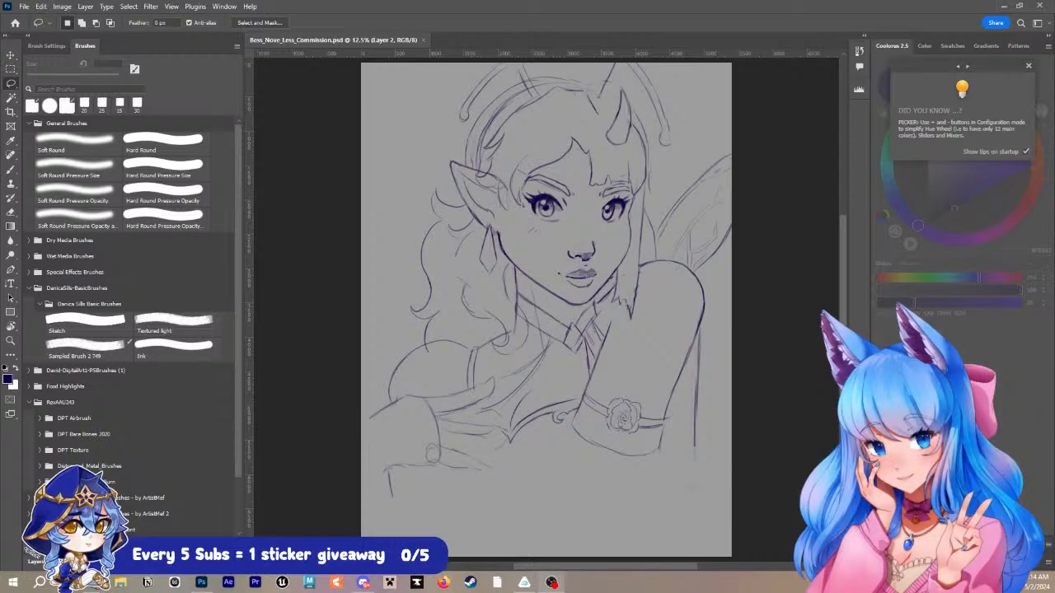
# - Open the saved reference boards from the file browser, kept always on top, and move the elf-ear chart board off the second board
pyautogui.press('super+e')
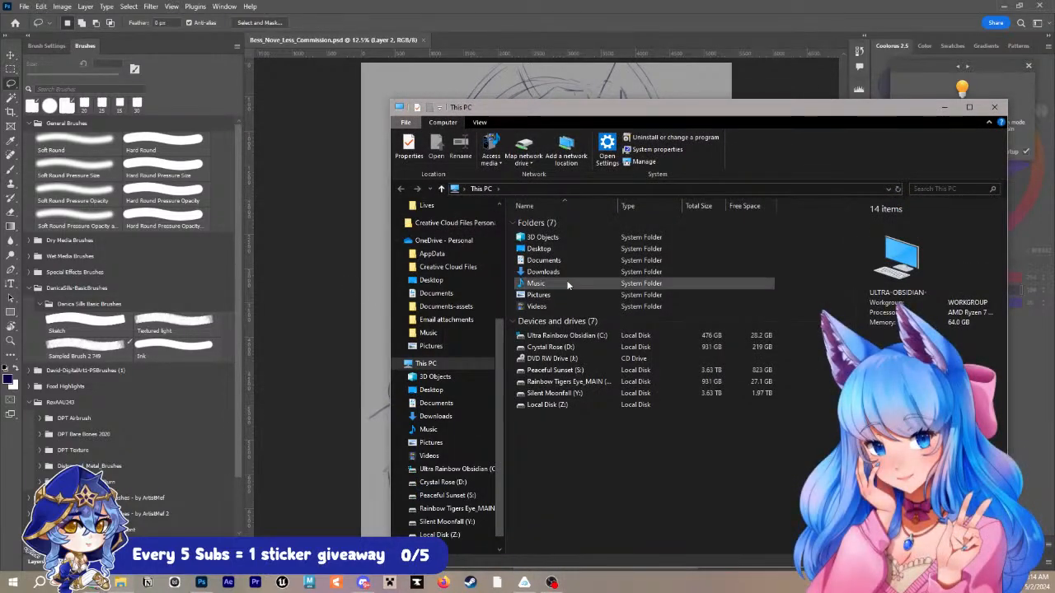
pyautogui.click(474, 79)
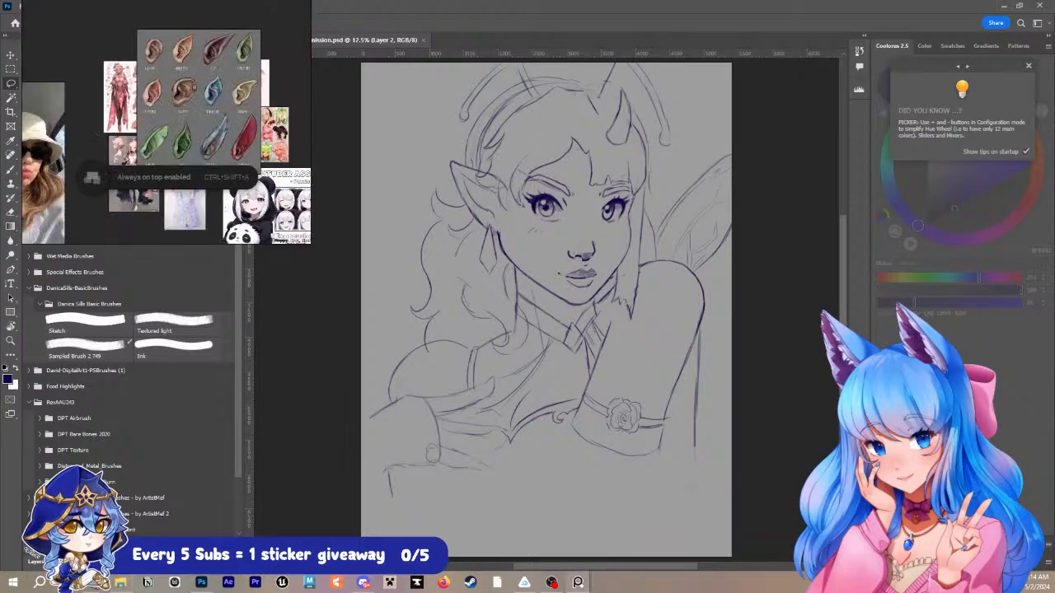
pyautogui.scroll(3, 252, 167)
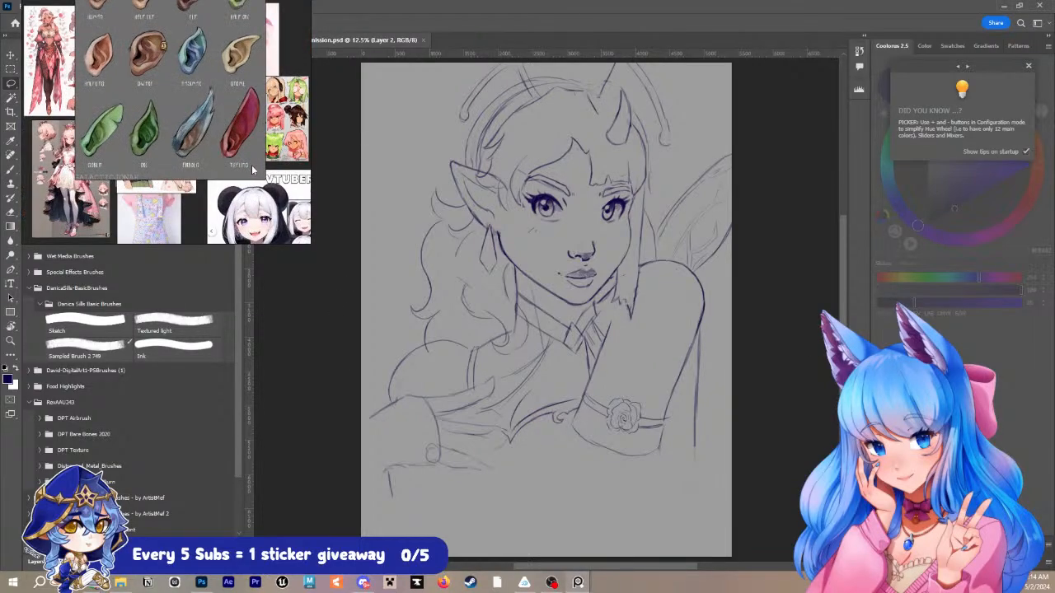
pyautogui.moveTo(206, 147); pyautogui.dragTo(233, 363)
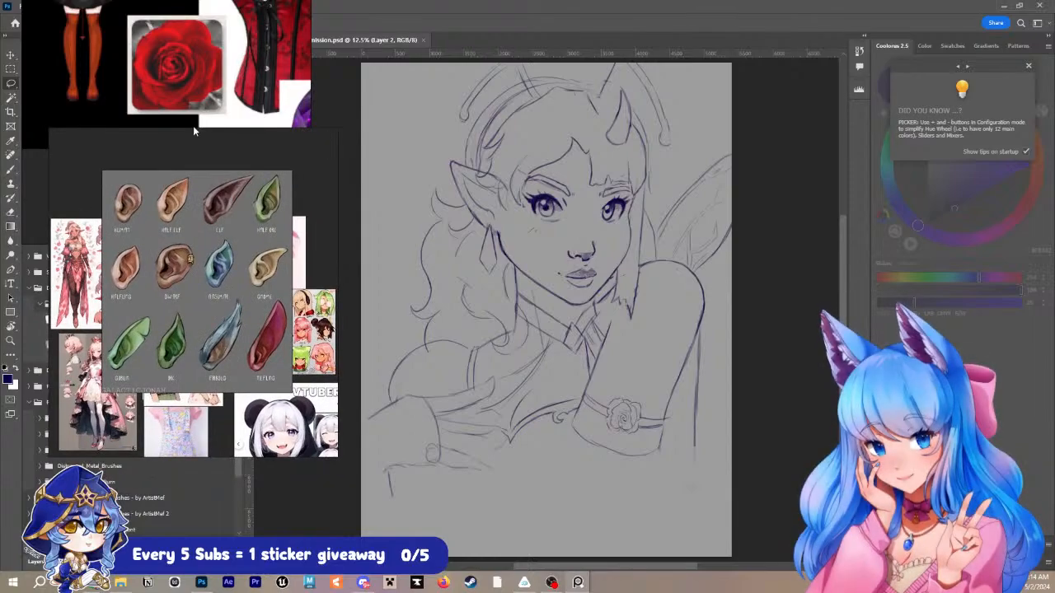
# - Reposition the second reference board and look over its costume, jewellery, wing and fairy character references
pyautogui.moveTo(203, 116); pyautogui.dragTo(240, 194)
pyautogui.scroll(-5, 240, 194)
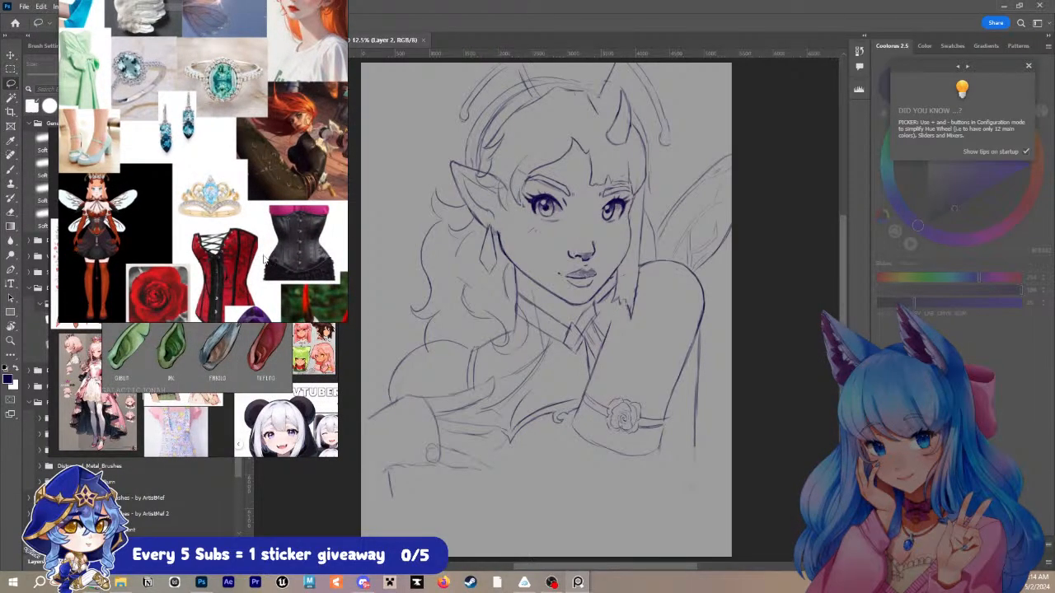
pyautogui.scroll(-1, 110, 244)
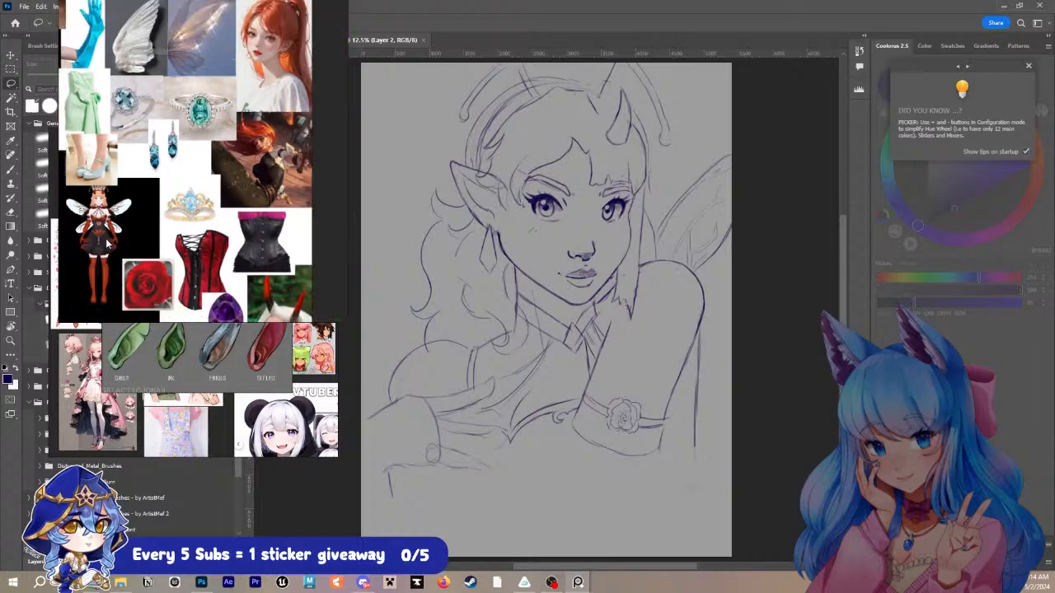
pyautogui.moveTo(110, 245); pyautogui.dragTo(193, 254)
pyautogui.scroll(3, 196, 251)
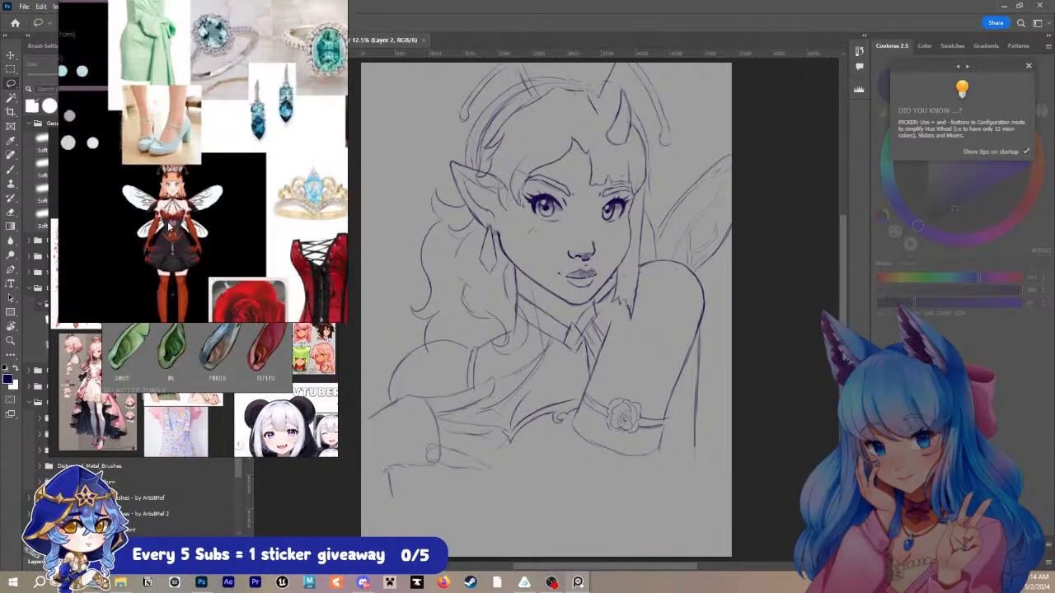
pyautogui.scroll(-5, 212, 235)
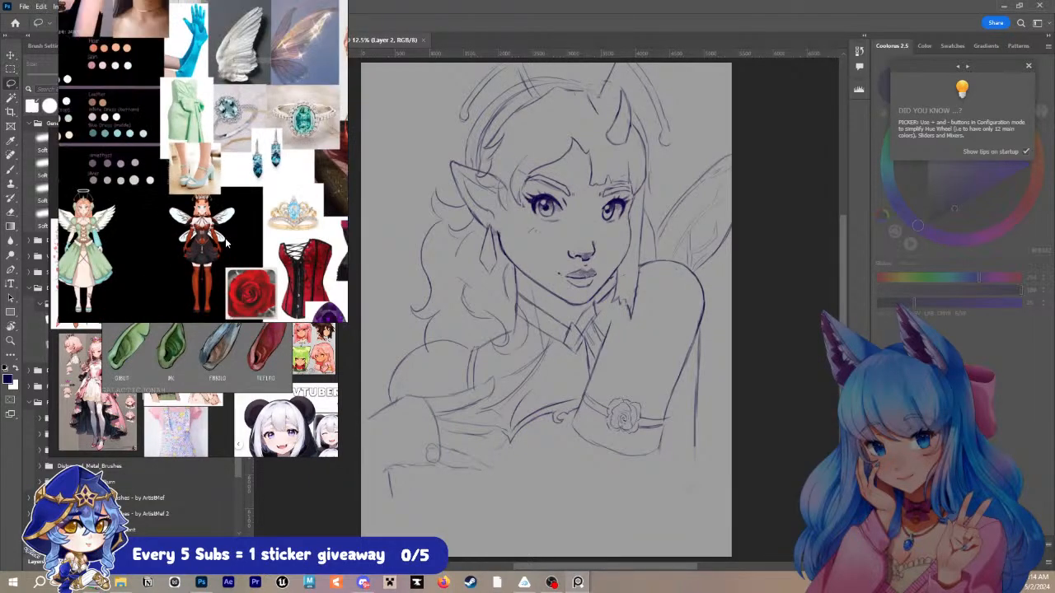
# - Frame the green-dressed angel character on the reference board, from the halo down to the laced bodice
pyautogui.moveTo(103, 241); pyautogui.dragTo(313, 229)
pyautogui.scroll(-1, 312, 229)
pyautogui.moveTo(198, 206); pyautogui.dragTo(293, 237)
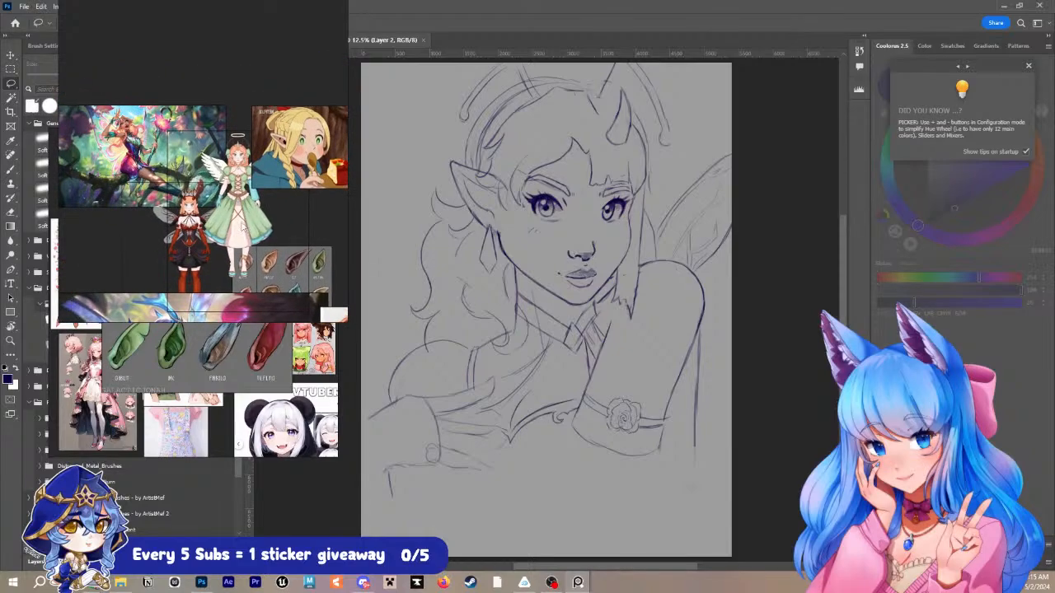
pyautogui.scroll(5, 259, 204)
pyautogui.scroll(5, 213, 231)
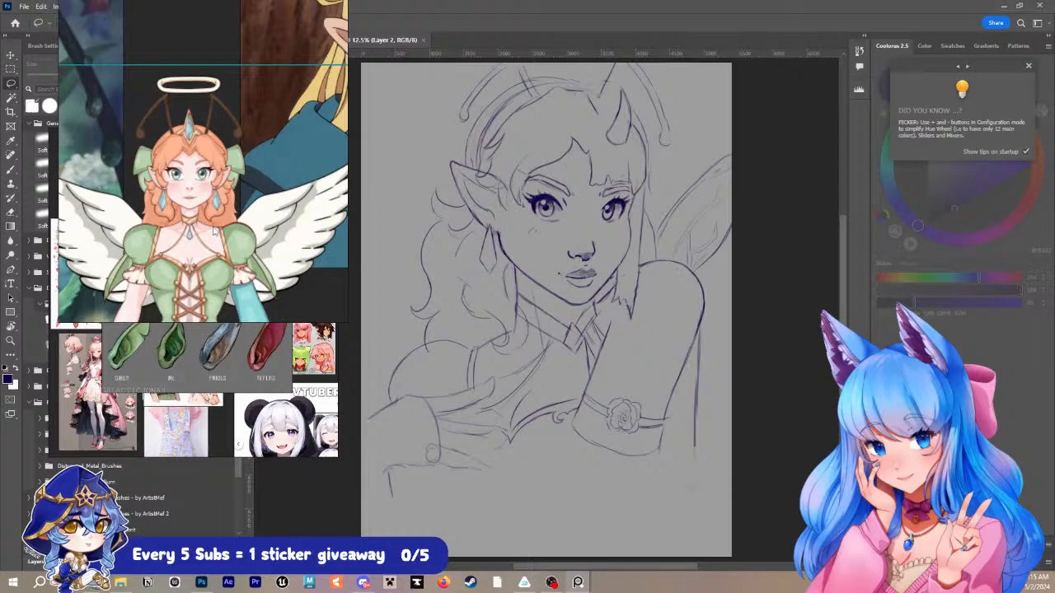
# - Dismiss the colour wheel's startup tip and place the ear-chart board above the layer list, clear of the canvas
pyautogui.click(1029, 65)
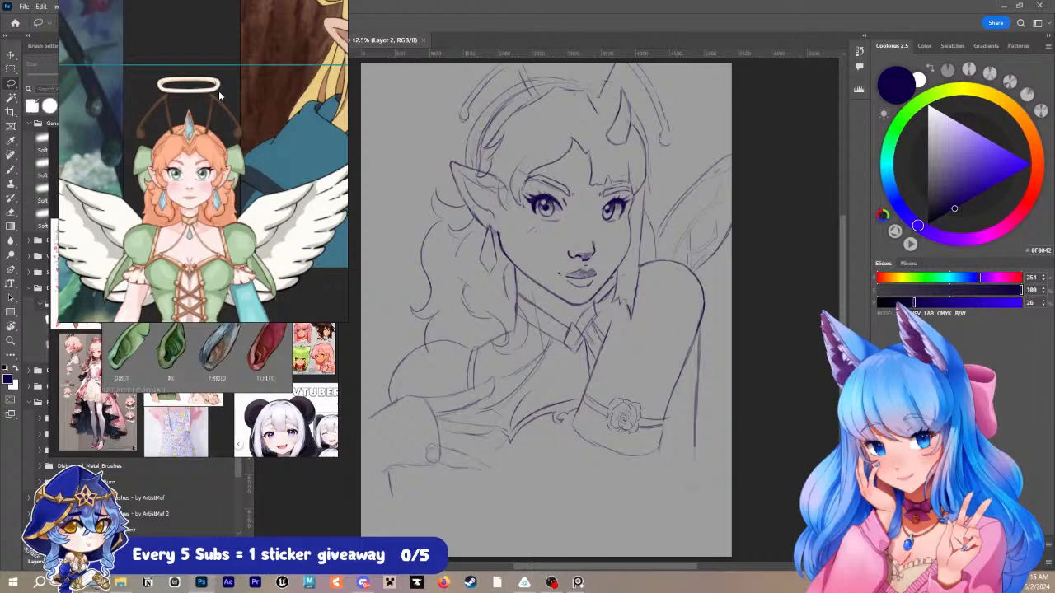
pyautogui.moveTo(263, 89); pyautogui.dragTo(527, 105)
pyautogui.moveTo(191, 259); pyautogui.dragTo(387, 203)
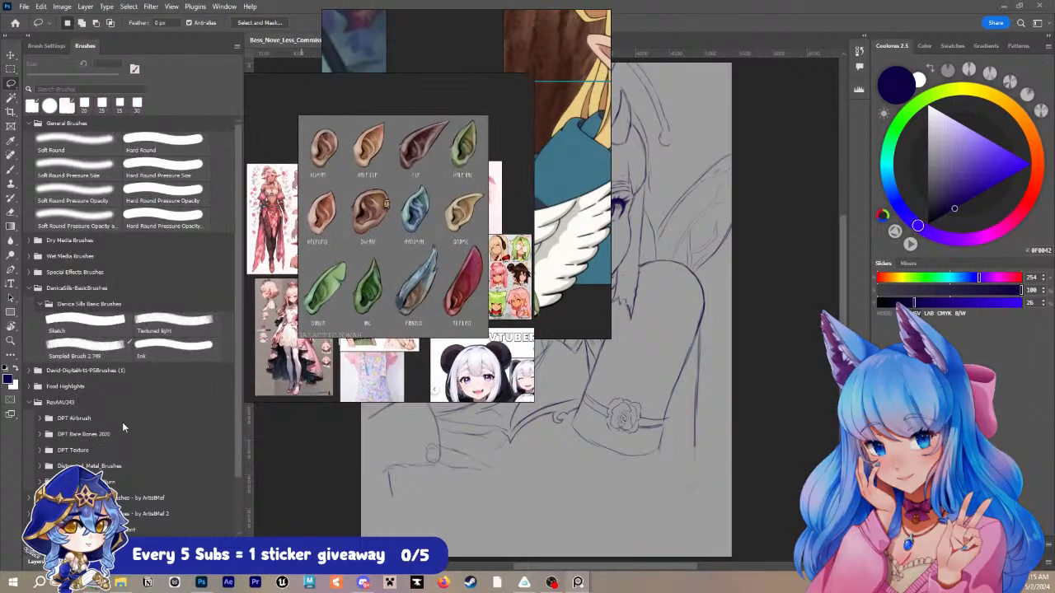
pyautogui.moveTo(352, 311); pyautogui.dragTo(160, 239)
pyautogui.moveTo(205, 347); pyautogui.dragTo(215, 266)
pyautogui.moveTo(216, 239); pyautogui.dragTo(213, 194)
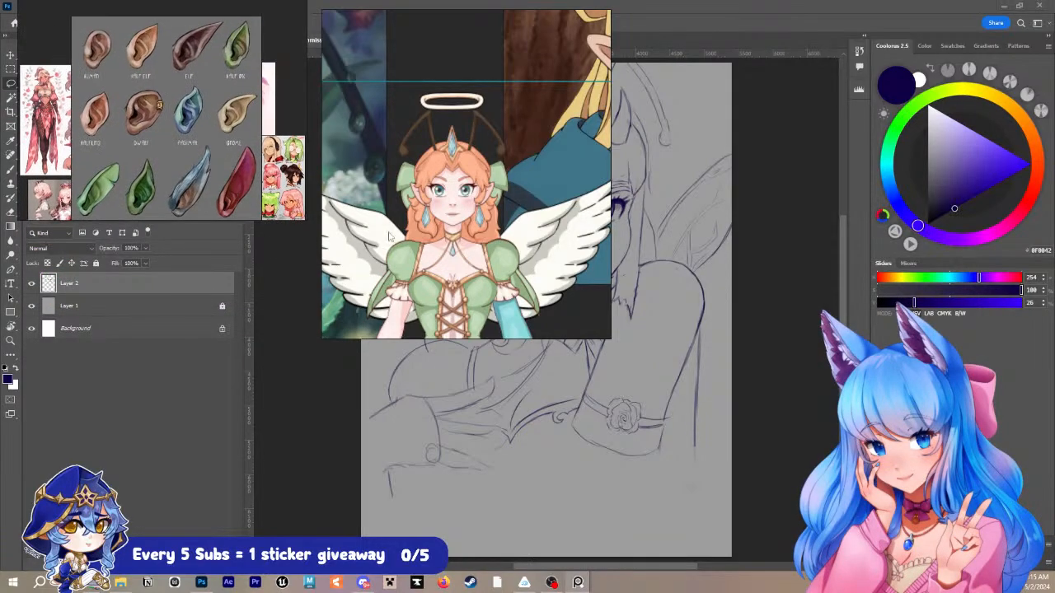
# - Resize the angel reference board and place it below the ear chart, keeping the halo, face and bodice in frame
pyautogui.moveTo(512, 71); pyautogui.dragTo(482, 239)
pyautogui.moveTo(453, 179); pyautogui.dragTo(442, 250)
pyautogui.moveTo(459, 340); pyautogui.dragTo(224, 378)
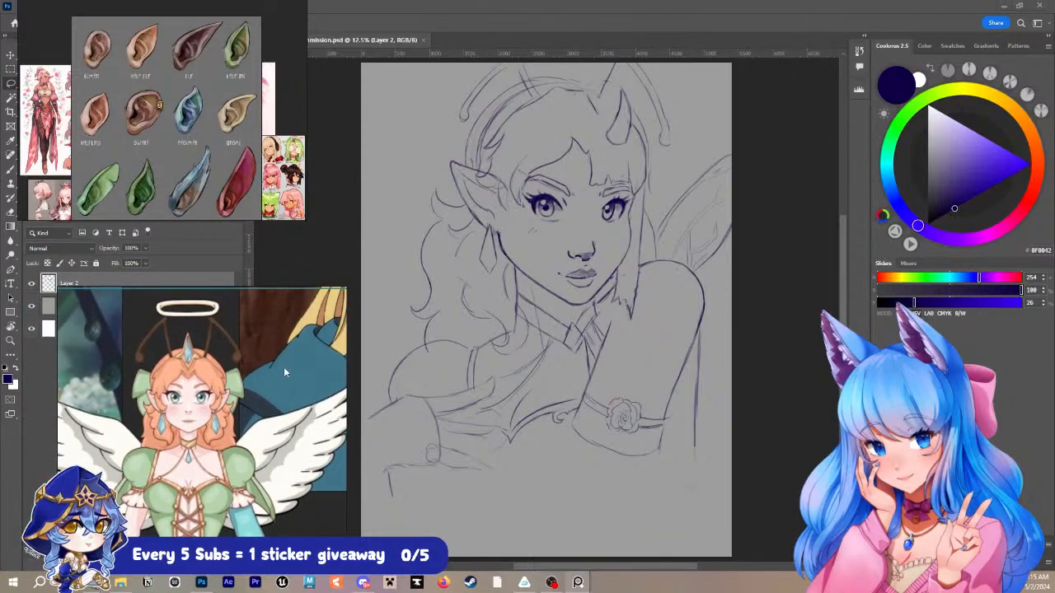
pyautogui.moveTo(273, 289); pyautogui.dragTo(269, 300)
pyautogui.moveTo(269, 354); pyautogui.dragTo(238, 384)
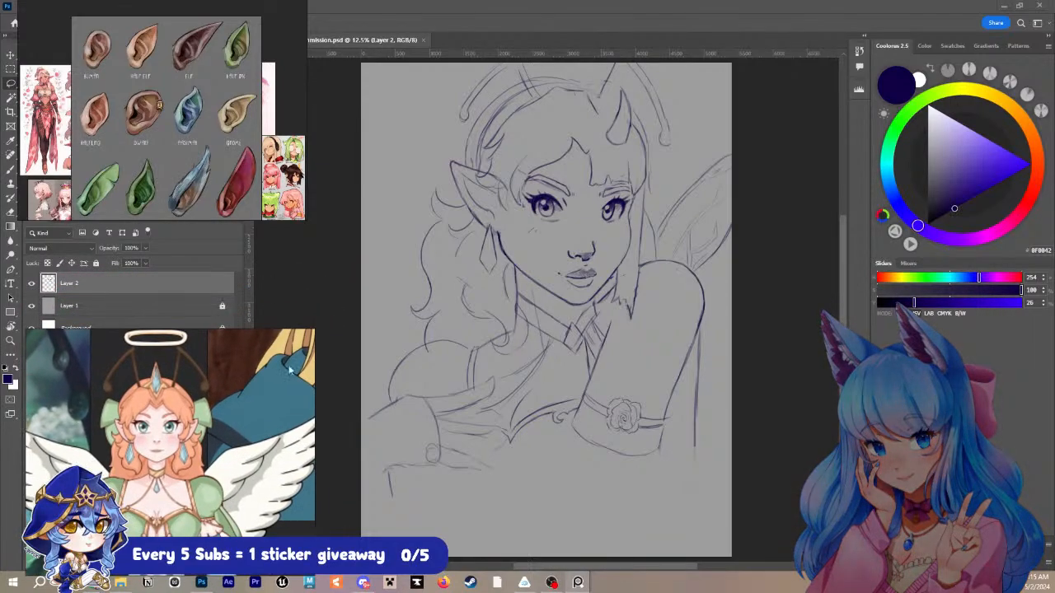
pyautogui.moveTo(319, 370); pyautogui.dragTo(301, 371)
pyautogui.moveTo(199, 404); pyautogui.dragTo(211, 350)
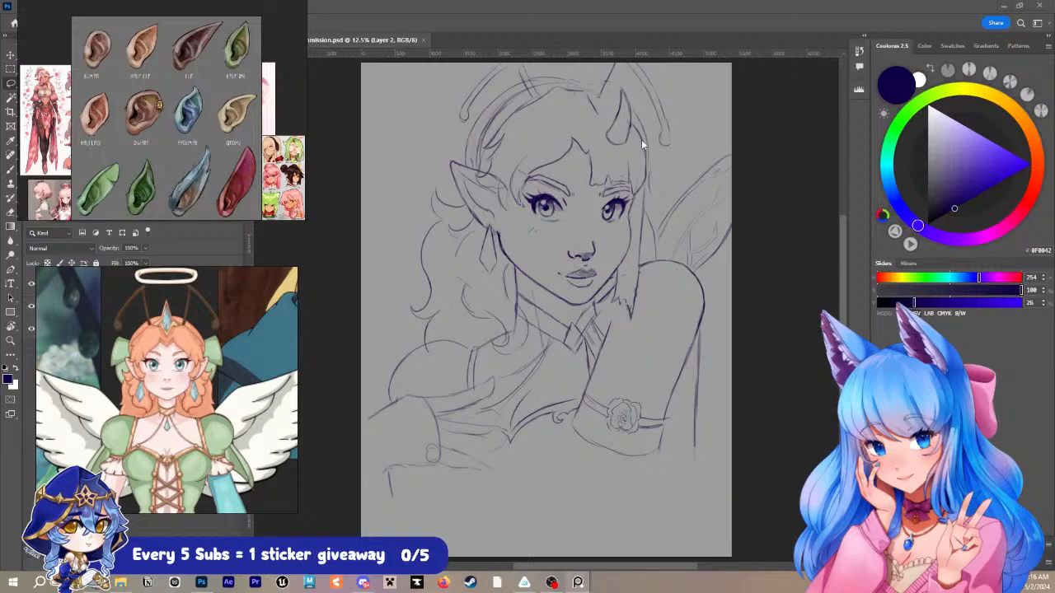
# - Return to the sketch and enlarge the view of the character's face, ear and horn
pyautogui.click(595, 213)
pyautogui.press('z')
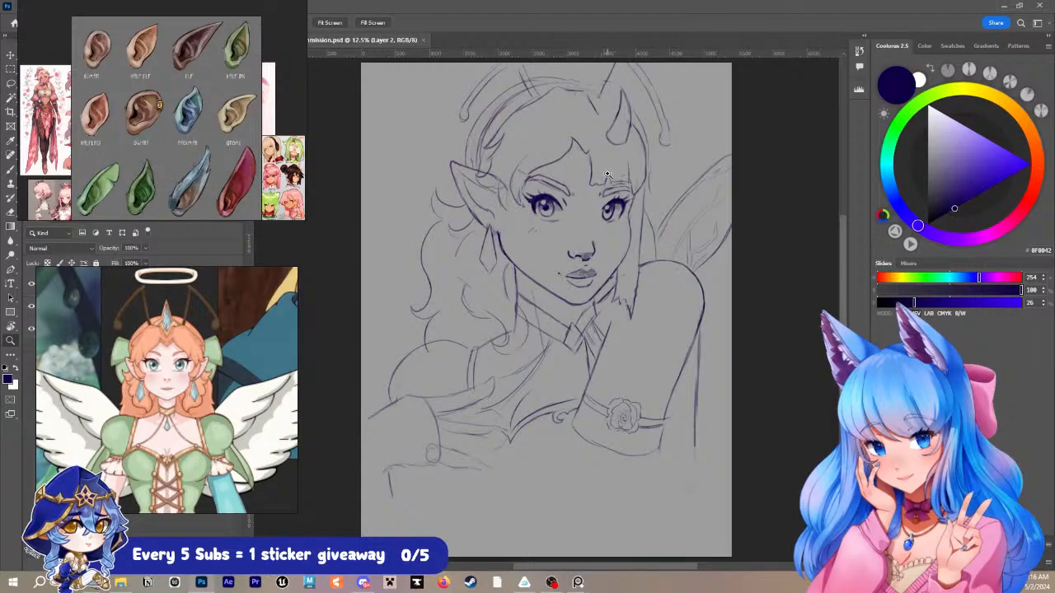
pyautogui.moveTo(612, 175); pyautogui.dragTo(611, 223)
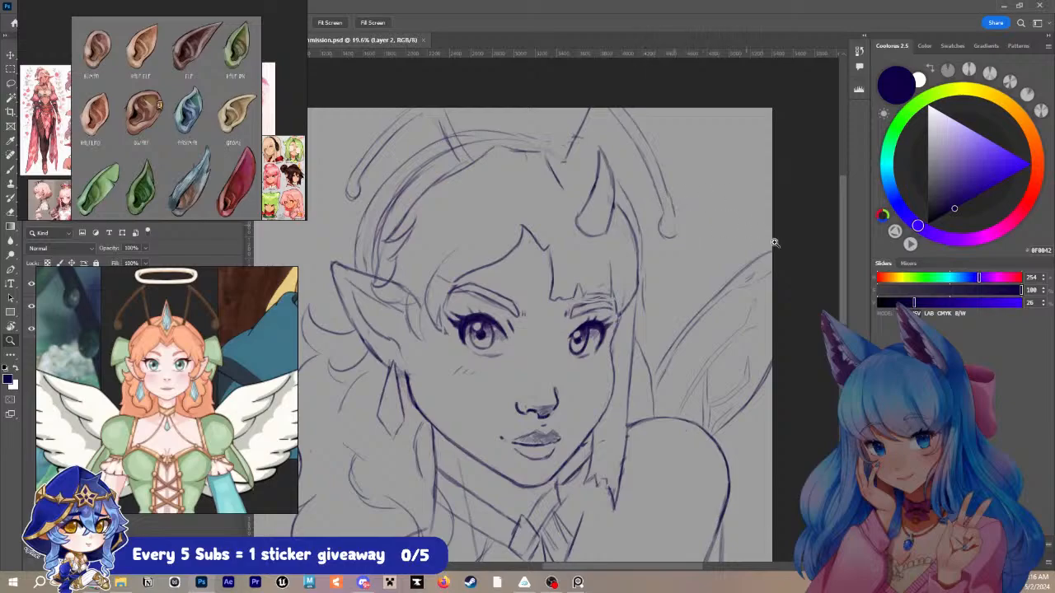
# - Move the angel to the other side of the red-and-black fairy on the reference board and frame both characters' upper bodies
pyautogui.scroll(-5, 171, 328)
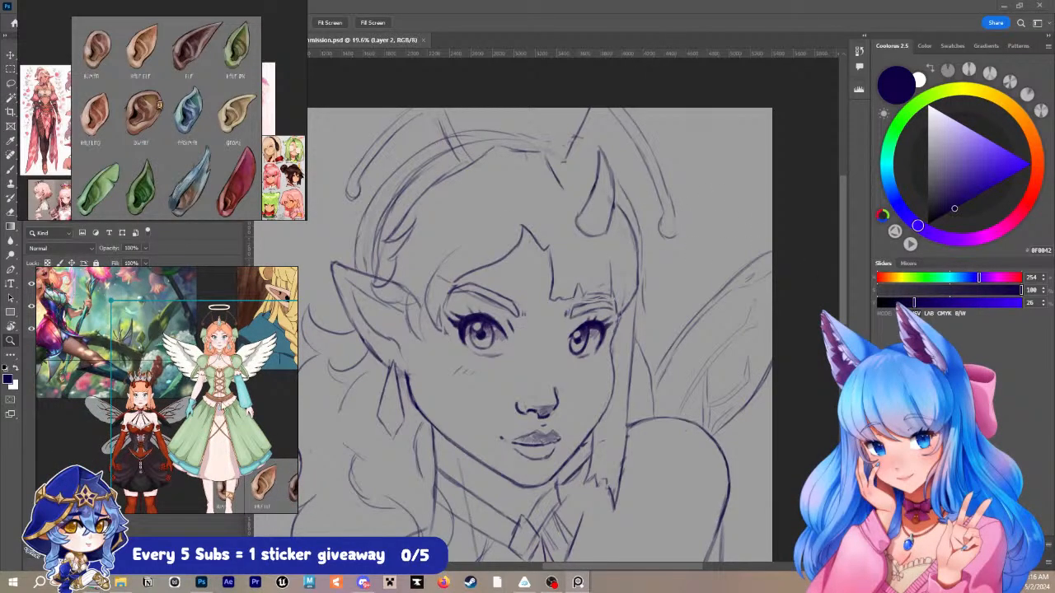
pyautogui.moveTo(221, 403); pyautogui.dragTo(69, 419)
pyautogui.scroll(5, 235, 363)
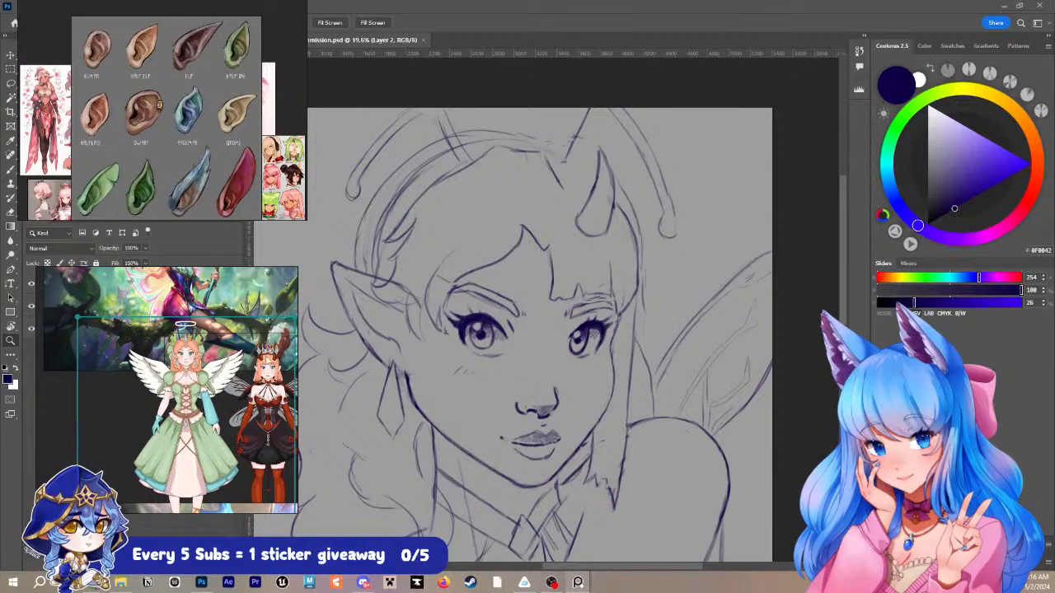
pyautogui.scroll(2, 236, 370)
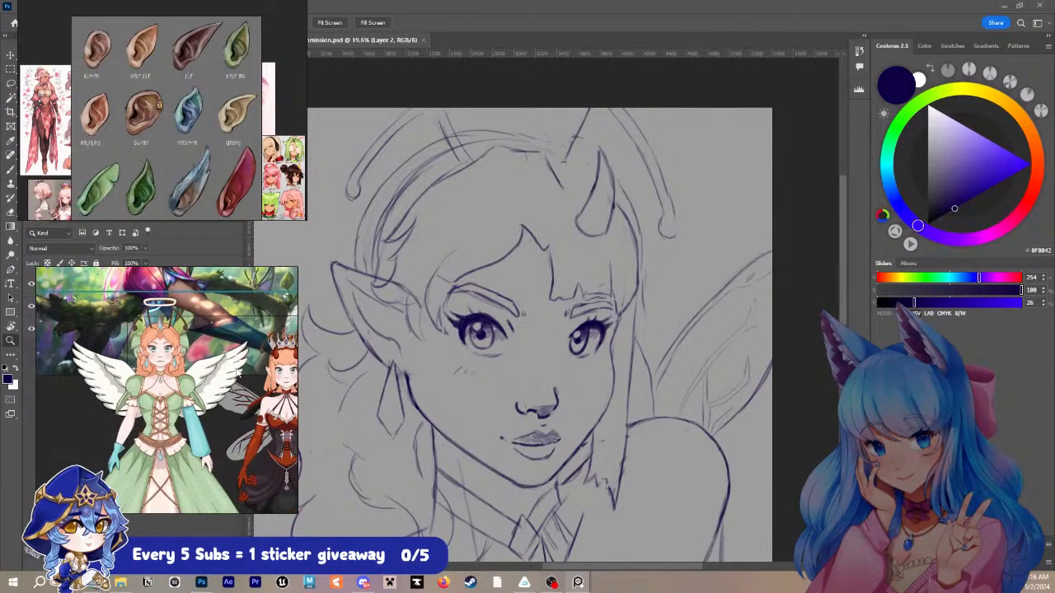
pyautogui.moveTo(240, 373); pyautogui.dragTo(190, 342)
pyautogui.scroll(2, 181, 345)
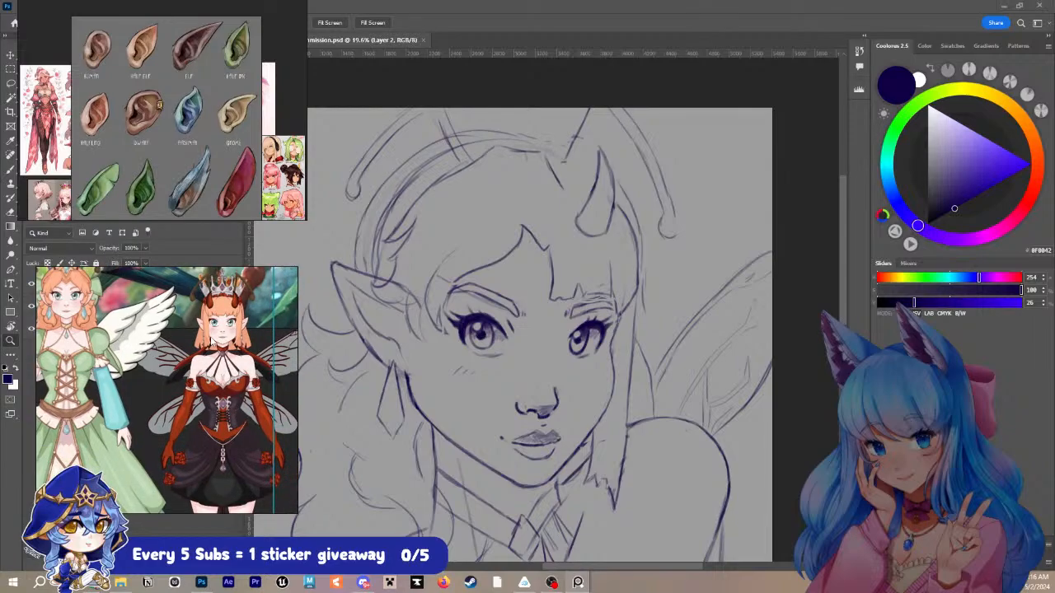
pyautogui.scroll(2, 166, 390)
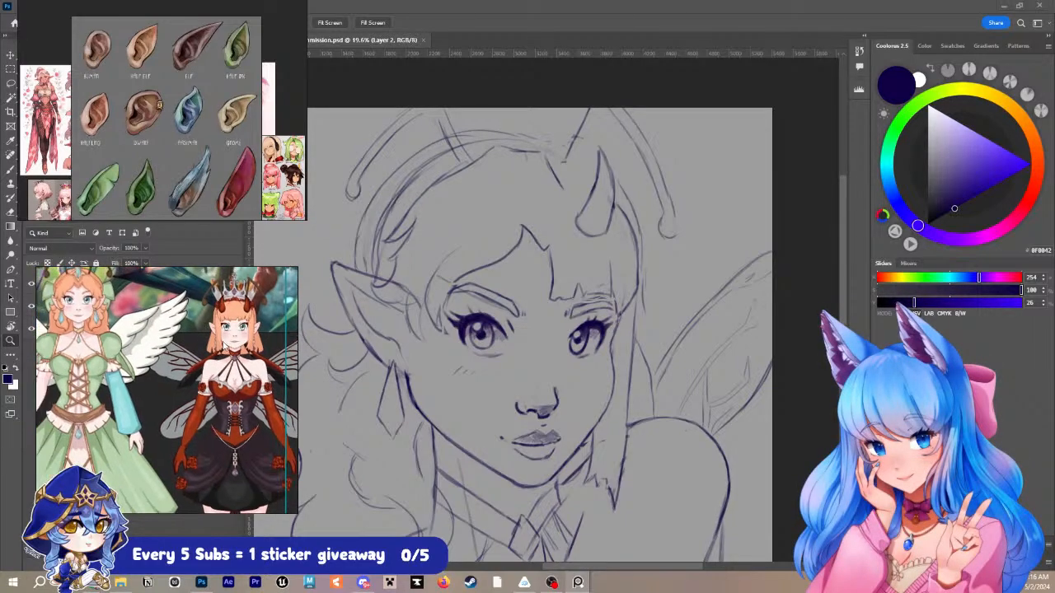
pyautogui.scroll(2, 208, 385)
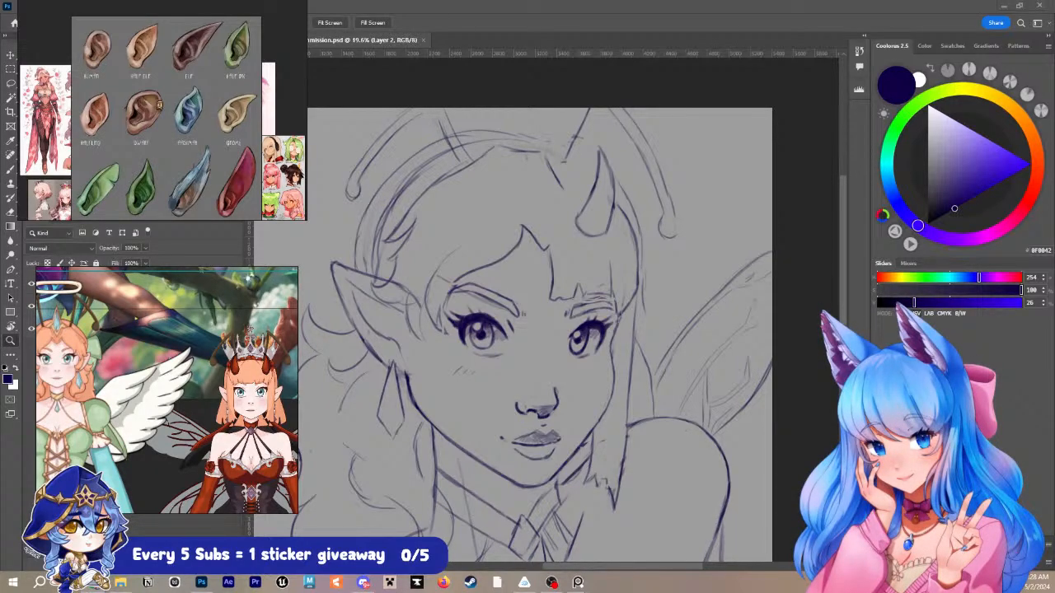
# - Examine the sketch's face, pointed ear, hair and horn at several zoom levels
pyautogui.scroll(-1, 597, 199)
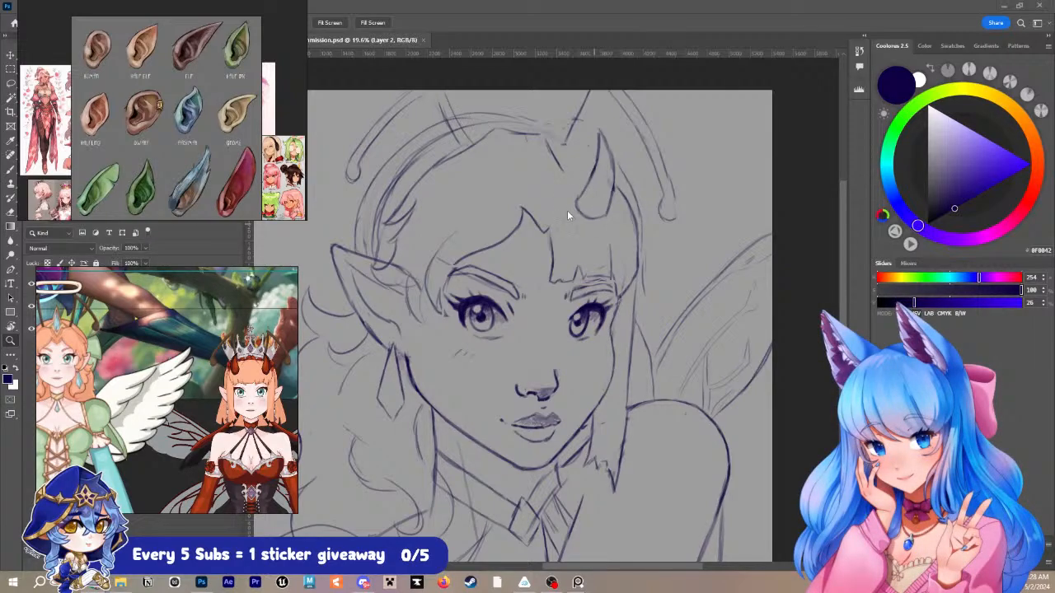
pyautogui.scroll(1, 567, 211)
pyautogui.scroll(-2, 525, 238)
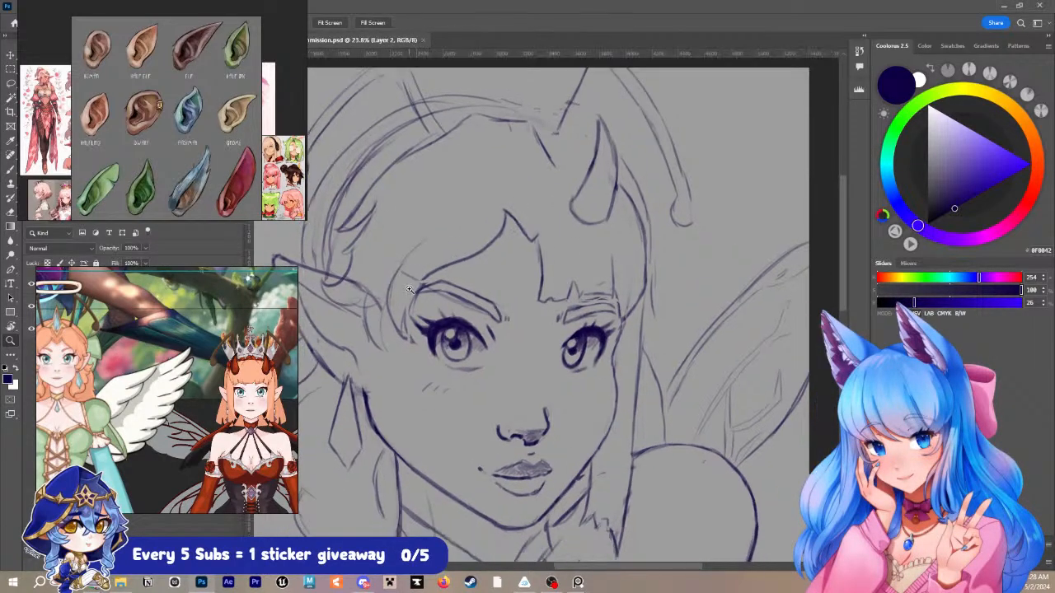
pyautogui.scroll(-1, 457, 244)
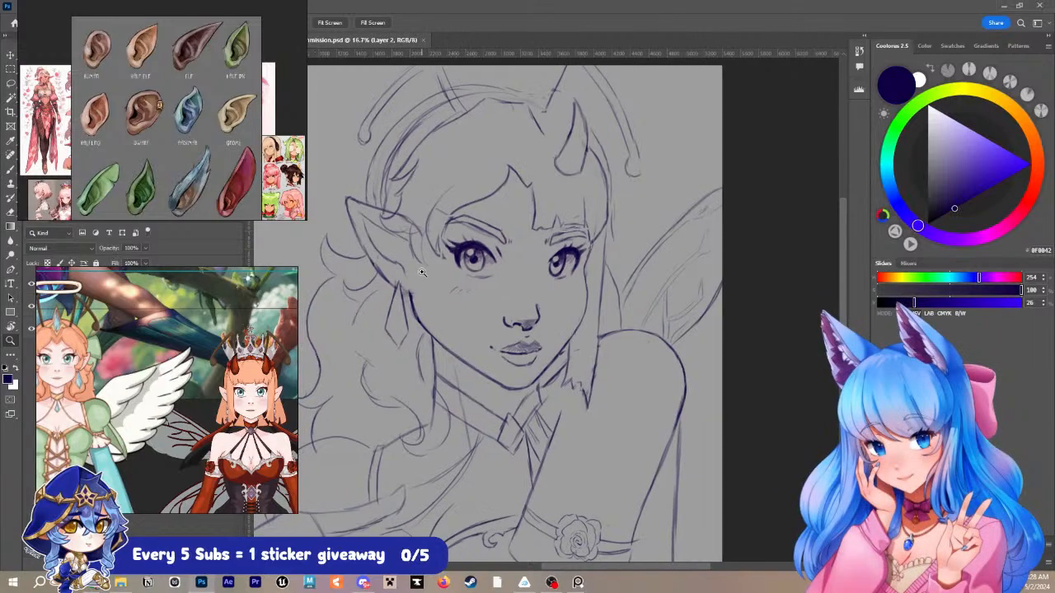
pyautogui.scroll(-1, 616, 230)
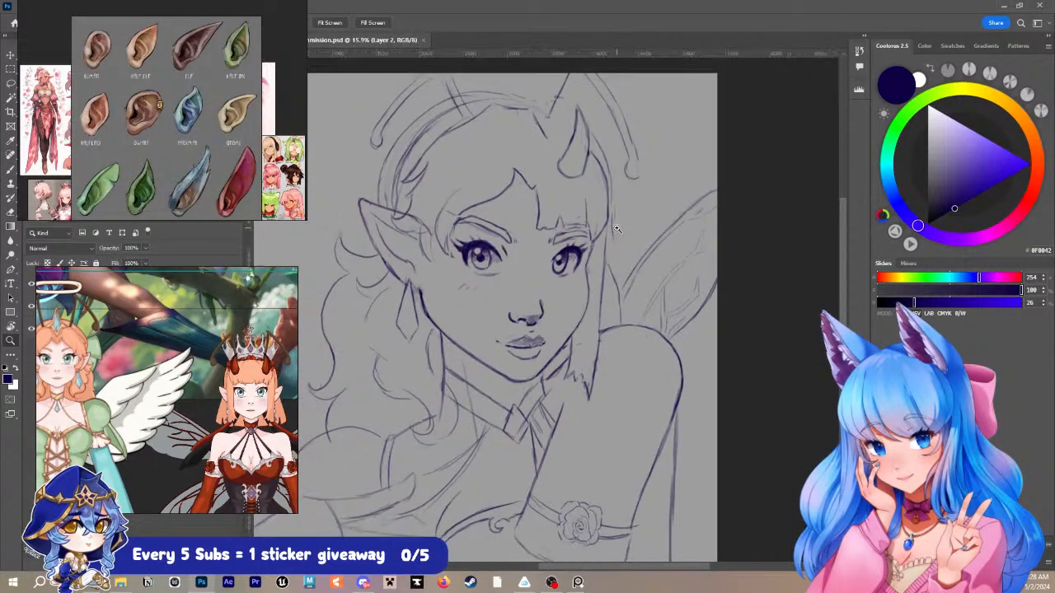
pyautogui.scroll(2, 618, 227)
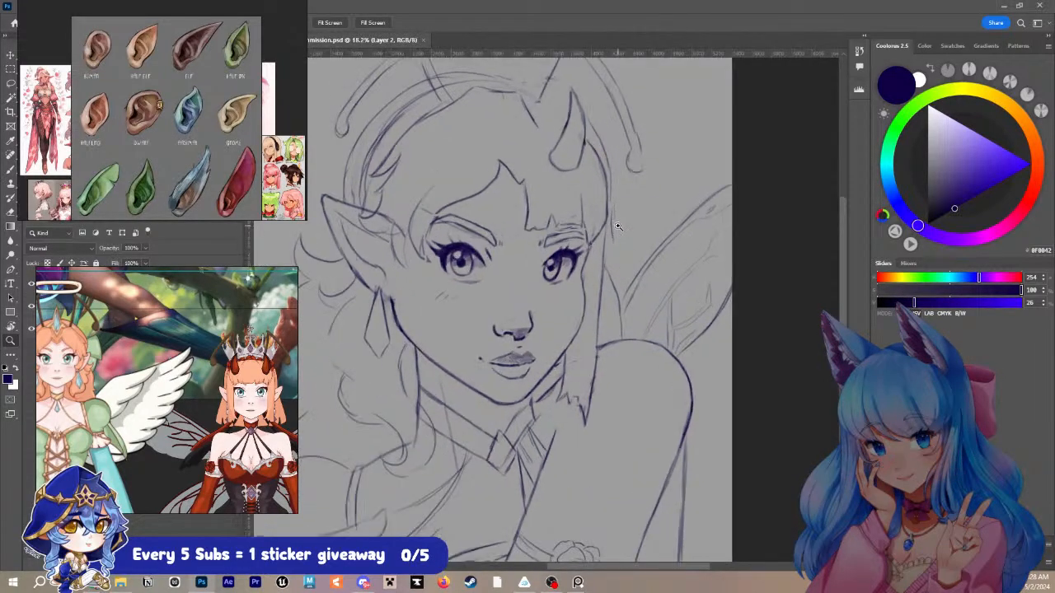
pyautogui.hotkey('alt', '[')
pyautogui.hotkey('alt', ']')
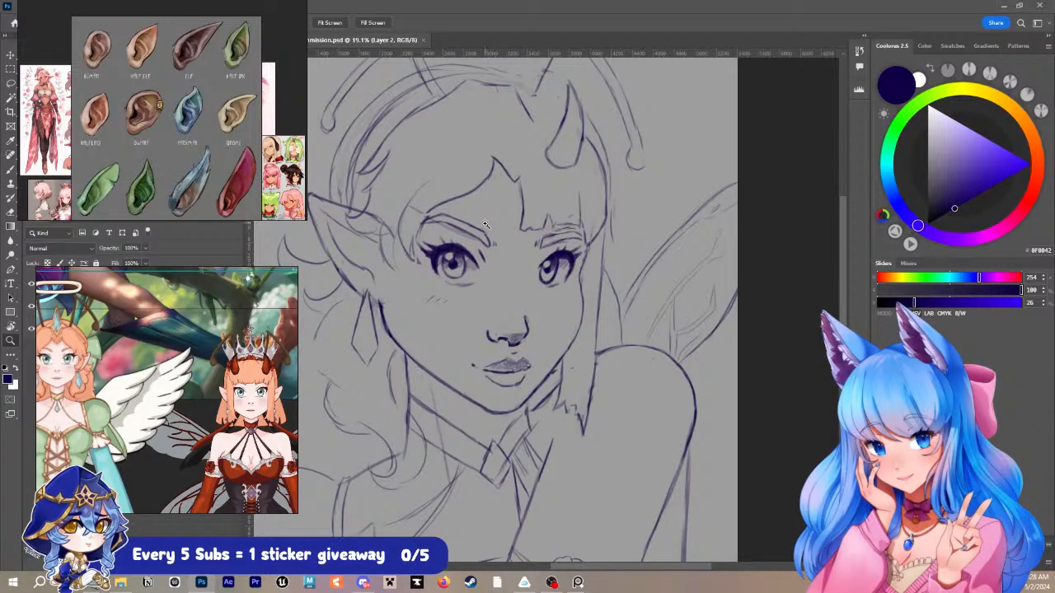
pyautogui.press('i')
pyautogui.press('z')
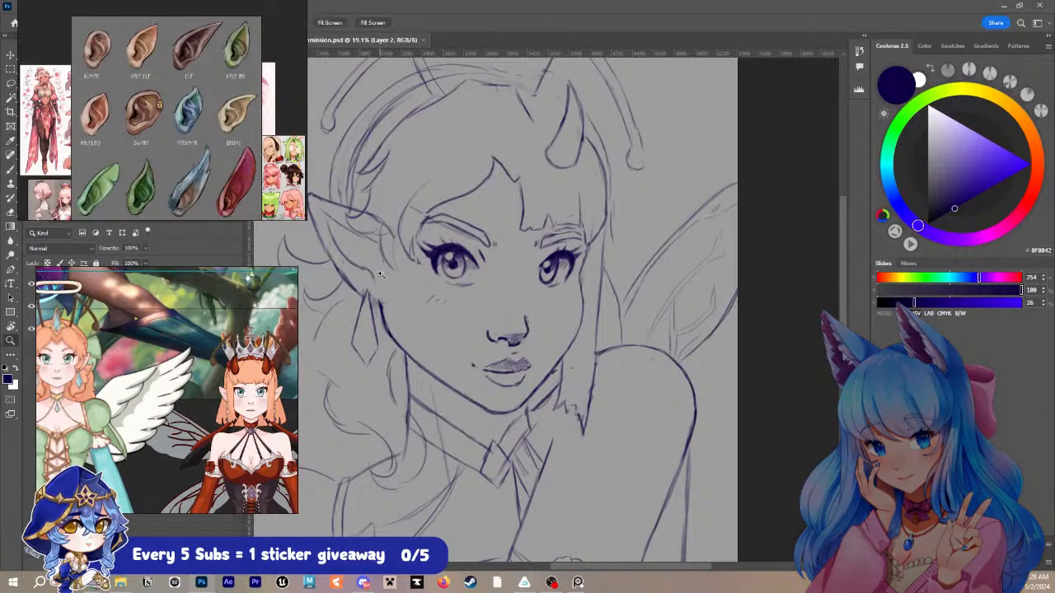
# - Try a brush stroke along the lower edge of the pointed ear and undo it
pyautogui.moveTo(381, 270); pyautogui.dragTo(445, 295)
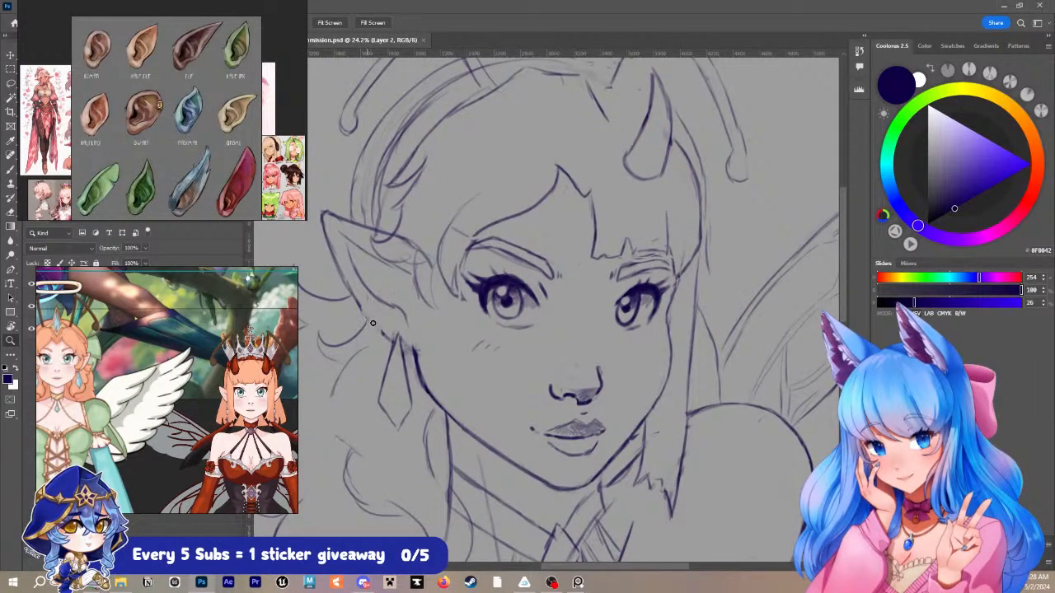
pyautogui.press('b')
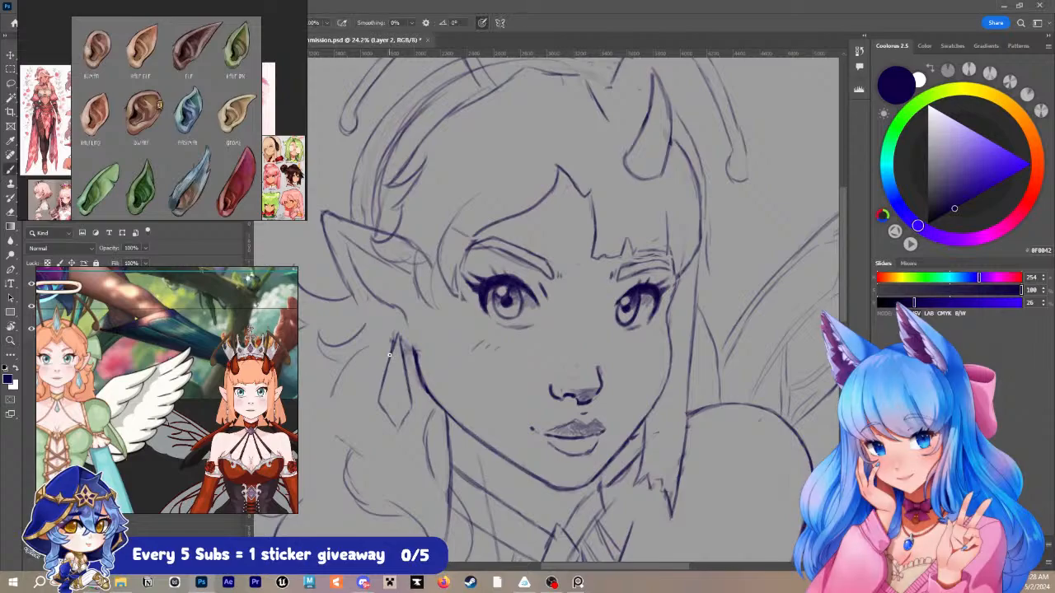
pyautogui.moveTo(355, 297); pyautogui.dragTo(402, 342)
pyautogui.hotkey('ctrl', 'z')
# - View the whole portrait sketch and widen the character board to show its surrounding reference images
pyautogui.moveTo(638, 323)
pyautogui.mouseDown()
pyautogui.moveTo(588, 259)
pyautogui.moveTo(579, 426)
pyautogui.moveTo(616, 324)
pyautogui.moveTo(616, 246)
pyautogui.mouseUp()
pyautogui.moveTo(674, 373)
pyautogui.mouseDown()
pyautogui.moveTo(596, 377)
pyautogui.moveTo(642, 361)
pyautogui.moveTo(627, 335)
pyautogui.mouseUp()
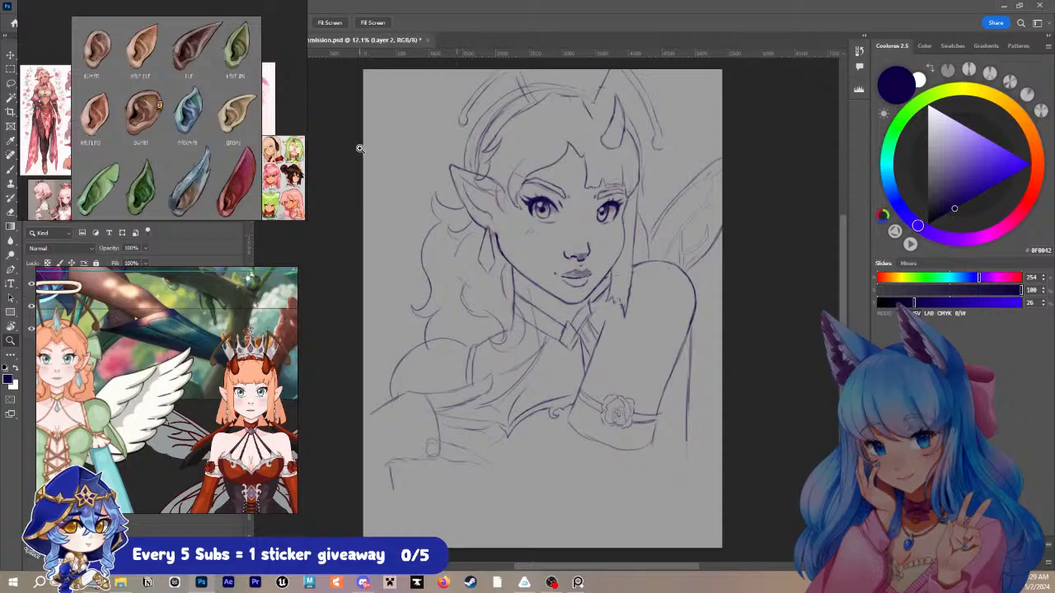
pyautogui.scroll(-5, 193, 354)
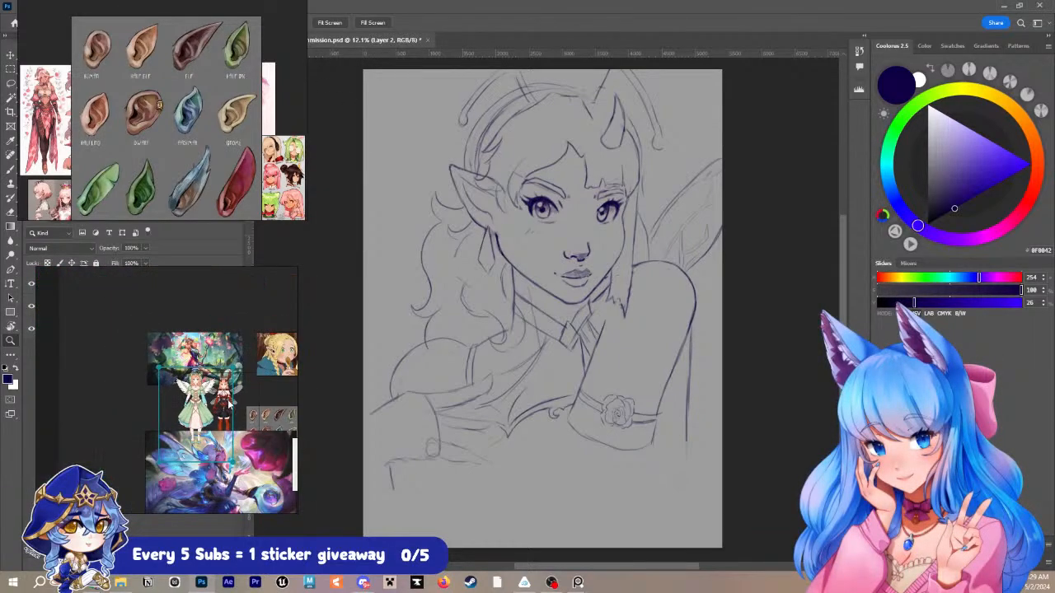
# - Move the photo of the black-haired woman beside the red-and-black fairy on the reference board and frame her pose
pyautogui.scroll(-4, 231, 402)
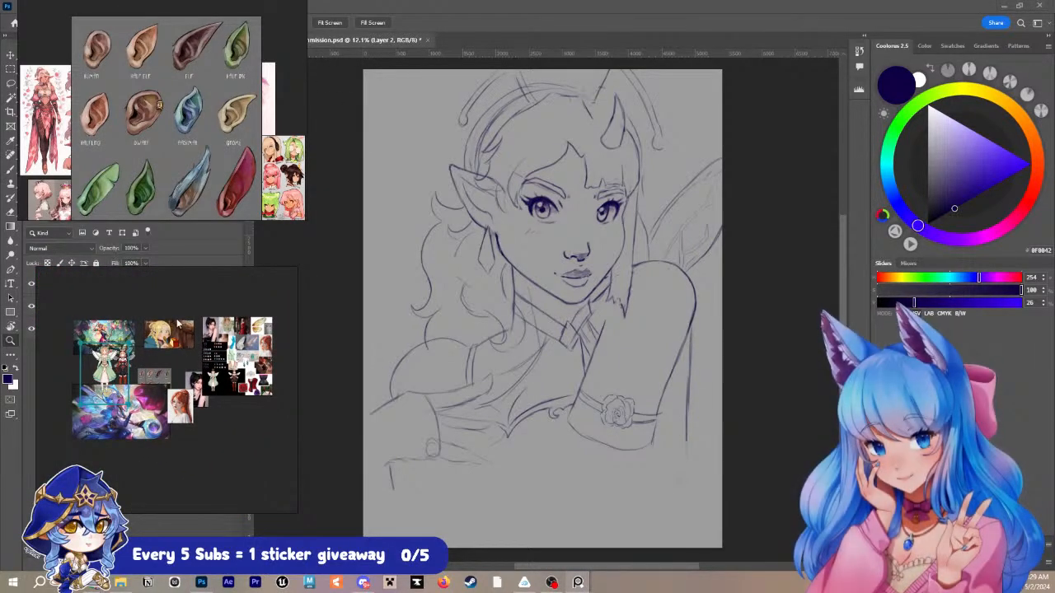
pyautogui.moveTo(216, 333); pyautogui.dragTo(165, 433)
pyautogui.moveTo(197, 380); pyautogui.dragTo(143, 358)
pyautogui.scroll(5, 137, 366)
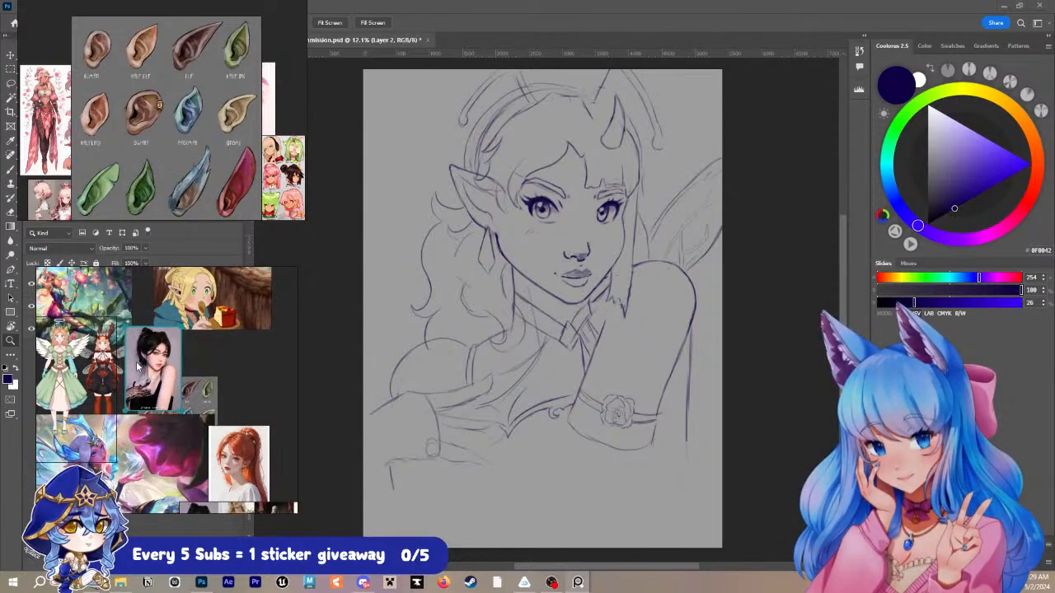
pyautogui.scroll(6, 138, 366)
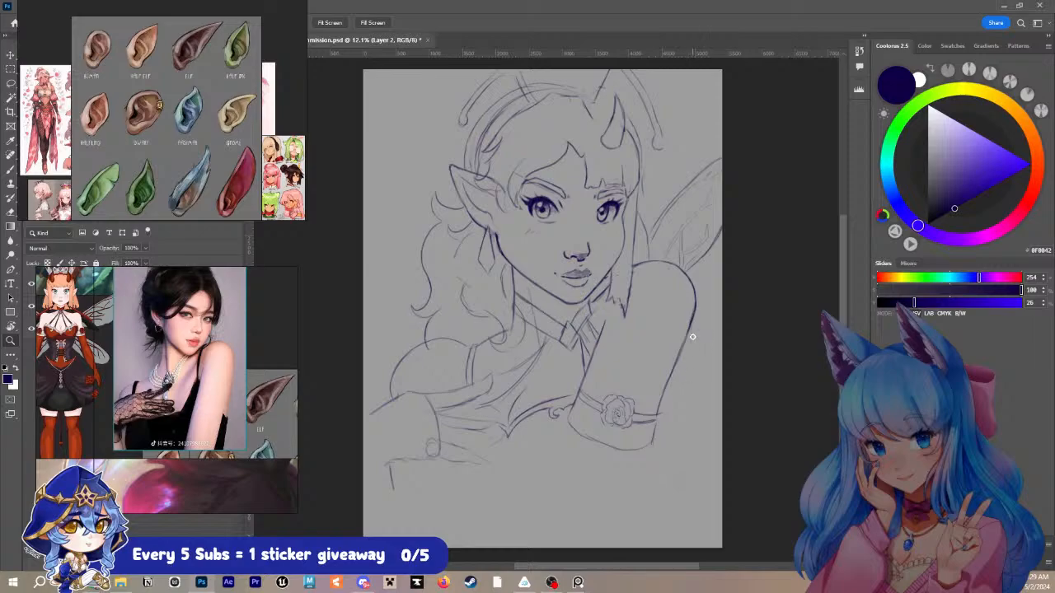
# - Redraw the body line behind the raised arm and sketch a short curve beneath the bust with the brush
pyautogui.press('b')
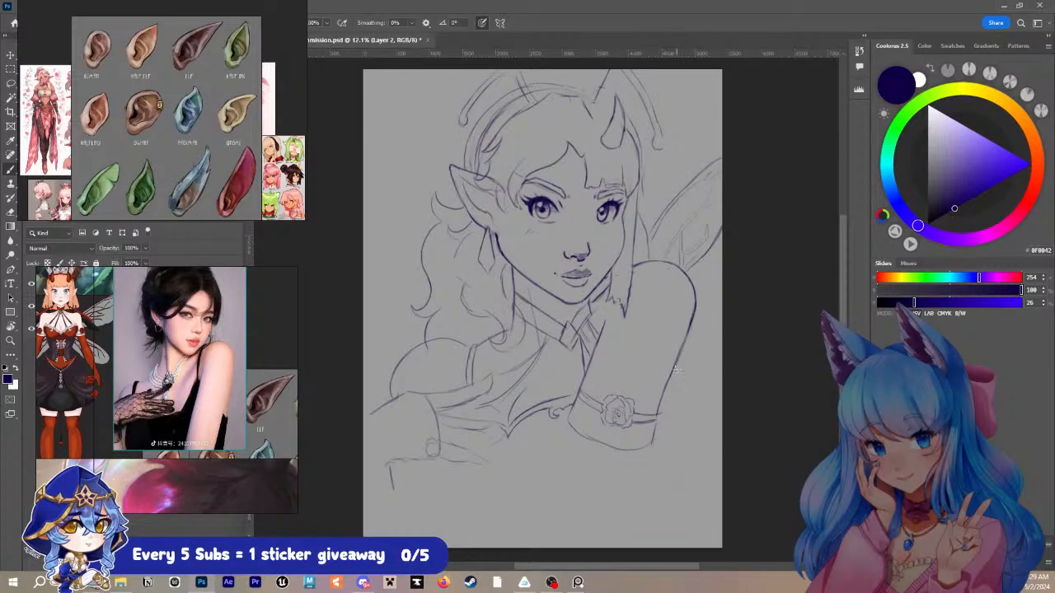
pyautogui.moveTo(677, 368)
pyautogui.mouseDown()
pyautogui.moveTo(671, 434)
pyautogui.moveTo(670, 442)
pyautogui.mouseUp()
pyautogui.moveTo(531, 485)
pyautogui.mouseDown()
pyautogui.moveTo(590, 456)
pyautogui.moveTo(535, 485)
pyautogui.mouseUp()
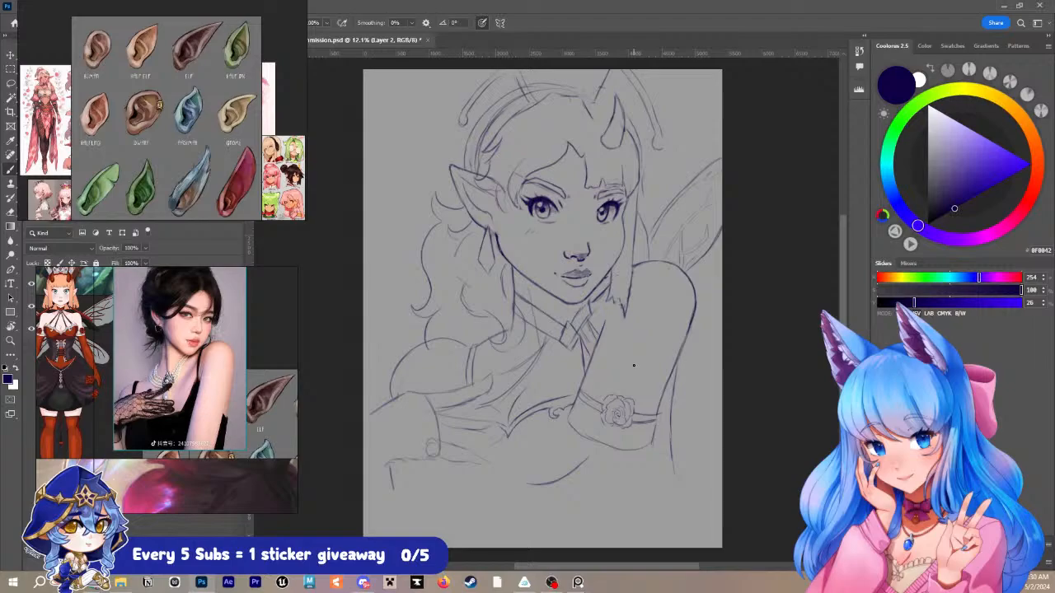
# - Examine the sketch's face, raised arm and lower torso, then the red-and-black fairy's corset and skirt on the reference board
pyautogui.keyDown('alt'); pyautogui.click(639, 246); pyautogui.keyUp('alt')
pyautogui.press('z')
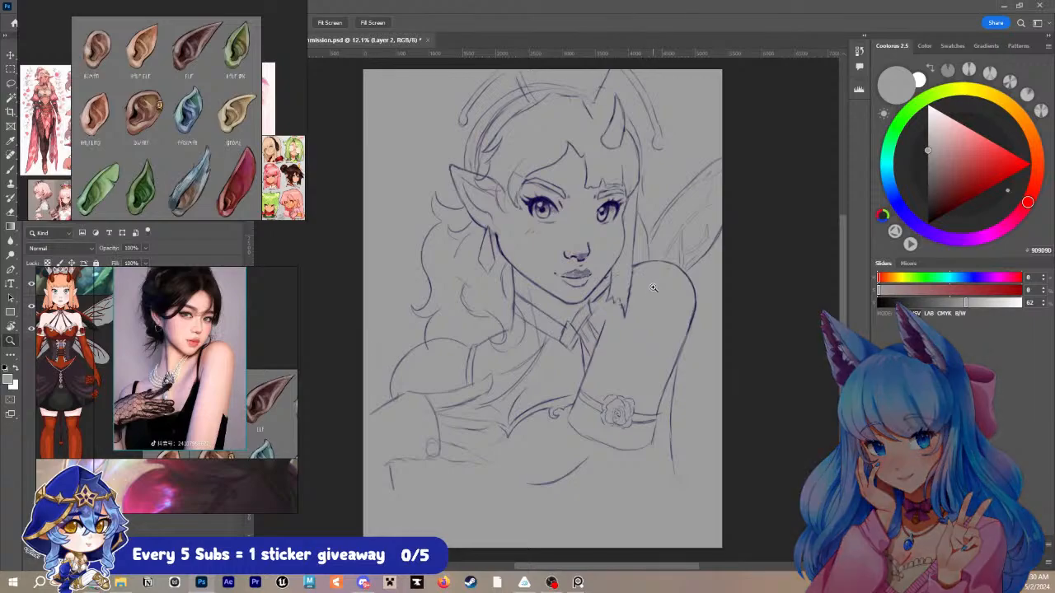
pyautogui.moveTo(654, 289); pyautogui.dragTo(672, 286)
pyautogui.moveTo(682, 287); pyautogui.dragTo(669, 288)
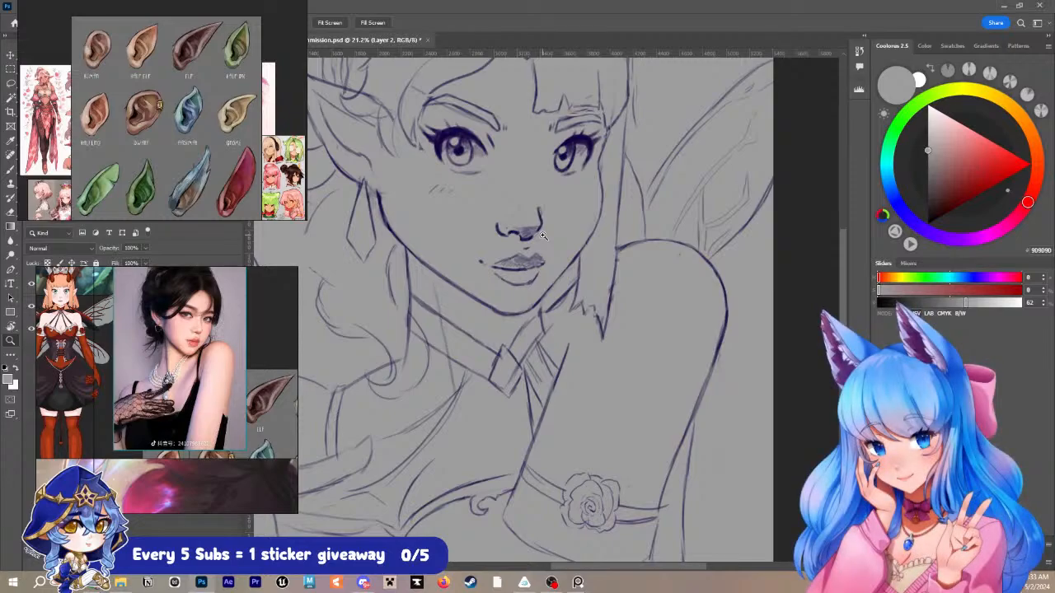
pyautogui.press('i')
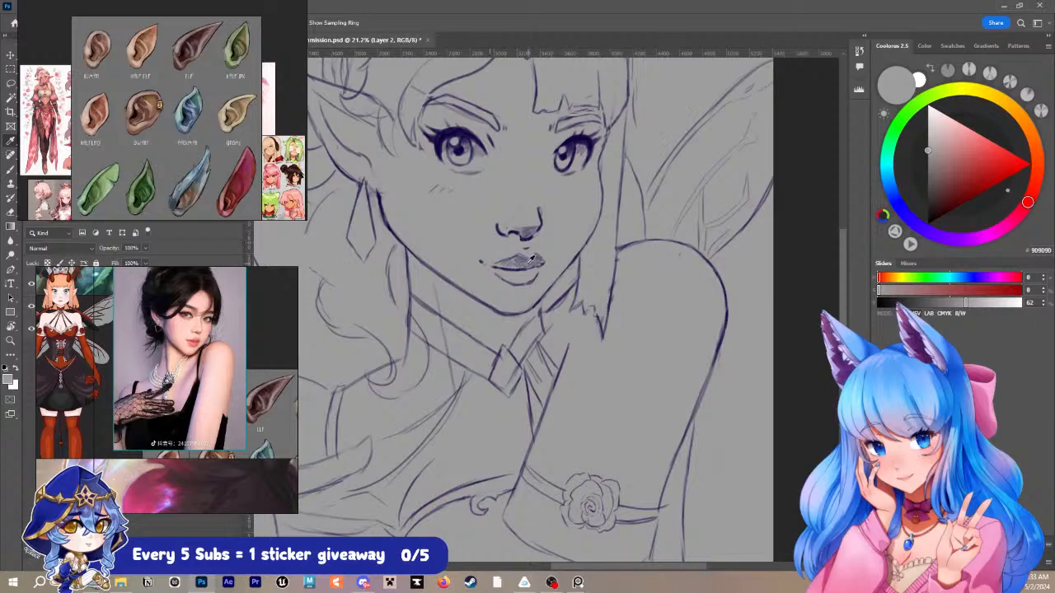
pyautogui.press('z')
pyautogui.scroll(-3, 468, 294)
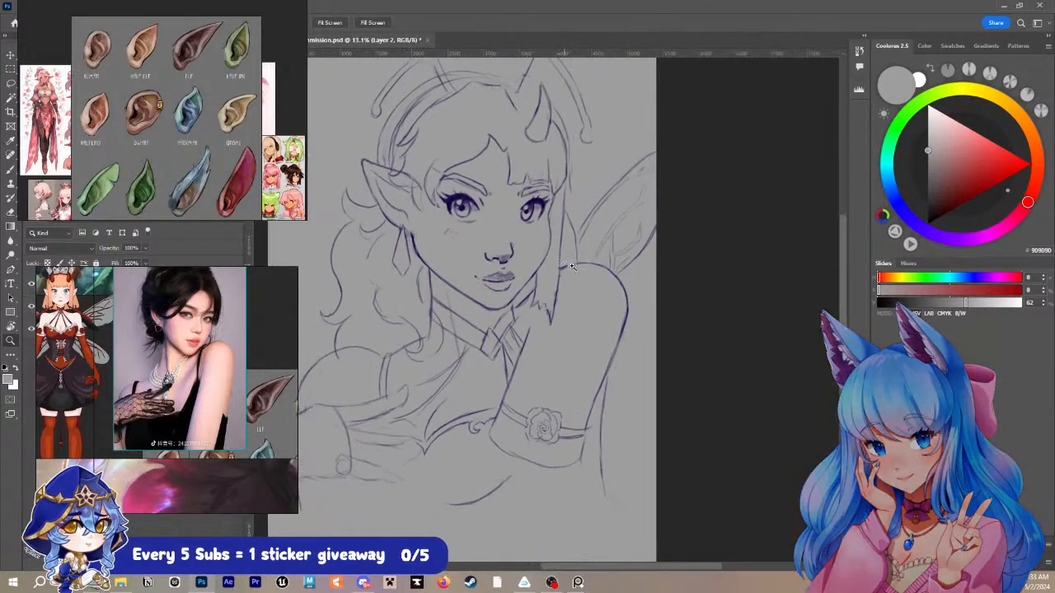
pyautogui.moveTo(567, 328); pyautogui.dragTo(610, 255)
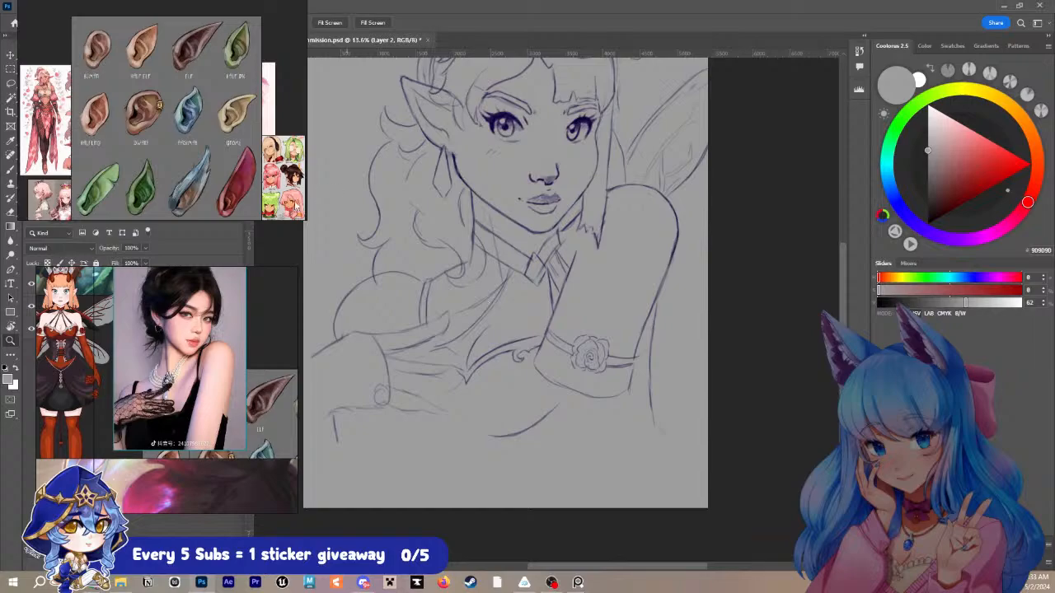
pyautogui.scroll(3, 63, 327)
pyautogui.scroll(2, 63, 337)
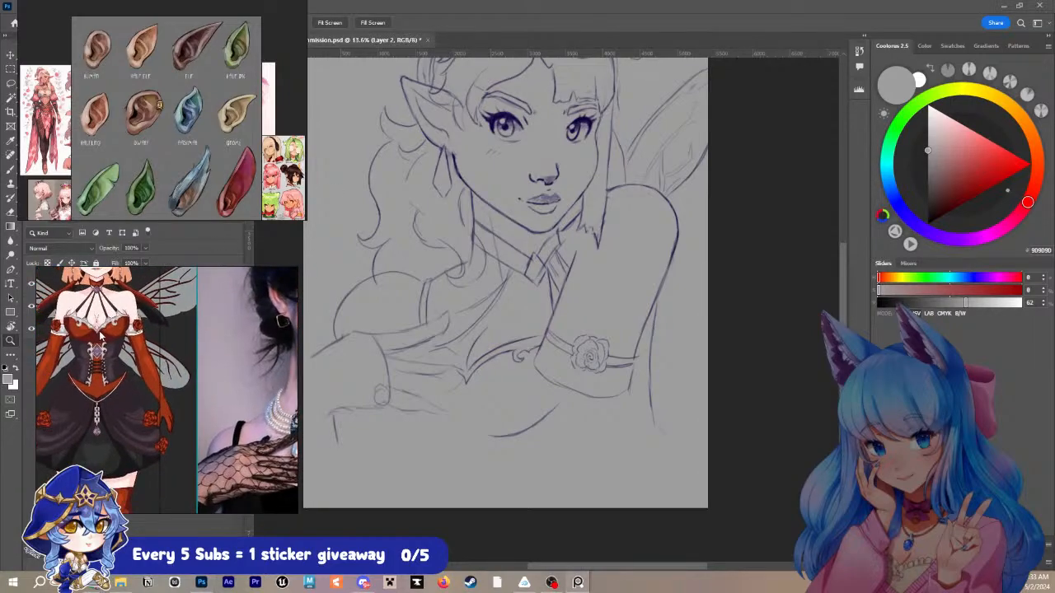
# - Frame the sketch's torso and sample the dark indigo line colour from it for the brush
pyautogui.click(567, 424)
pyautogui.moveTo(568, 423); pyautogui.dragTo(555, 429)
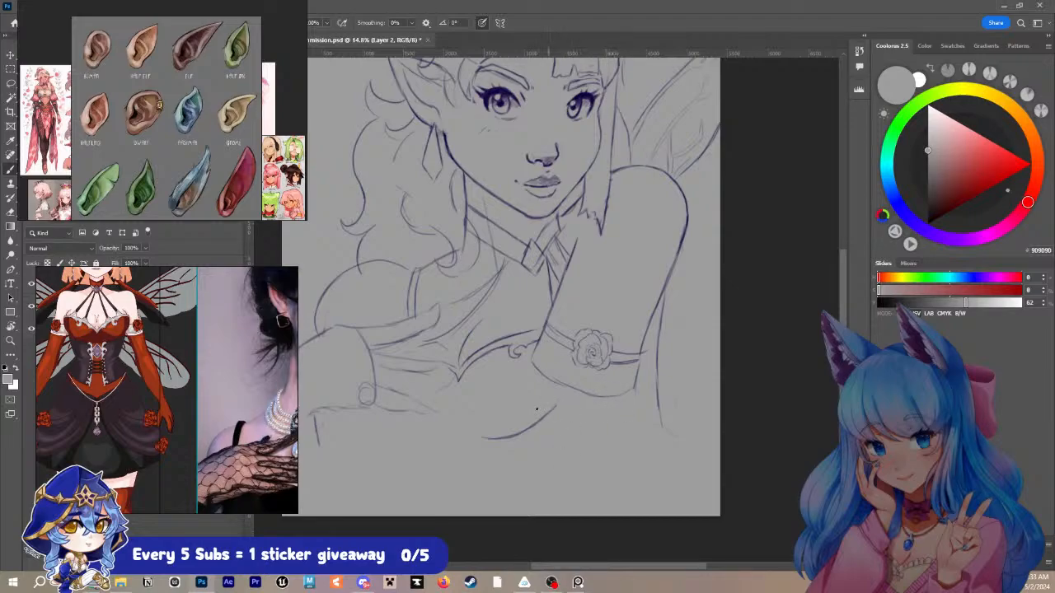
pyautogui.hotkey('alt', 'space')
pyautogui.hotkey('alt', 'space')
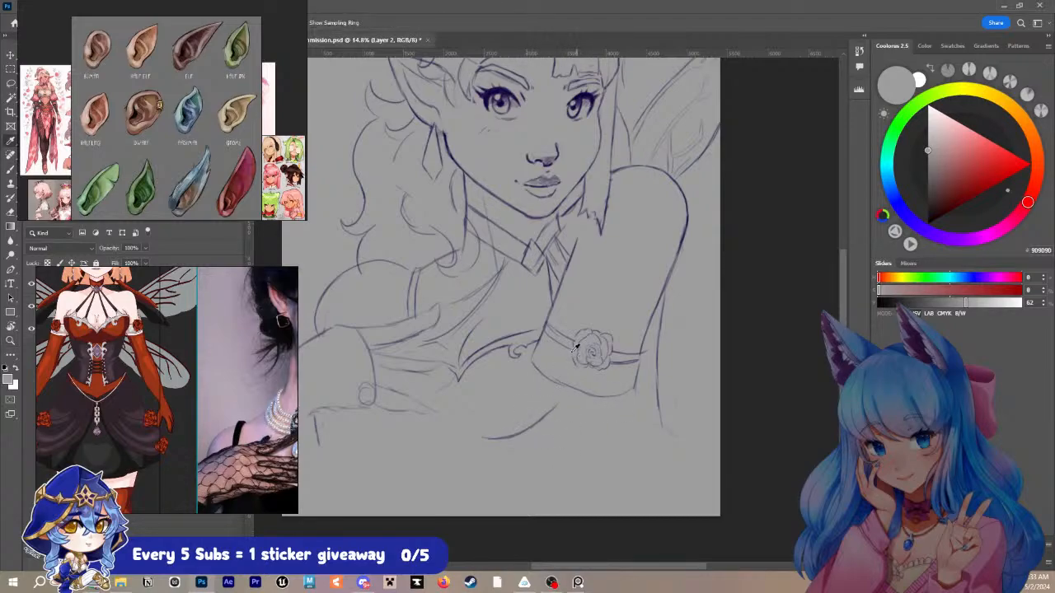
pyautogui.keyDown('alt'); pyautogui.click(519, 331); pyautogui.keyUp('alt')
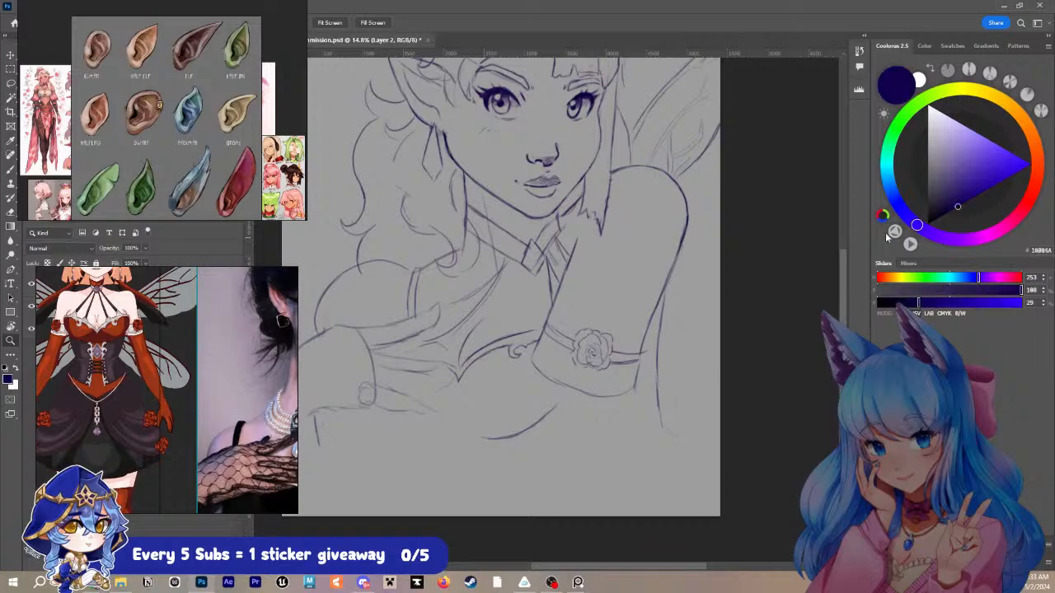
pyautogui.press('b')
# - Try a waist line running down from the curve beneath the bust and undo its lower strokes
pyautogui.moveTo(561, 406)
pyautogui.mouseDown()
pyautogui.moveTo(562, 480)
pyautogui.moveTo(579, 515)
pyautogui.mouseUp()
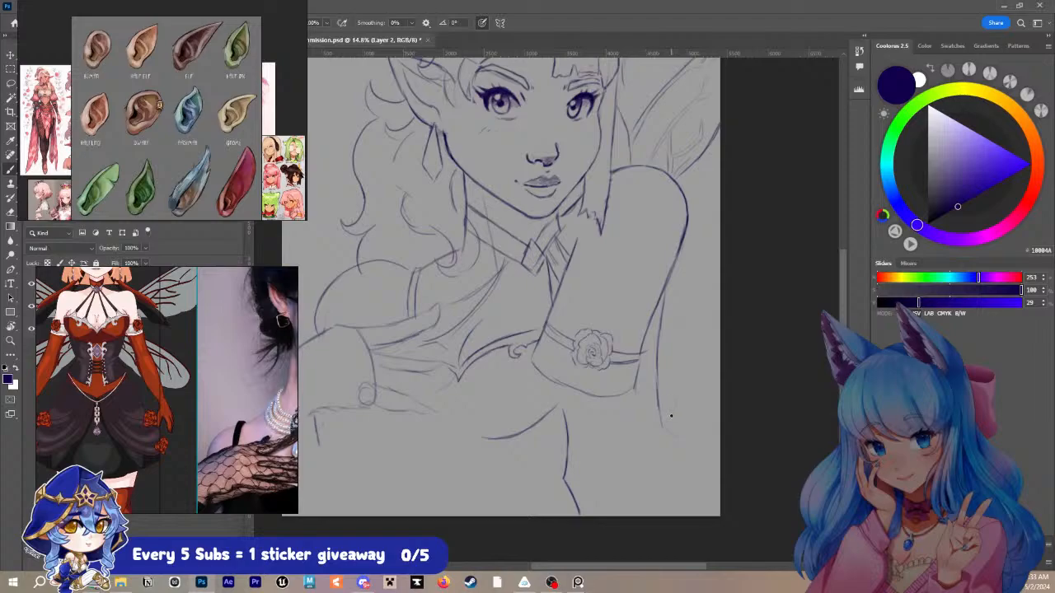
pyautogui.hotkey('ctrl', 'z')
pyautogui.hotkey('ctrl', 'z')
pyautogui.hotkey('ctrl', 'z')
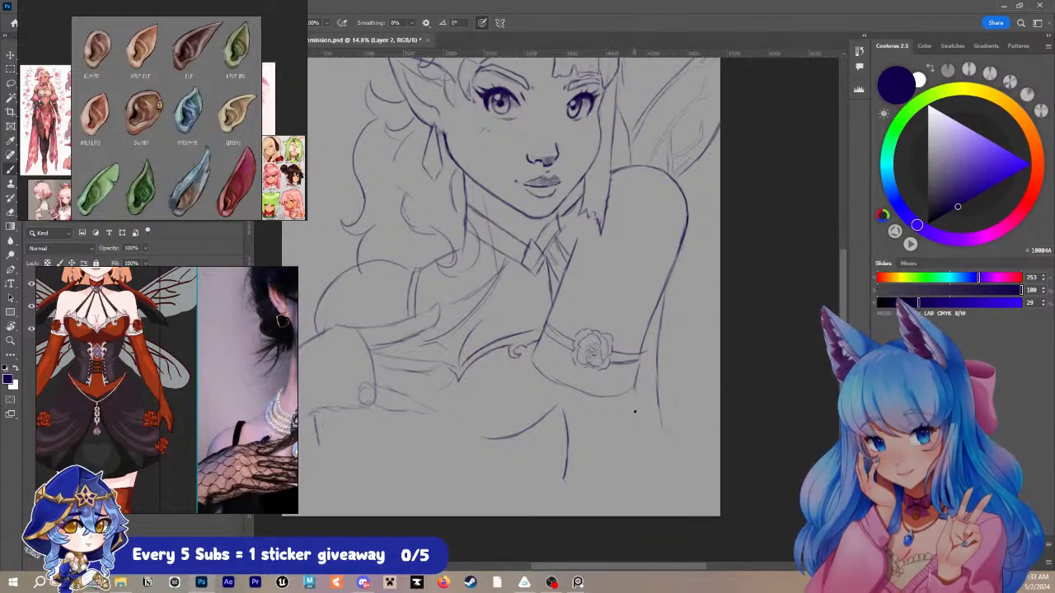
pyautogui.hotkey('ctrl', 'z')
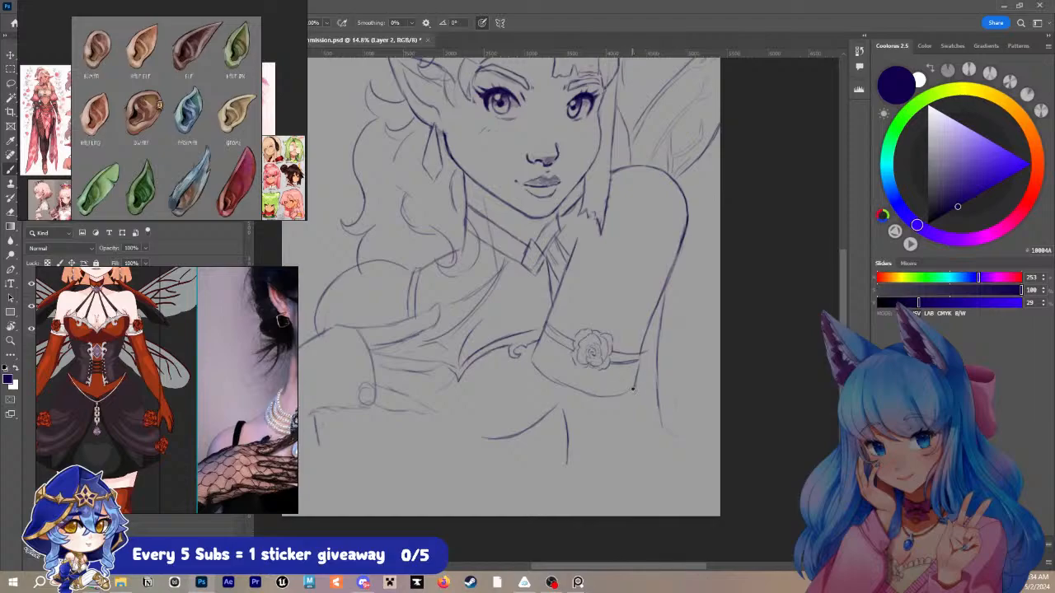
# - Erase the trial waist line and try extending the sleeve's edge outward into an outer contour running downward
pyautogui.moveTo(635, 389); pyautogui.dragTo(652, 381)
pyautogui.moveTo(567, 419); pyautogui.dragTo(571, 467)
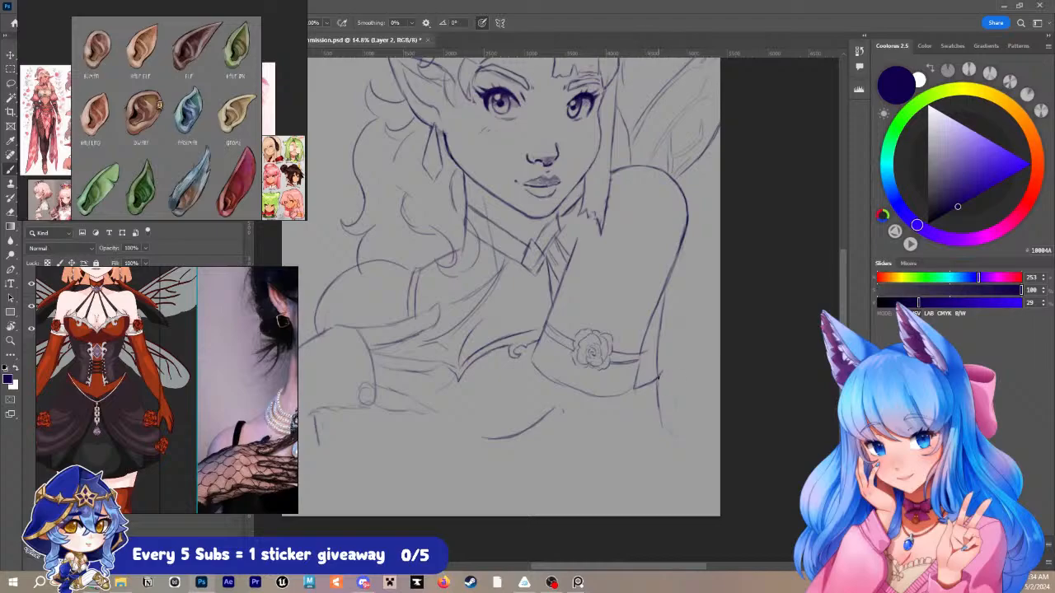
pyautogui.moveTo(660, 373); pyautogui.dragTo(659, 437)
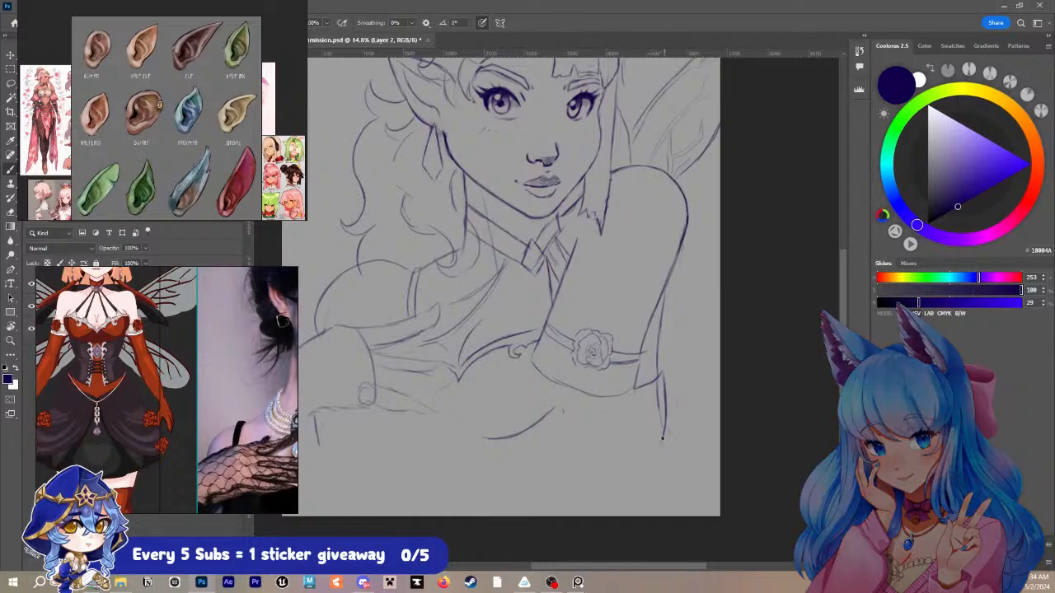
pyautogui.moveTo(664, 436); pyautogui.dragTo(655, 458)
# - Replace the curve beneath the bust with short torso side lines and erase the outer contour beside the sleeve
pyautogui.moveTo(532, 428)
pyautogui.mouseDown()
pyautogui.moveTo(550, 412)
pyautogui.moveTo(483, 436)
pyautogui.mouseUp()
pyautogui.moveTo(468, 407); pyautogui.dragTo(484, 432)
pyautogui.moveTo(631, 394)
pyautogui.mouseDown()
pyautogui.moveTo(618, 441)
pyautogui.moveTo(626, 485)
pyautogui.mouseUp()
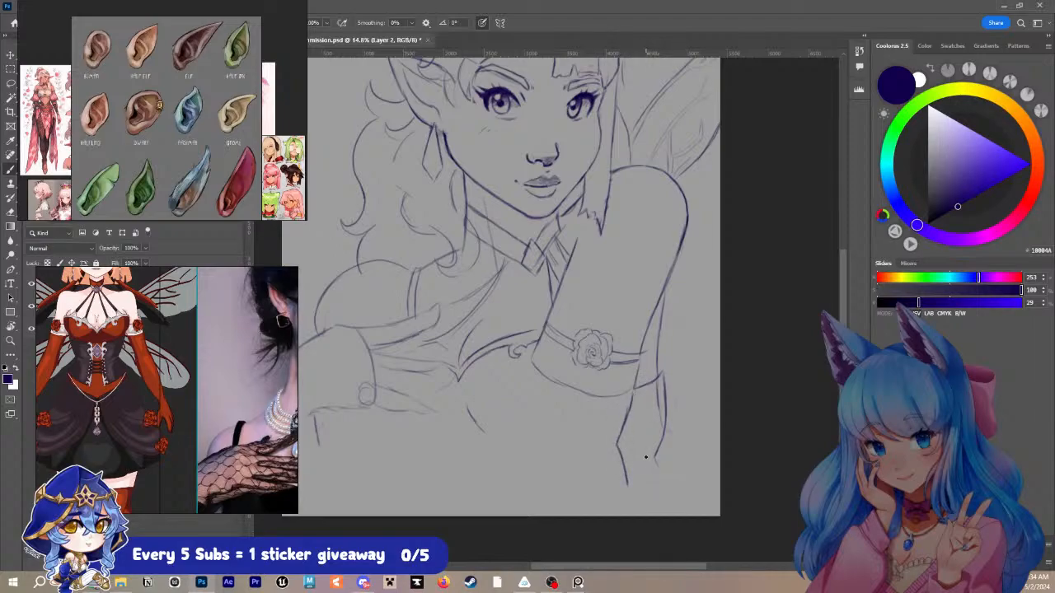
pyautogui.moveTo(658, 375)
pyautogui.mouseDown()
pyautogui.moveTo(648, 382)
pyautogui.moveTo(662, 381)
pyautogui.moveTo(660, 438)
pyautogui.mouseUp()
pyautogui.moveTo(643, 385)
pyautogui.mouseDown()
pyautogui.moveTo(657, 379)
pyautogui.moveTo(629, 404)
pyautogui.moveTo(628, 420)
pyautogui.mouseUp()
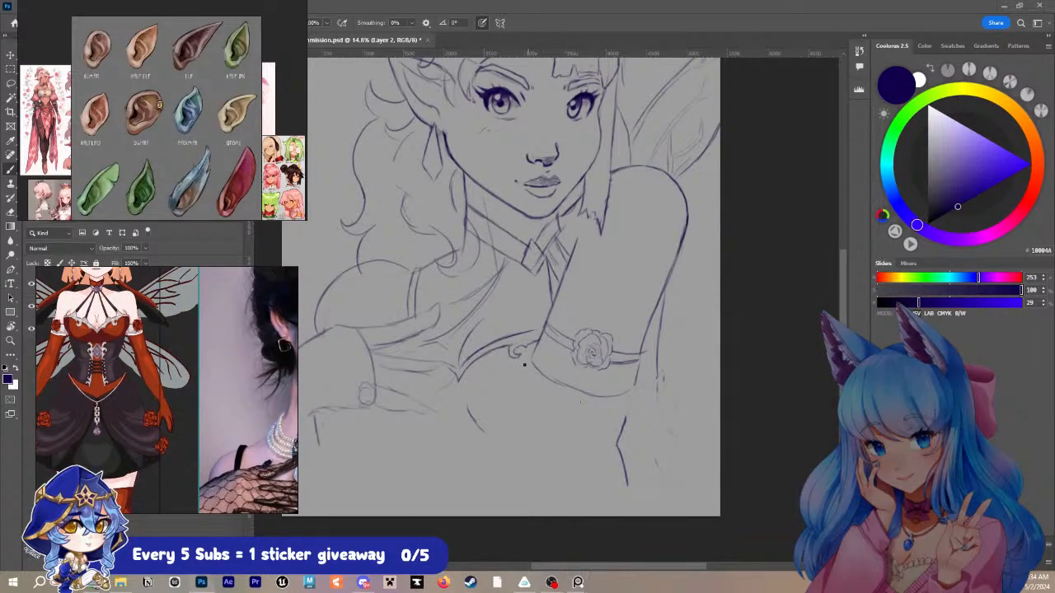
# - Sketch both edges of the forearm slanting from the rose-banded sleeve down to the canvas's lower edge
pyautogui.moveTo(530, 362); pyautogui.dragTo(498, 443)
pyautogui.moveTo(513, 402); pyautogui.dragTo(490, 448)
pyautogui.moveTo(631, 393); pyautogui.dragTo(594, 464)
pyautogui.moveTo(483, 454); pyautogui.dragTo(443, 514)
pyautogui.moveTo(597, 462); pyautogui.dragTo(570, 514)
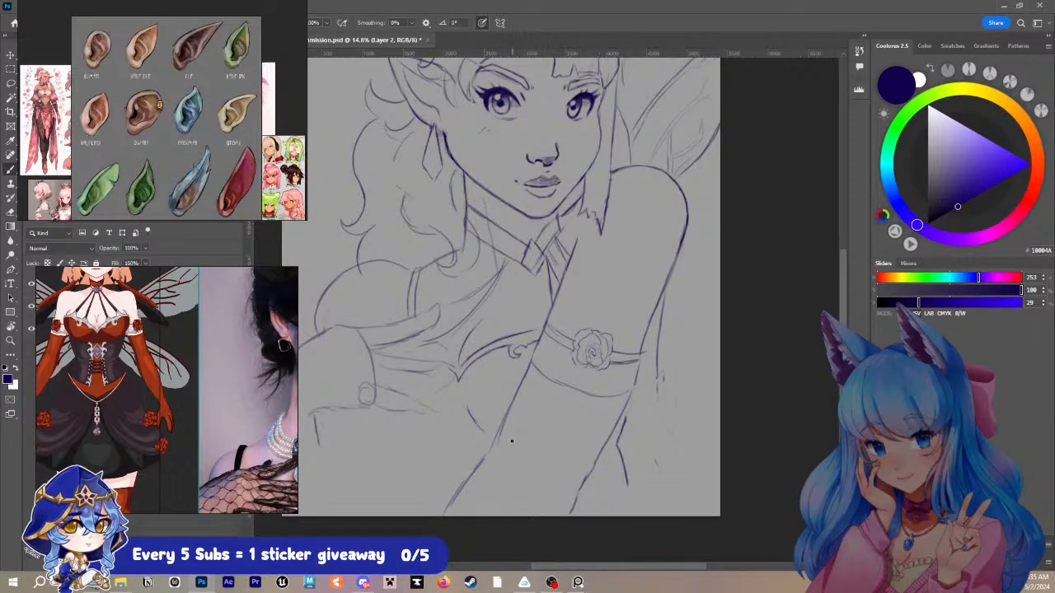
# - Try erasing the lower ends of both forearm lines and undo the erasures
pyautogui.moveTo(486, 461); pyautogui.dragTo(441, 504)
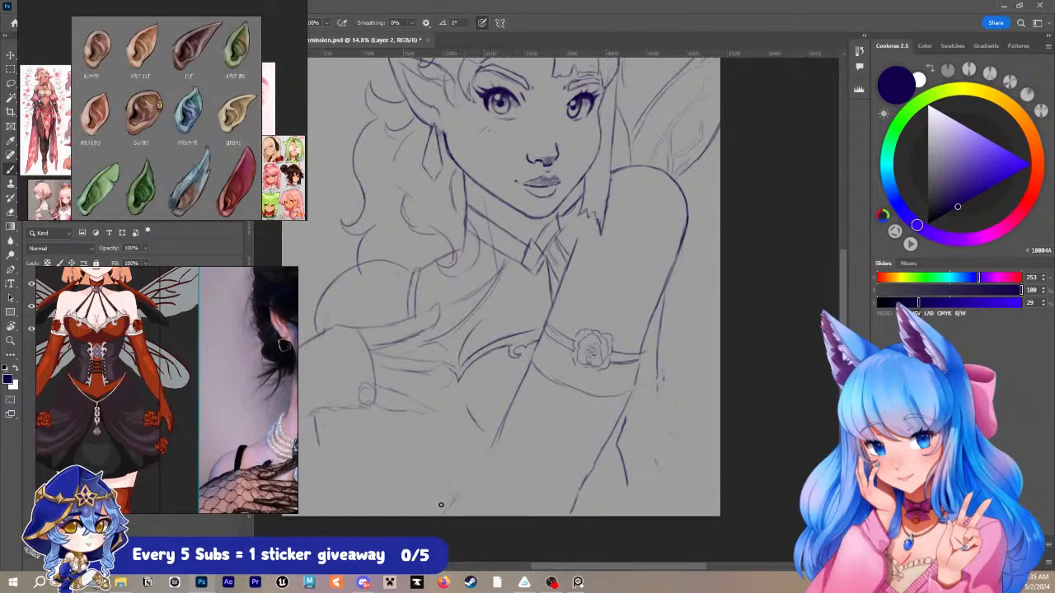
pyautogui.moveTo(584, 481); pyautogui.dragTo(572, 511)
pyautogui.rightClick(508, 418)
pyautogui.click(507, 415)
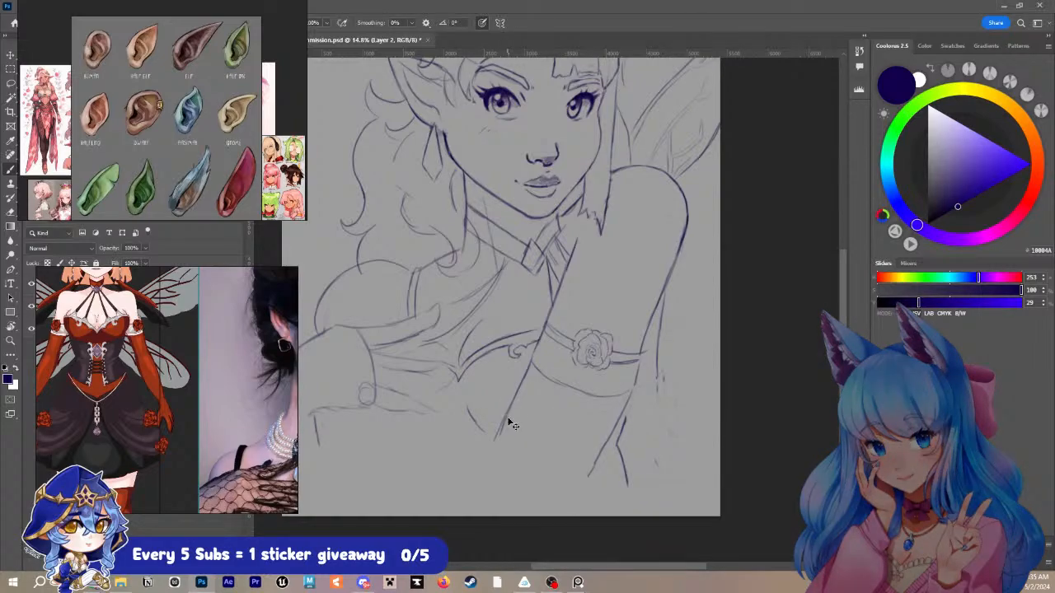
pyautogui.hotkey('ctrl', 'z')
pyautogui.hotkey('ctrl', 'z')
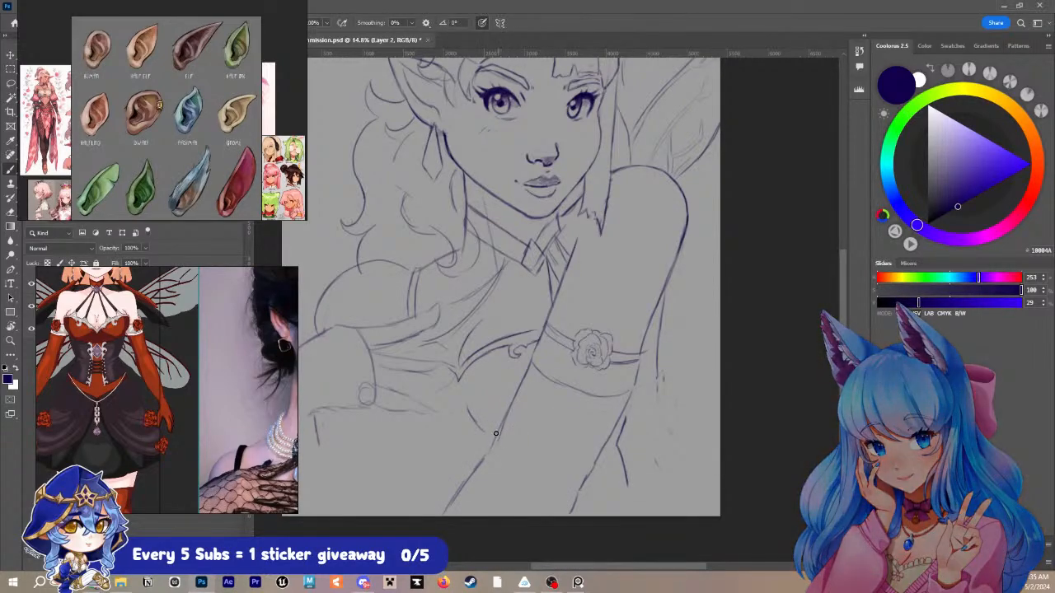
# - Erase the lower forearm lines and redraw both edges at a steeper angle down to the canvas's lower edge
pyautogui.moveTo(495, 432); pyautogui.dragTo(449, 507)
pyautogui.moveTo(486, 453); pyautogui.dragTo(478, 464)
pyautogui.moveTo(586, 478); pyautogui.dragTo(570, 513)
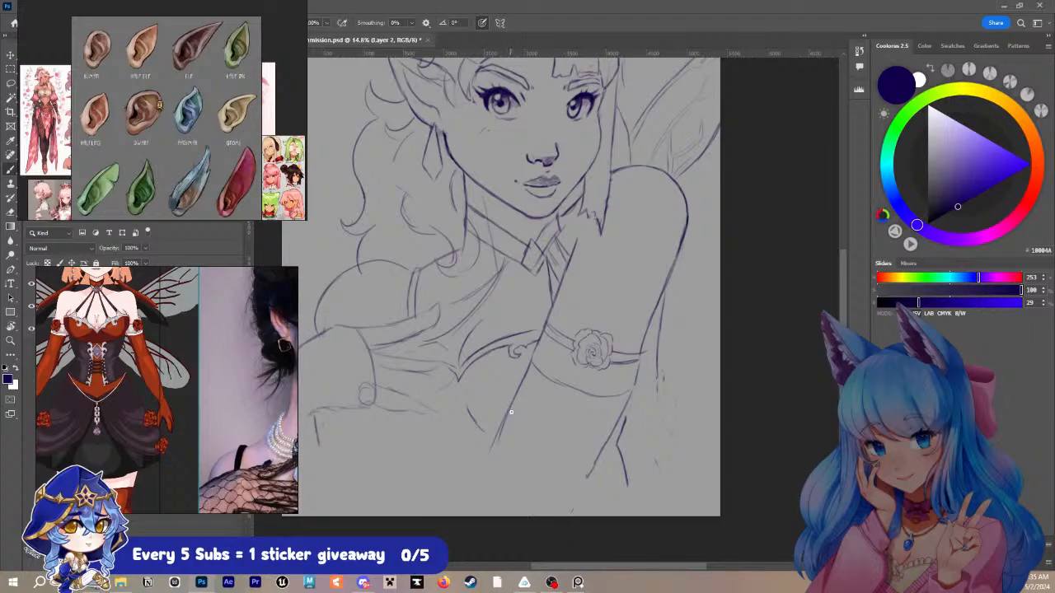
pyautogui.moveTo(511, 410); pyautogui.dragTo(495, 445)
pyautogui.moveTo(605, 444); pyautogui.dragTo(572, 489)
pyautogui.moveTo(498, 452); pyautogui.dragTo(460, 517)
pyautogui.moveTo(576, 488); pyautogui.dragTo(568, 516)
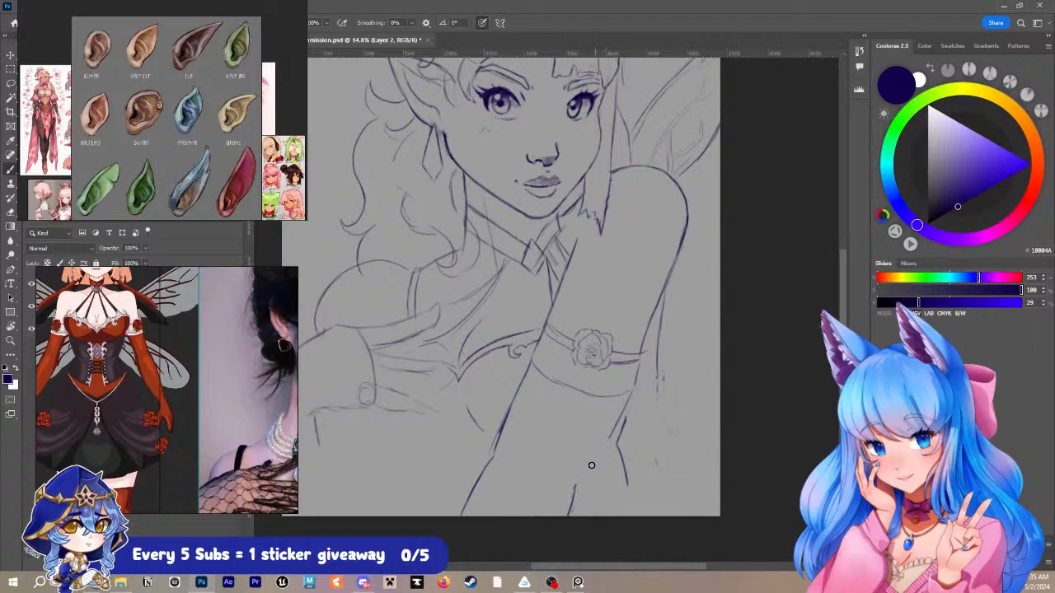
# - Connect the upper and lower parts of the forearm's right contour below the sleeve, undoing and redrawing the joining stroke
pyautogui.moveTo(578, 491); pyautogui.dragTo(616, 426)
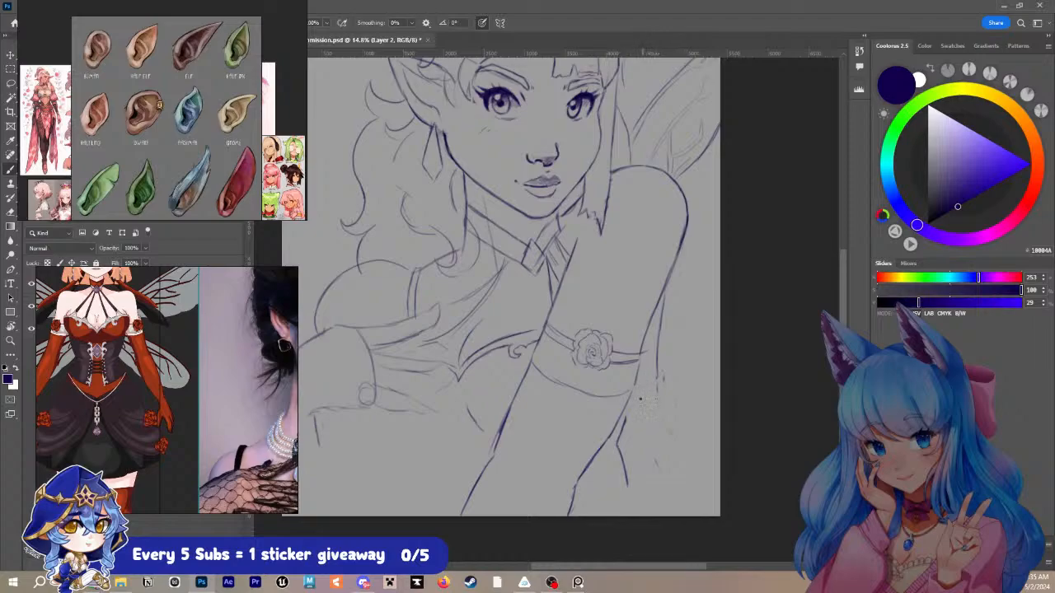
pyautogui.hotkey('ctrl', 'z')
pyautogui.hotkey('ctrl', 'z')
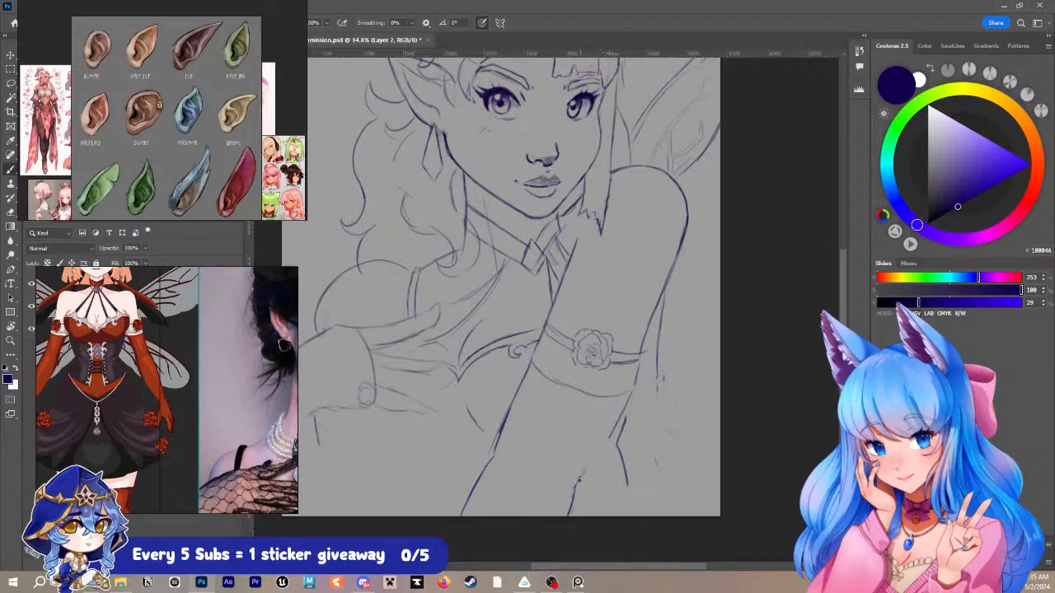
pyautogui.moveTo(577, 486); pyautogui.dragTo(610, 435)
# - Redraw the forearm's left contour as one continuous curve and darken the lower part of its right contour
pyautogui.moveTo(511, 411); pyautogui.dragTo(470, 486)
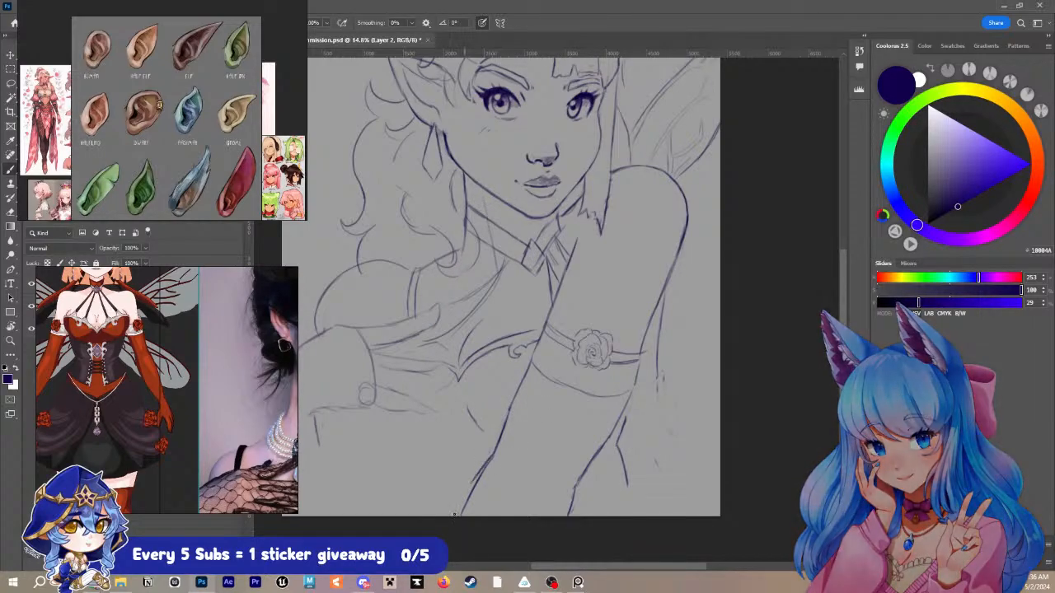
pyautogui.hotkey('ctrl', 'z')
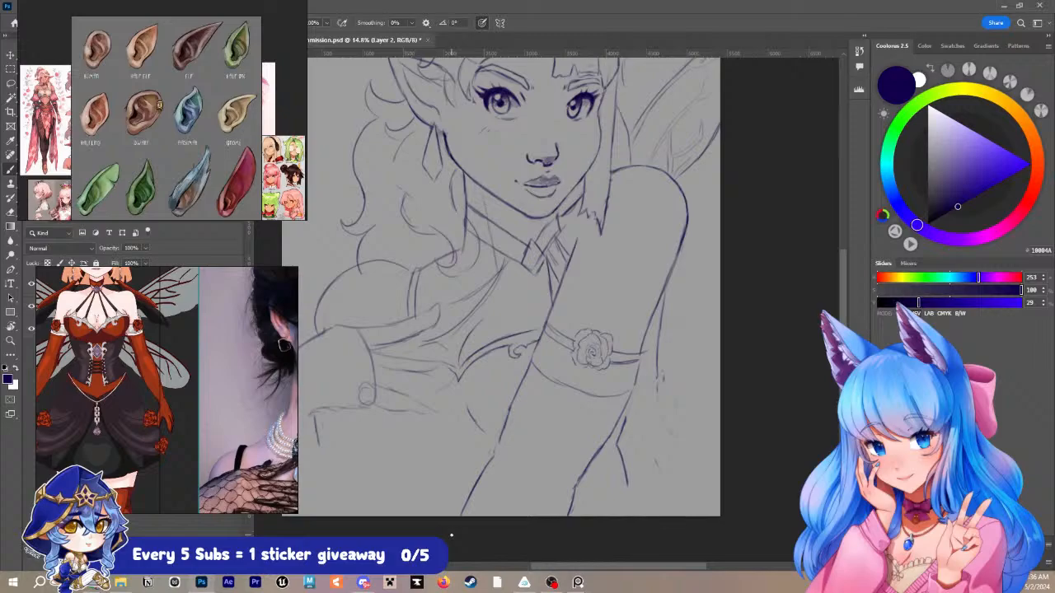
pyautogui.moveTo(504, 419)
pyautogui.mouseDown()
pyautogui.moveTo(511, 407)
pyautogui.moveTo(501, 443)
pyautogui.mouseUp()
pyautogui.moveTo(520, 389)
pyautogui.mouseDown()
pyautogui.moveTo(502, 441)
pyautogui.moveTo(479, 472)
pyautogui.mouseUp()
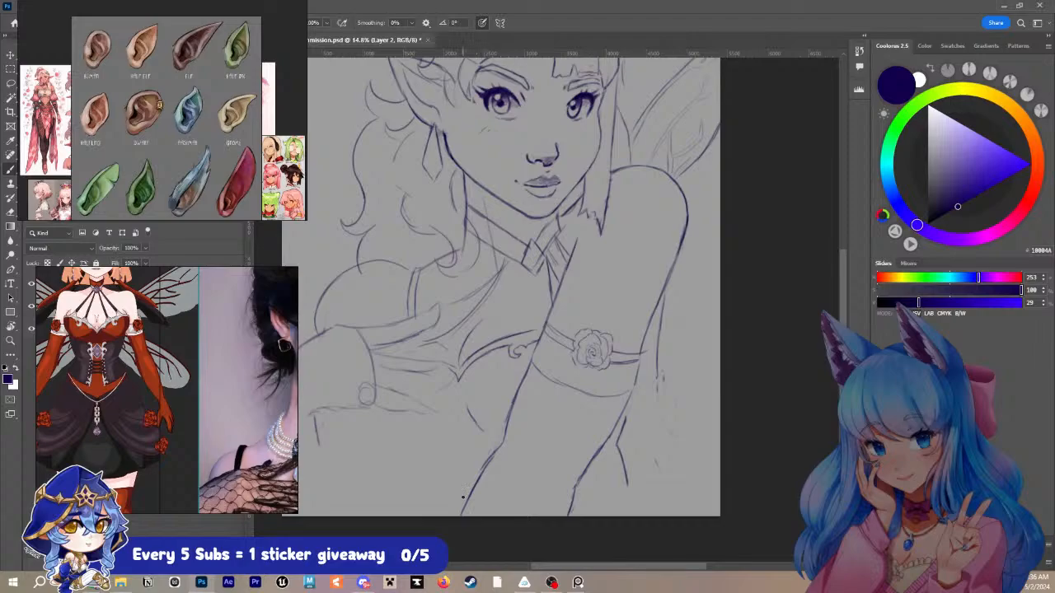
pyautogui.hotkey('ctrl', 'z')
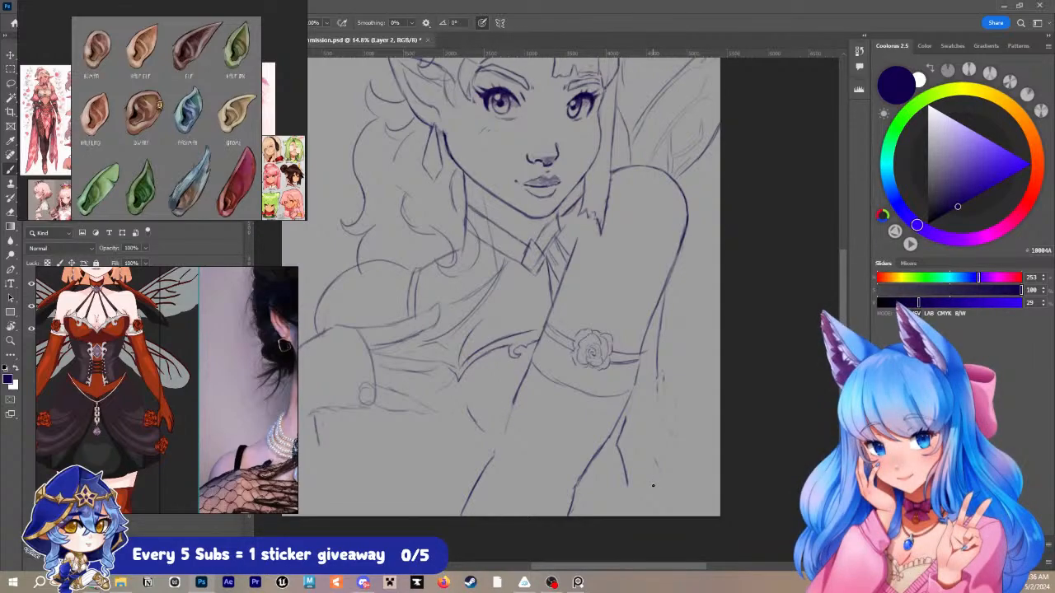
pyautogui.moveTo(516, 399)
pyautogui.mouseDown()
pyautogui.moveTo(483, 467)
pyautogui.moveTo(506, 426)
pyautogui.moveTo(488, 464)
pyautogui.mouseUp()
pyautogui.hotkey('ctrl', 'z')
pyautogui.moveTo(507, 426); pyautogui.dragTo(489, 462)
pyautogui.moveTo(592, 464); pyautogui.dragTo(623, 414)
pyautogui.moveTo(577, 481); pyautogui.dragTo(569, 518)
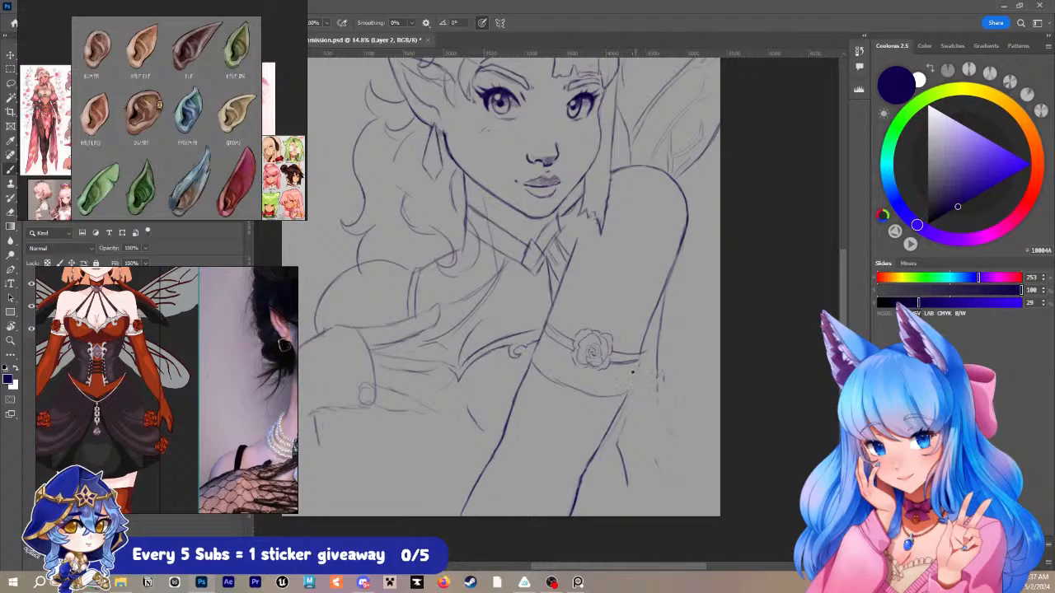
# - Redraw the raised arm's right contour beside the rose band, clean up the overlap at the sleeve hem, and join it to the forearm line
pyautogui.moveTo(639, 358); pyautogui.dragTo(624, 391)
pyautogui.press('e')
pyautogui.moveTo(648, 339); pyautogui.dragTo(636, 380)
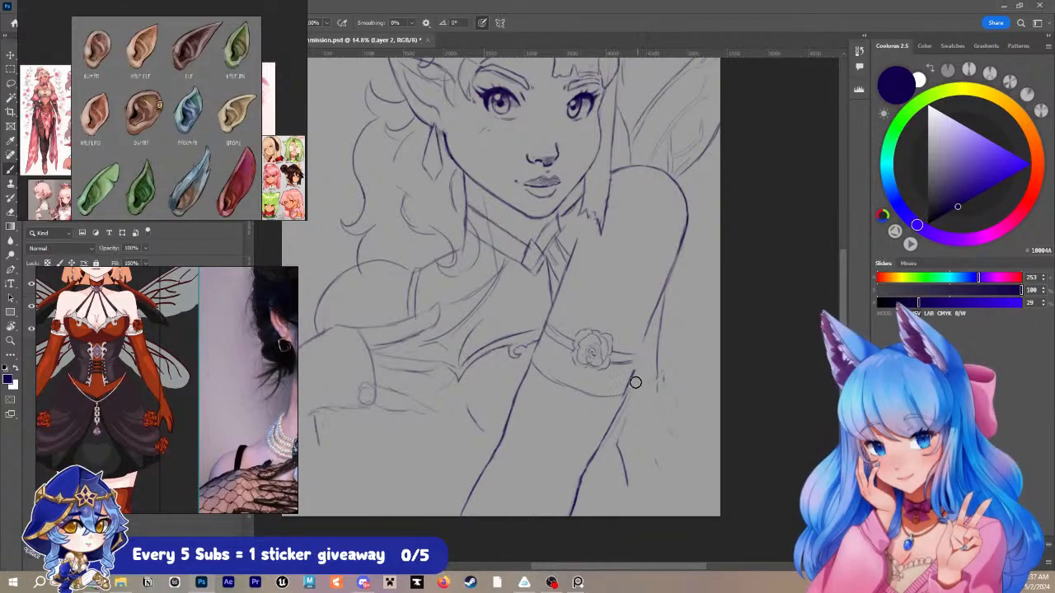
pyautogui.press('b')
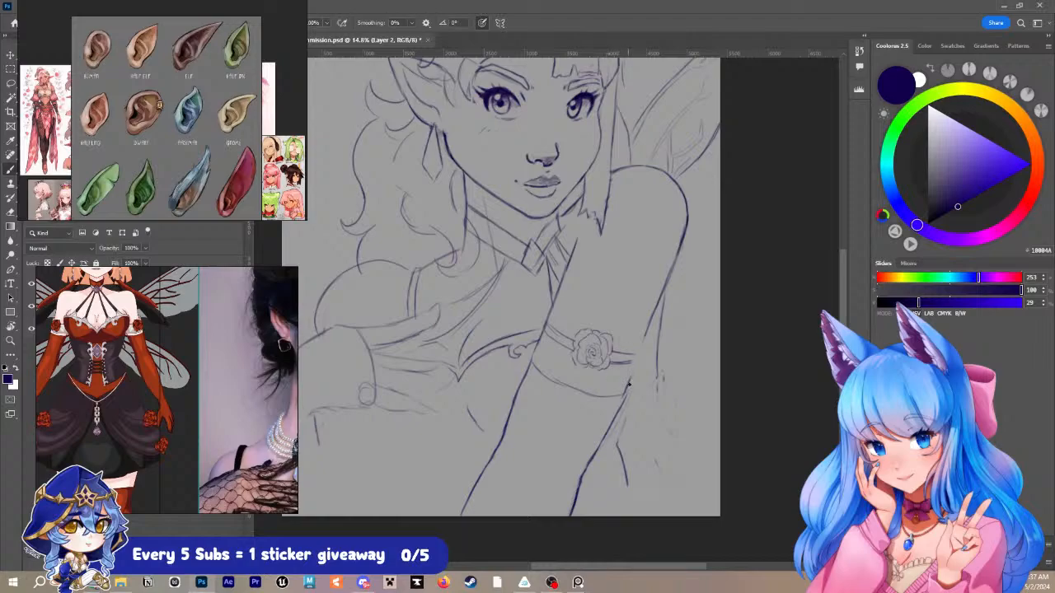
pyautogui.moveTo(629, 383); pyautogui.dragTo(646, 331)
pyautogui.press('e')
pyautogui.moveTo(629, 396); pyautogui.dragTo(625, 402)
pyautogui.press('b')
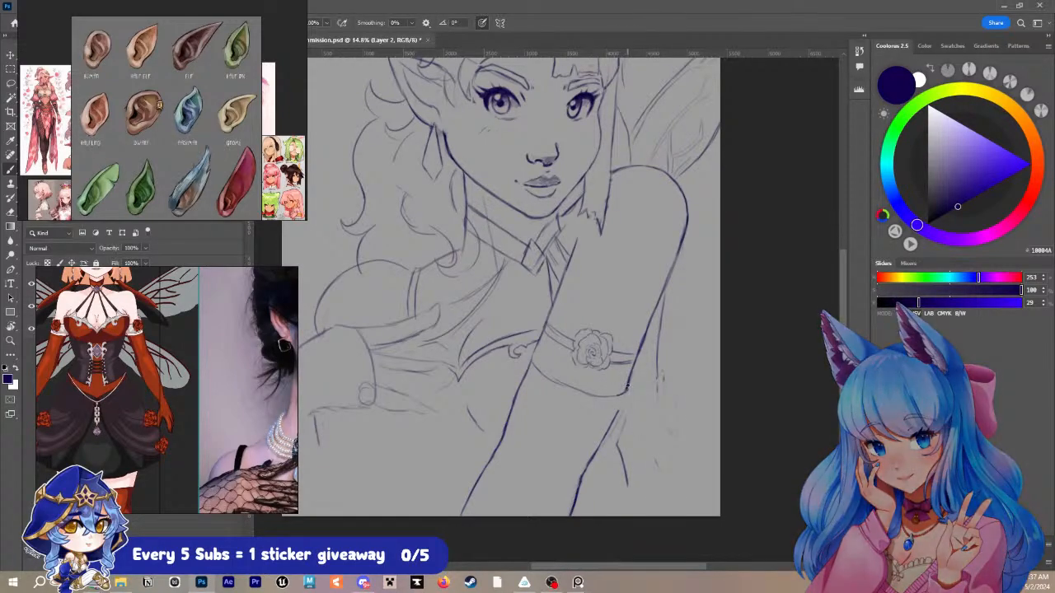
pyautogui.moveTo(628, 394); pyautogui.dragTo(616, 417)
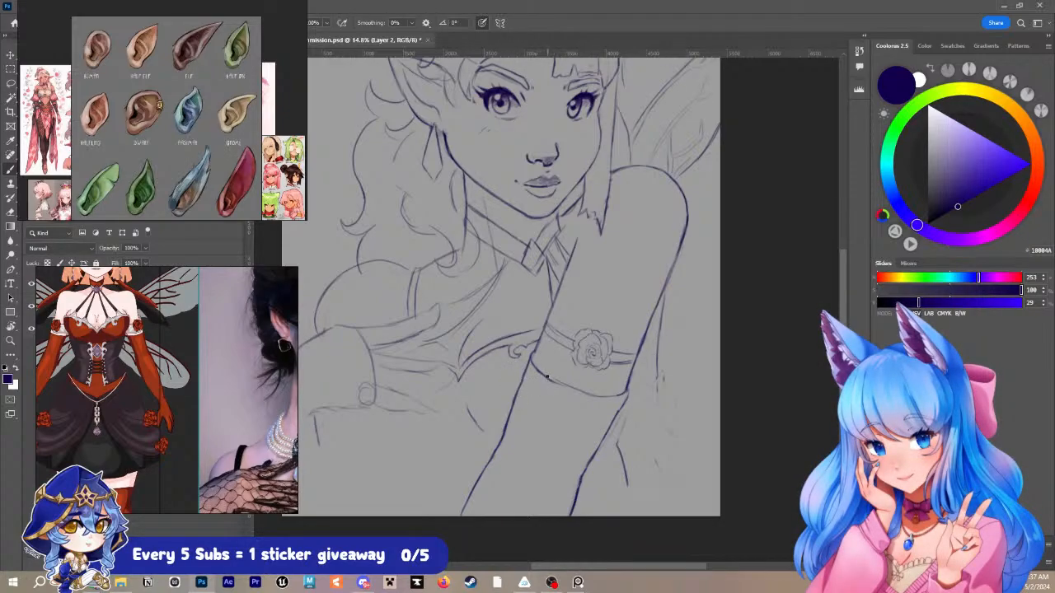
# - Darken the curved sleeve hem below the rose band and save the document
pyautogui.moveTo(553, 382); pyautogui.dragTo(610, 398)
pyautogui.hotkey('ctrl', 's')
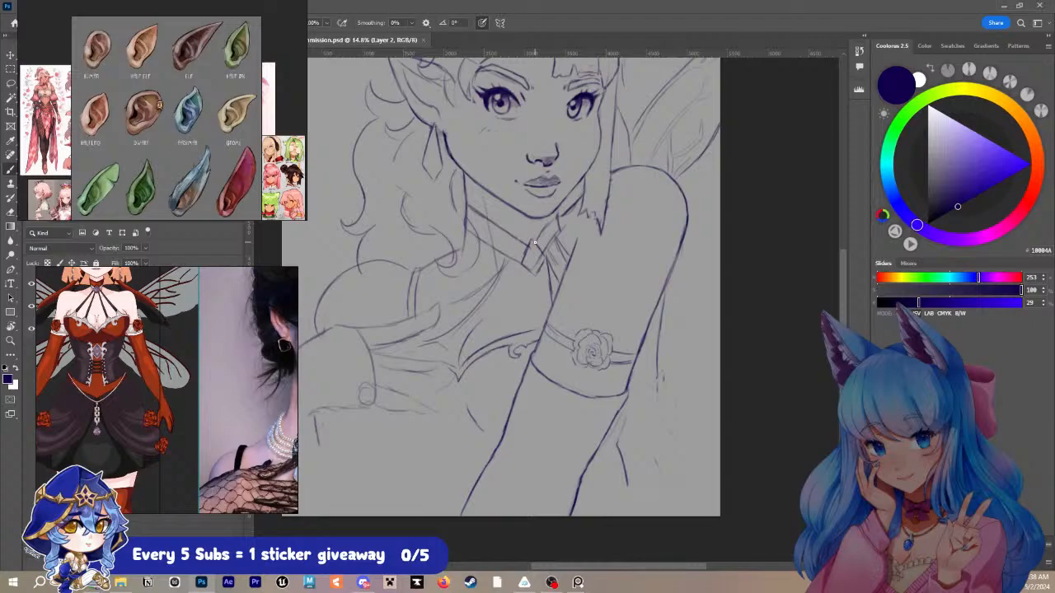
pyautogui.moveTo(532, 243); pyautogui.dragTo(523, 262)
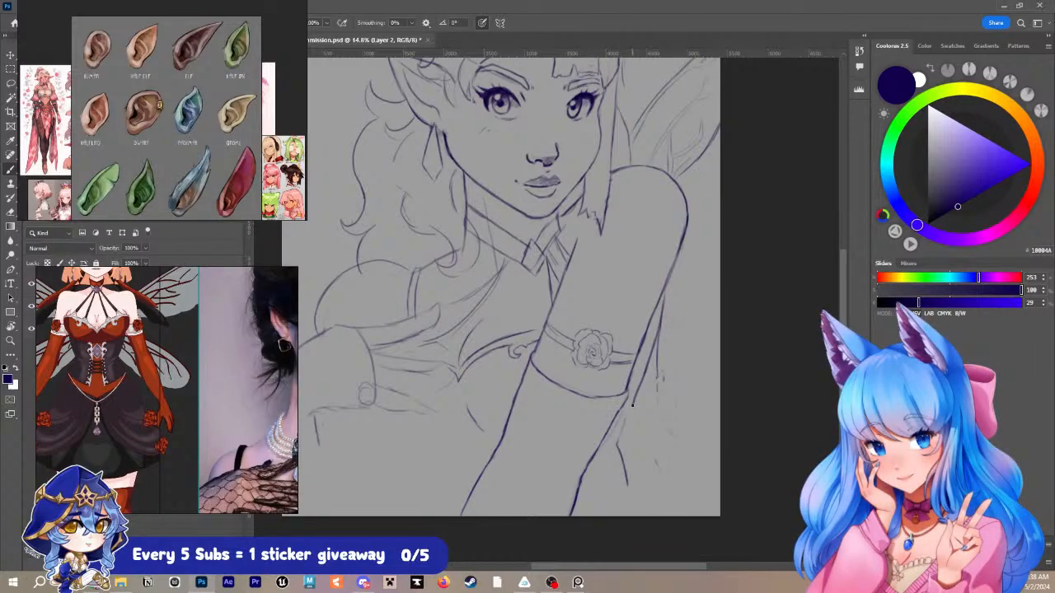
# - Undo the trial torso side line beside the raised forearm and redraw it bending outward lower down, near the canvas's lower edge
pyautogui.moveTo(633, 405); pyautogui.dragTo(639, 442)
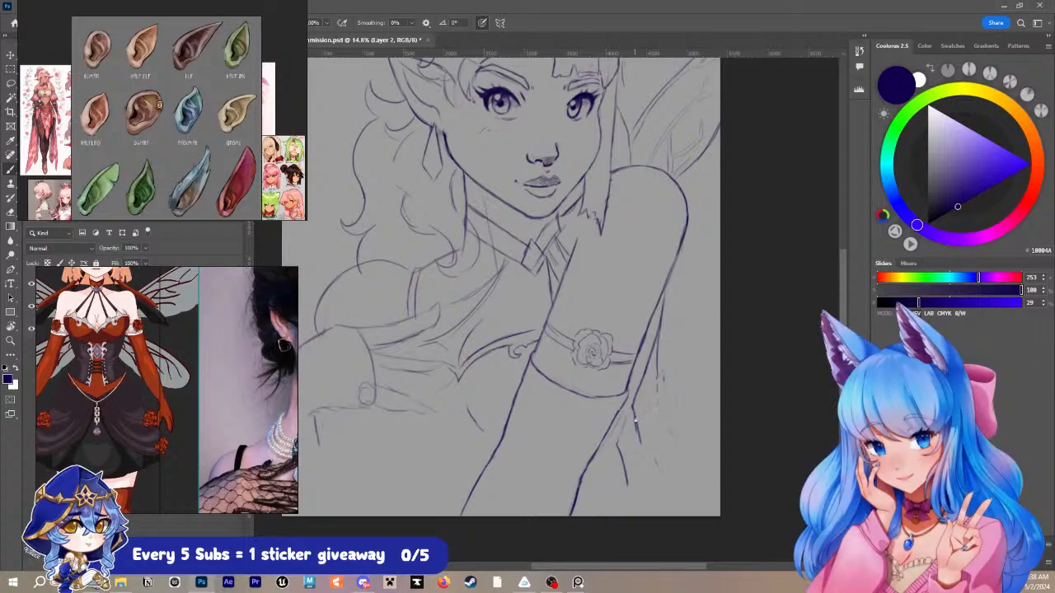
pyautogui.hotkey('ctrl', 'z')
pyautogui.hotkey('ctrl', 'z')
pyautogui.moveTo(647, 373)
pyautogui.mouseDown()
pyautogui.moveTo(627, 430)
pyautogui.moveTo(641, 497)
pyautogui.mouseUp()
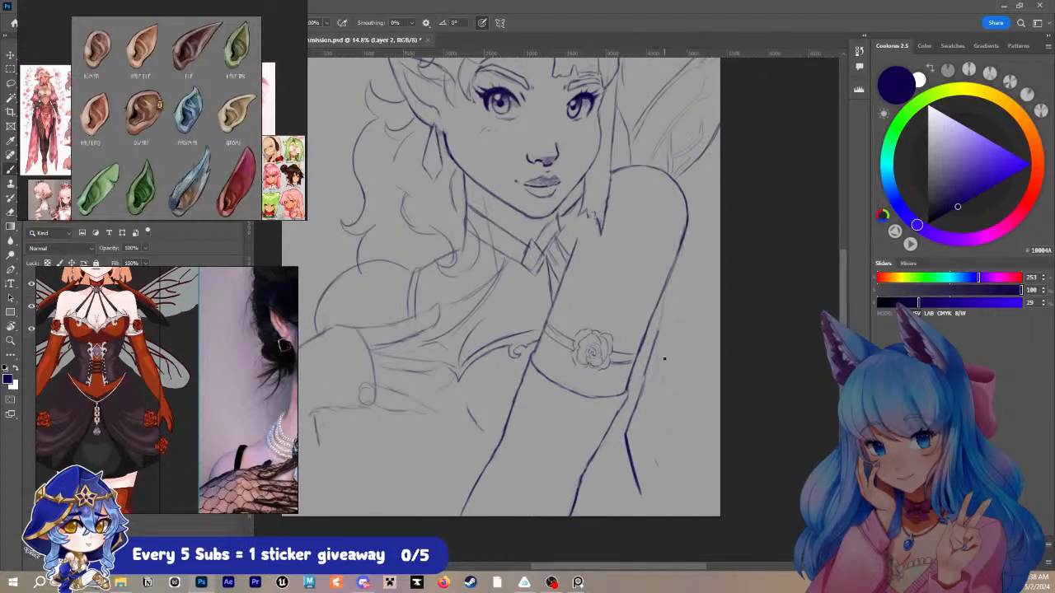
# - Redraw the upper torso side contour from behind the raised arm down to the waist bend, undoing the unsatisfactory strokes
pyautogui.moveTo(667, 281); pyautogui.dragTo(643, 381)
pyautogui.hotkey('ctrl', 'z')
pyautogui.hotkey('ctrl', 'z')
pyautogui.moveTo(668, 286); pyautogui.dragTo(639, 403)
pyautogui.moveTo(657, 338); pyautogui.dragTo(633, 413)
pyautogui.hotkey('ctrl', 'z')
pyautogui.moveTo(658, 336); pyautogui.dragTo(630, 420)
pyautogui.hotkey('ctrl', 'z')
pyautogui.moveTo(653, 340); pyautogui.dragTo(661, 310)
# - Using the green dress reference, sketch the short cuff edge and the long arm line below the puff sleeve on the lowered arm
pyautogui.scroll(-3, 105, 345)
pyautogui.moveTo(83, 350); pyautogui.dragTo(223, 360)
pyautogui.scroll(3, 91, 335)
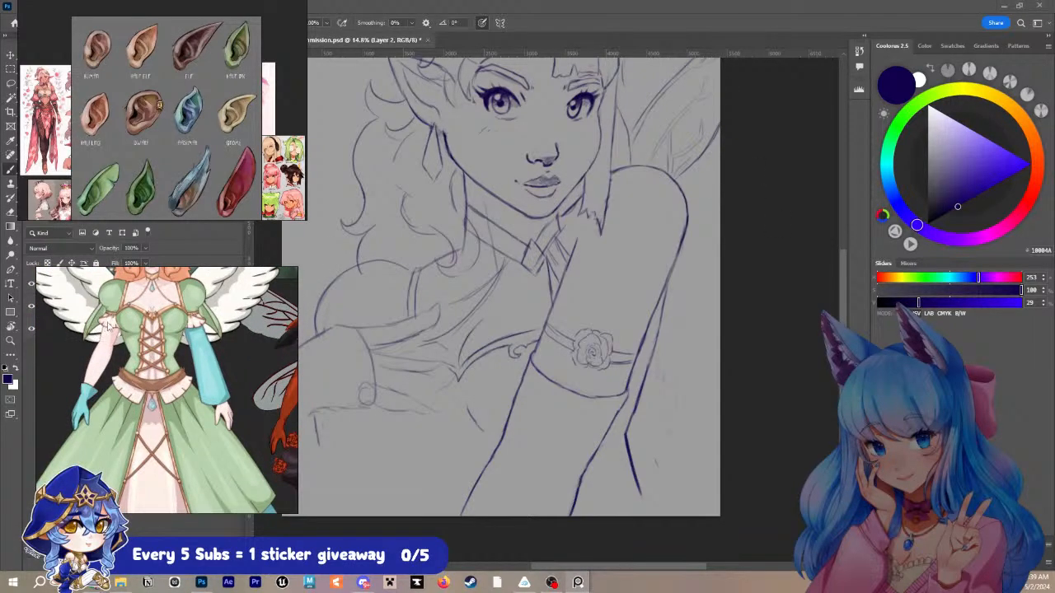
pyautogui.click(477, 380)
pyautogui.moveTo(480, 378); pyautogui.dragTo(548, 367)
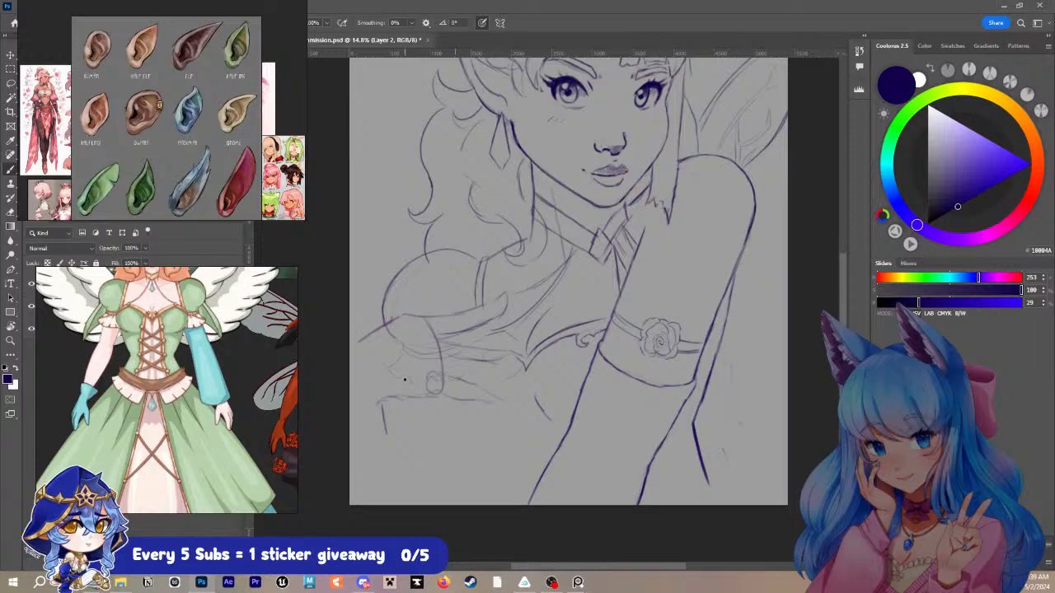
pyautogui.moveTo(403, 383); pyautogui.dragTo(404, 414)
pyautogui.moveTo(477, 381); pyautogui.dragTo(479, 409)
pyautogui.moveTo(404, 415); pyautogui.dragTo(399, 497)
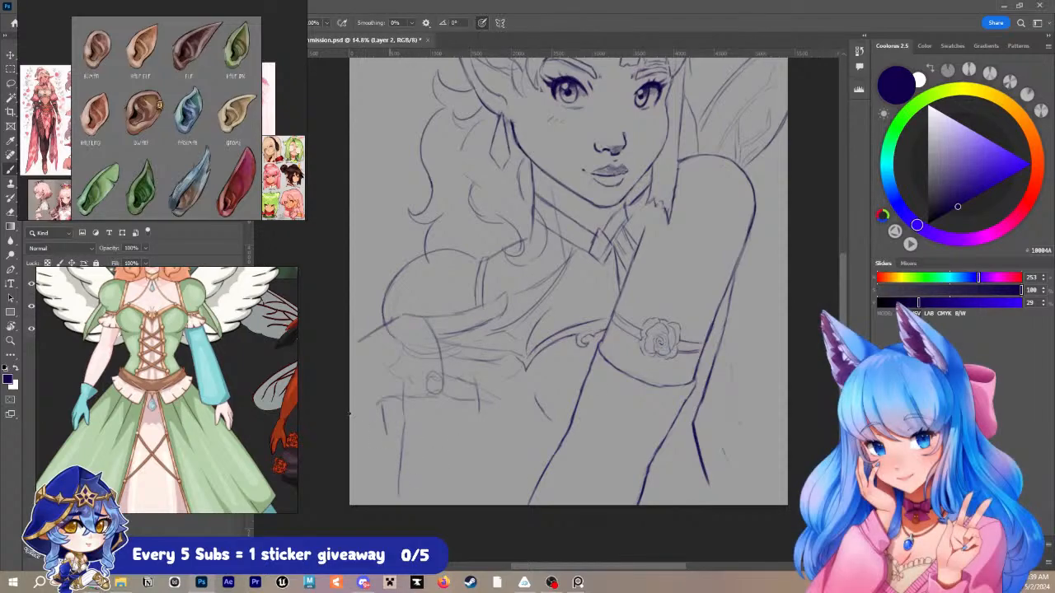
# - Bring the pose photo into view on the reference board and draw a short curved line below the lowered arm's cuff, replacing the first attempt
pyautogui.scroll(-3, 181, 394)
pyautogui.scroll(-5, 182, 394)
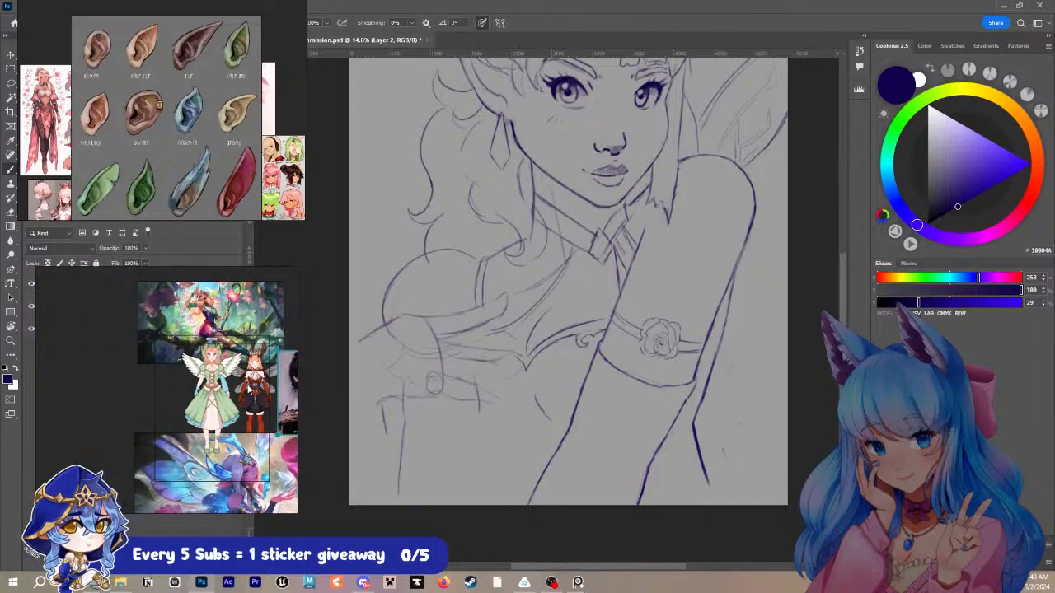
pyautogui.scroll(1, 195, 350)
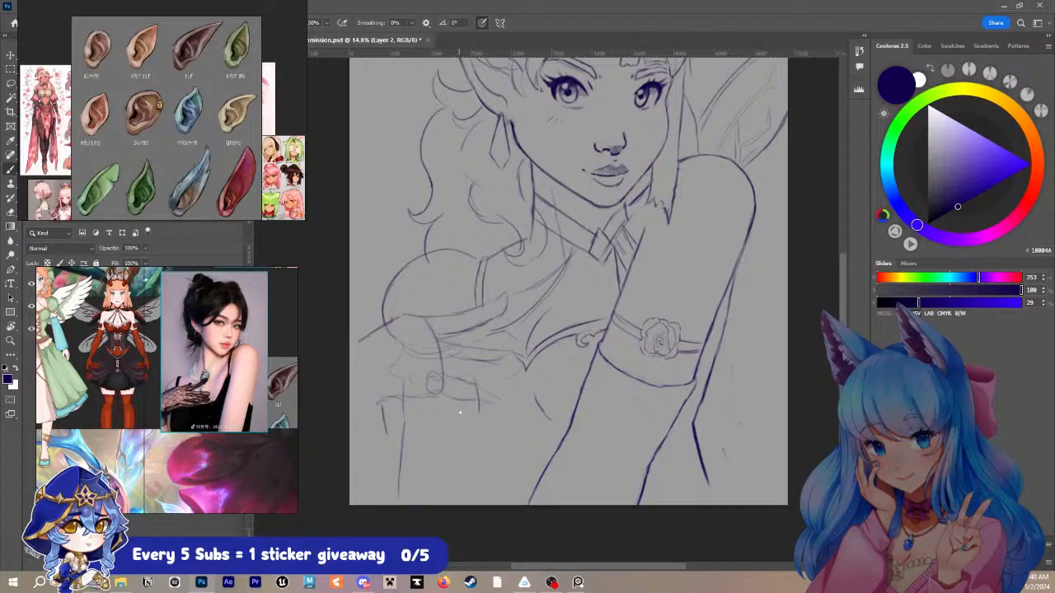
pyautogui.moveTo(459, 404); pyautogui.dragTo(485, 447)
pyautogui.hotkey('ctrl', 'z')
pyautogui.moveTo(464, 400); pyautogui.dragTo(494, 438)
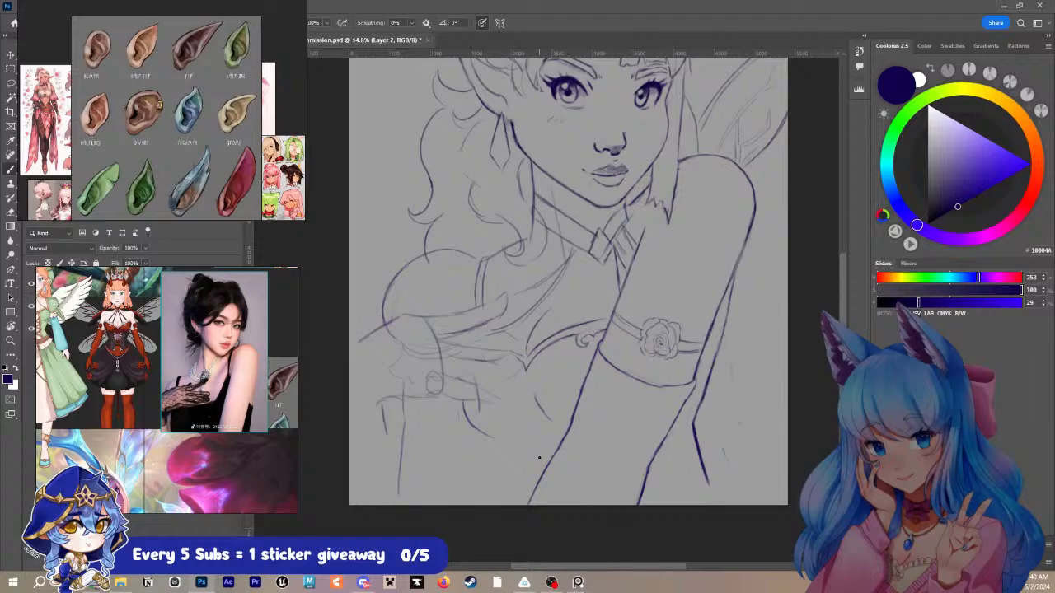
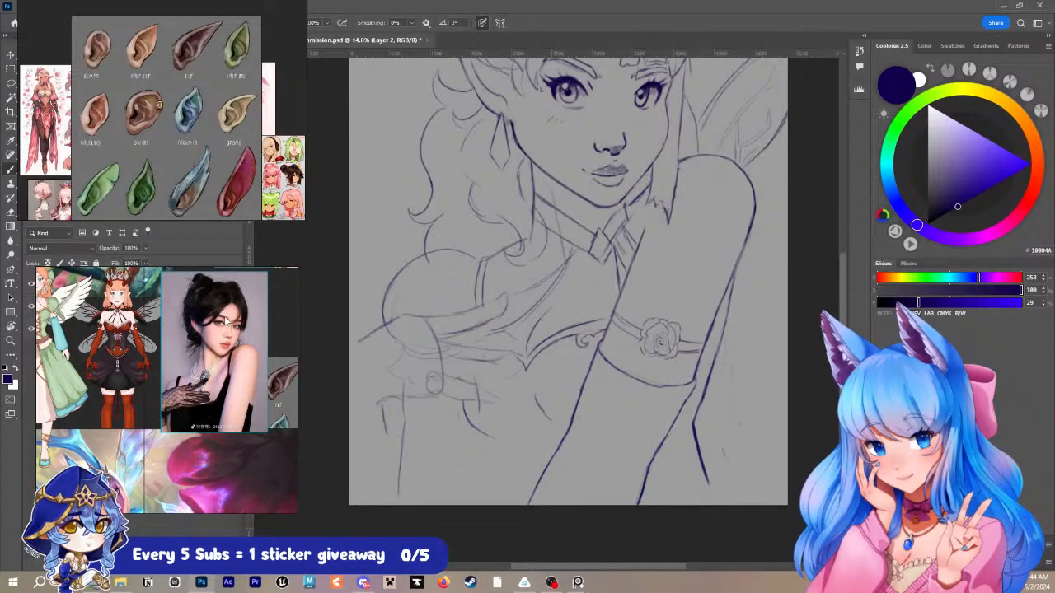
# - Redraw the waist line from the bust down to the canvas's lower edge and reinforce the torso contour beside the raised forearm
pyautogui.click(228, 324)
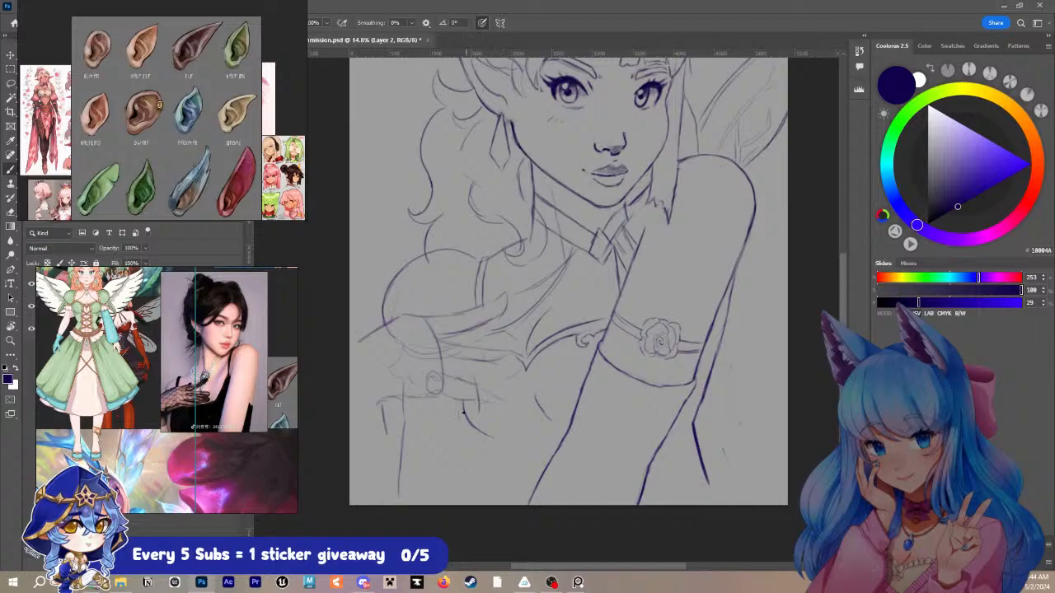
pyautogui.moveTo(450, 406)
pyautogui.mouseDown()
pyautogui.moveTo(450, 454)
pyautogui.moveTo(466, 463)
pyautogui.mouseUp()
pyautogui.hotkey('ctrl', 'z')
pyautogui.hotkey('ctrl', 'z')
pyautogui.moveTo(478, 434); pyautogui.dragTo(459, 527)
pyautogui.moveTo(711, 488); pyautogui.dragTo(714, 500)
pyautogui.moveTo(699, 354)
pyautogui.mouseDown()
pyautogui.moveTo(724, 344)
pyautogui.moveTo(699, 426)
pyautogui.moveTo(722, 508)
pyautogui.mouseUp()
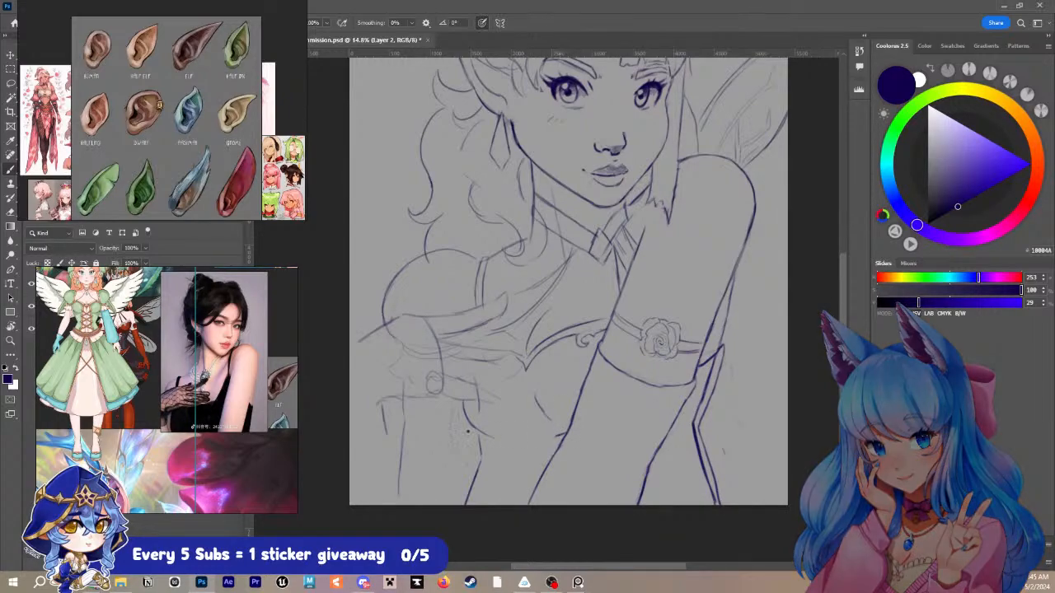
# - Using the red corset reference, sketch the scalloped trim along the bust's lower edge and redraw the waist curve beneath it
pyautogui.moveTo(85, 333); pyautogui.dragTo(133, 455)
pyautogui.scroll(5, 120, 356)
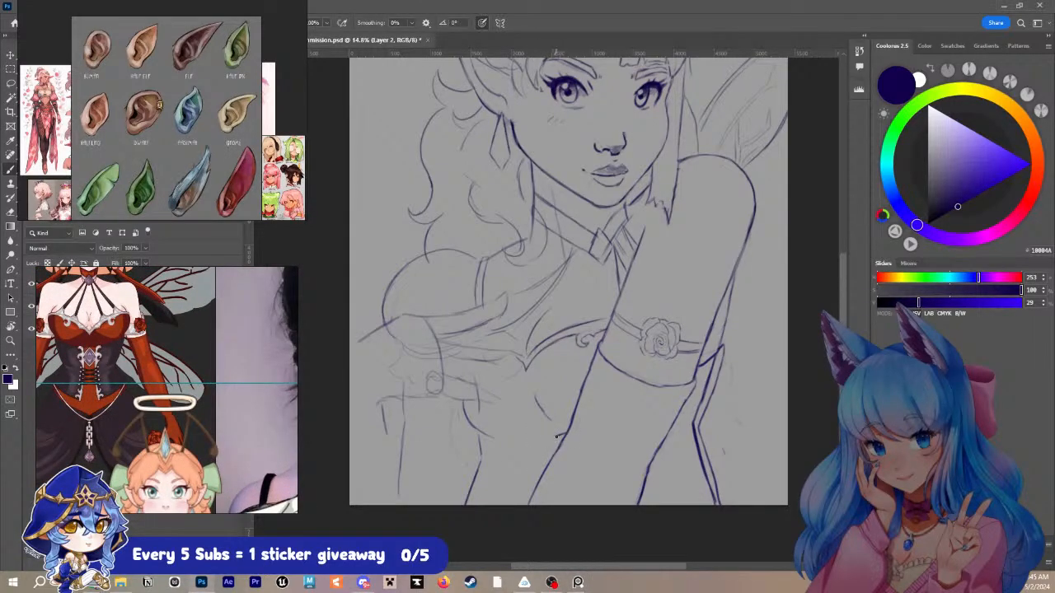
pyautogui.moveTo(562, 433); pyautogui.dragTo(543, 445)
pyautogui.moveTo(561, 437); pyautogui.dragTo(550, 454)
pyautogui.moveTo(539, 455); pyautogui.dragTo(500, 448)
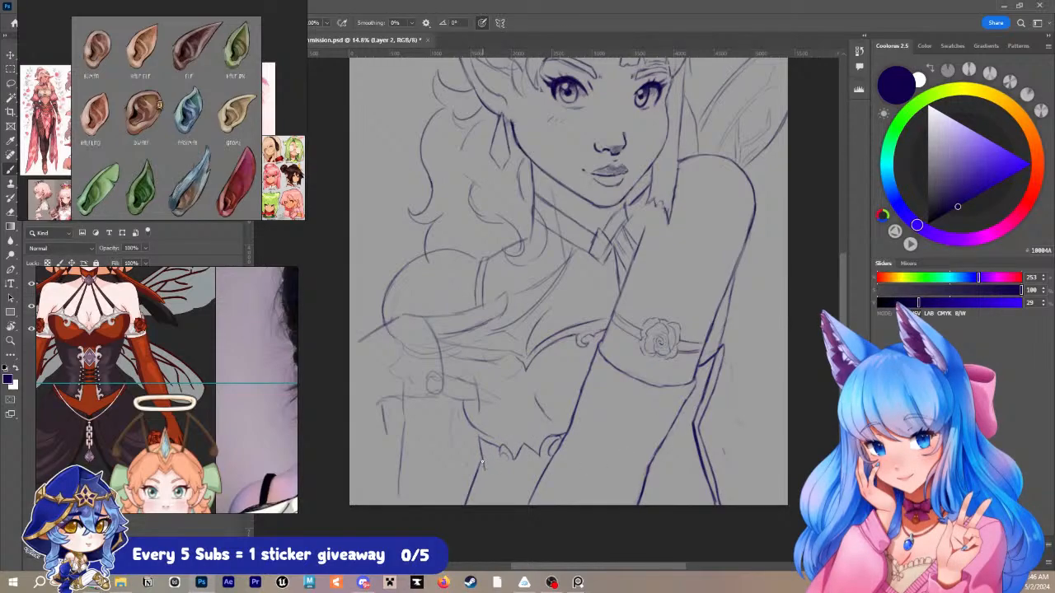
pyautogui.moveTo(482, 462); pyautogui.dragTo(466, 541)
pyautogui.moveTo(480, 445)
pyautogui.mouseDown()
pyautogui.moveTo(497, 492)
pyautogui.moveTo(490, 477)
pyautogui.moveTo(484, 506)
pyautogui.mouseUp()
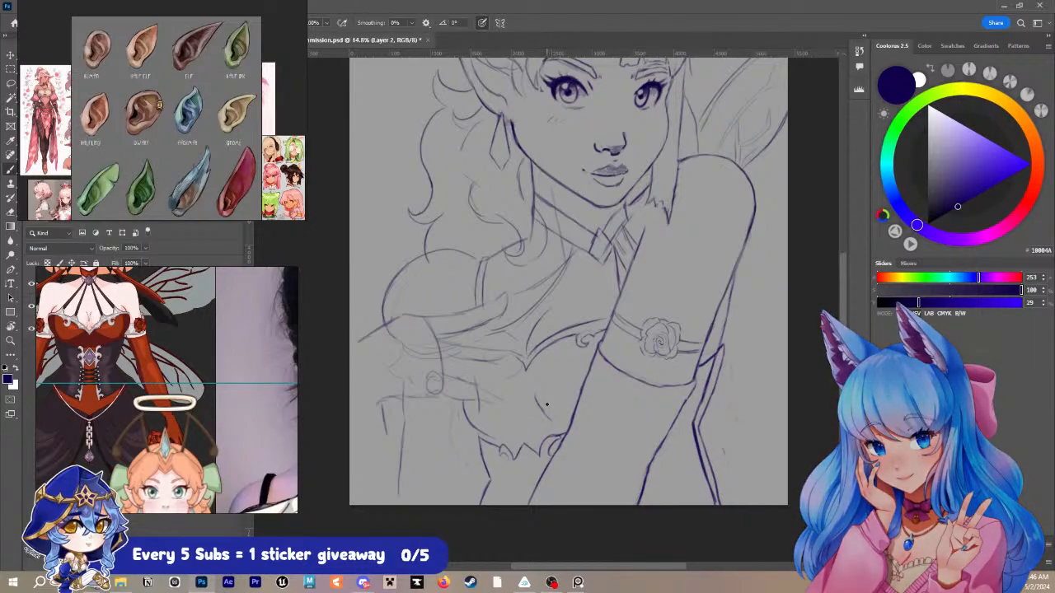
# - Bring the pose photo and green dress costume into view on the reference board and save the commission document
pyautogui.scroll(-2, 200, 386)
pyautogui.moveTo(199, 386); pyautogui.dragTo(144, 310)
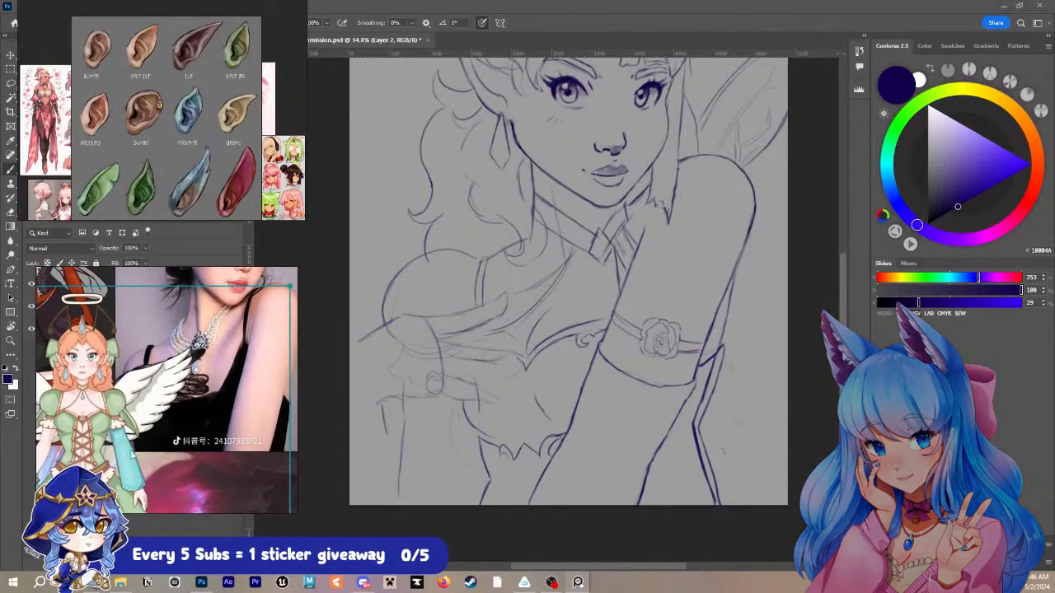
pyautogui.moveTo(83, 459); pyautogui.dragTo(109, 454)
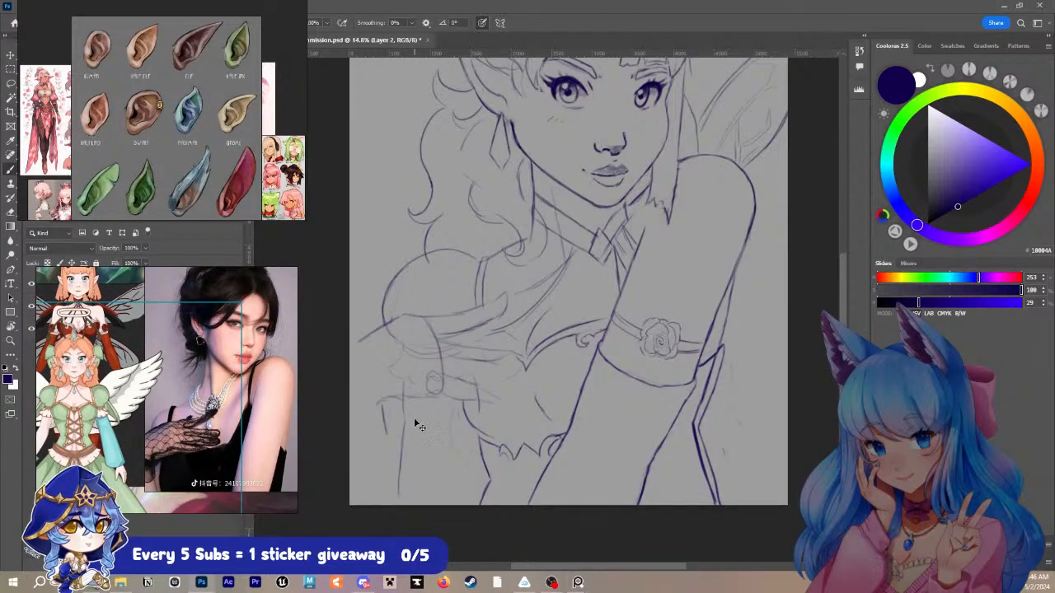
pyautogui.hotkey('ctrl', 's')
# - Using the green dress reference, draw the feathered wing's top edge from behind the long hair out to the canvas edge
pyautogui.press('z')
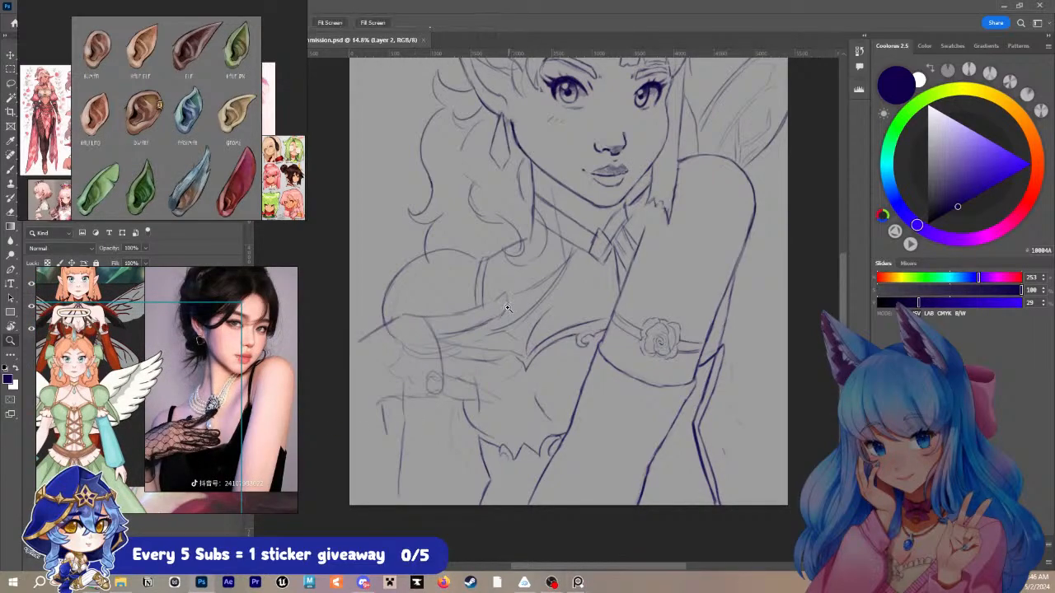
pyautogui.moveTo(499, 310); pyautogui.dragTo(493, 357)
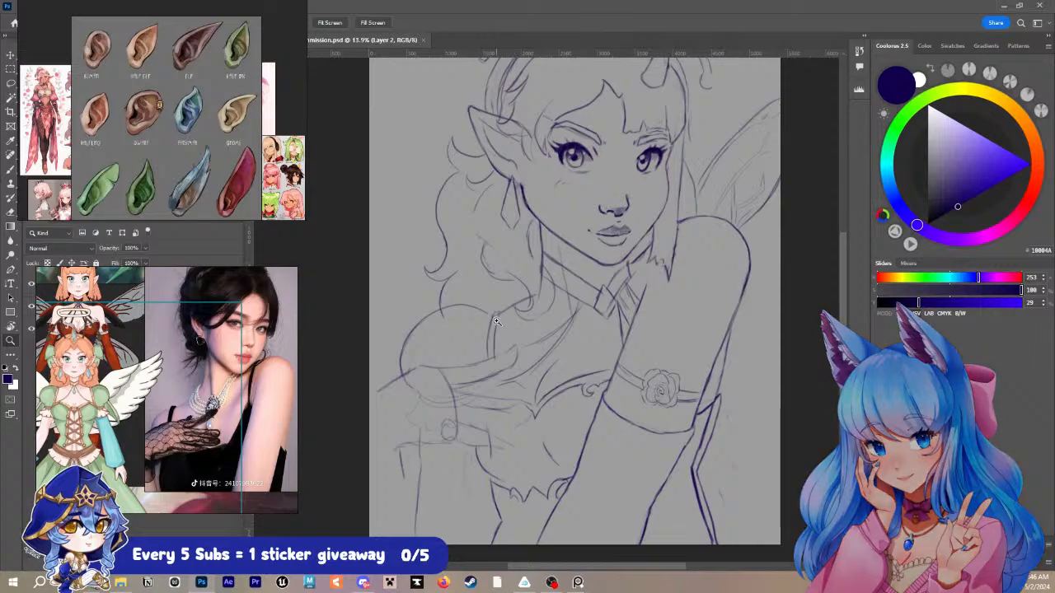
pyautogui.press('b')
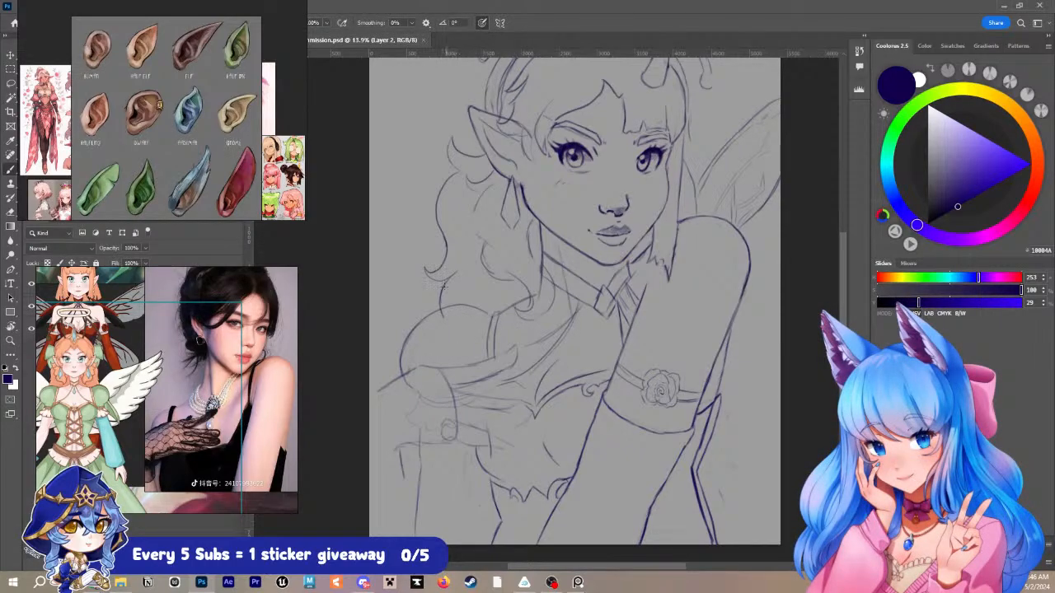
pyautogui.moveTo(447, 254); pyautogui.dragTo(433, 284)
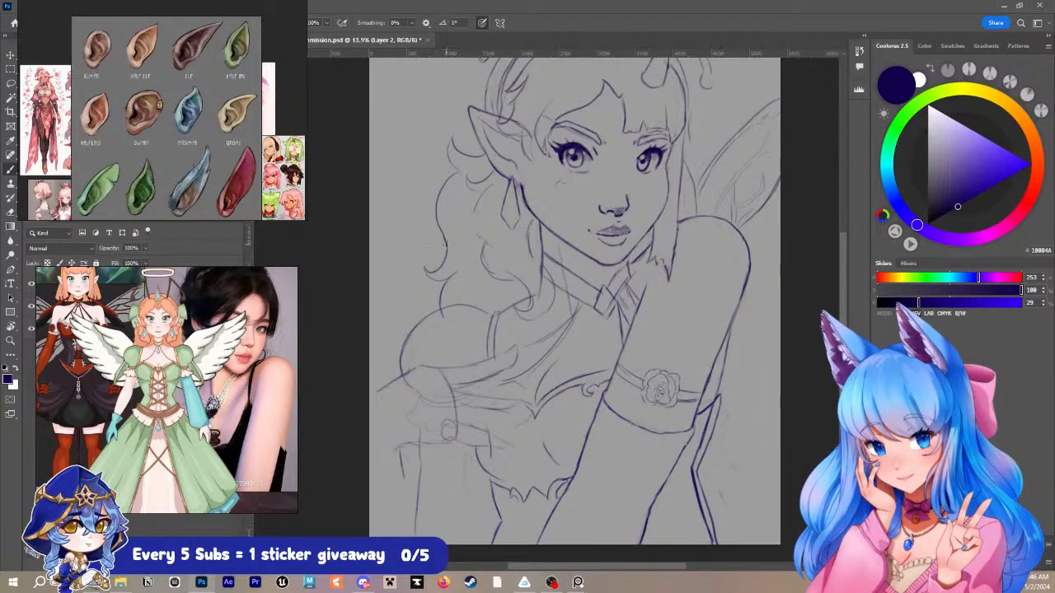
pyautogui.moveTo(446, 257)
pyautogui.mouseDown()
pyautogui.moveTo(416, 224)
pyautogui.moveTo(368, 225)
pyautogui.mouseUp()
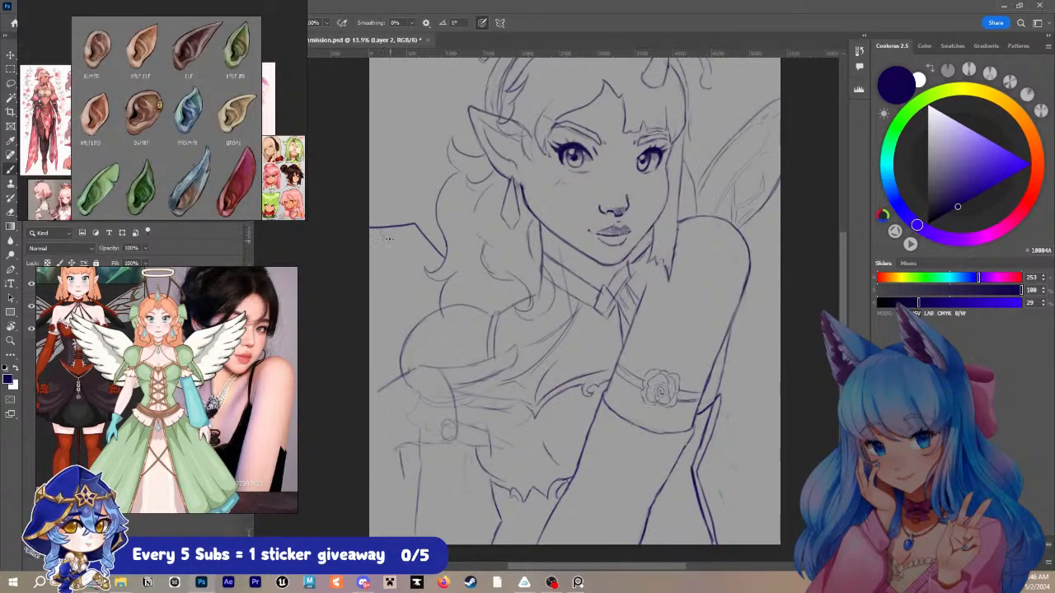
# - Sketch the feathers hanging below the angel wing's top edge, undoing the unsatisfactory first strokes
pyautogui.moveTo(382, 229); pyautogui.dragTo(418, 270)
pyautogui.hotkey('ctrl', 'z')
pyautogui.hotkey('ctrl', 'z')
pyautogui.hotkey('ctrl', 'z')
pyautogui.moveTo(413, 232)
pyautogui.mouseDown()
pyautogui.moveTo(435, 254)
pyautogui.moveTo(390, 239)
pyautogui.moveTo(383, 248)
pyautogui.moveTo(403, 245)
pyautogui.moveTo(391, 282)
pyautogui.moveTo(412, 262)
pyautogui.moveTo(408, 298)
pyautogui.mouseUp()
pyautogui.moveTo(408, 298); pyautogui.dragTo(427, 279)
pyautogui.moveTo(426, 280); pyautogui.dragTo(427, 302)
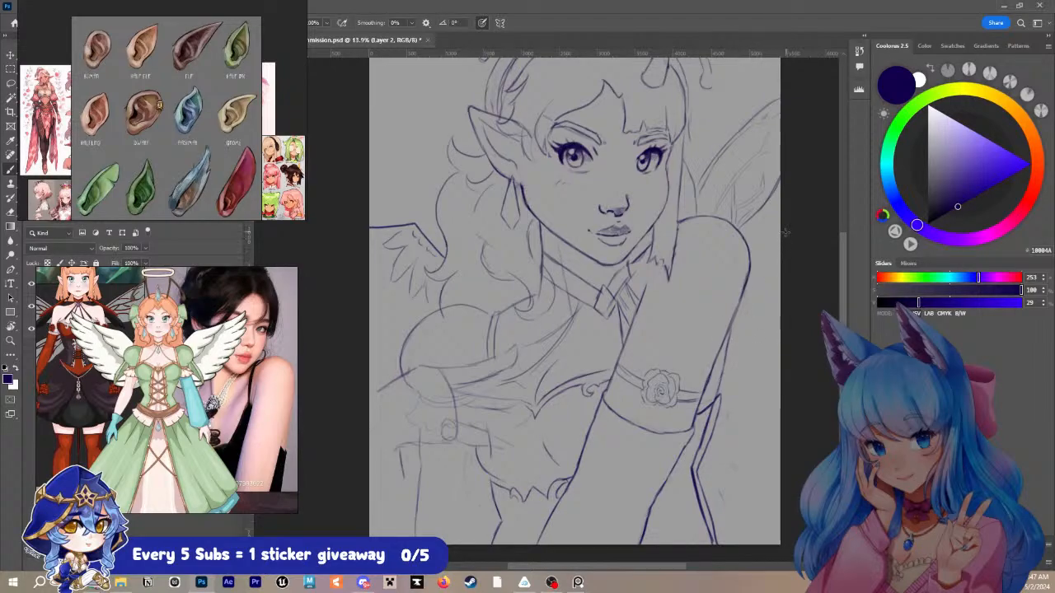
# - Lasso the fairy wing above the raised arm and rotate and move it down behind the upper arm
pyautogui.press('l')
pyautogui.moveTo(736, 124)
pyautogui.mouseDown()
pyautogui.moveTo(696, 212)
pyautogui.moveTo(759, 228)
pyautogui.moveTo(804, 141)
pyautogui.moveTo(712, 114)
pyautogui.mouseUp()
pyautogui.hotkey('ctrl', 't')
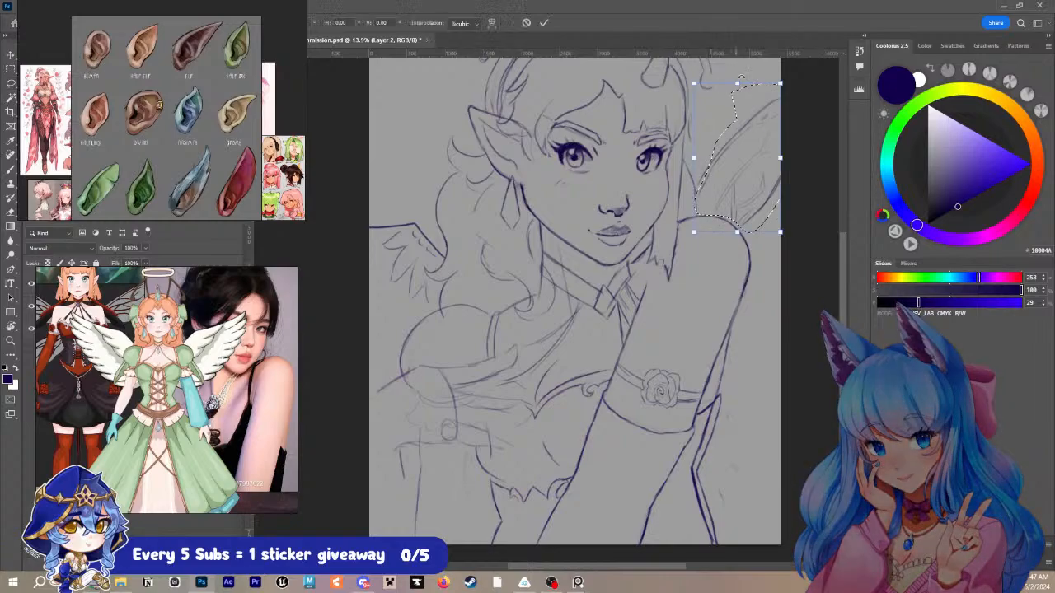
pyautogui.moveTo(788, 107)
pyautogui.mouseDown()
pyautogui.moveTo(802, 197)
pyautogui.moveTo(851, 244)
pyautogui.moveTo(784, 204)
pyautogui.mouseUp()
pyautogui.moveTo(707, 207); pyautogui.dragTo(779, 237)
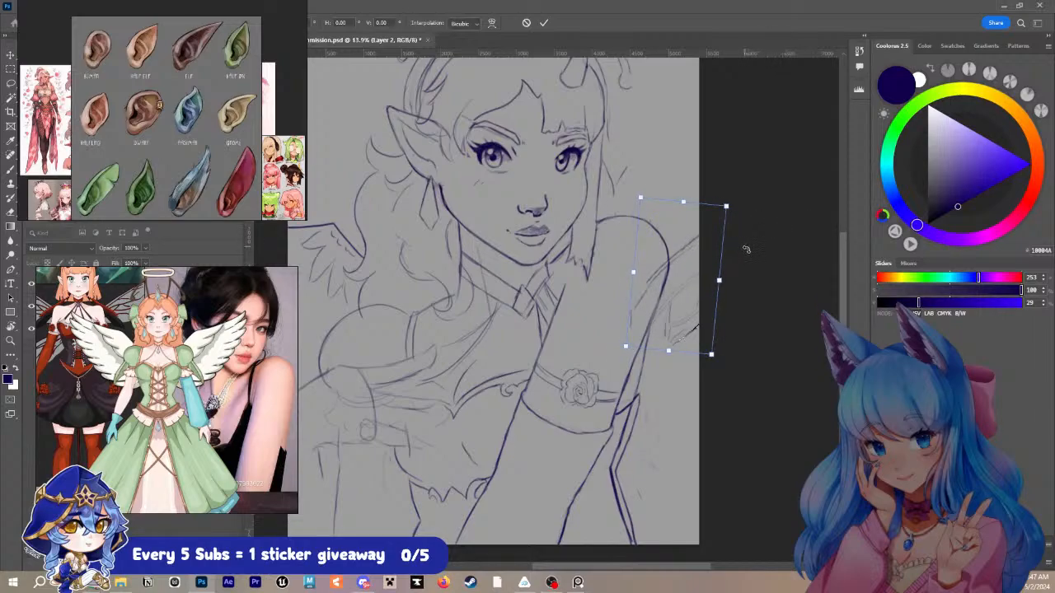
pyautogui.moveTo(721, 279); pyautogui.dragTo(783, 279)
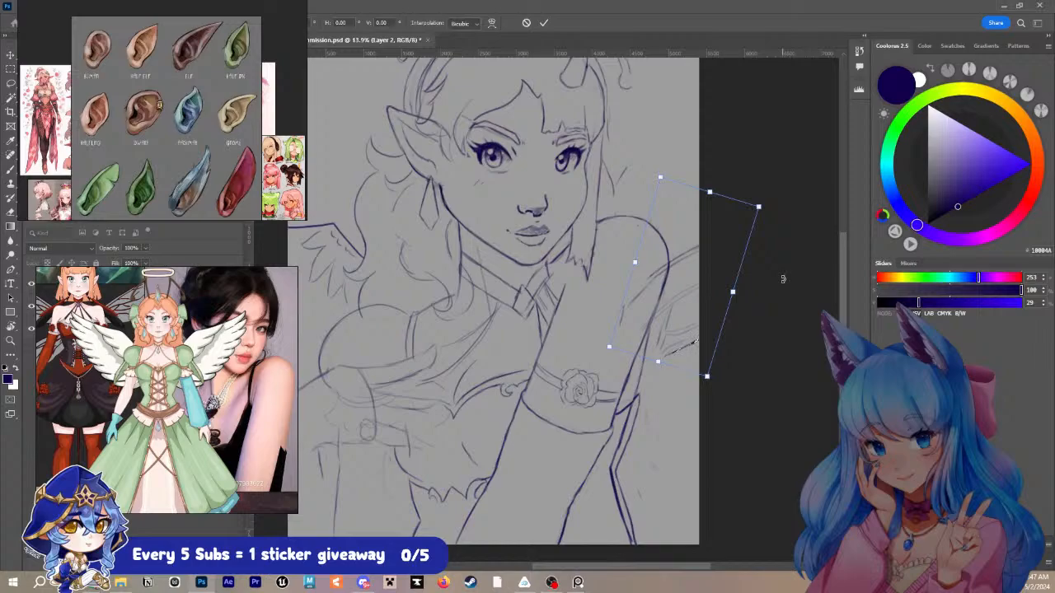
pyautogui.press('Return')
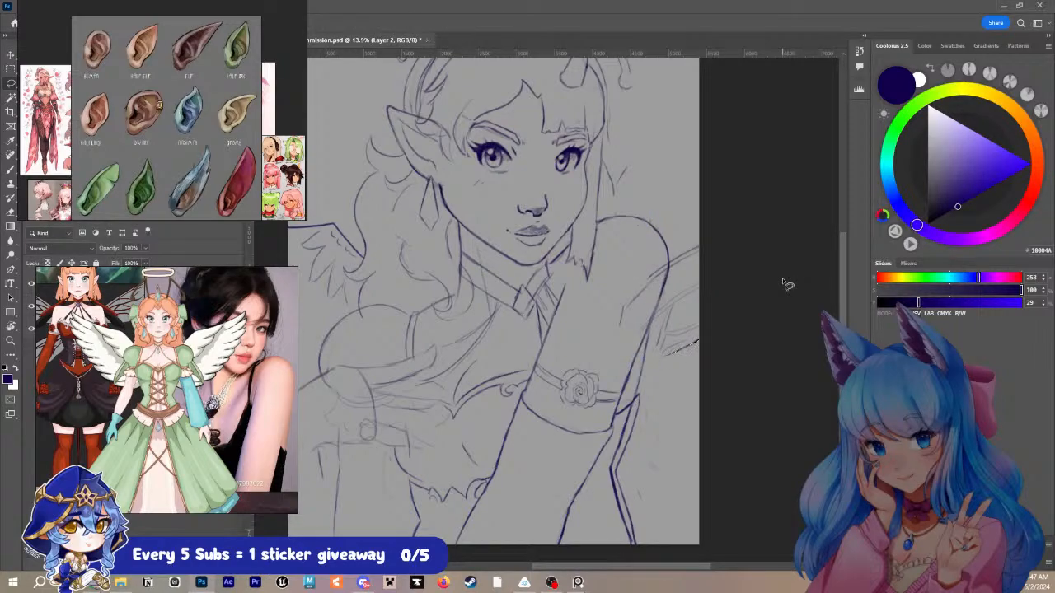
# - Duplicate the repositioned fairy wing onto its own layer, then rotate the copy and place it below the first as the lower wing
pyautogui.hotkey('ctrl', 'j')
pyautogui.hotkey('ctrl', 't')
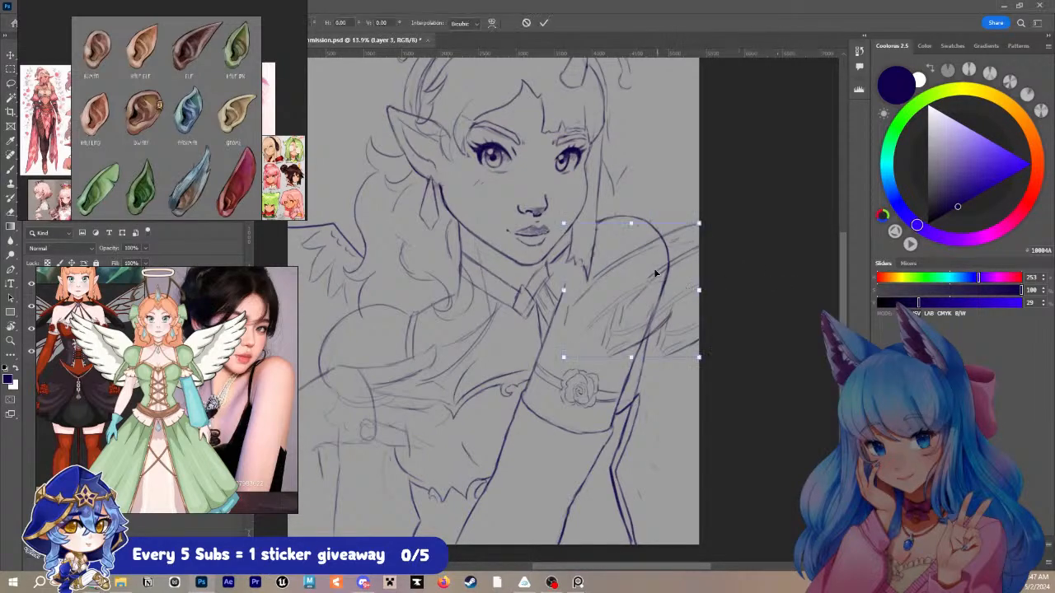
pyautogui.moveTo(656, 272); pyautogui.dragTo(692, 375)
pyautogui.moveTo(767, 324); pyautogui.dragTo(793, 481)
pyautogui.moveTo(600, 391); pyautogui.dragTo(627, 444)
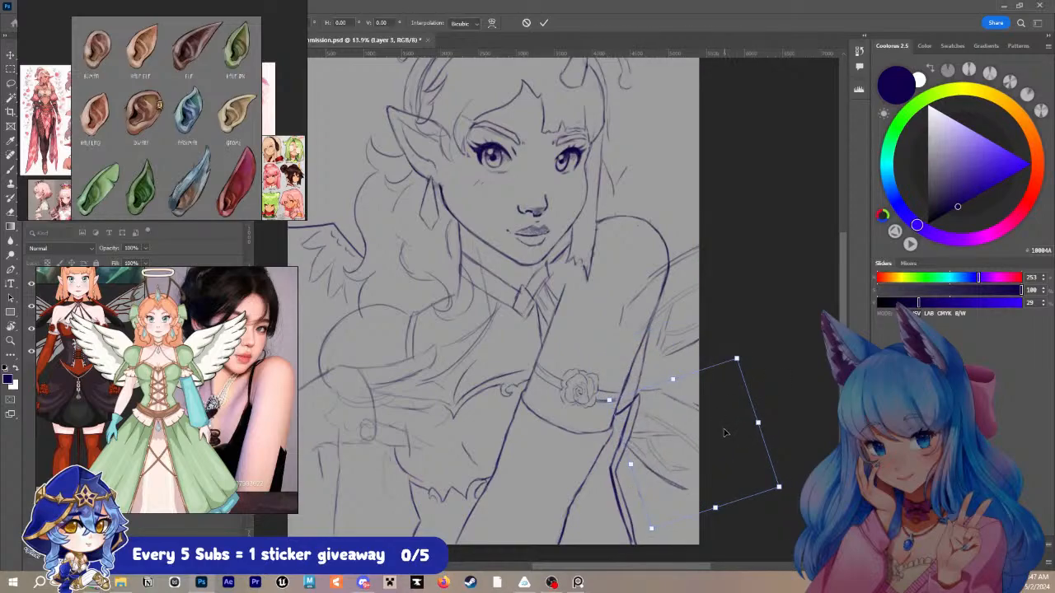
pyautogui.moveTo(698, 443); pyautogui.dragTo(704, 448)
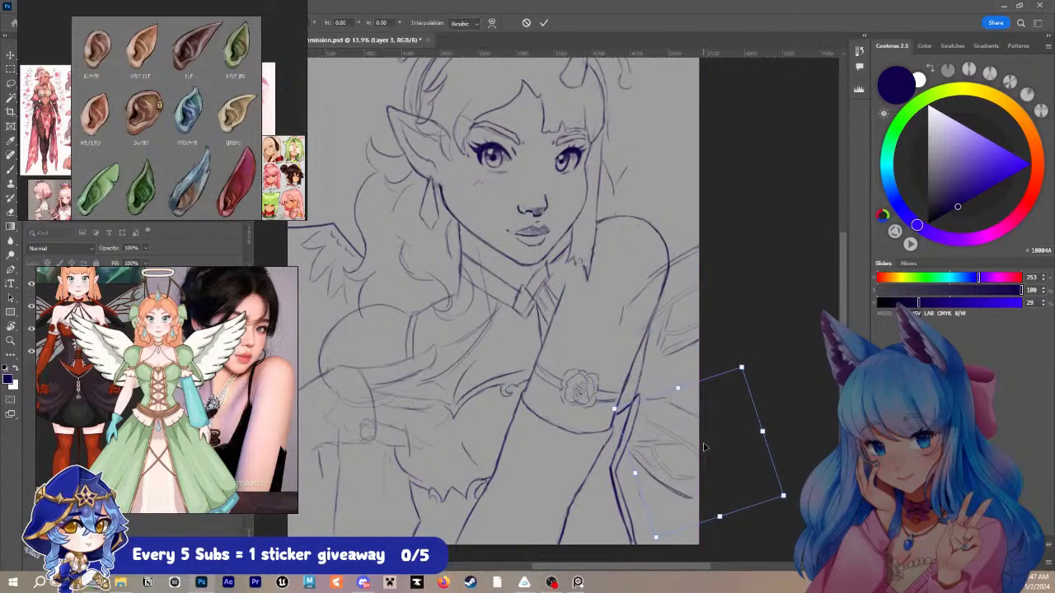
pyautogui.press('Return')
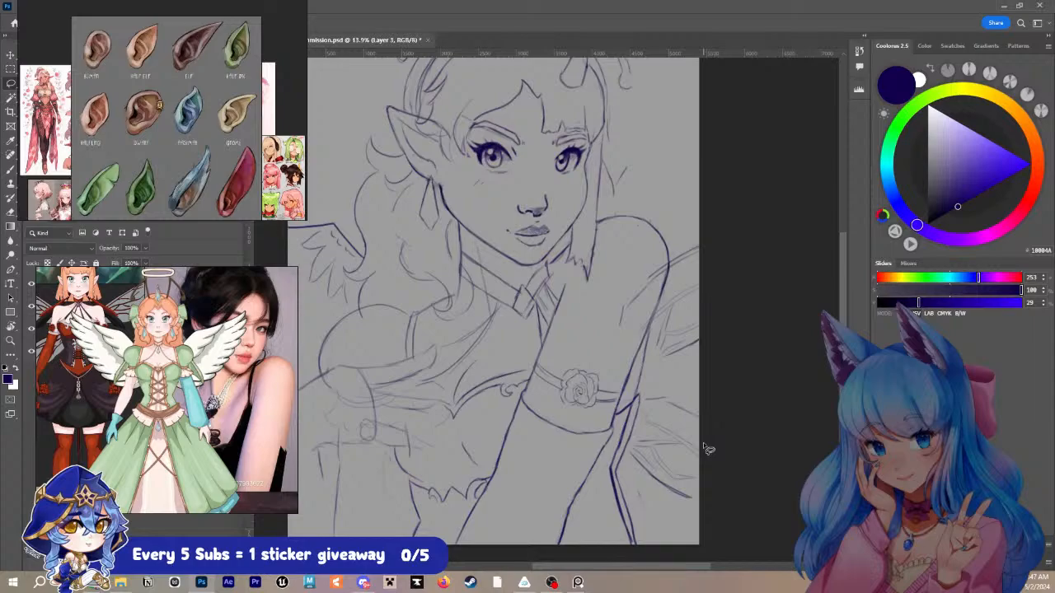
# - Merge the copied wing into the sketch layer and draw the wing edges connecting to the body behind the raised arm
pyautogui.hotkey('ctrl', 'e')
pyautogui.press('b')
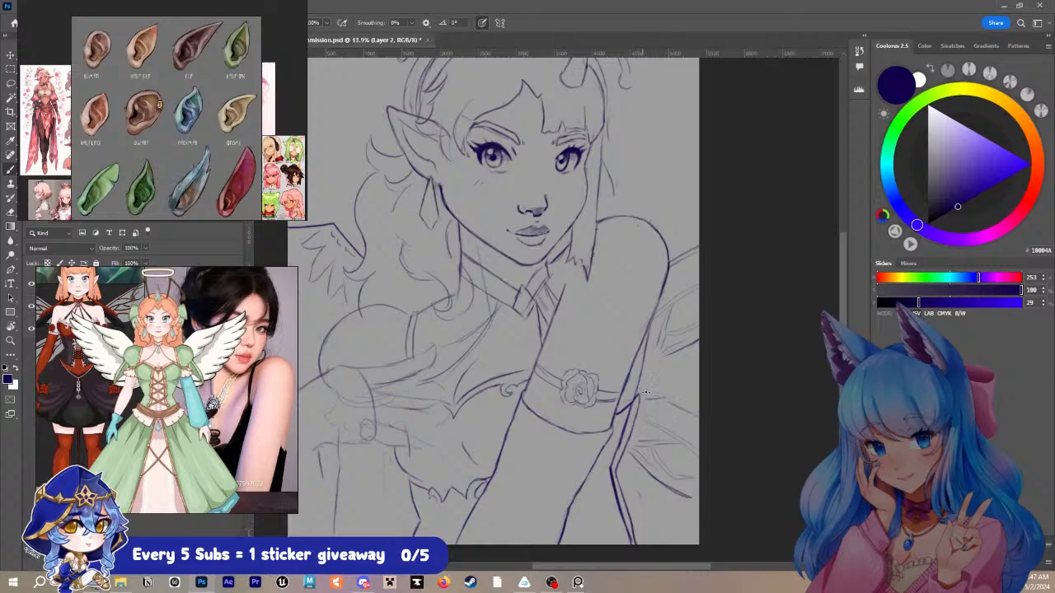
pyautogui.moveTo(646, 392); pyautogui.dragTo(684, 415)
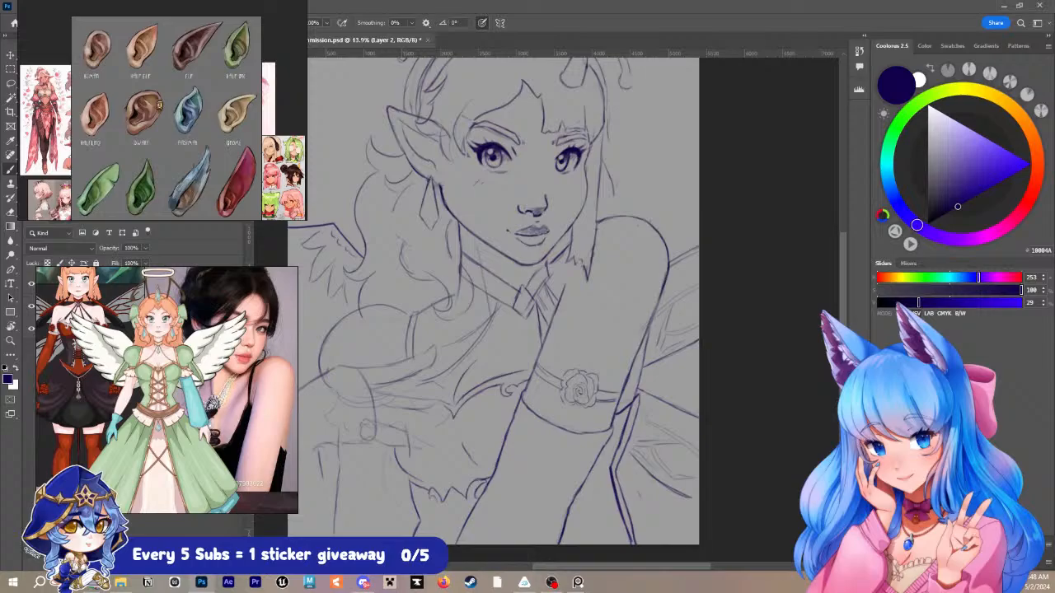
# - Switch to the web browser, open the VGen profile's portfolio in a maximized window and browse the artwork thumbnails
pyautogui.moveTo(511, 590); pyautogui.dragTo(578, 33)
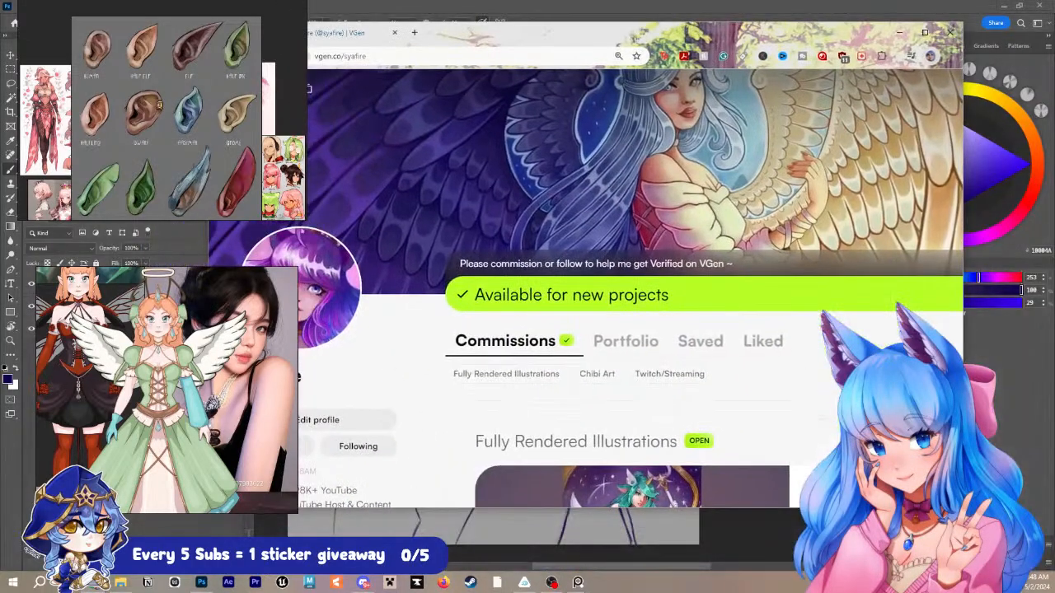
pyautogui.click(628, 282)
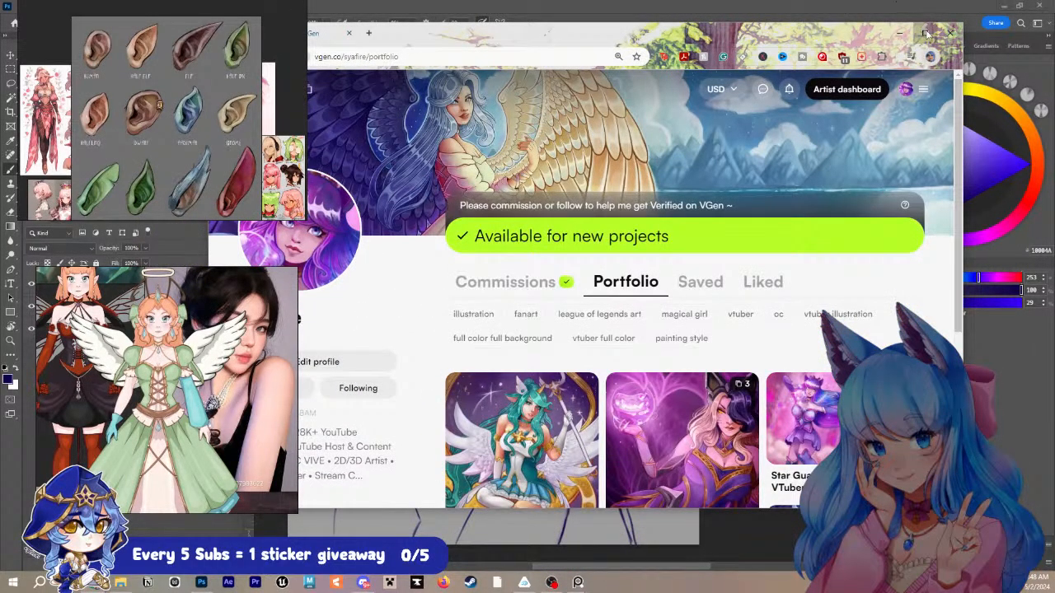
pyautogui.click(925, 33)
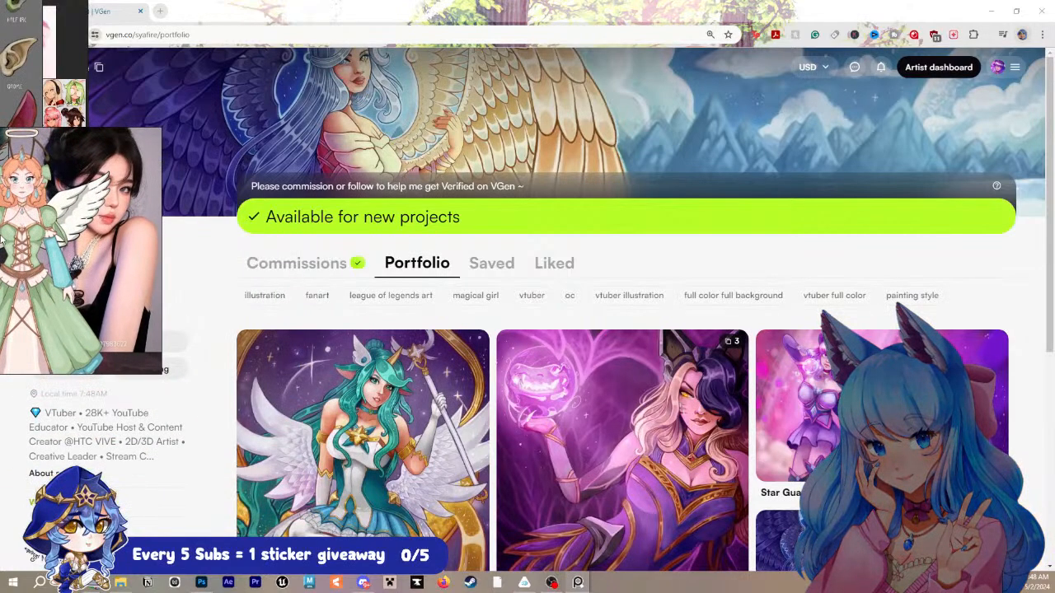
pyautogui.scroll(-2, 387, 236)
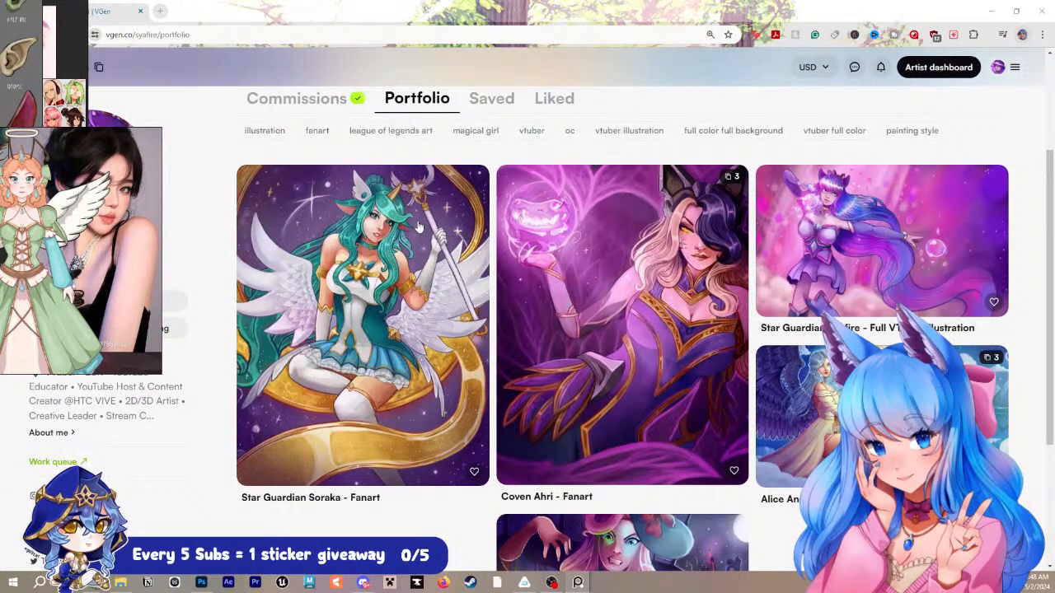
pyautogui.scroll(-1, 419, 226)
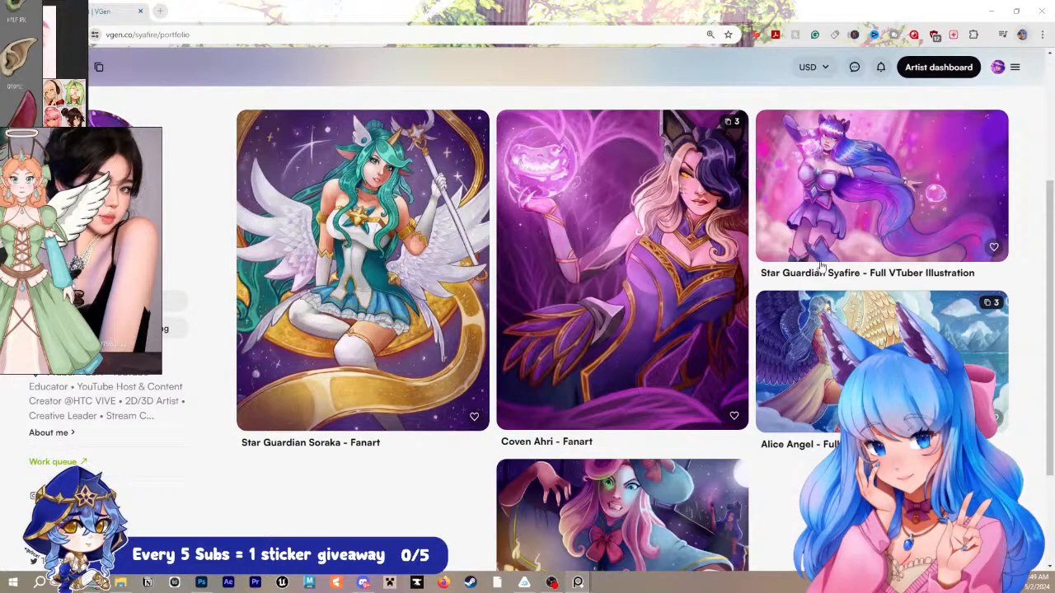
pyautogui.scroll(-2, 820, 266)
# - View the Alice Angel full VTuber illustration and the Faltering Under Moonlight witch girl piece in the portfolio
pyautogui.click(853, 243)
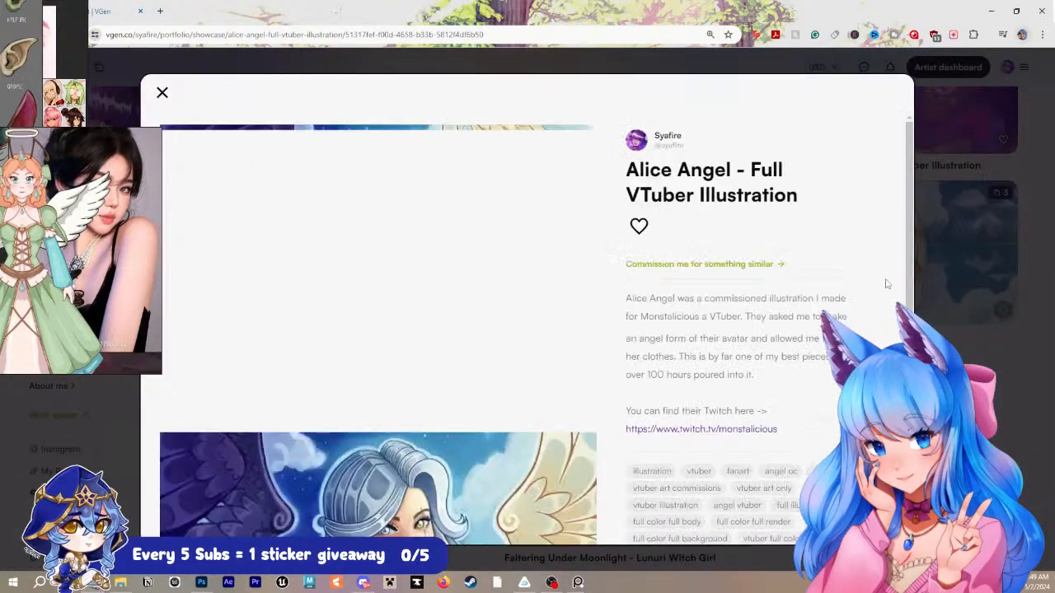
pyautogui.scroll(-2, 405, 231)
pyautogui.scroll(-4, 406, 231)
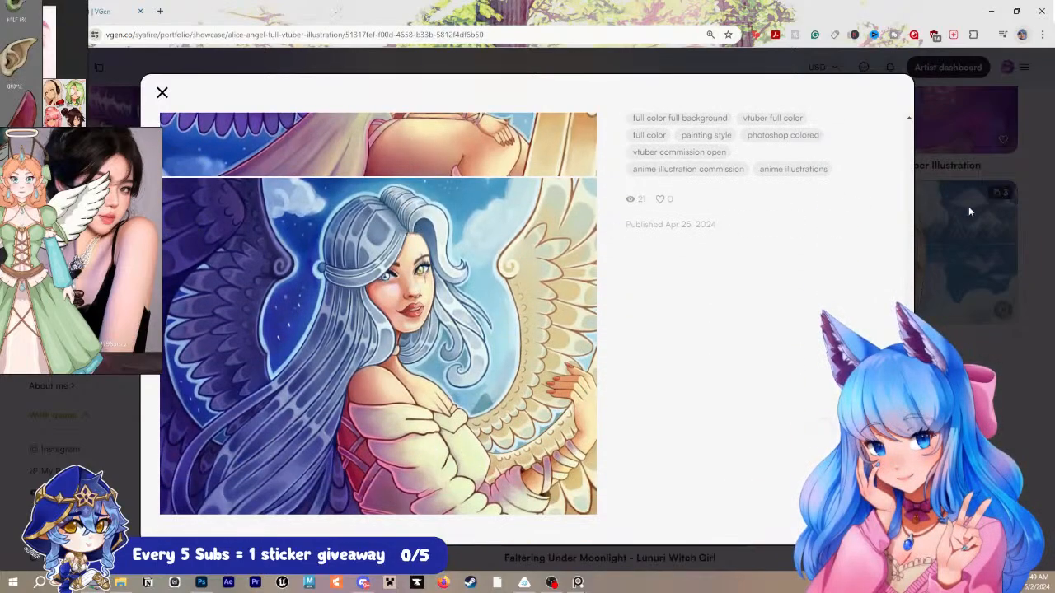
pyautogui.click(985, 208)
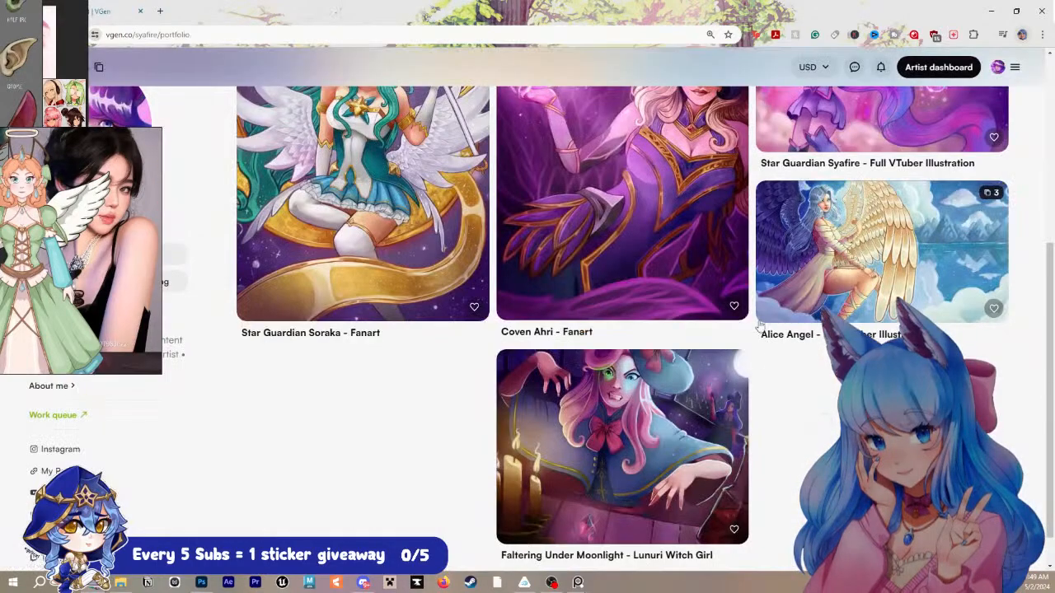
pyautogui.click(683, 410)
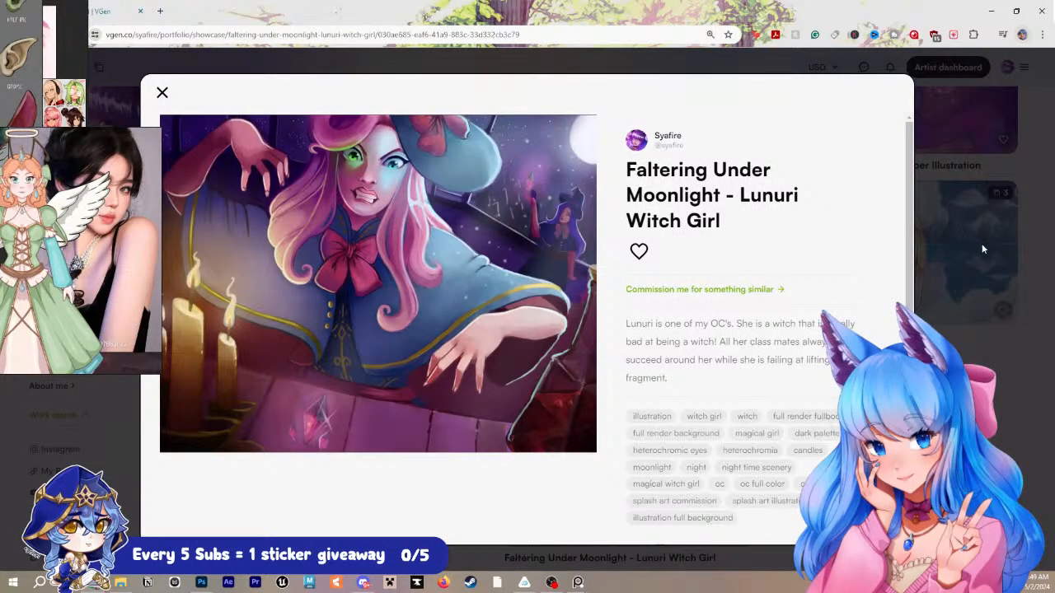
pyautogui.click(982, 243)
# - Examine the Star Guardian Soraka fanart and open the Star Guardian full VTuber illustration from the portfolio
pyautogui.scroll(2, 464, 237)
pyautogui.click(464, 236)
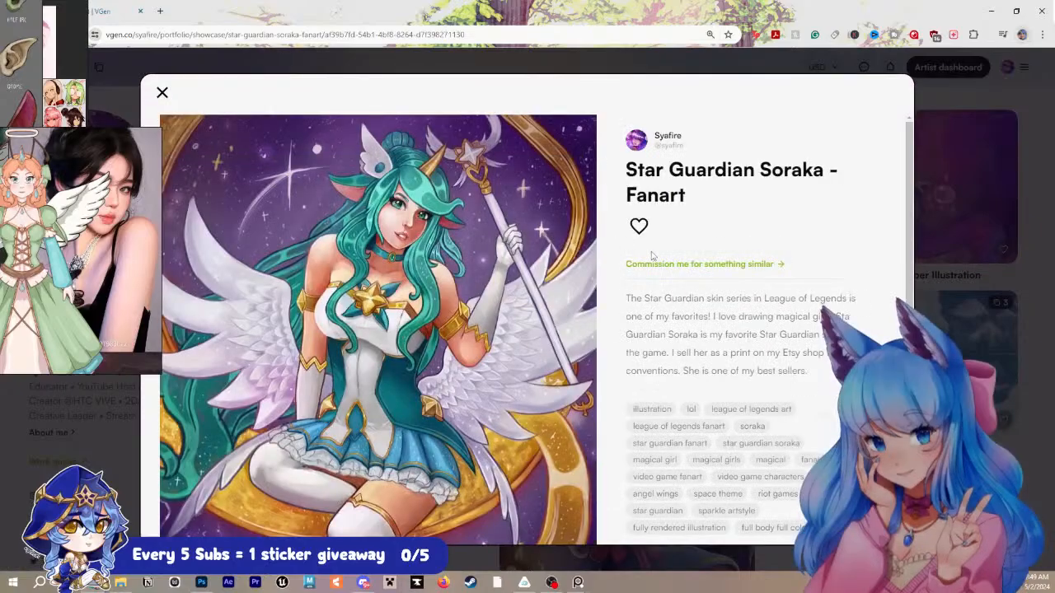
pyautogui.scroll(-2, 651, 256)
pyautogui.scroll(2, 651, 256)
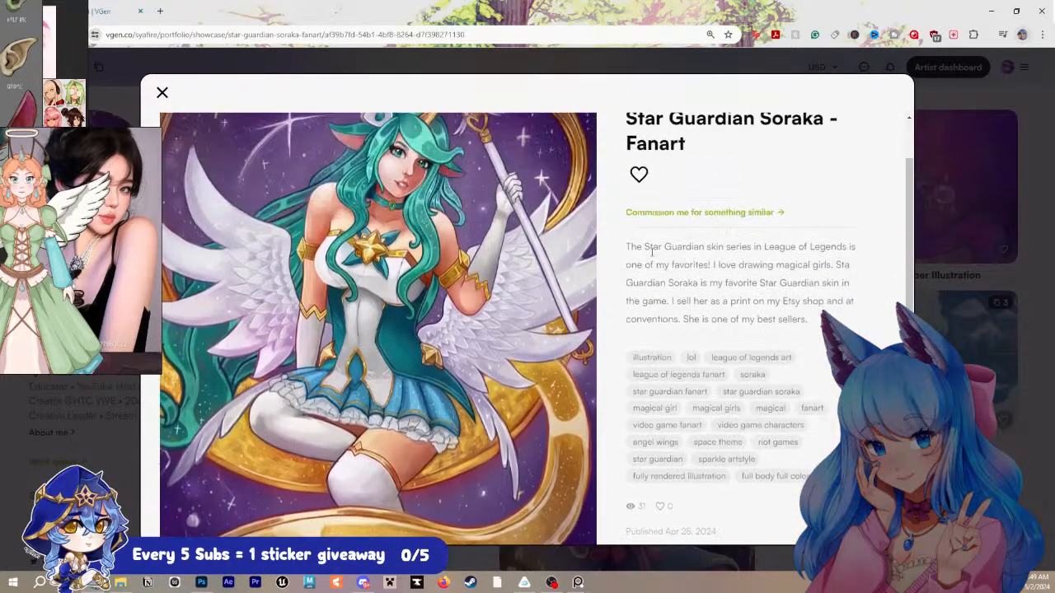
pyautogui.scroll(-2, 652, 256)
pyautogui.click(971, 241)
pyautogui.click(950, 244)
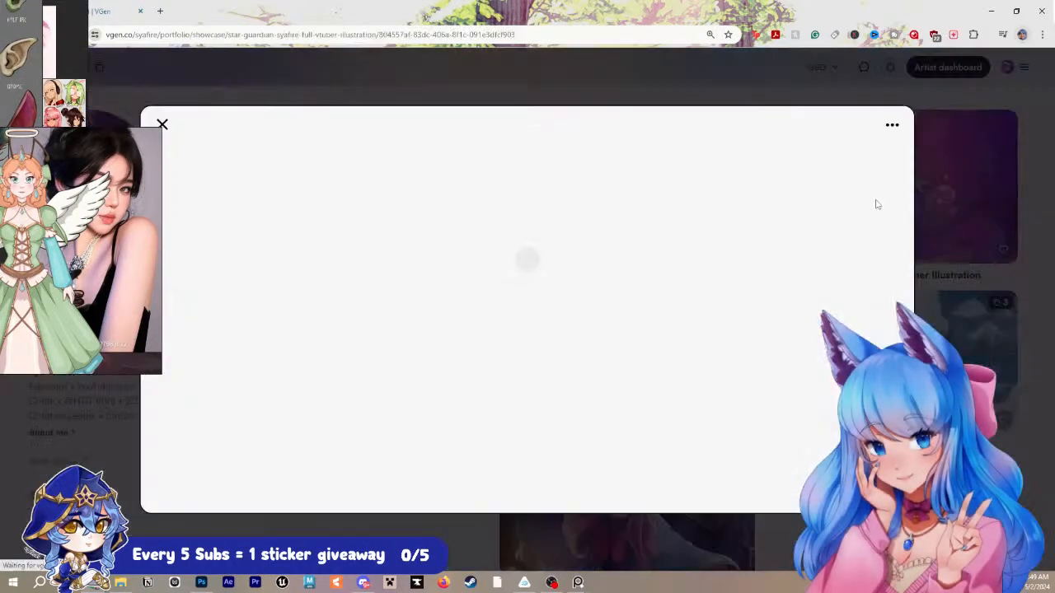
# - View the Coven Ahri fanart and its details in the portfolio, close the piece and return to the Photoshop sketch
pyautogui.click(952, 247)
pyautogui.click(529, 237)
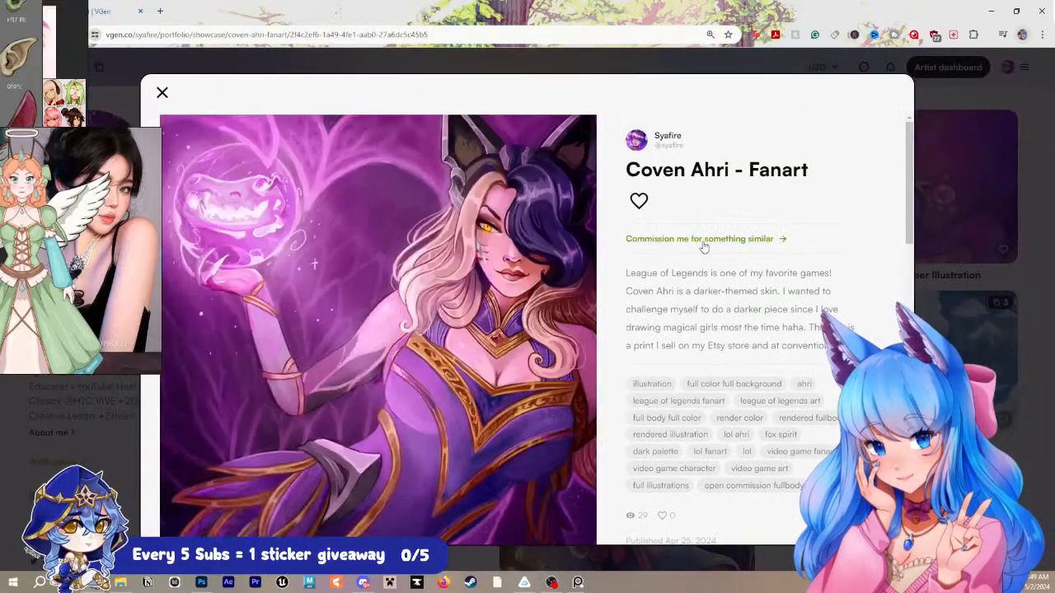
pyautogui.scroll(-2, 529, 237)
pyautogui.scroll(-10, 529, 237)
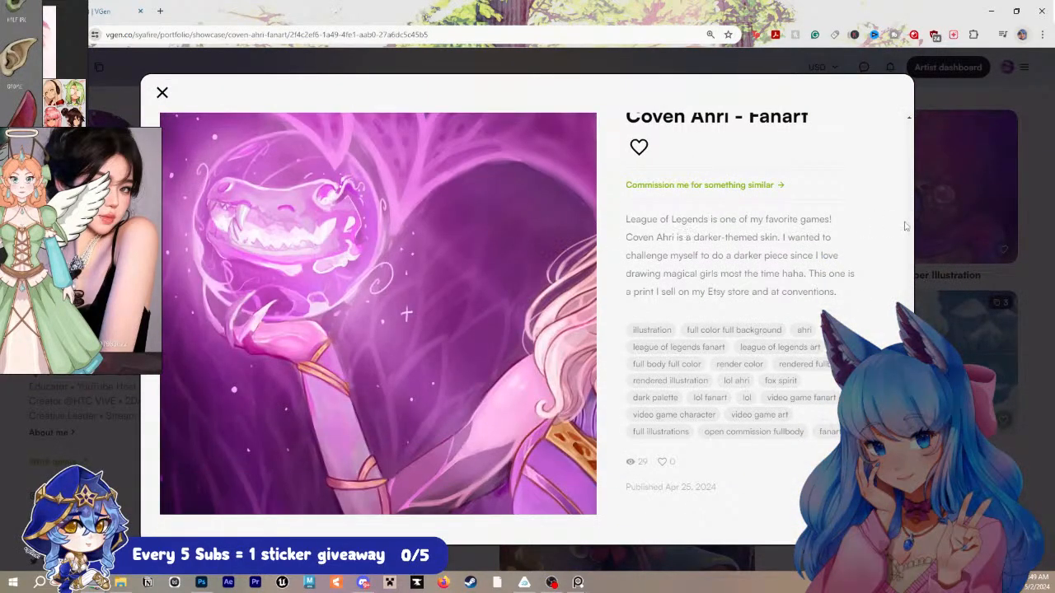
pyautogui.click(991, 220)
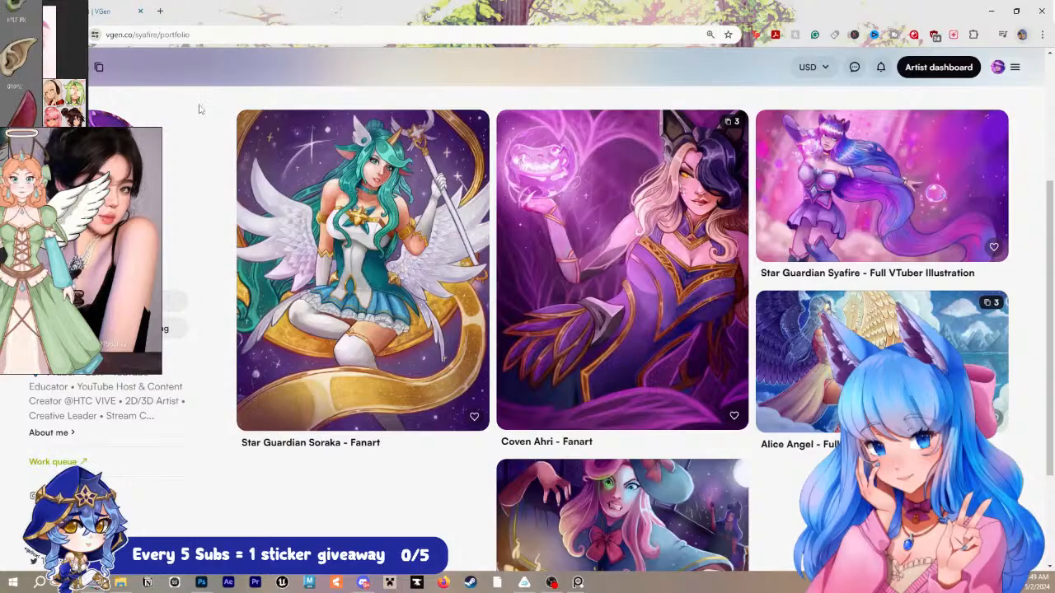
pyautogui.moveTo(561, 20); pyautogui.dragTo(1054, 169)
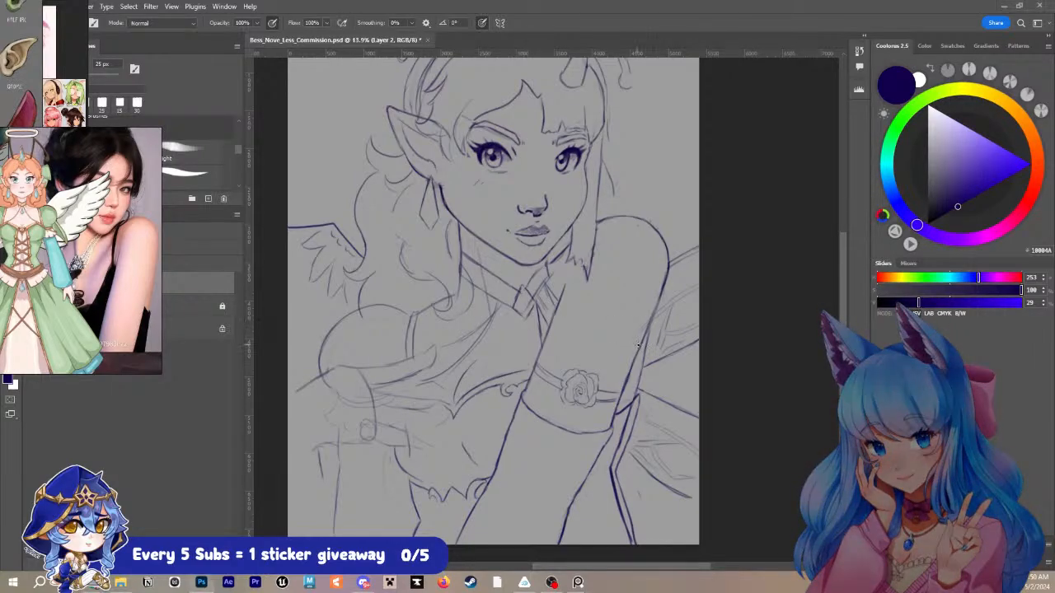
# - Sketch the inner edge of the arm beside the corset and shift the reference board to show the pose photo
pyautogui.rightClick(440, 359)
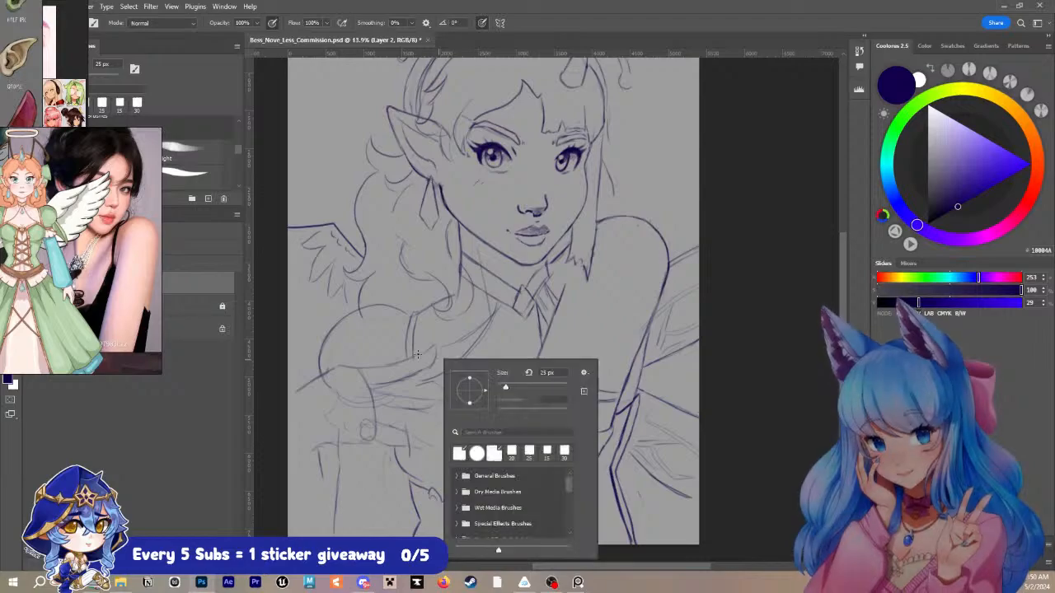
pyautogui.press('Escape')
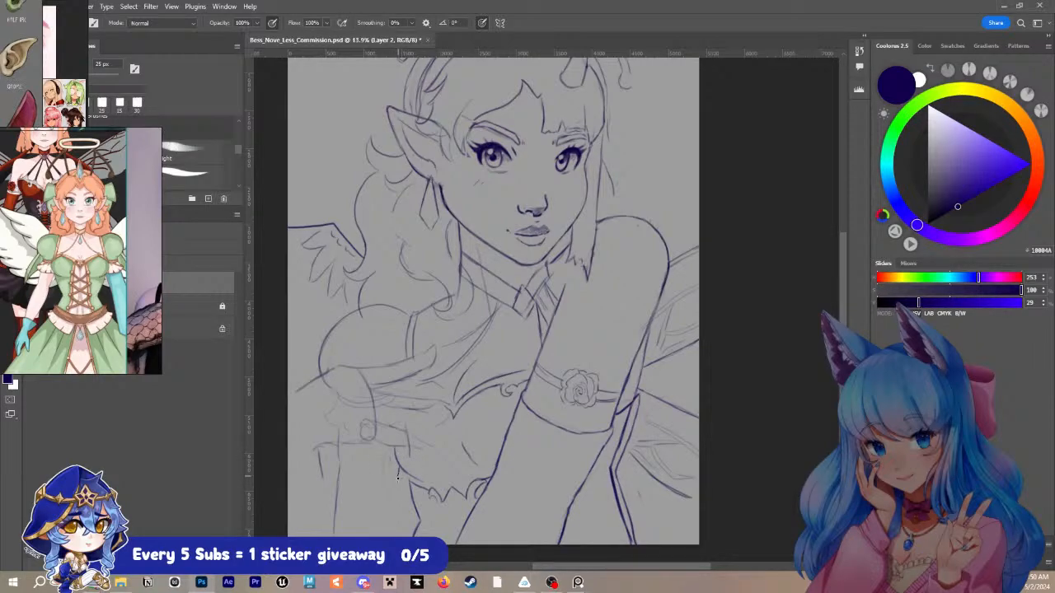
pyautogui.moveTo(398, 479); pyautogui.dragTo(402, 536)
pyautogui.moveTo(337, 450); pyautogui.dragTo(338, 535)
pyautogui.hotkey('ctrl', 'z')
pyautogui.hotkey('ctrl', 'z')
pyautogui.moveTo(162, 236); pyautogui.dragTo(113, 234)
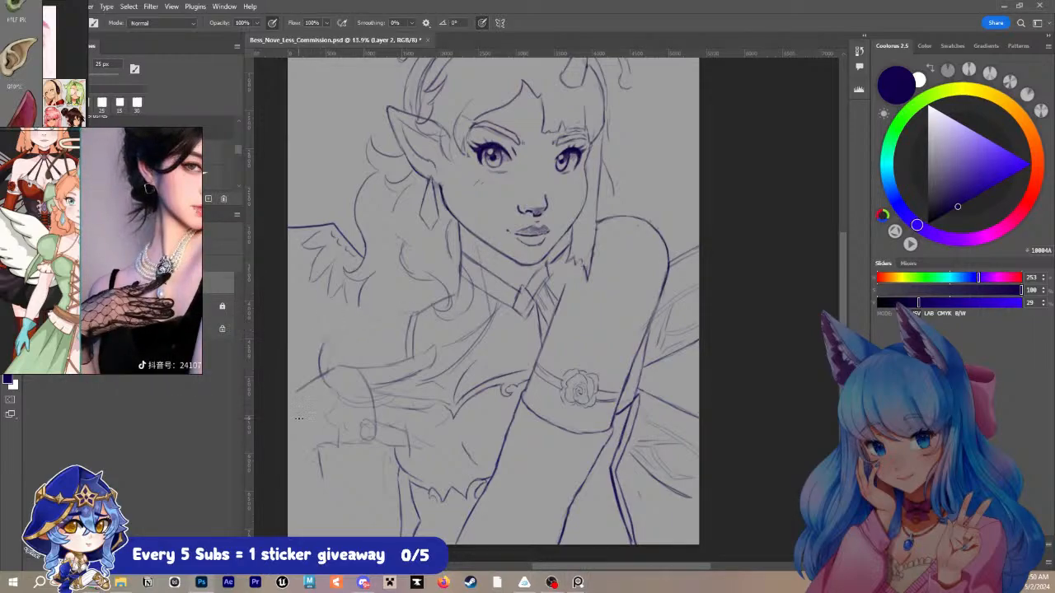
# - Redraw the rounded far shoulder and sketch the outer and inner contours of the arm below it
pyautogui.moveTo(412, 314); pyautogui.dragTo(339, 363)
pyautogui.moveTo(356, 443); pyautogui.dragTo(372, 459)
pyautogui.moveTo(352, 443); pyautogui.dragTo(340, 532)
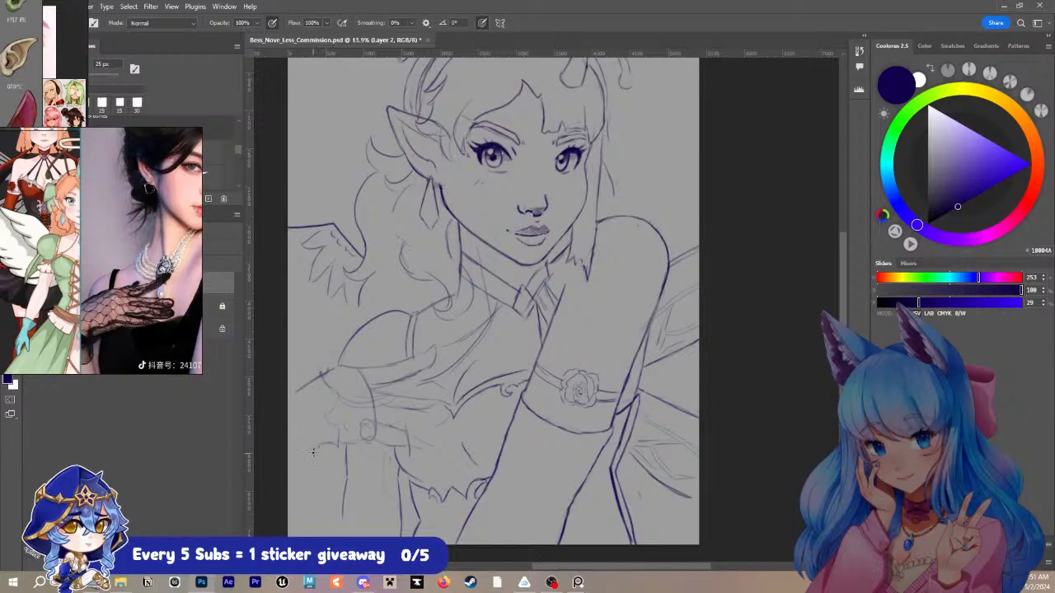
pyautogui.moveTo(313, 451); pyautogui.dragTo(355, 534)
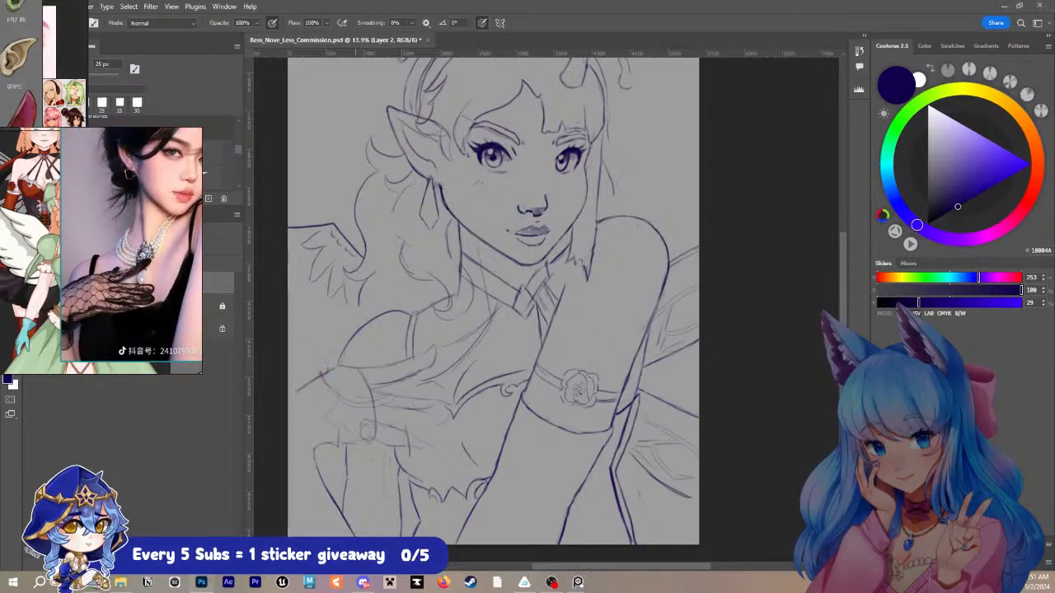
pyautogui.moveTo(308, 453); pyautogui.dragTo(338, 444)
# - Darken the upper contour of the hand resting on the chest, from the wrist to the index fingertip
pyautogui.moveTo(309, 386)
pyautogui.mouseDown()
pyautogui.moveTo(413, 353)
pyautogui.moveTo(390, 371)
pyautogui.moveTo(367, 370)
pyautogui.moveTo(435, 347)
pyautogui.mouseUp()
pyautogui.hotkey('ctrl', 'z')
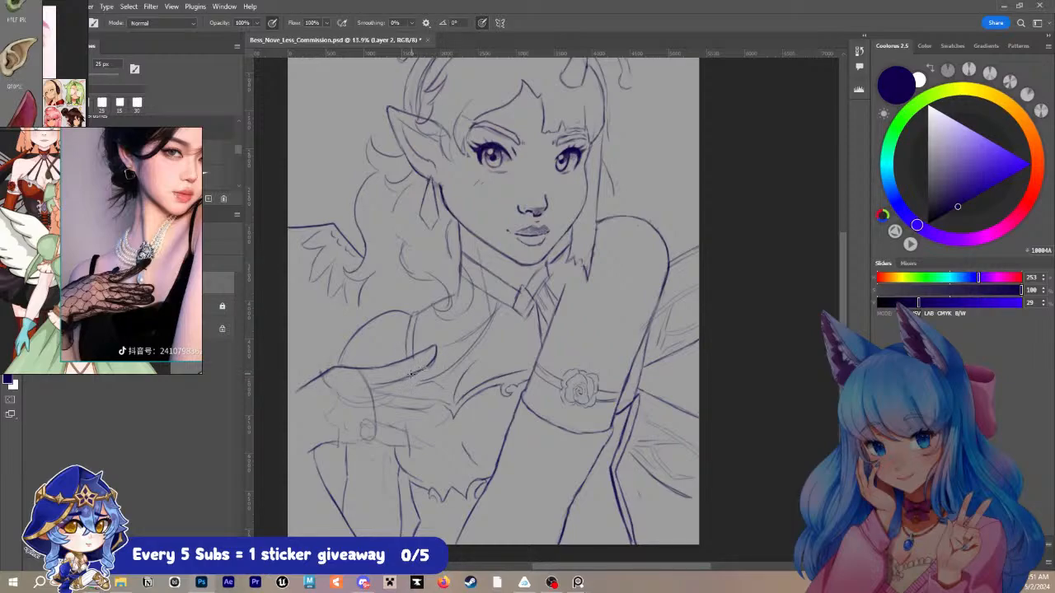
pyautogui.moveTo(409, 374); pyautogui.dragTo(362, 392)
pyautogui.hotkey('ctrl', 'z')
pyautogui.hotkey('ctrl', 'z')
pyautogui.hotkey('ctrl', 'z')
# - Erase the rough line under the index finger, return to the brush at 30 px and save the document
pyautogui.press('e')
pyautogui.moveTo(436, 366); pyautogui.dragTo(383, 388)
pyautogui.press('b')
pyautogui.press(']')
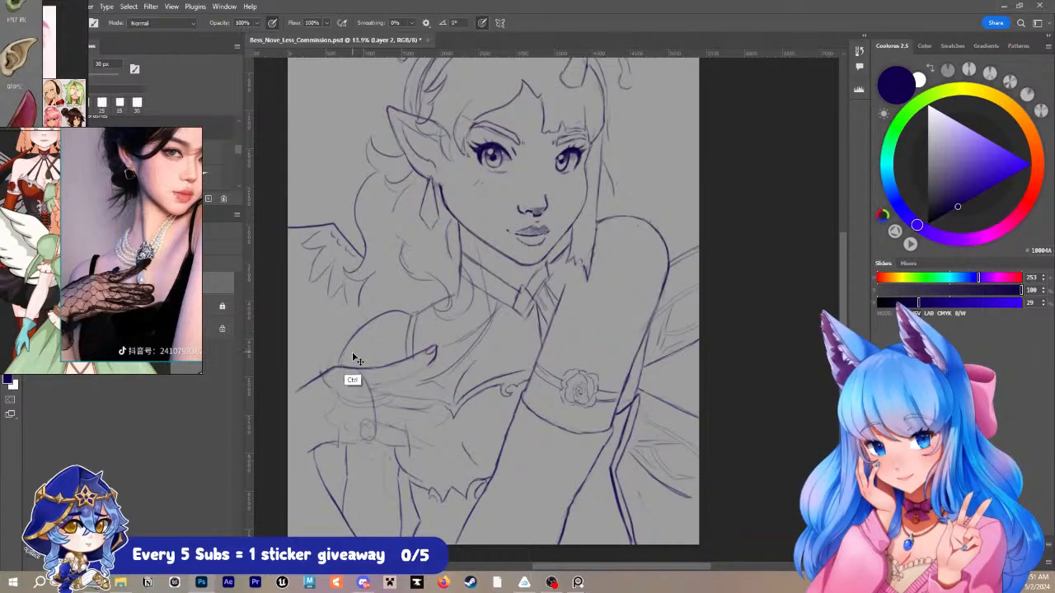
pyautogui.hotkey('ctrl', 's')
pyautogui.press('z')
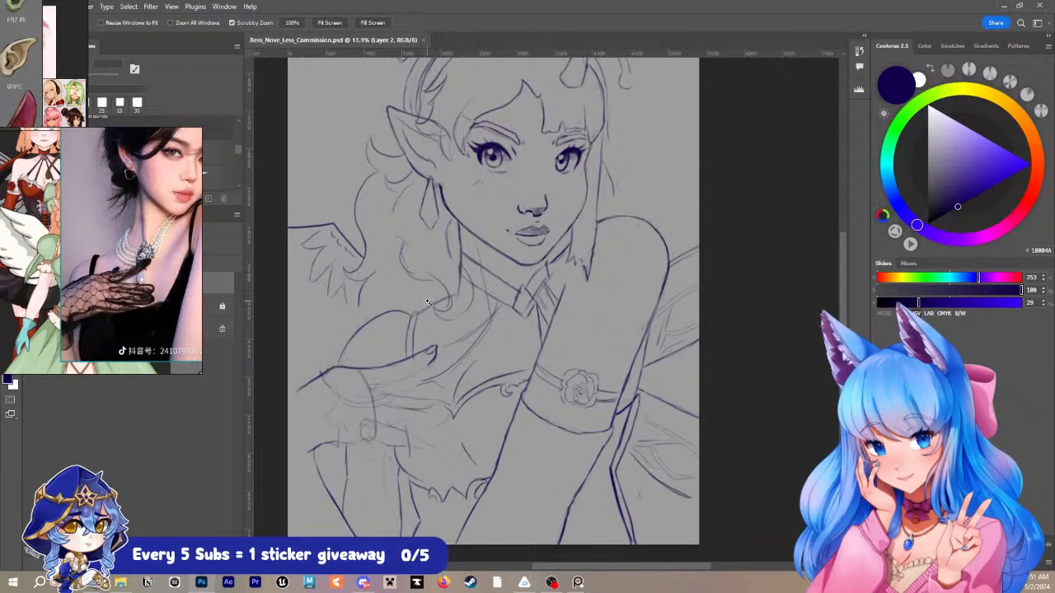
pyautogui.moveTo(418, 301); pyautogui.dragTo(458, 296)
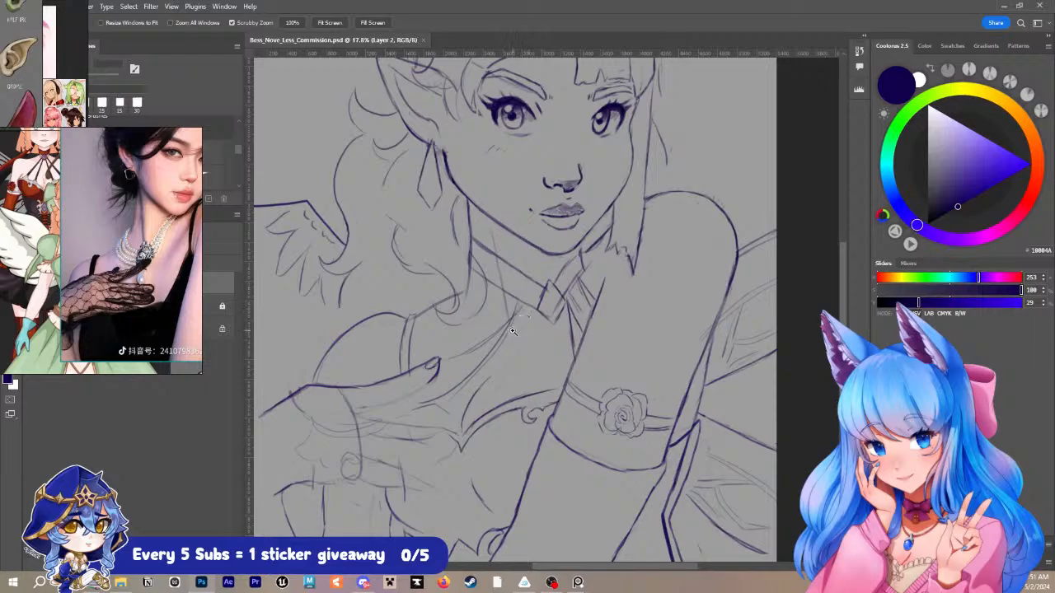
pyautogui.press('r')
pyautogui.moveTo(516, 332); pyautogui.dragTo(643, 264)
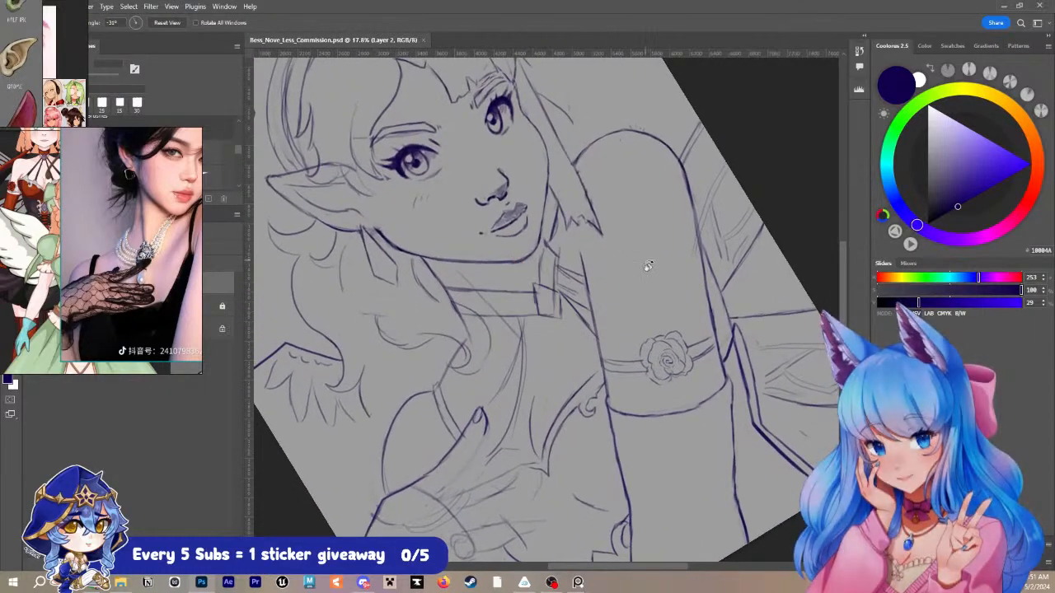
pyautogui.moveTo(569, 290); pyautogui.dragTo(566, 231)
pyautogui.press('b')
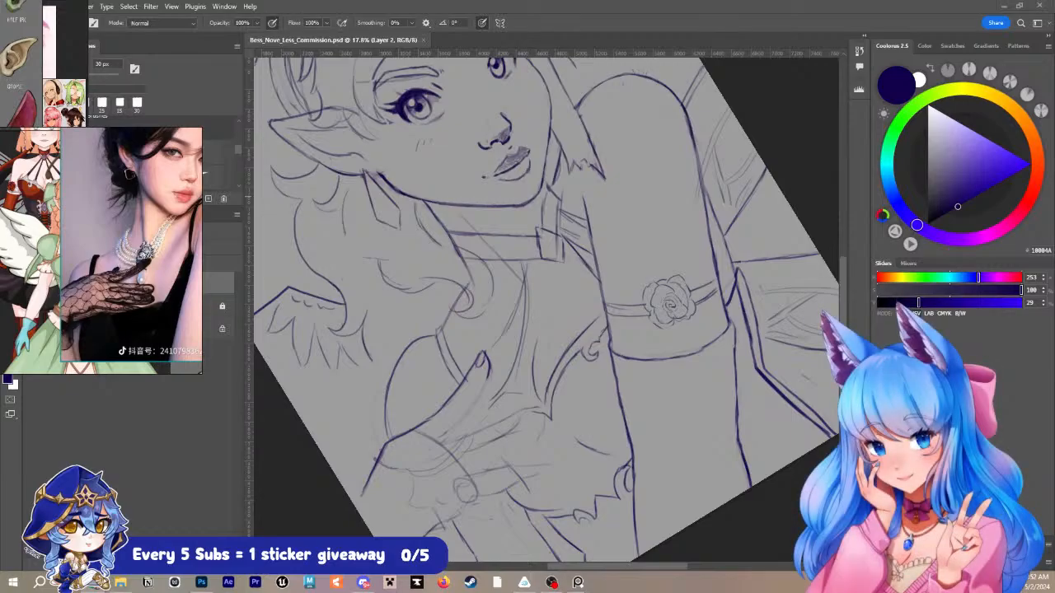
# - Switch to the browser, examine the Spirit Blossom Ahri Sticker listing and its photos on Etsy, and return to the sketch
pyautogui.moveTo(1054, 37); pyautogui.dragTo(403, 20)
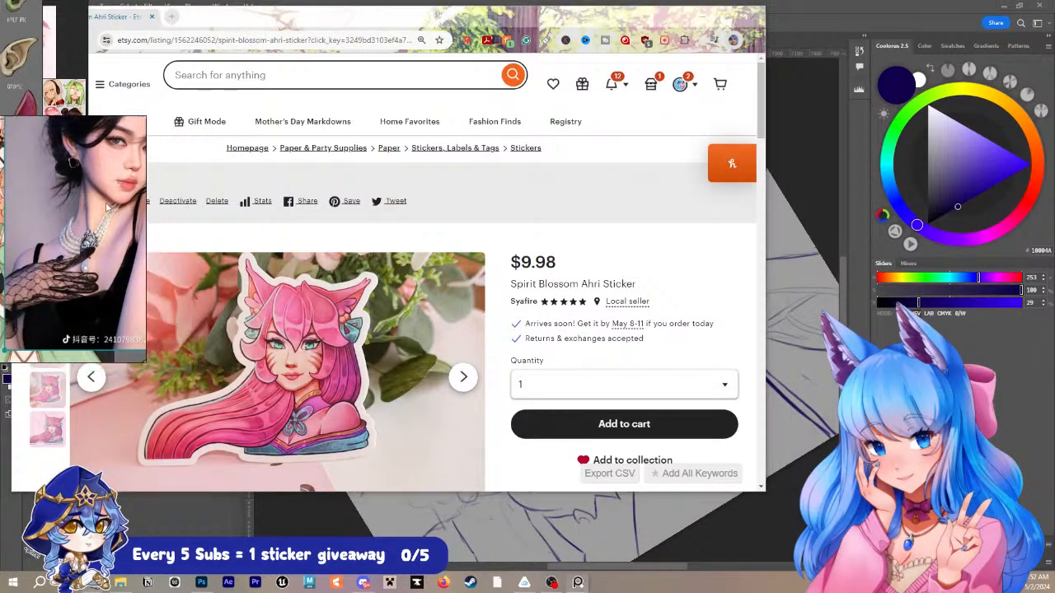
pyautogui.scroll(-2, 416, 277)
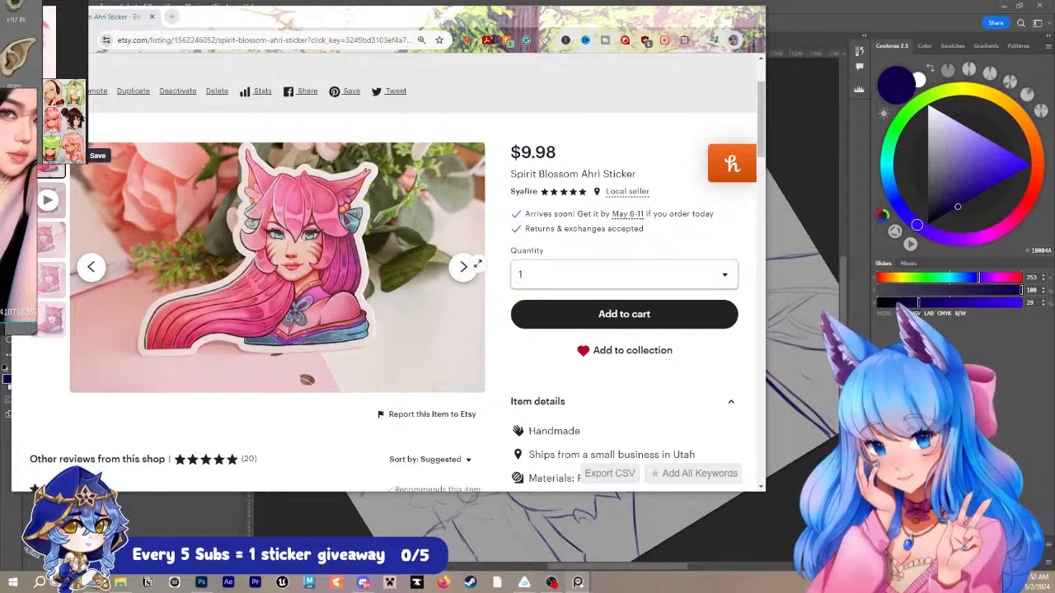
pyautogui.click(464, 267)
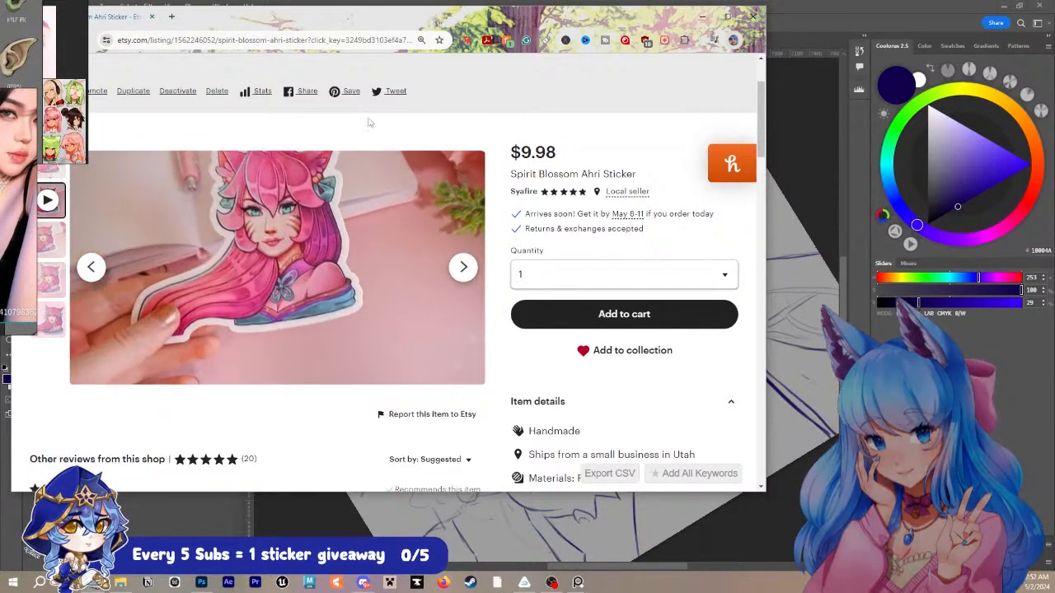
pyautogui.moveTo(325, 19); pyautogui.dragTo(1054, 147)
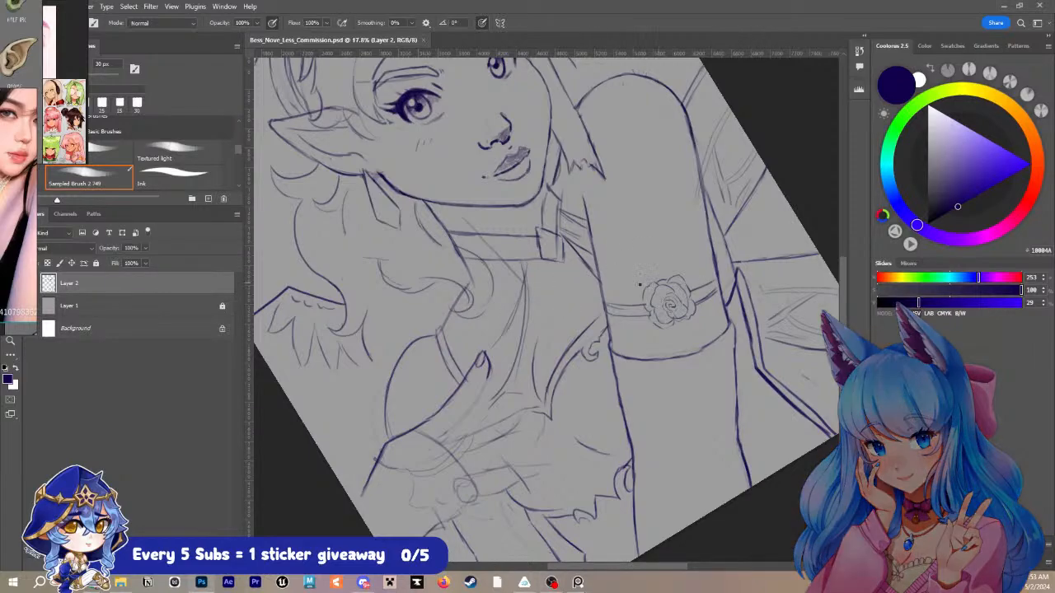
# - Remove the stray vertical construction line running down the neck into the upper chest
pyautogui.press('r')
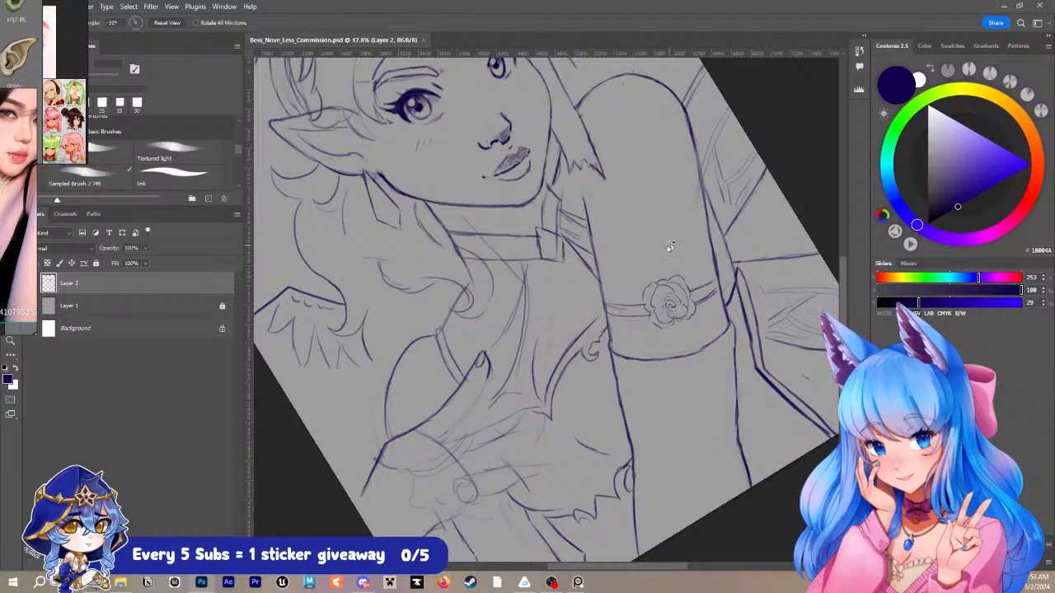
pyautogui.moveTo(671, 247); pyautogui.dragTo(668, 357)
pyautogui.press('z')
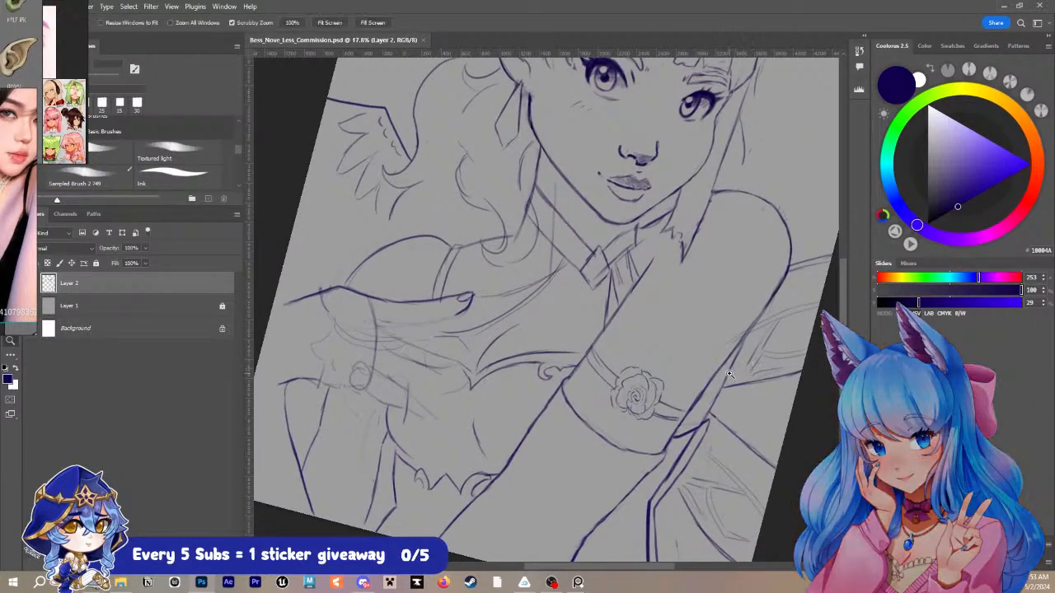
pyautogui.moveTo(729, 374)
pyautogui.mouseDown()
pyautogui.moveTo(703, 374)
pyautogui.moveTo(695, 361)
pyautogui.mouseUp()
pyautogui.press('space')
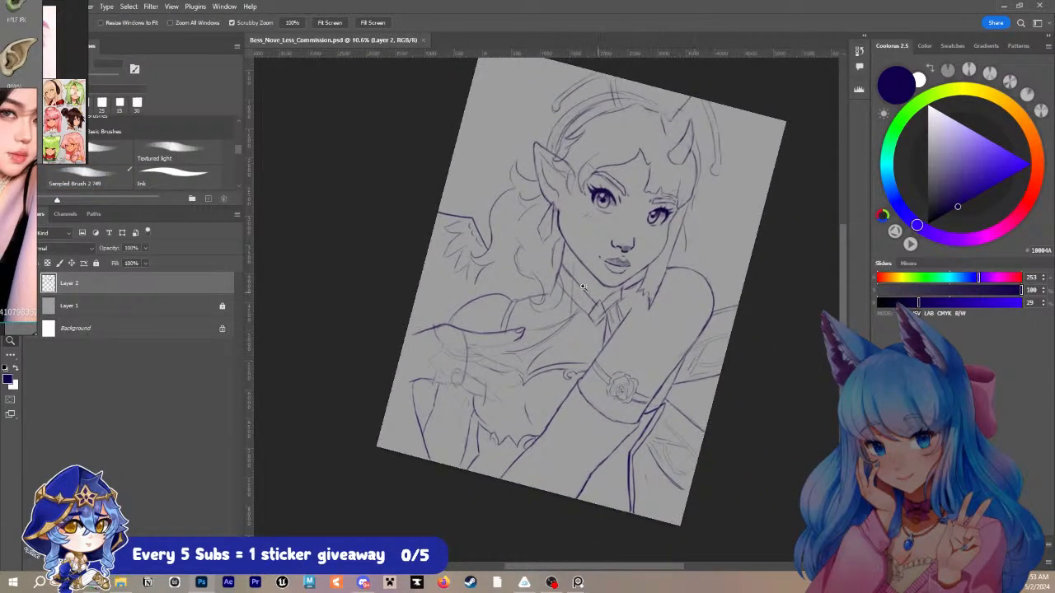
pyautogui.moveTo(567, 282); pyautogui.dragTo(614, 272)
pyautogui.moveTo(764, 326); pyautogui.dragTo(746, 322)
pyautogui.moveTo(702, 297); pyautogui.dragTo(708, 277)
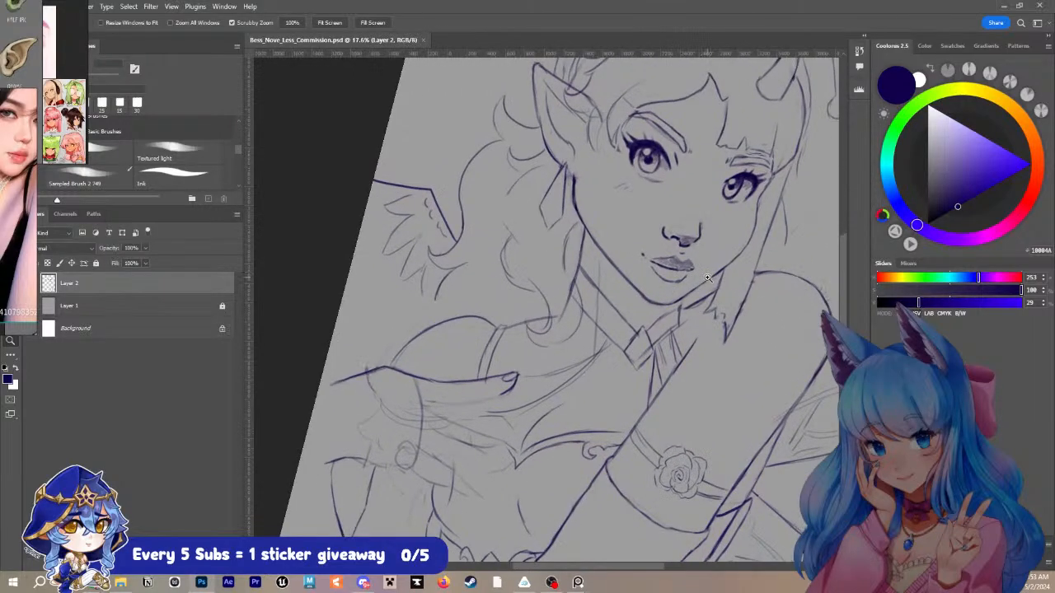
pyautogui.moveTo(601, 316); pyautogui.dragTo(599, 303)
pyautogui.moveTo(600, 262); pyautogui.dragTo(603, 286)
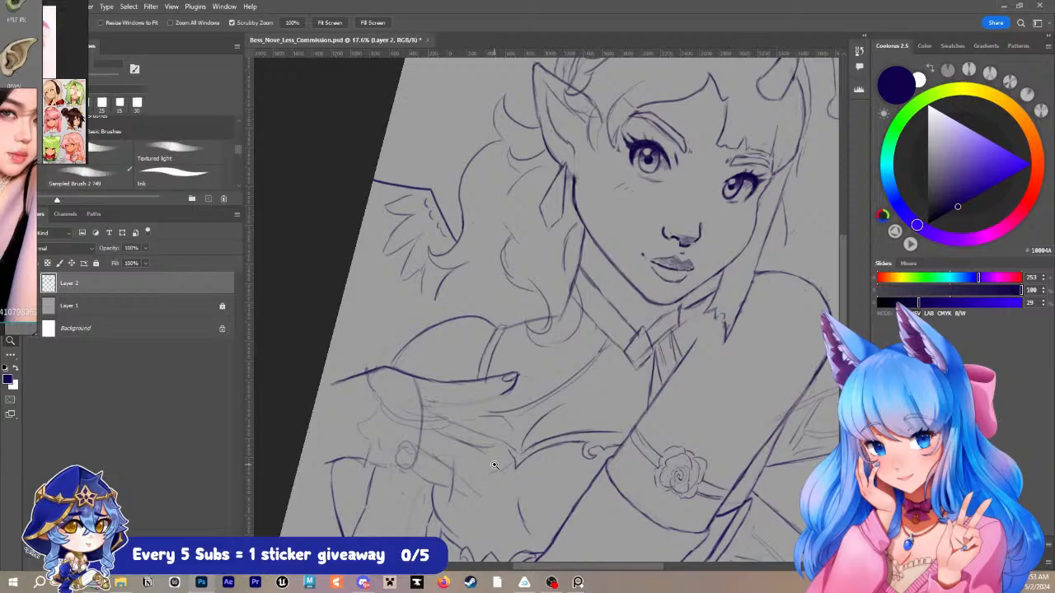
pyautogui.press('b')
pyautogui.moveTo(528, 360); pyautogui.dragTo(573, 356)
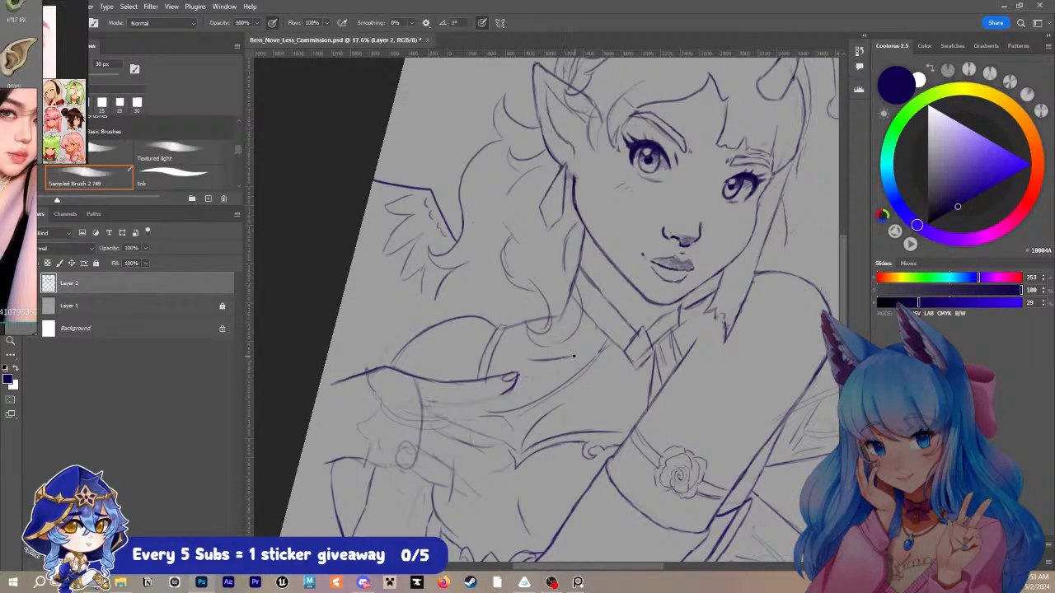
pyautogui.hotkey('ctrl', 'z')
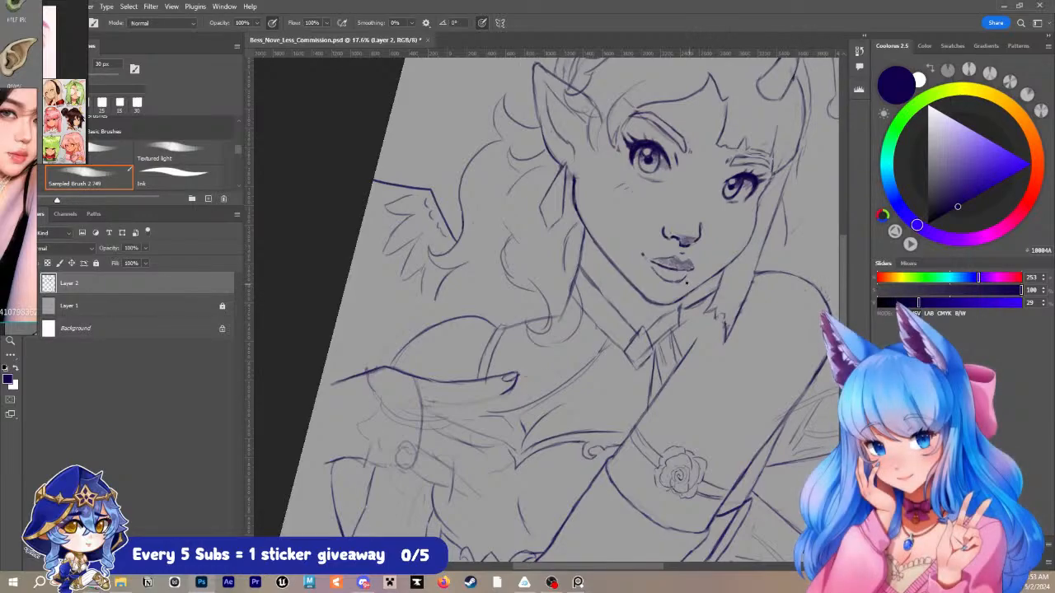
pyautogui.moveTo(650, 269); pyautogui.dragTo(539, 232)
pyautogui.moveTo(561, 227)
pyautogui.mouseDown()
pyautogui.moveTo(619, 207)
pyautogui.moveTo(539, 275)
pyautogui.moveTo(538, 264)
pyautogui.mouseUp()
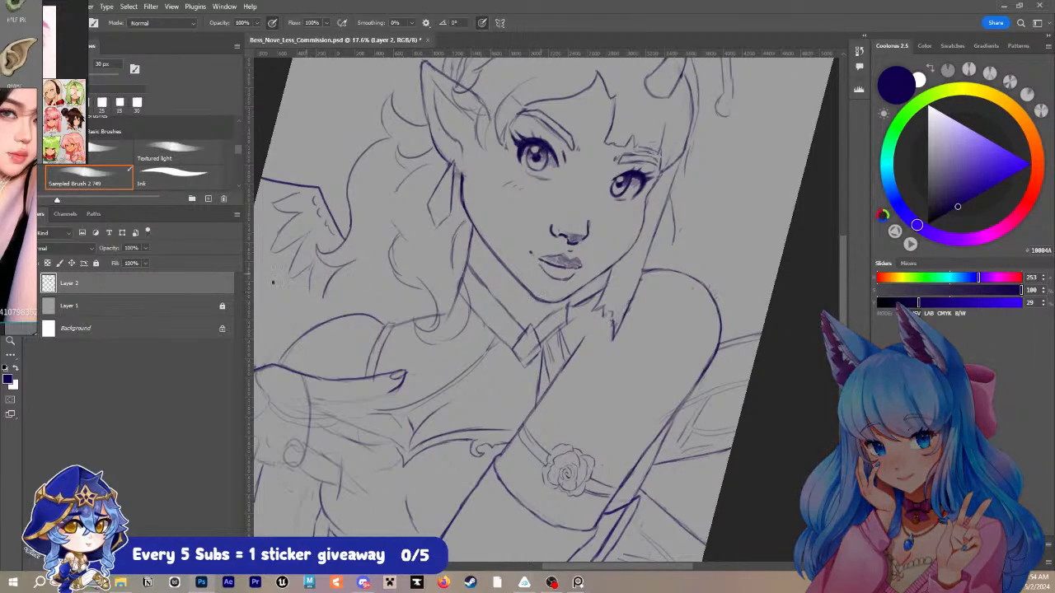
# - Examine the reference board's pose photo, red-dress character design and fairy splash art for details of the face and outfit
pyautogui.moveTo(16, 214); pyautogui.dragTo(228, 311)
pyautogui.scroll(-1, 228, 311)
pyautogui.scroll(-2, 80, 265)
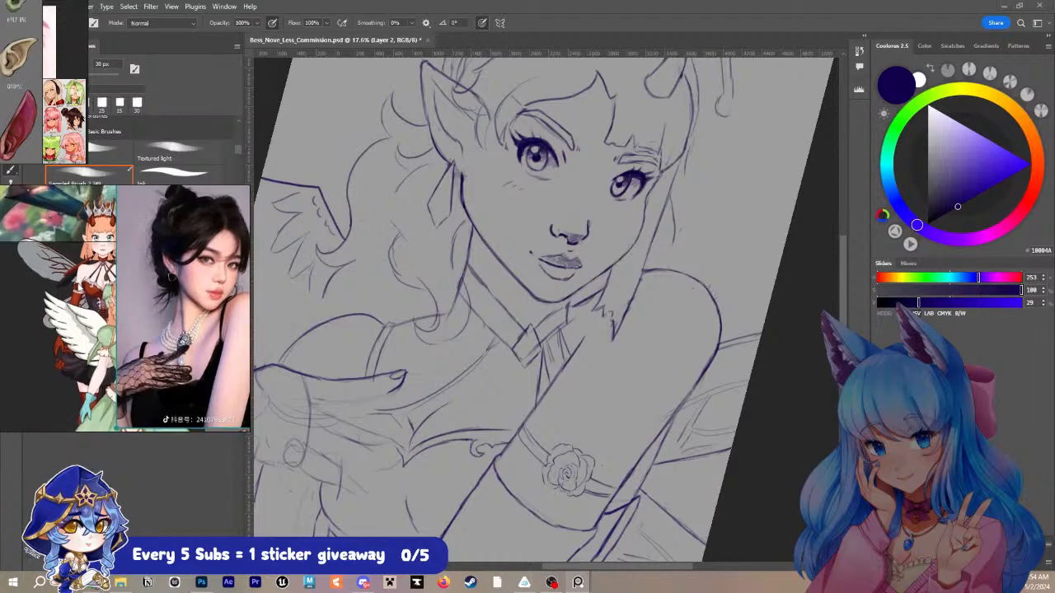
pyautogui.scroll(3, 89, 241)
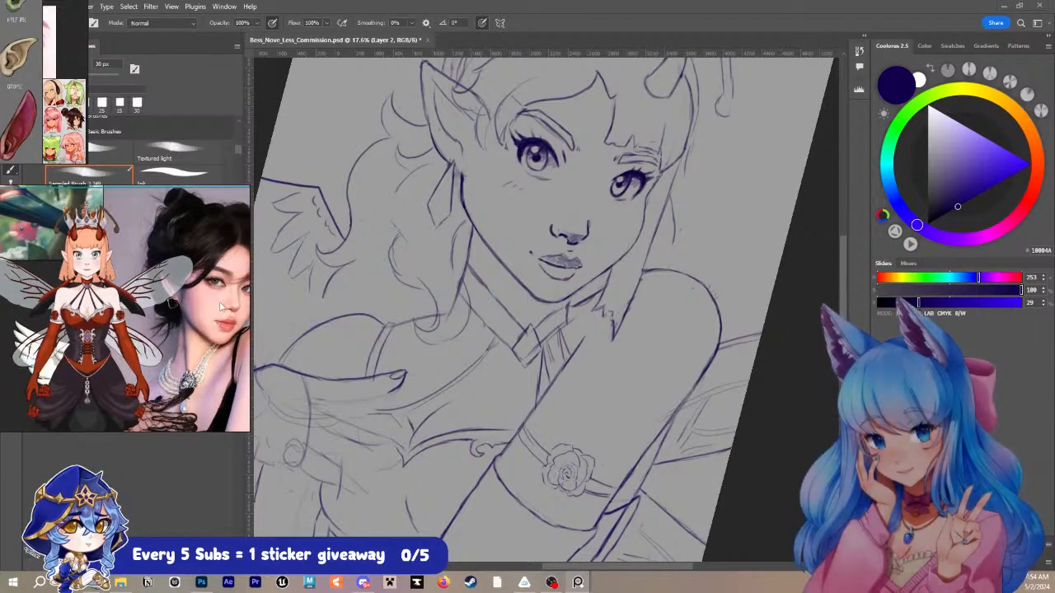
pyautogui.scroll(-1, 165, 279)
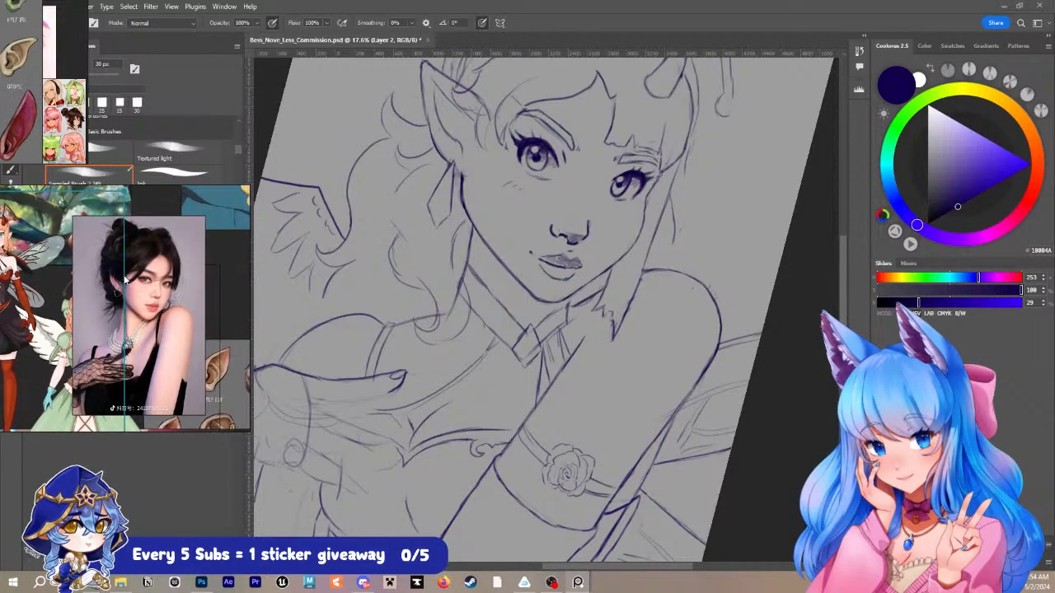
pyautogui.scroll(4, 165, 279)
pyautogui.scroll(-1, 165, 277)
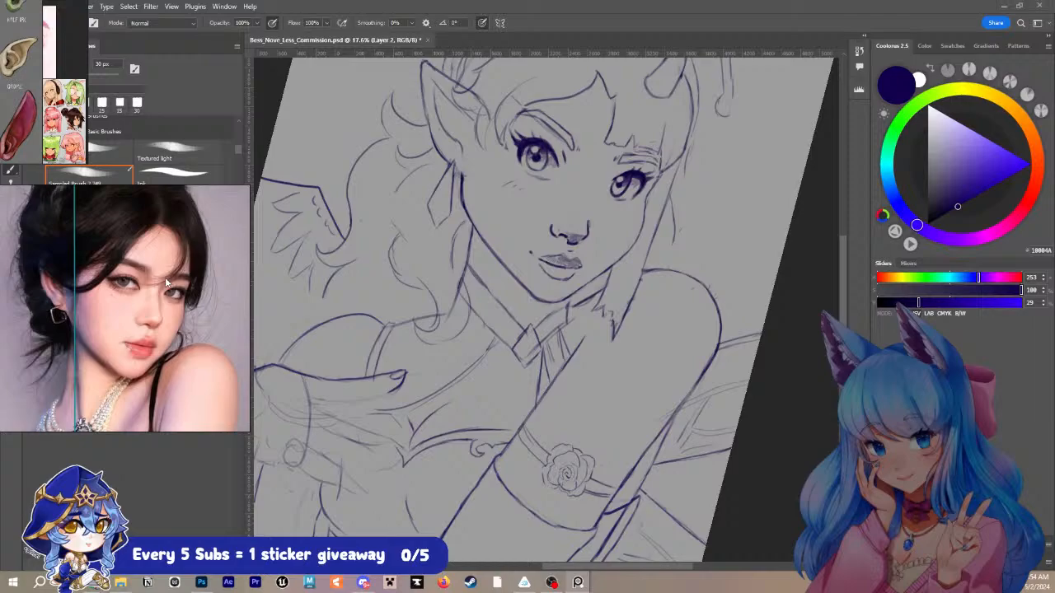
pyautogui.scroll(-5, 87, 292)
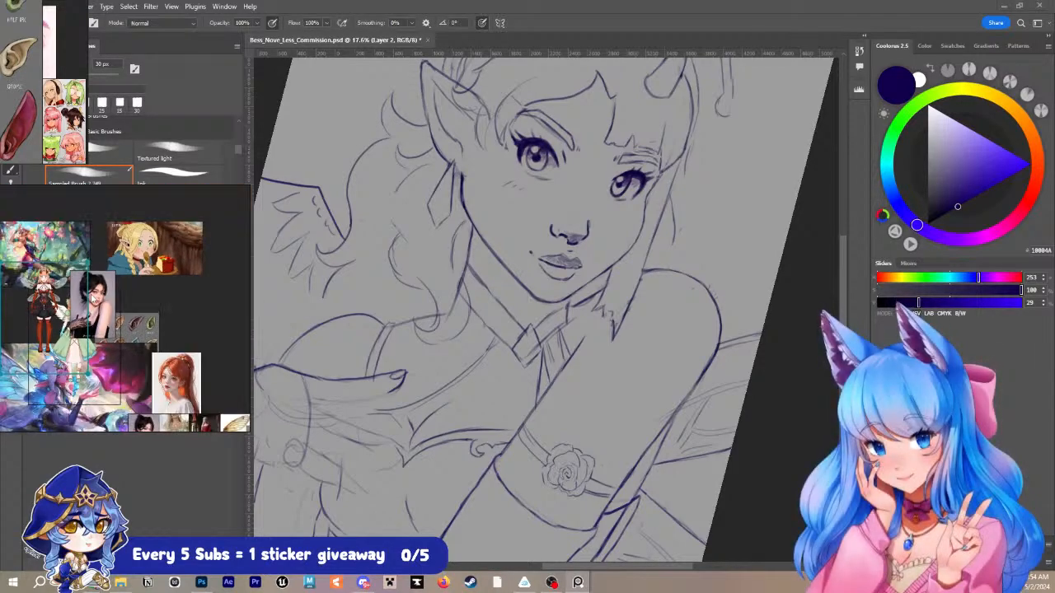
pyautogui.moveTo(93, 298); pyautogui.dragTo(130, 250)
pyautogui.scroll(2, 114, 320)
pyautogui.moveTo(117, 321); pyautogui.dragTo(129, 316)
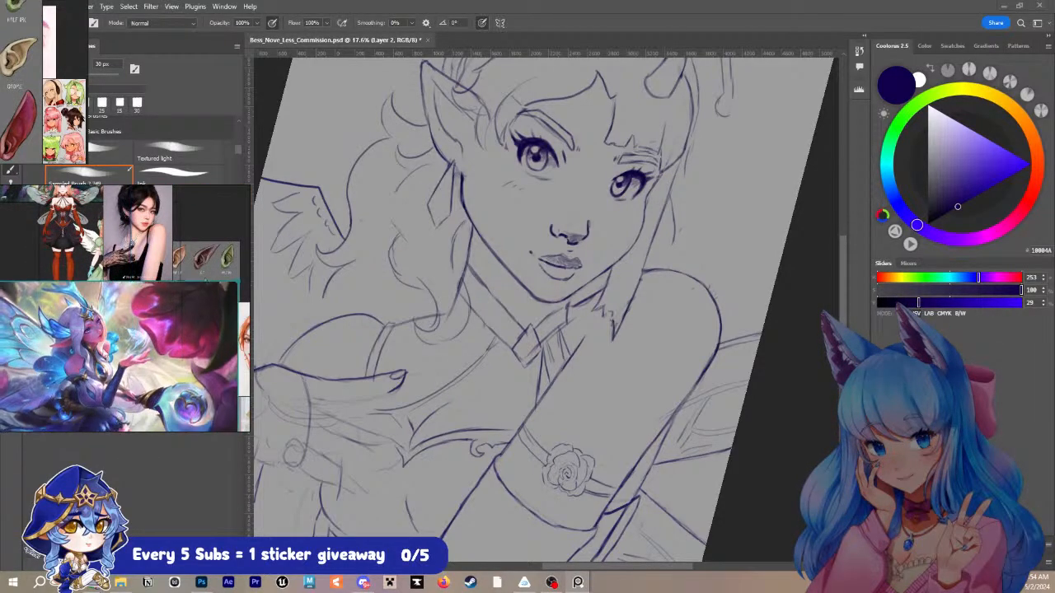
pyautogui.scroll(3, 90, 338)
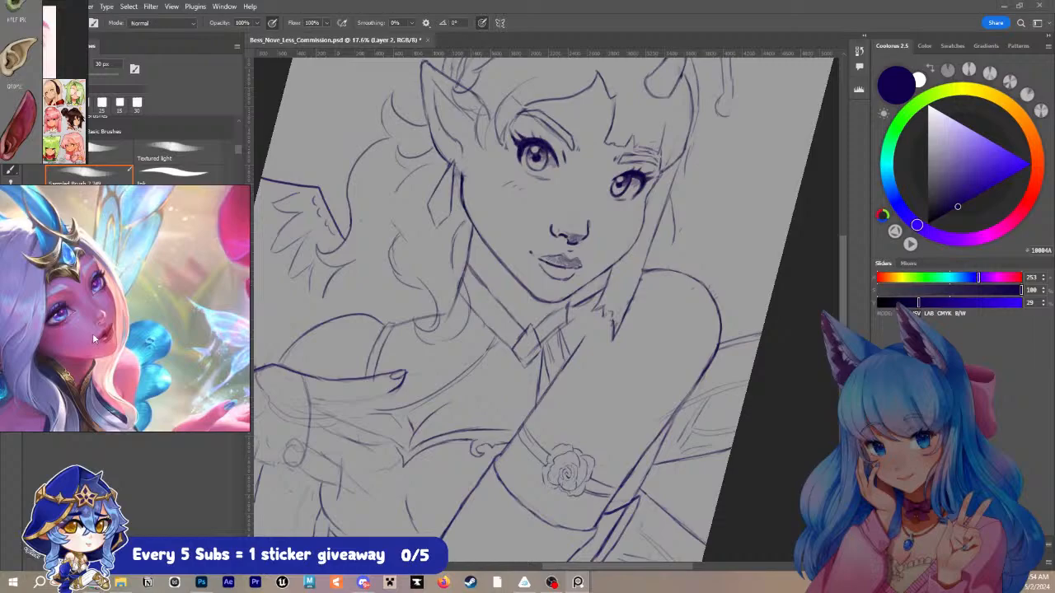
pyautogui.scroll(-3, 94, 334)
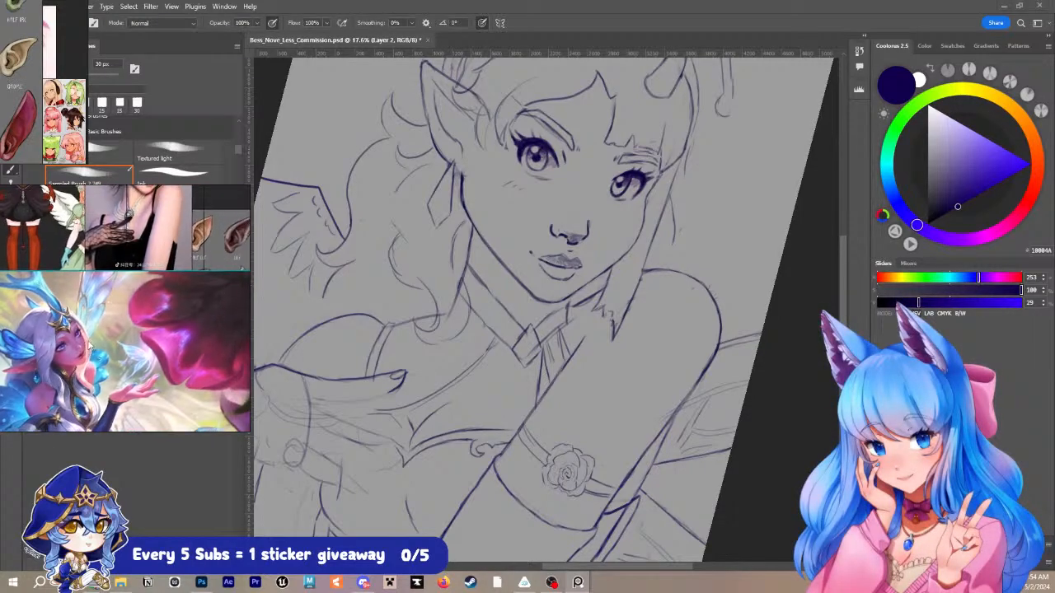
# - Using the fairy splash art's face as reference, refine both eyes' inner corners and the near eye's lid crease with a 15 px brush
pyautogui.scroll(5, 88, 347)
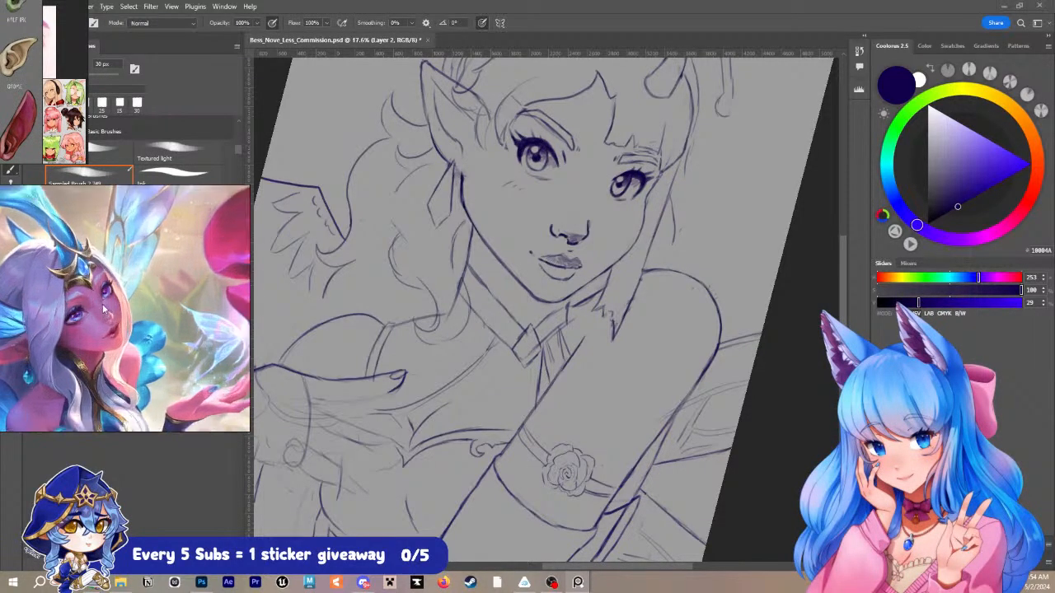
pyautogui.scroll(2, 104, 310)
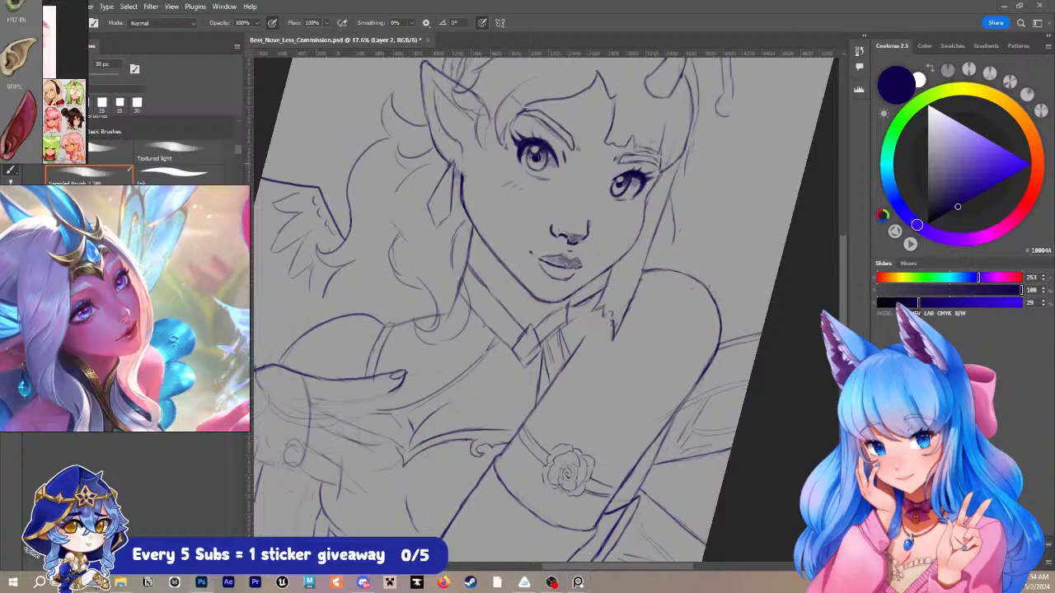
pyautogui.scroll(3, 567, 162)
pyautogui.moveTo(569, 152); pyautogui.dragTo(547, 199)
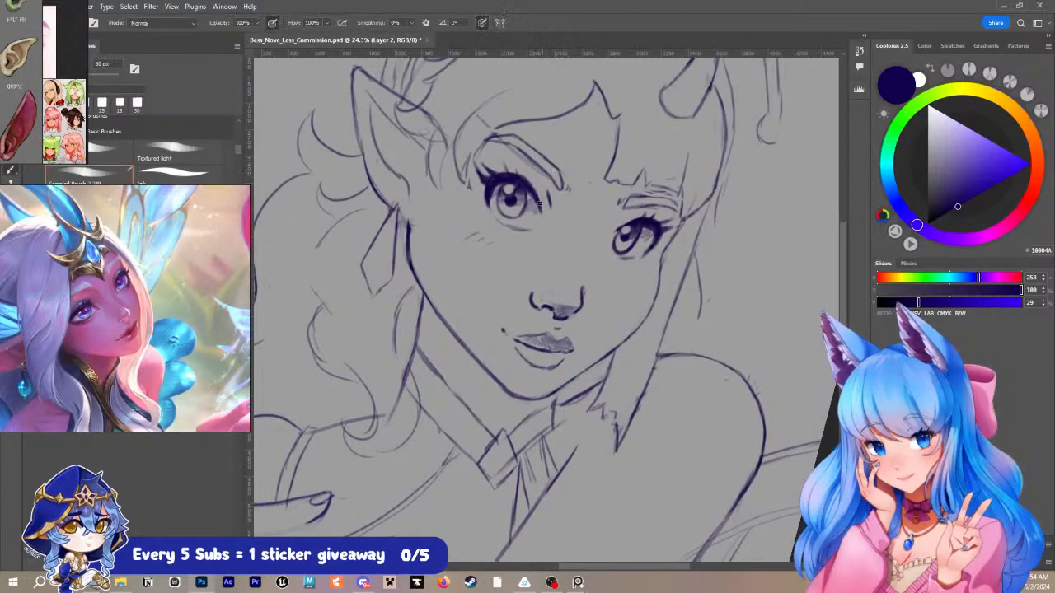
pyautogui.press('[')
pyautogui.press('[')
pyautogui.press('[')
pyautogui.press('[')
pyautogui.press(']')
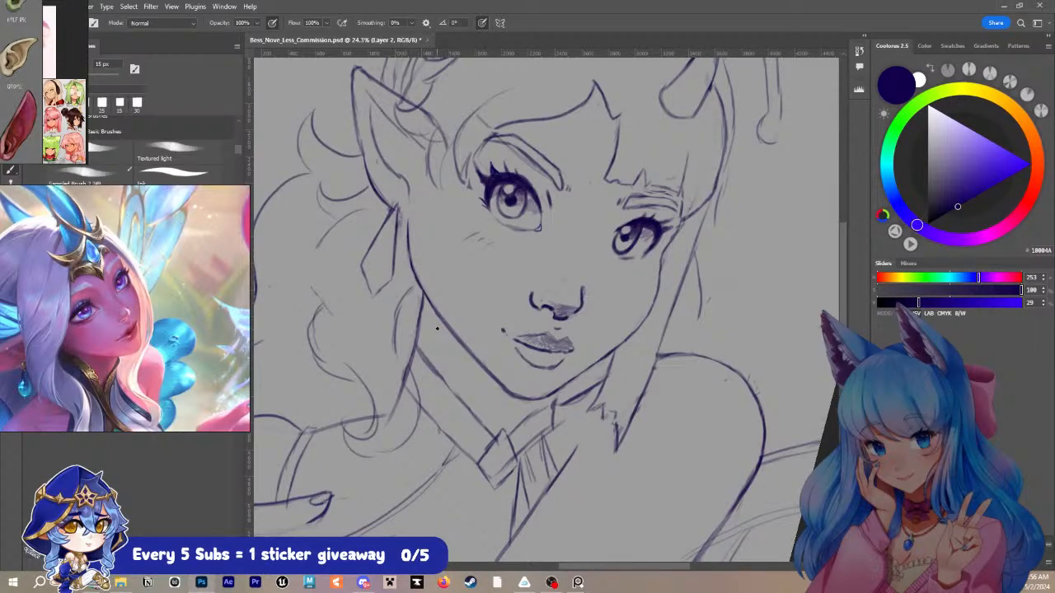
pyautogui.moveTo(541, 208); pyautogui.dragTo(540, 223)
pyautogui.moveTo(618, 229); pyautogui.dragTo(605, 247)
pyautogui.moveTo(614, 234); pyautogui.dragTo(606, 247)
pyautogui.moveTo(610, 253); pyautogui.dragTo(610, 243)
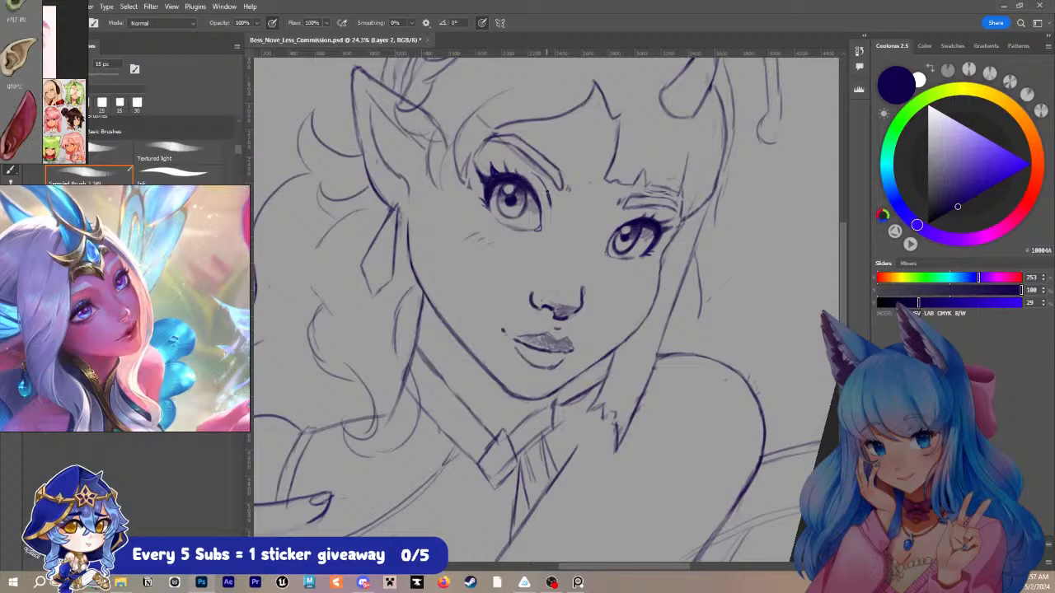
pyautogui.moveTo(545, 184); pyautogui.dragTo(533, 173)
# - Erase the near eyebrow's rough inner end and redraw its lower and upper edges with a 20 px brush
pyautogui.press(']')
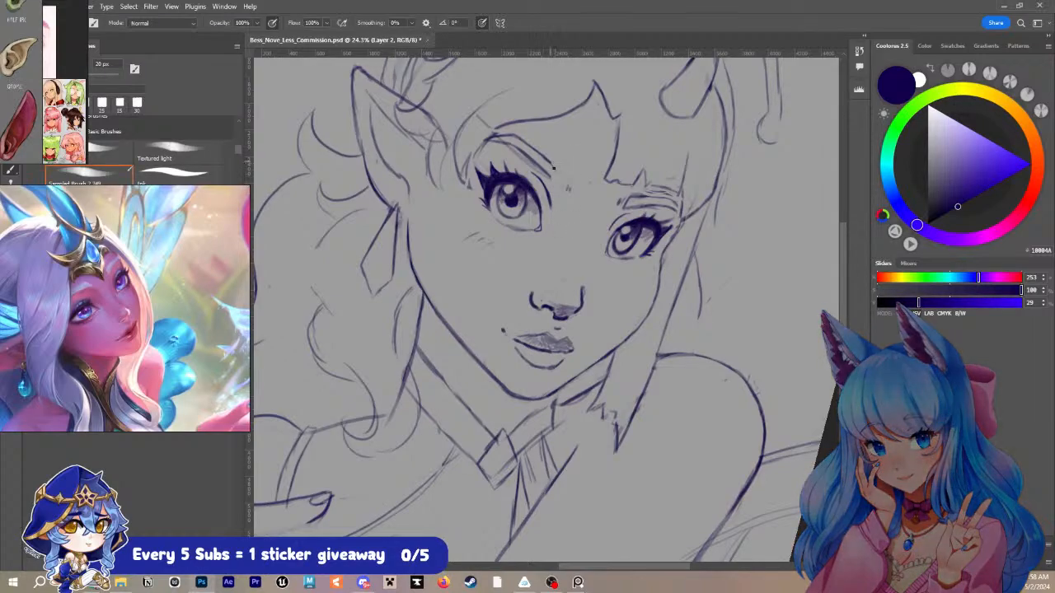
pyautogui.moveTo(552, 161)
pyautogui.mouseDown()
pyautogui.moveTo(556, 188)
pyautogui.moveTo(556, 170)
pyautogui.moveTo(550, 177)
pyautogui.moveTo(527, 152)
pyautogui.mouseUp()
pyautogui.hotkey('ctrl', 'z')
pyautogui.press('e')
pyautogui.moveTo(584, 255); pyautogui.dragTo(536, 302)
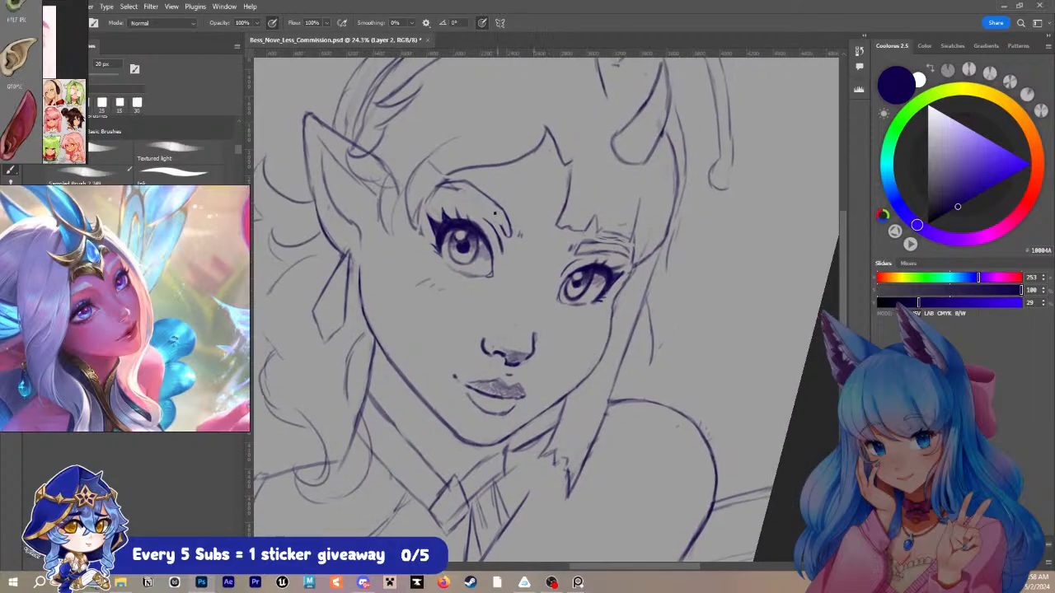
pyautogui.press('b')
pyautogui.moveTo(467, 191); pyautogui.dragTo(504, 228)
pyautogui.moveTo(497, 204); pyautogui.dragTo(510, 222)
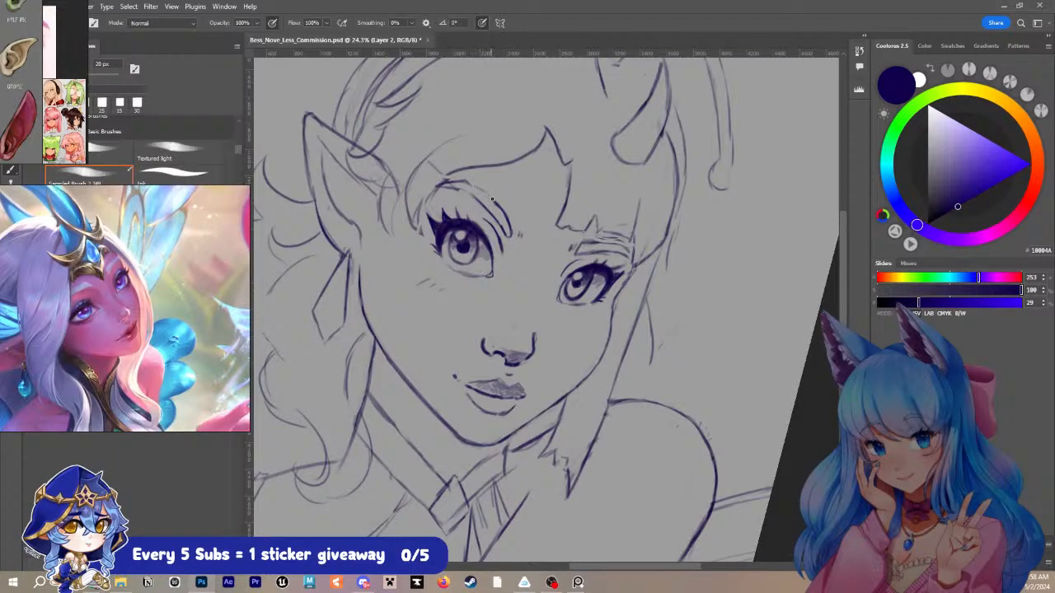
pyautogui.moveTo(483, 191); pyautogui.dragTo(487, 196)
pyautogui.moveTo(487, 196); pyautogui.dragTo(498, 205)
# - Examine the winged, haloed character design in the green dress on the reference board for facial details
pyautogui.scroll(-5, 186, 238)
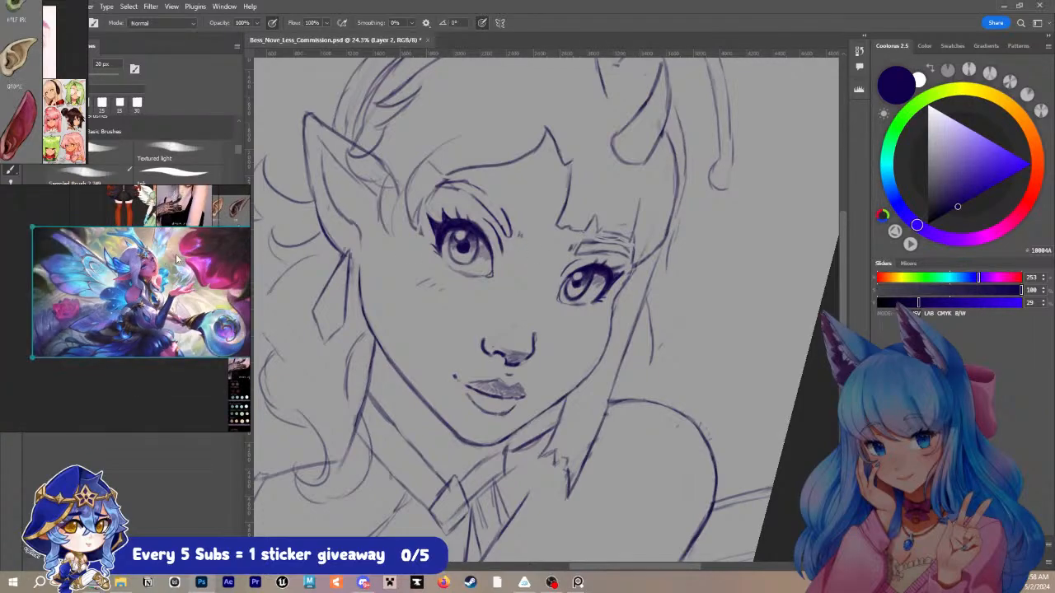
pyautogui.moveTo(127, 238); pyautogui.dragTo(153, 358)
pyautogui.moveTo(163, 308); pyautogui.dragTo(196, 332)
pyautogui.moveTo(150, 205); pyautogui.dragTo(113, 345)
pyautogui.scroll(5, 160, 286)
pyautogui.moveTo(113, 344); pyautogui.dragTo(179, 264)
pyautogui.moveTo(179, 264); pyautogui.dragTo(124, 415)
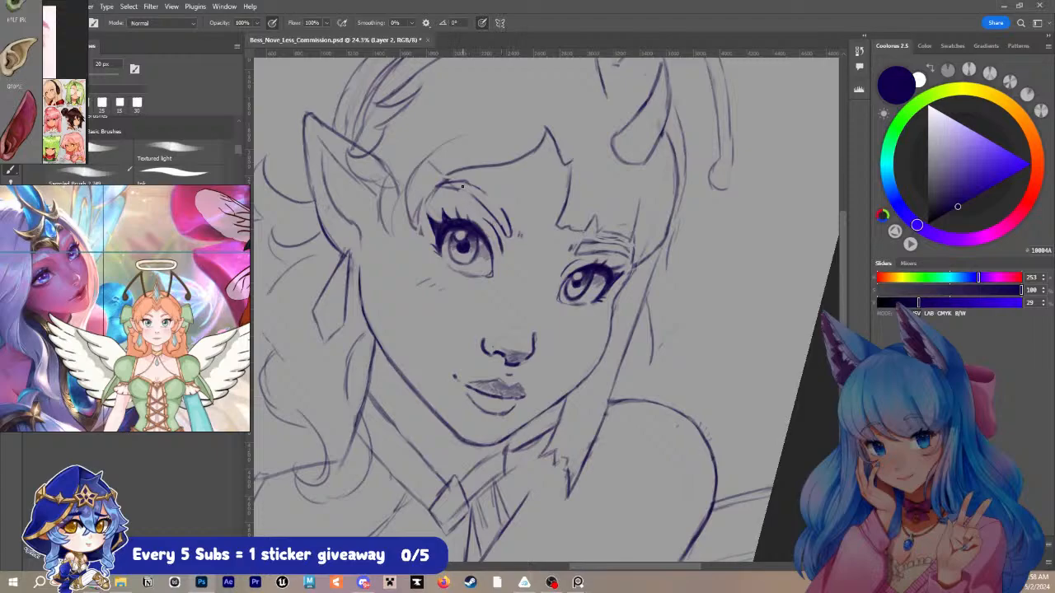
# - Redraw the near eyebrow's upper arch and inner tip as clean lines with the 20 px brush
pyautogui.moveTo(460, 190)
pyautogui.mouseDown()
pyautogui.moveTo(494, 202)
pyautogui.moveTo(455, 181)
pyautogui.moveTo(493, 198)
pyautogui.mouseUp()
pyautogui.moveTo(550, 219); pyautogui.dragTo(440, 313)
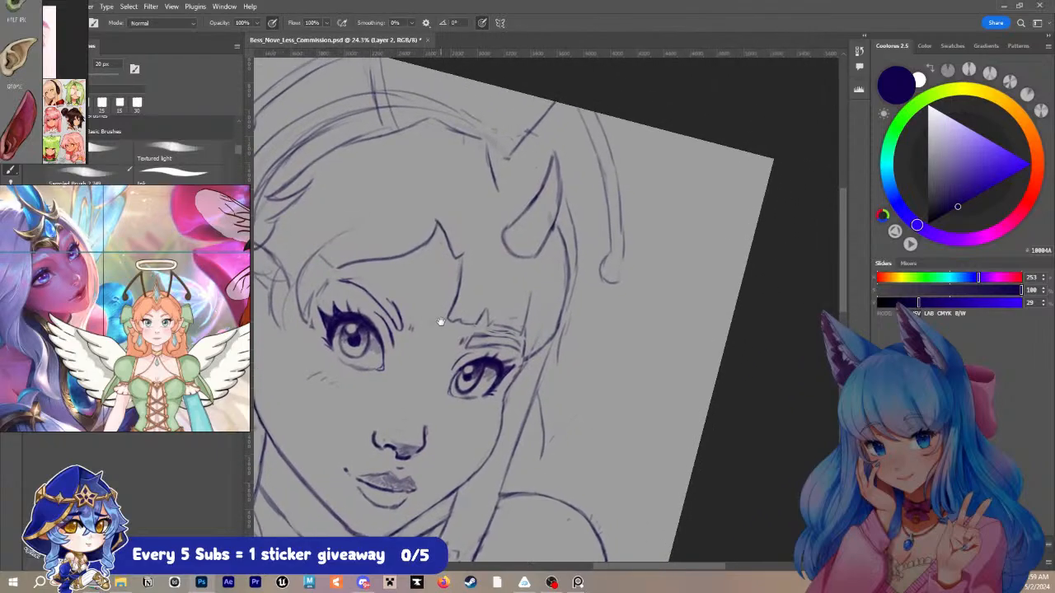
pyautogui.moveTo(342, 281); pyautogui.dragTo(388, 300)
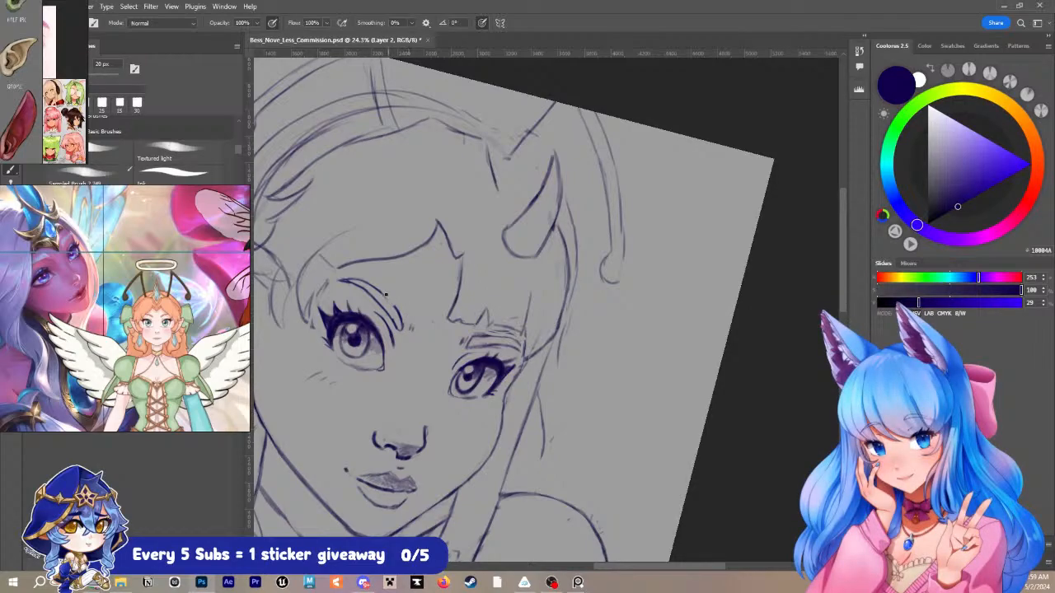
pyautogui.moveTo(385, 294); pyautogui.dragTo(398, 315)
pyautogui.press(']')
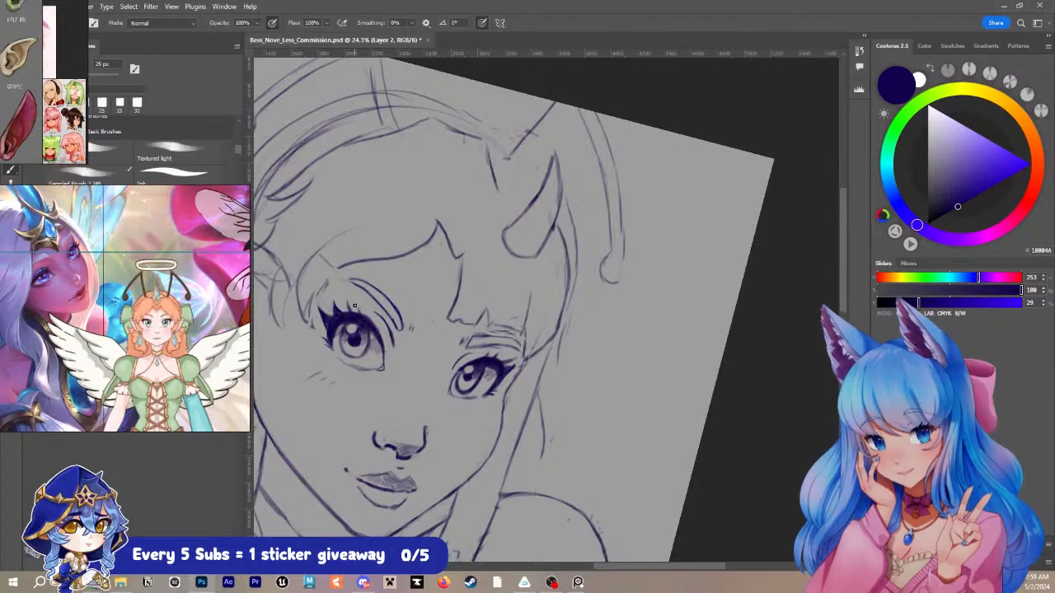
pyautogui.press('[')
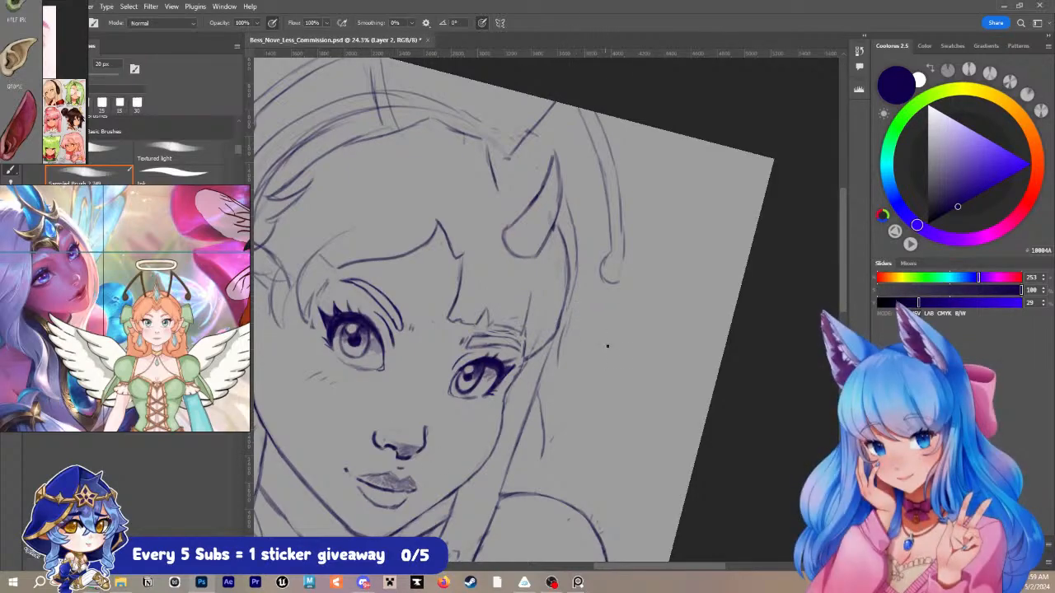
# - Redraw the far eyebrow under the bangs as a clean outlined shape with a 15 px brush
pyautogui.press('r')
pyautogui.moveTo(605, 346)
pyautogui.mouseDown()
pyautogui.moveTo(632, 299)
pyautogui.moveTo(614, 257)
pyautogui.moveTo(611, 285)
pyautogui.moveTo(612, 206)
pyautogui.mouseUp()
pyautogui.press('b')
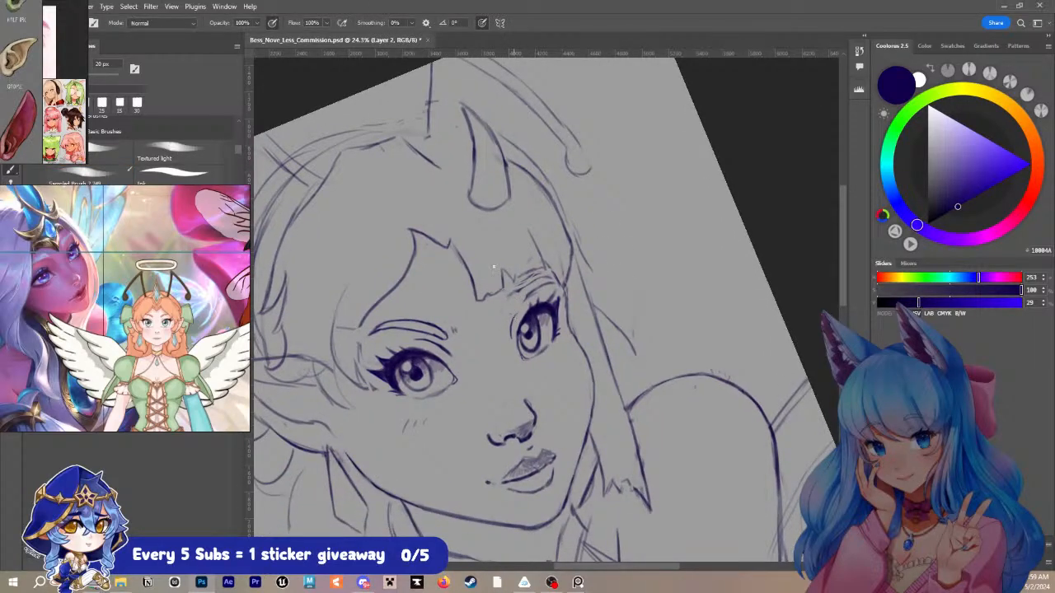
pyautogui.press('[')
pyautogui.moveTo(502, 311); pyautogui.dragTo(508, 299)
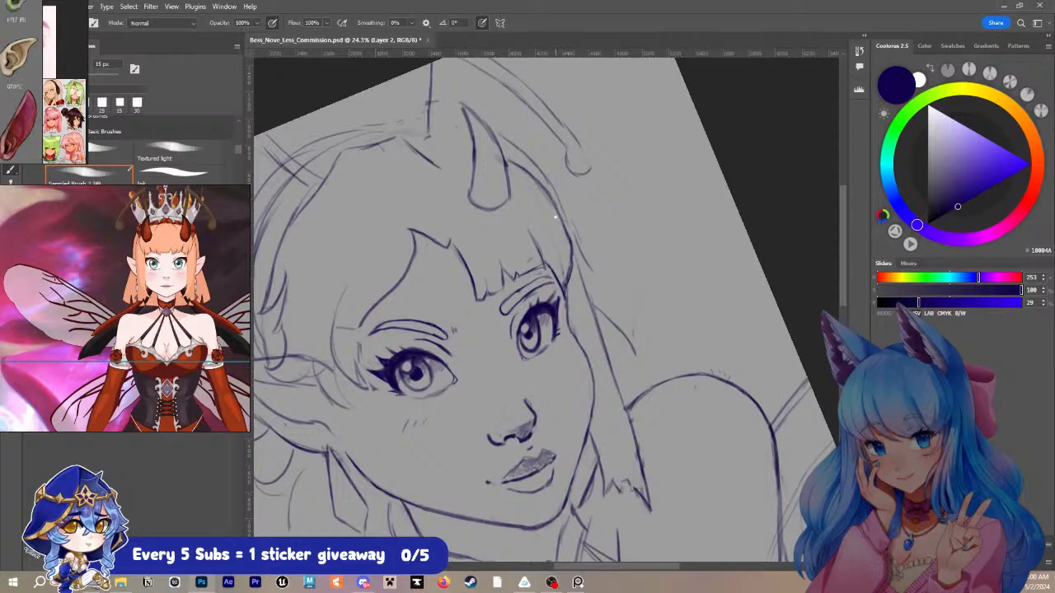
# - Refine the parting line and lower lip of the mouth, finishing with a 25 px brush, and save the document
pyautogui.moveTo(574, 253)
pyautogui.mouseDown()
pyautogui.moveTo(620, 420)
pyautogui.moveTo(636, 356)
pyautogui.moveTo(536, 257)
pyautogui.mouseUp()
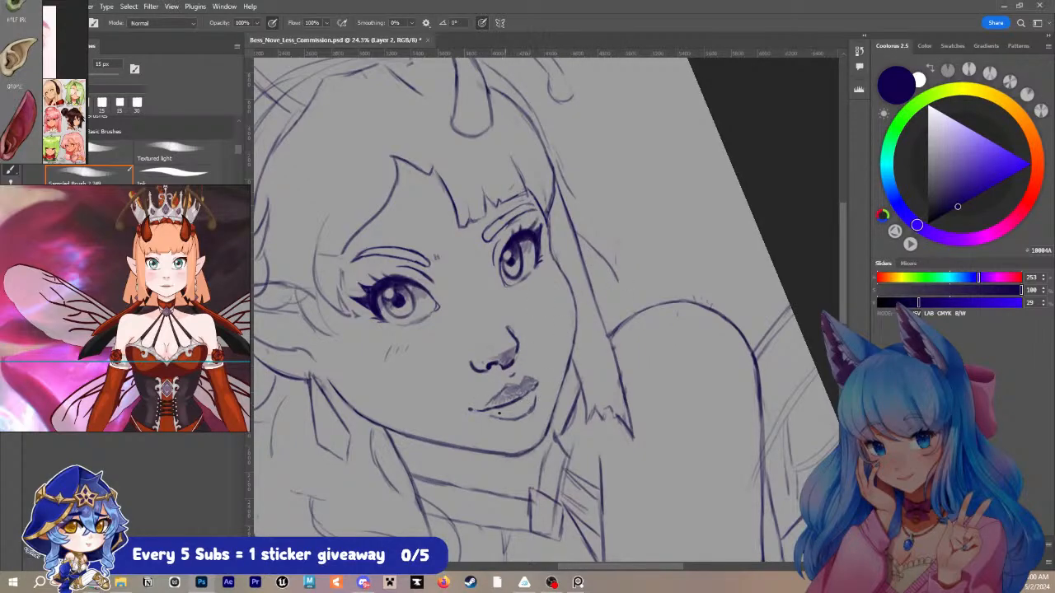
pyautogui.moveTo(487, 410); pyautogui.dragTo(522, 398)
pyautogui.press(']')
pyautogui.press(']')
pyautogui.moveTo(500, 413); pyautogui.dragTo(495, 411)
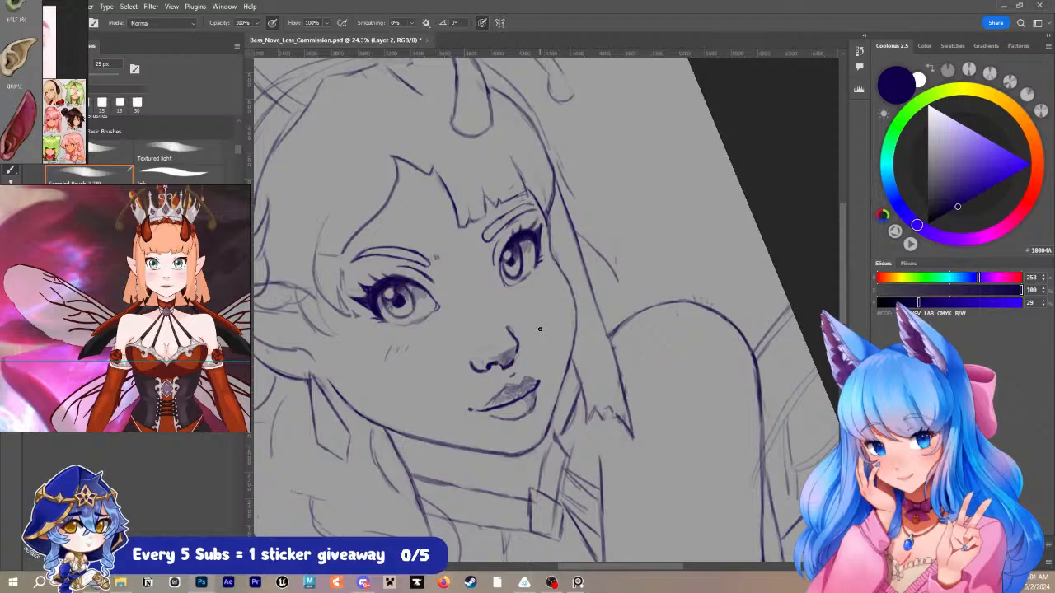
pyautogui.press('r')
pyautogui.moveTo(554, 340)
pyautogui.mouseDown()
pyautogui.moveTo(613, 333)
pyautogui.moveTo(612, 312)
pyautogui.mouseUp()
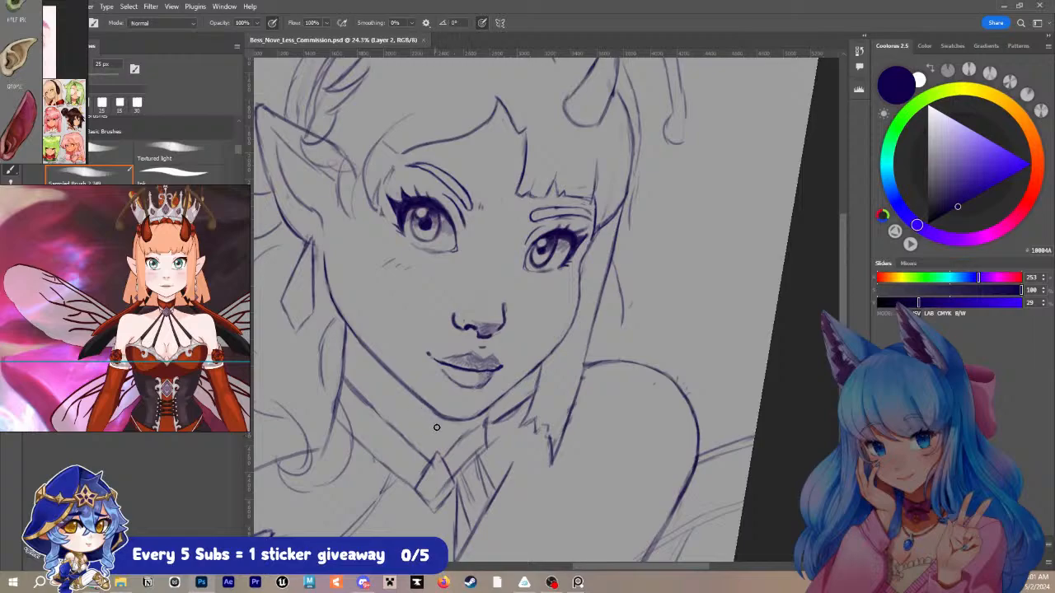
# - Redraw the choker's side and double upper trim lines with a 20 px brush, erasing the rough lines around them
pyautogui.moveTo(433, 413)
pyautogui.mouseDown()
pyautogui.moveTo(446, 419)
pyautogui.moveTo(417, 402)
pyautogui.moveTo(449, 423)
pyautogui.mouseUp()
pyautogui.hotkey('ctrl', 'z')
pyautogui.press('[')
pyautogui.moveTo(340, 371)
pyautogui.mouseDown()
pyautogui.moveTo(333, 417)
pyautogui.moveTo(362, 445)
pyautogui.mouseUp()
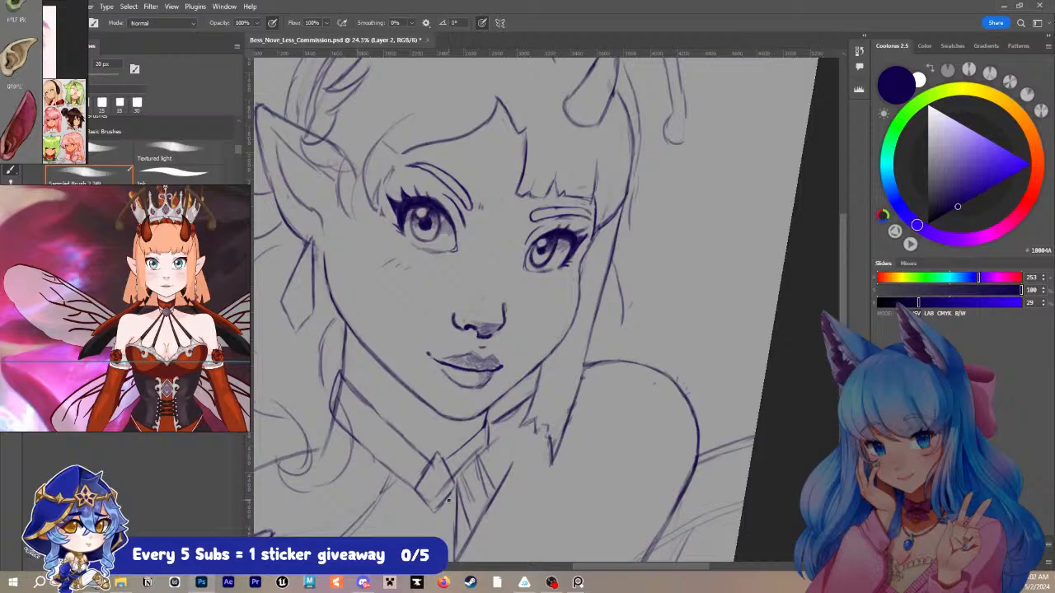
pyautogui.press('e')
pyautogui.moveTo(339, 399)
pyautogui.mouseDown()
pyautogui.moveTo(356, 436)
pyautogui.moveTo(338, 398)
pyautogui.mouseUp()
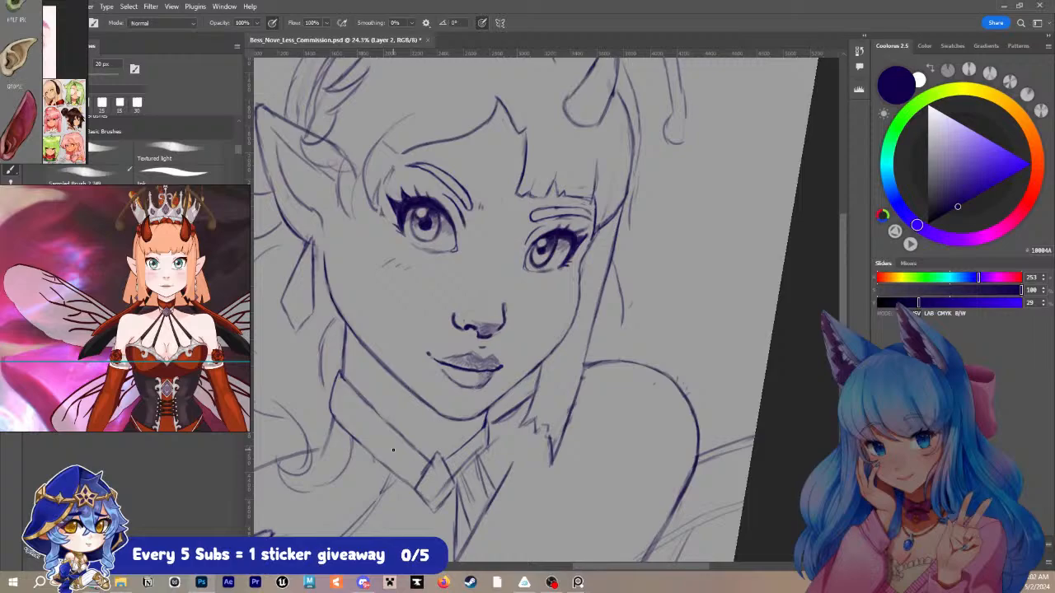
pyautogui.press('b')
pyautogui.moveTo(356, 403); pyautogui.dragTo(425, 464)
pyautogui.moveTo(343, 375); pyautogui.dragTo(418, 452)
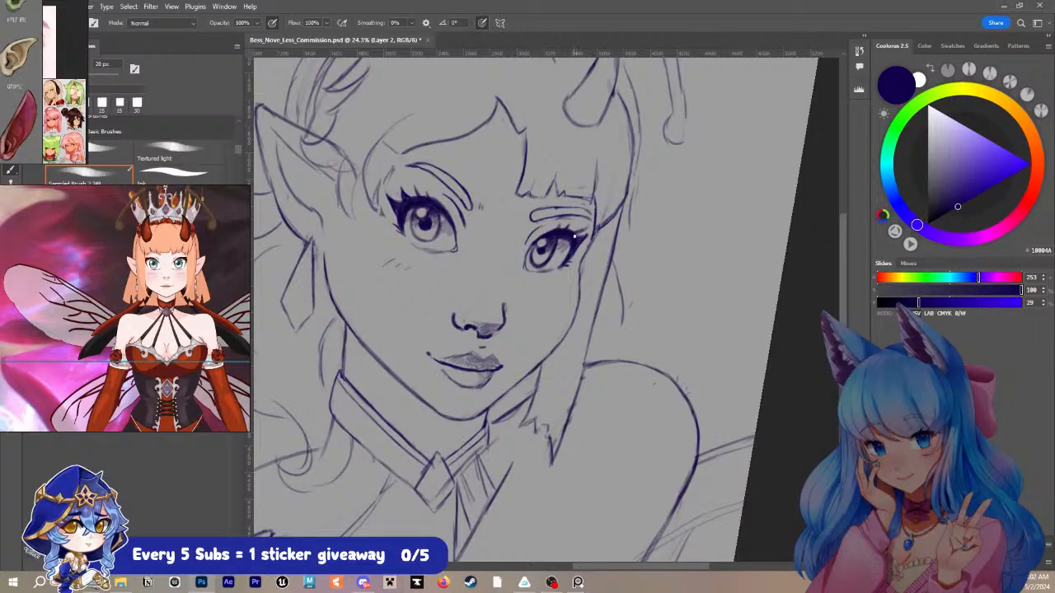
# - Touch up the far eye's outer lashes, add short blush strokes under both eyes, and firm up the neck line below the jaw
pyautogui.moveTo(582, 236); pyautogui.dragTo(587, 233)
pyautogui.moveTo(537, 293); pyautogui.dragTo(559, 289)
pyautogui.moveTo(383, 266); pyautogui.dragTo(397, 259)
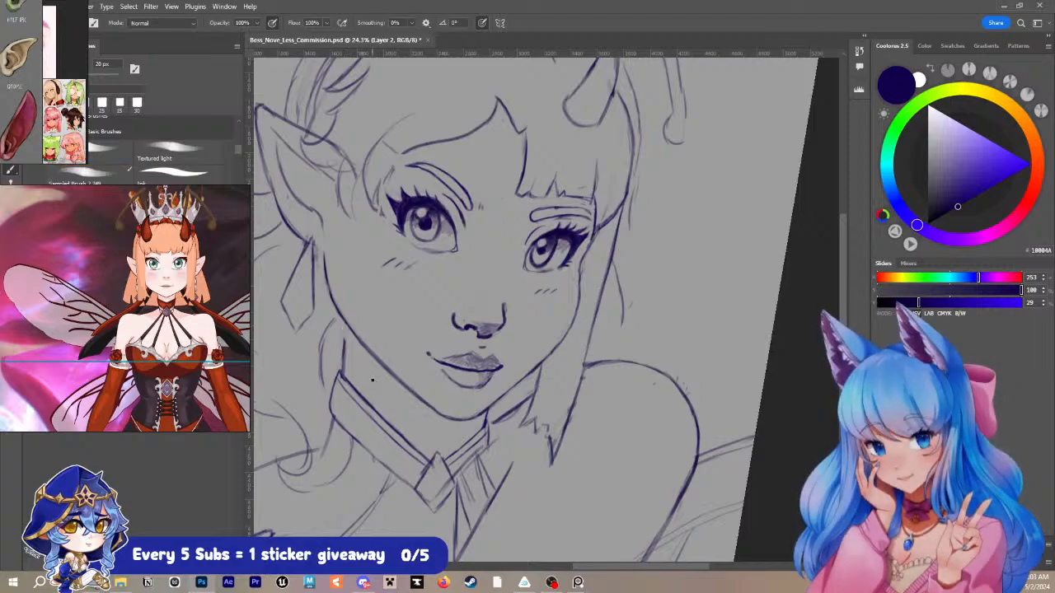
pyautogui.moveTo(344, 333)
pyautogui.mouseDown()
pyautogui.moveTo(345, 323)
pyautogui.moveTo(344, 349)
pyautogui.mouseUp()
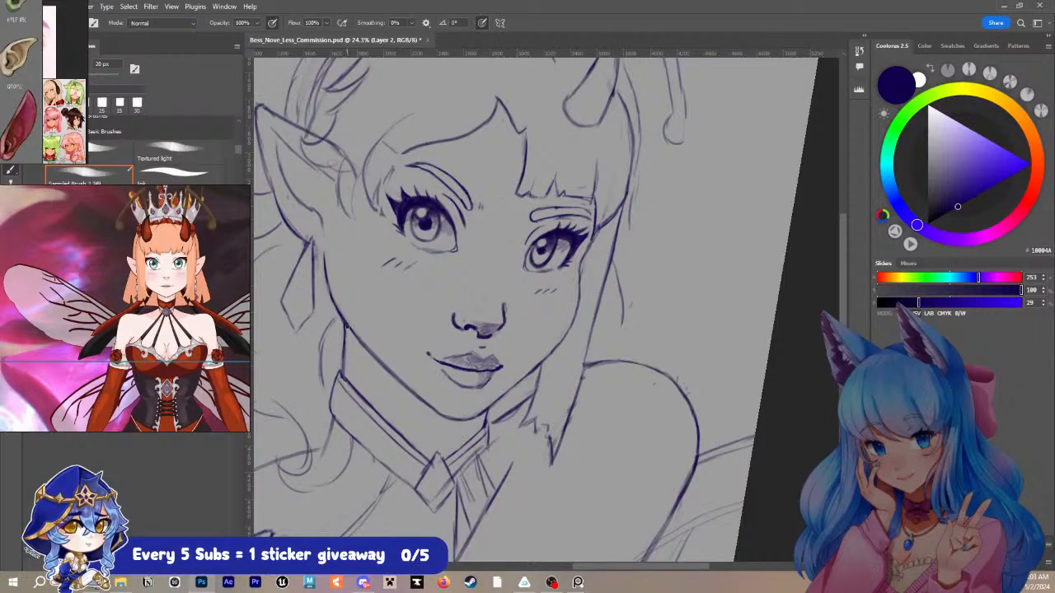
# - Erase the old diamond at the choker's centre and the inner line along its lower edge
pyautogui.moveTo(614, 397); pyautogui.dragTo(739, 309)
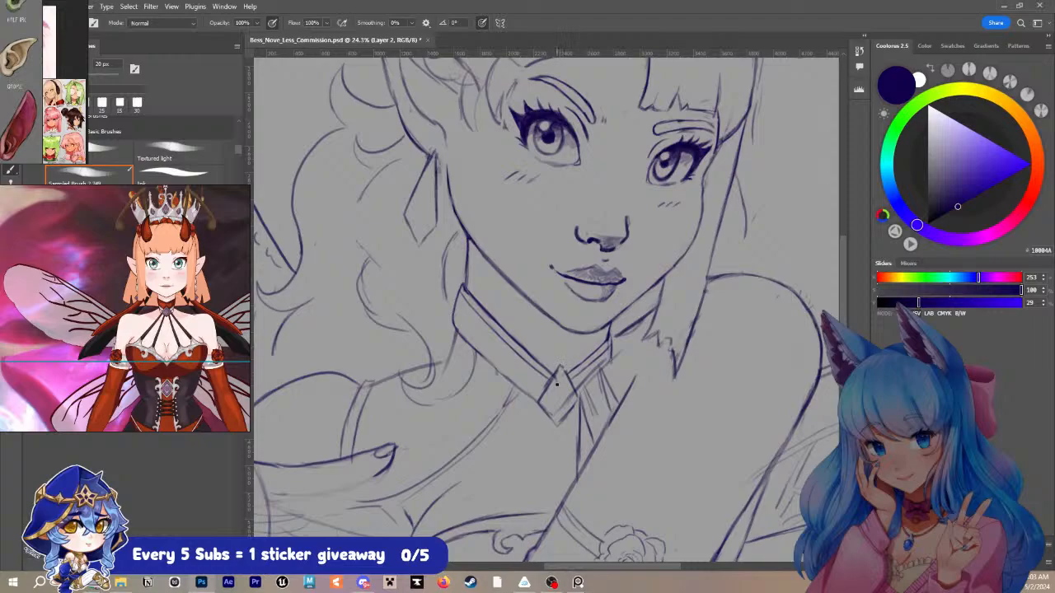
pyautogui.press(']')
pyautogui.moveTo(555, 362)
pyautogui.mouseDown()
pyautogui.moveTo(575, 395)
pyautogui.moveTo(558, 430)
pyautogui.mouseUp()
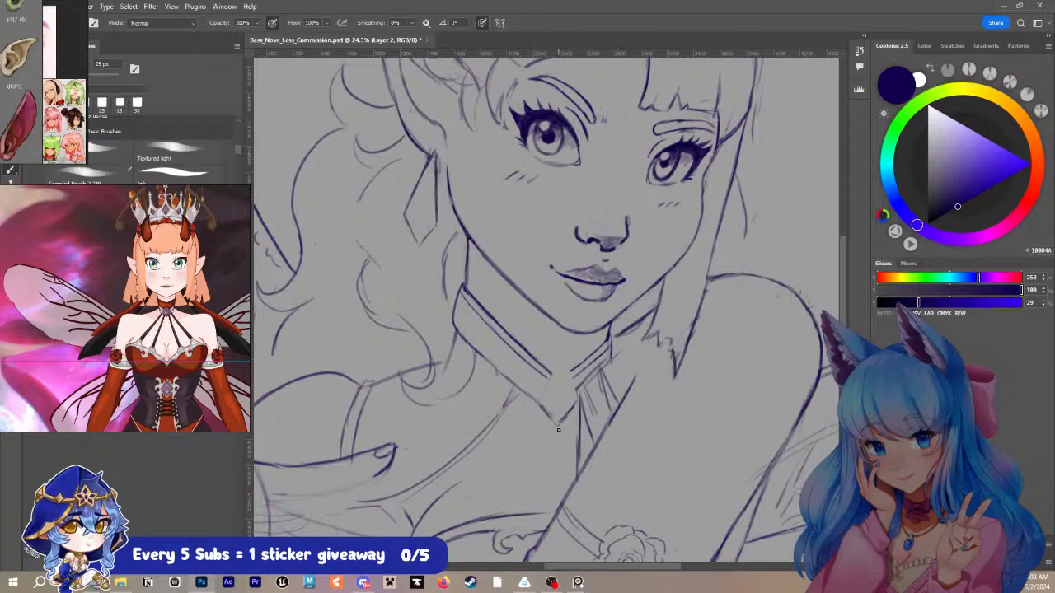
pyautogui.press(']')
pyautogui.moveTo(459, 327); pyautogui.dragTo(548, 420)
# - Redraw the choker's lower edge and inner band line further down the neck with a 20 px brush, erasing leftover marks
pyautogui.press('[')
pyautogui.moveTo(453, 314)
pyautogui.mouseDown()
pyautogui.moveTo(450, 348)
pyautogui.moveTo(526, 421)
pyautogui.mouseUp()
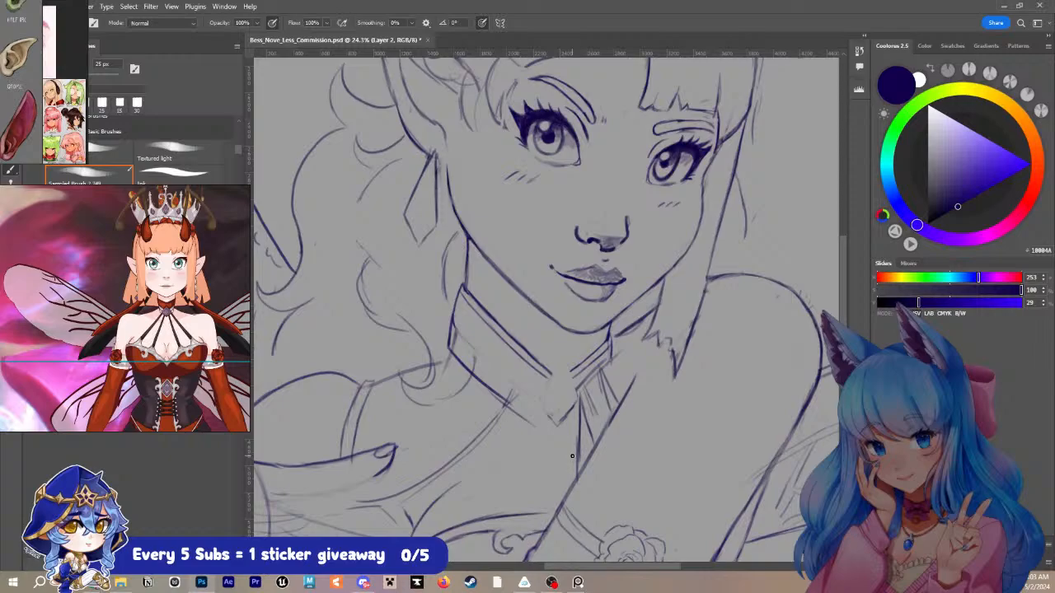
pyautogui.press('e')
pyautogui.moveTo(456, 335); pyautogui.dragTo(454, 341)
pyautogui.moveTo(564, 412); pyautogui.dragTo(568, 418)
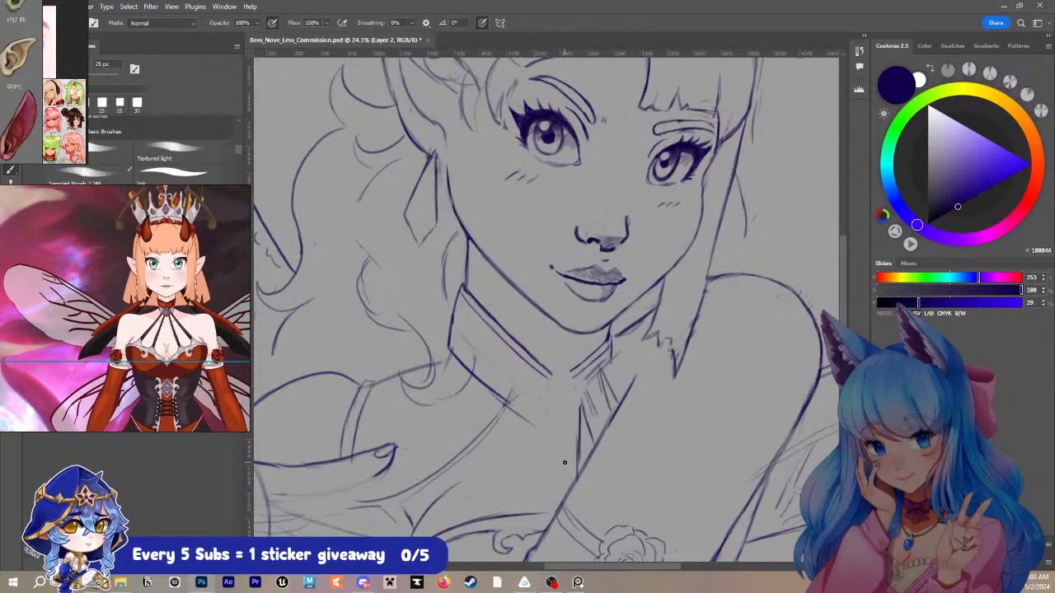
pyautogui.press('[')
pyautogui.moveTo(451, 323)
pyautogui.mouseDown()
pyautogui.moveTo(537, 413)
pyautogui.moveTo(548, 398)
pyautogui.moveTo(534, 424)
pyautogui.mouseUp()
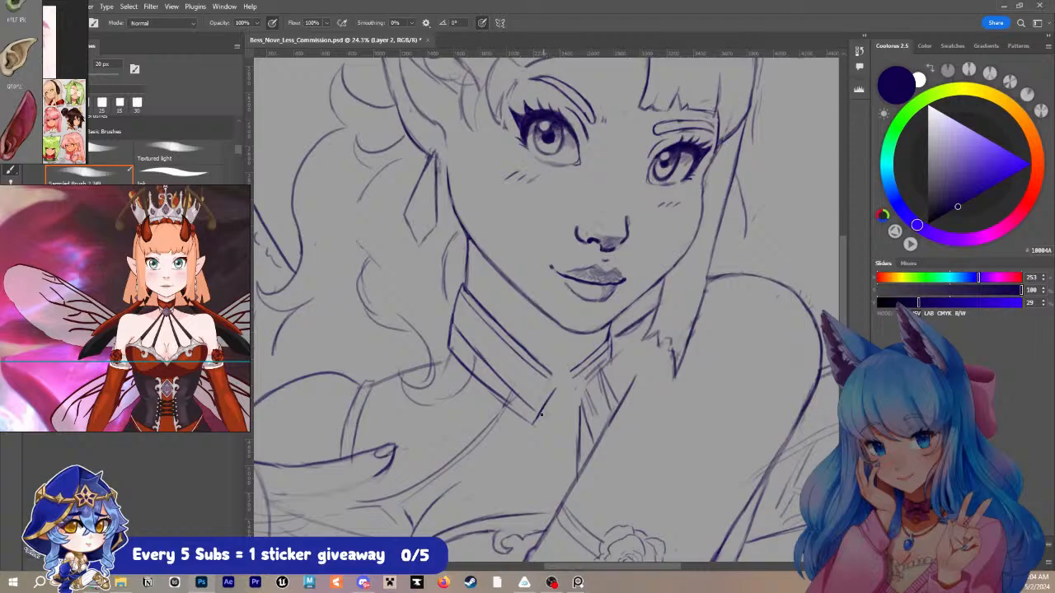
# - Draw a diamond-shaped gem at the choker's lower centre point and erase the stray line above it
pyautogui.moveTo(534, 422)
pyautogui.mouseDown()
pyautogui.moveTo(553, 458)
pyautogui.moveTo(566, 441)
pyautogui.moveTo(558, 461)
pyautogui.moveTo(582, 436)
pyautogui.mouseUp()
pyautogui.press('e')
pyautogui.moveTo(554, 392); pyautogui.dragTo(551, 396)
pyautogui.press('b')
pyautogui.press('[')
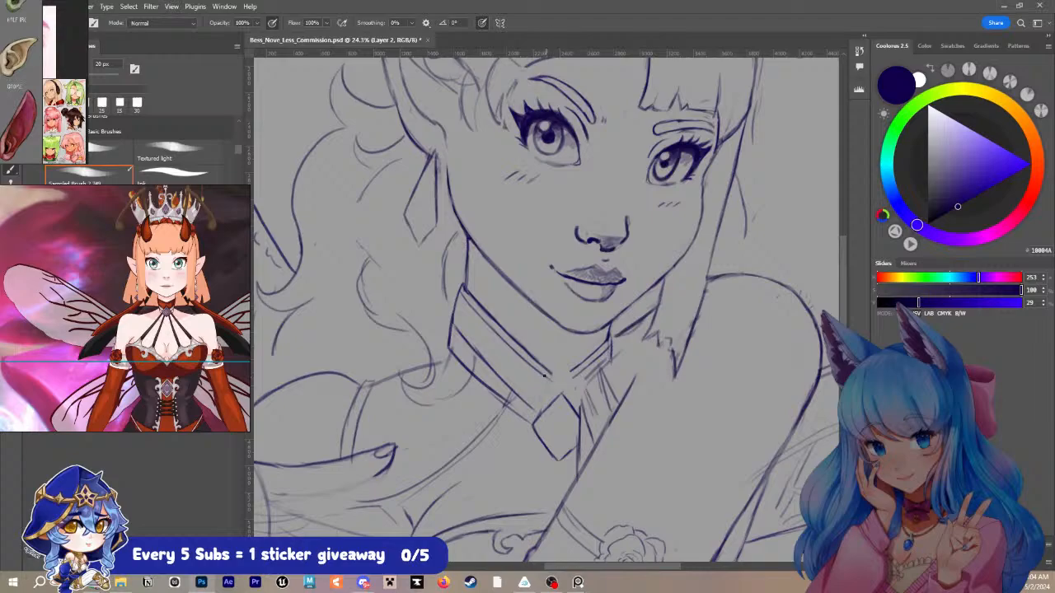
# - Join the choker's upper trim at the centre, extend its lower edge around the gem, and add a smaller diamond inside it
pyautogui.moveTo(547, 375); pyautogui.dragTo(558, 387)
pyautogui.moveTo(487, 388); pyautogui.dragTo(521, 420)
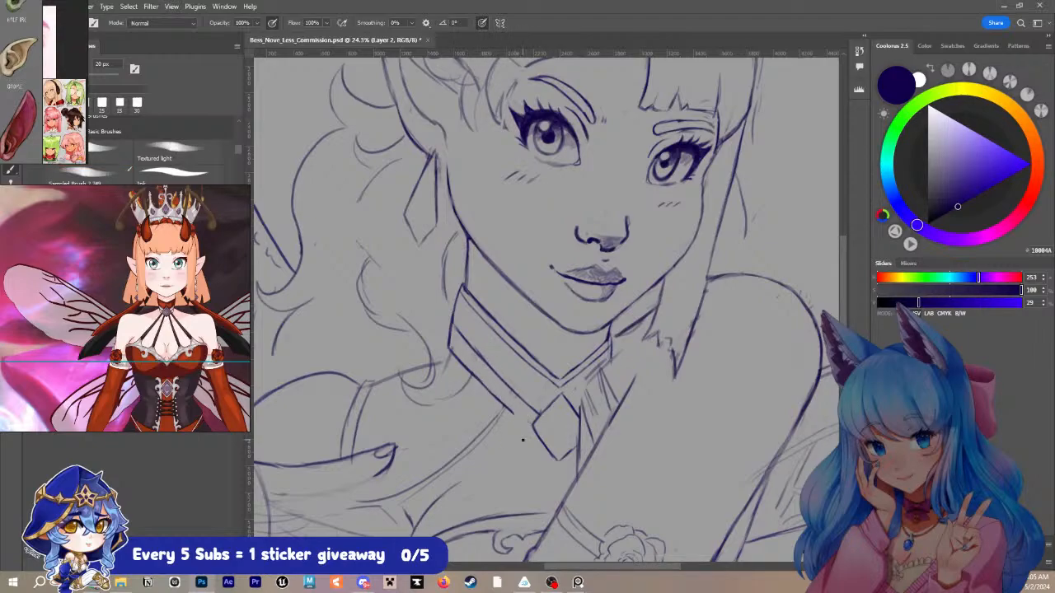
pyautogui.moveTo(513, 412); pyautogui.dragTo(550, 450)
pyautogui.moveTo(560, 409)
pyautogui.mouseDown()
pyautogui.moveTo(543, 426)
pyautogui.moveTo(558, 450)
pyautogui.mouseUp()
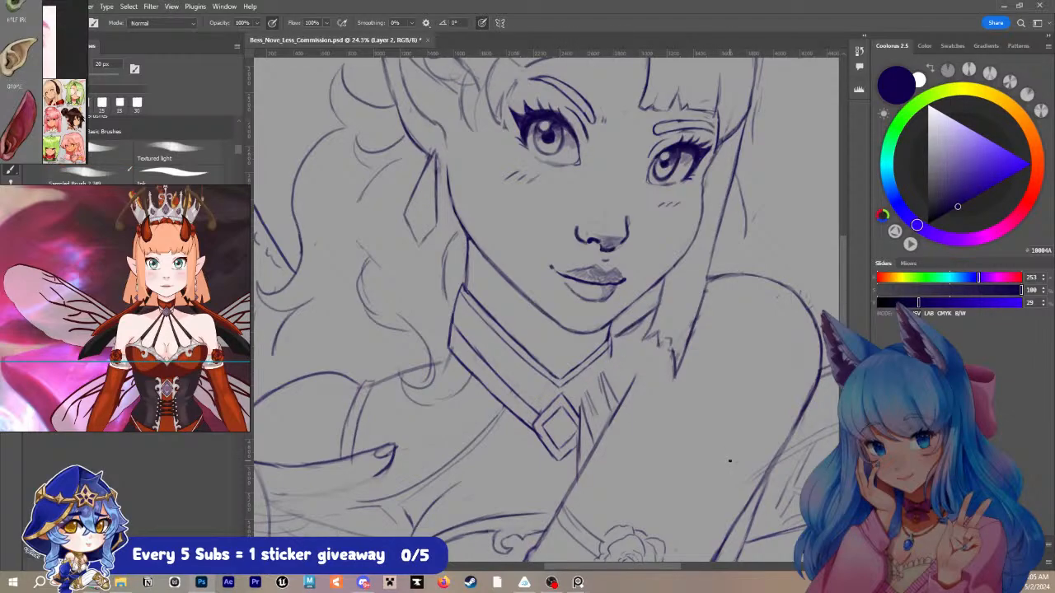
# - Clean up the choker's far side, redraw its lower trim and the gem frame's edge, and add inner trim with a 15 px brush
pyautogui.moveTo(612, 353)
pyautogui.mouseDown()
pyautogui.moveTo(608, 380)
pyautogui.moveTo(574, 412)
pyautogui.mouseUp()
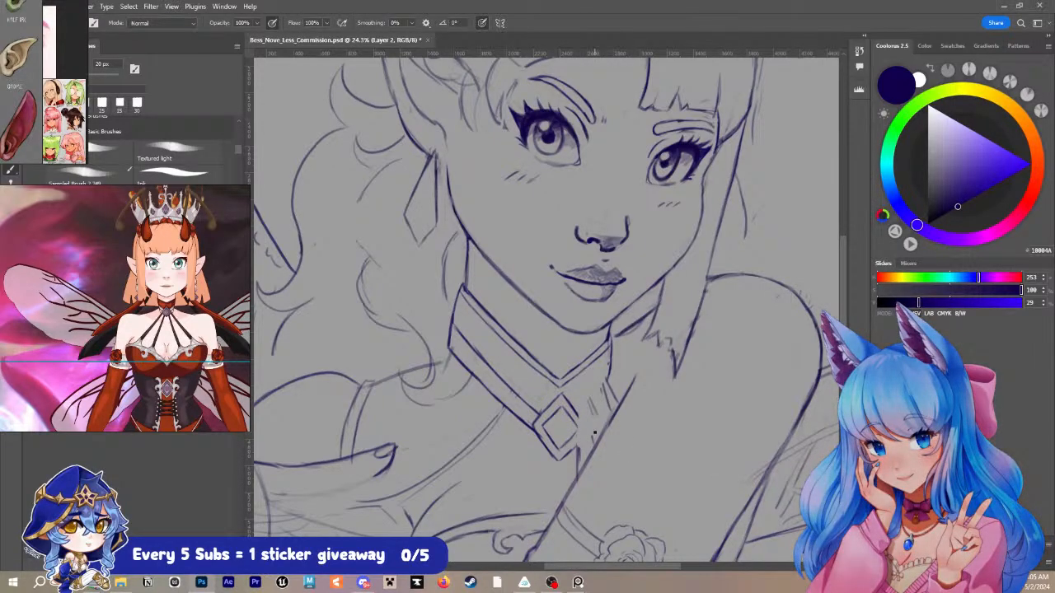
pyautogui.moveTo(576, 410); pyautogui.dragTo(586, 426)
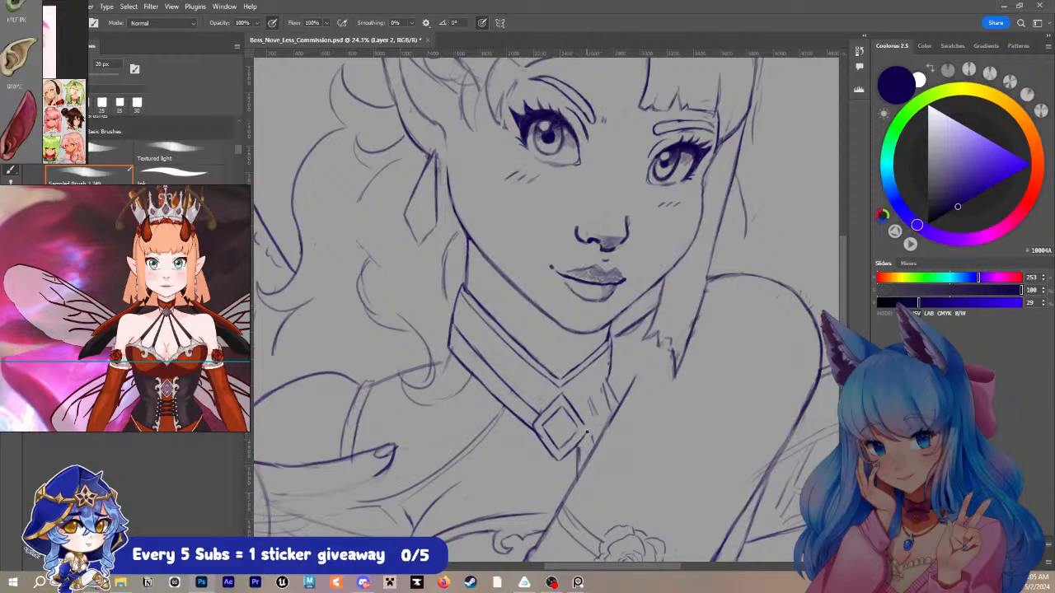
pyautogui.moveTo(587, 429); pyautogui.dragTo(585, 436)
pyautogui.moveTo(610, 376); pyautogui.dragTo(586, 417)
pyautogui.hotkey('ctrl', 'z')
pyautogui.moveTo(610, 372); pyautogui.dragTo(585, 417)
pyautogui.press('[')
pyautogui.moveTo(589, 405); pyautogui.dragTo(608, 379)
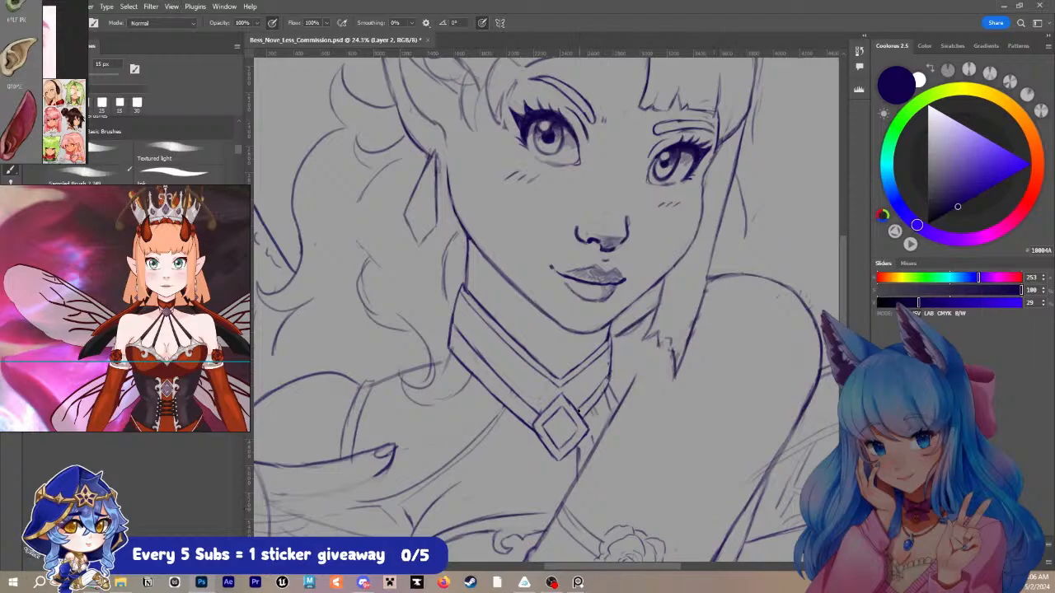
# - Tidy the choker's far lower edge with a 10 px brush, then draw the strap lines below the gem and beside the choker
pyautogui.moveTo(580, 409); pyautogui.dragTo(608, 381)
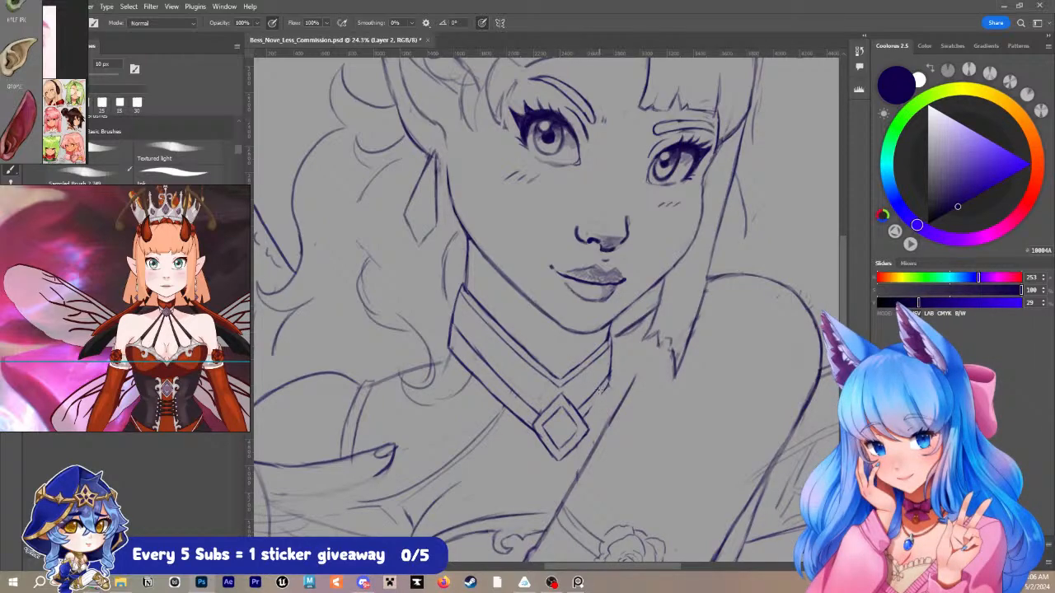
pyautogui.press('b')
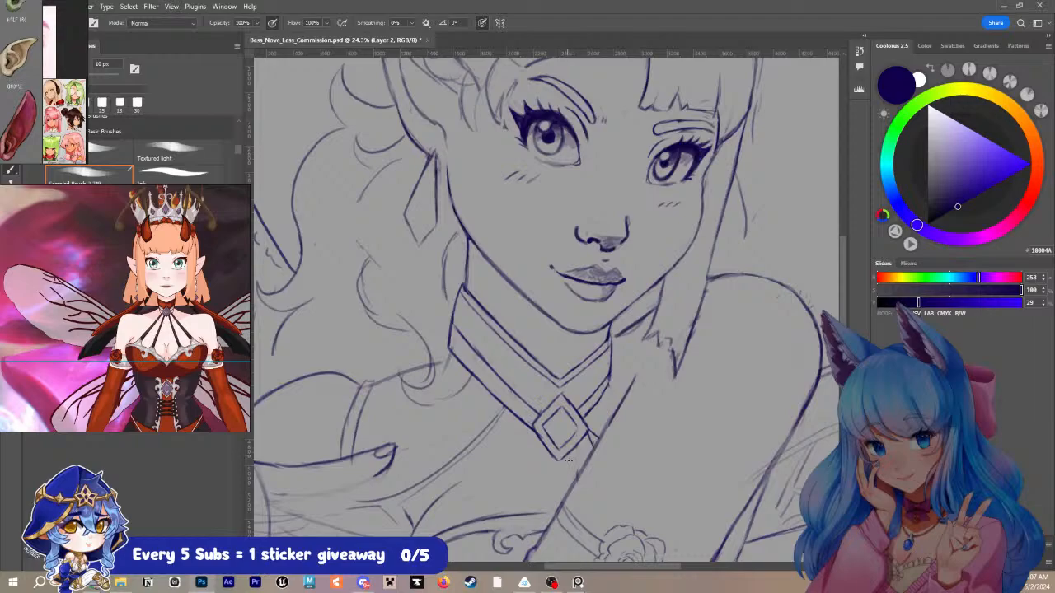
pyautogui.moveTo(568, 454)
pyautogui.mouseDown()
pyautogui.moveTo(568, 473)
pyautogui.moveTo(576, 462)
pyautogui.moveTo(580, 470)
pyautogui.moveTo(571, 477)
pyautogui.mouseUp()
pyautogui.moveTo(609, 382); pyautogui.dragTo(613, 403)
pyautogui.moveTo(640, 322); pyautogui.dragTo(655, 307)
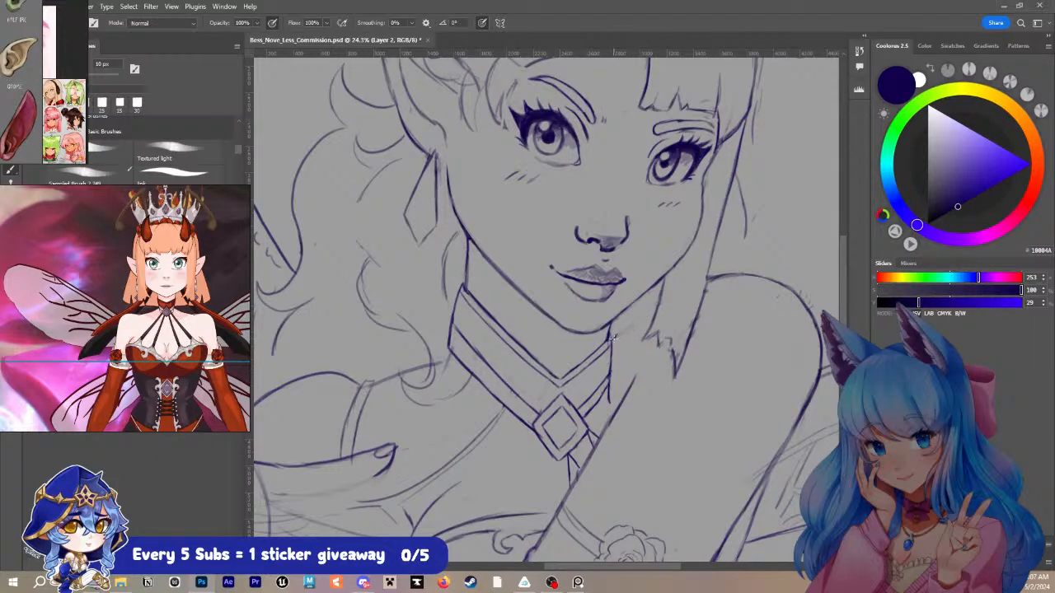
# - Clean up the far hair lock's inner edge beside the neck and redraw its jagged tips with a 20 px brush
pyautogui.press('b')
pyautogui.press('e')
pyautogui.moveTo(657, 322)
pyautogui.mouseDown()
pyautogui.moveTo(646, 342)
pyautogui.moveTo(664, 297)
pyautogui.moveTo(641, 338)
pyautogui.mouseUp()
pyautogui.press('b')
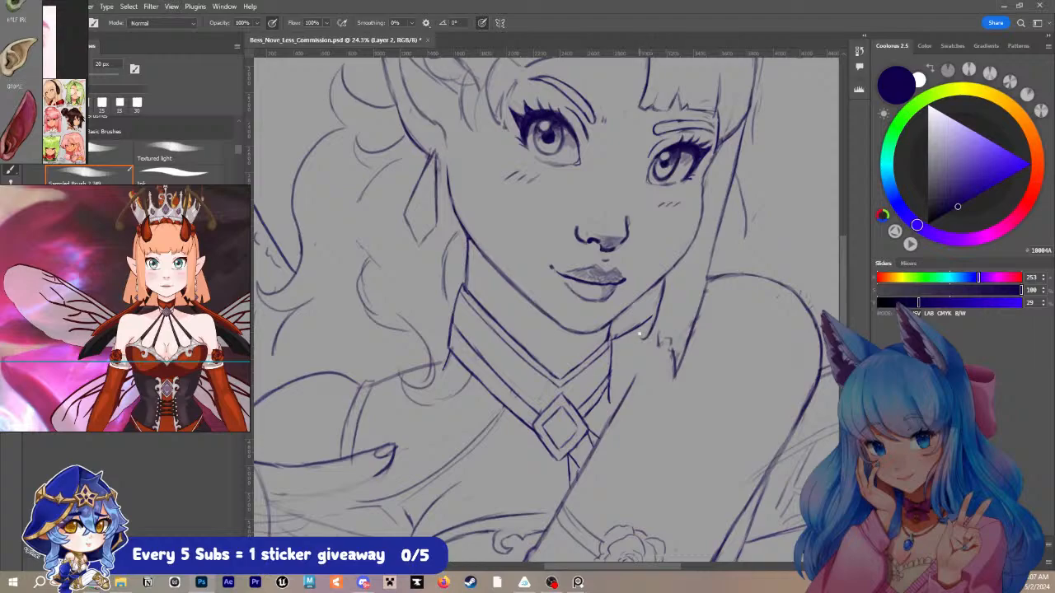
pyautogui.hotkey('ctrl', 'z')
pyautogui.press(']')
pyautogui.moveTo(664, 282); pyautogui.dragTo(659, 295)
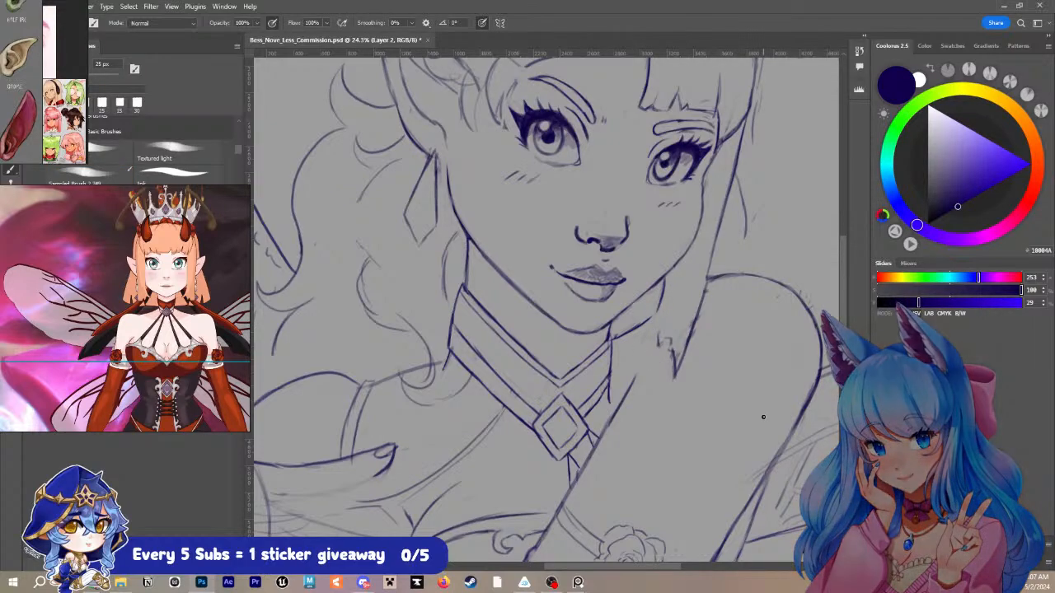
pyautogui.press('[')
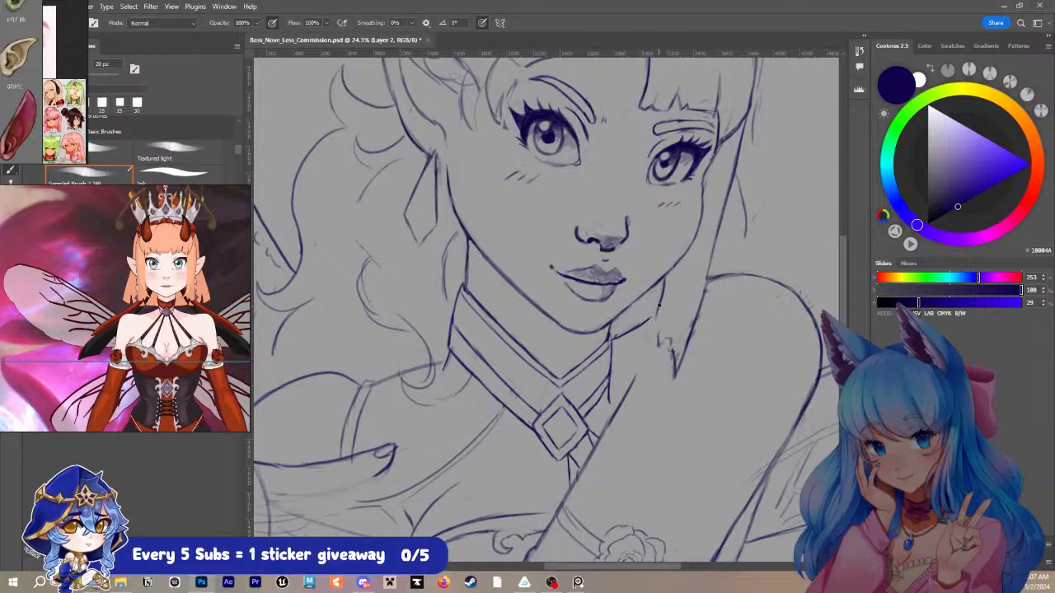
pyautogui.moveTo(658, 306)
pyautogui.mouseDown()
pyautogui.moveTo(643, 334)
pyautogui.moveTo(669, 328)
pyautogui.moveTo(660, 325)
pyautogui.moveTo(655, 339)
pyautogui.moveTo(676, 372)
pyautogui.mouseUp()
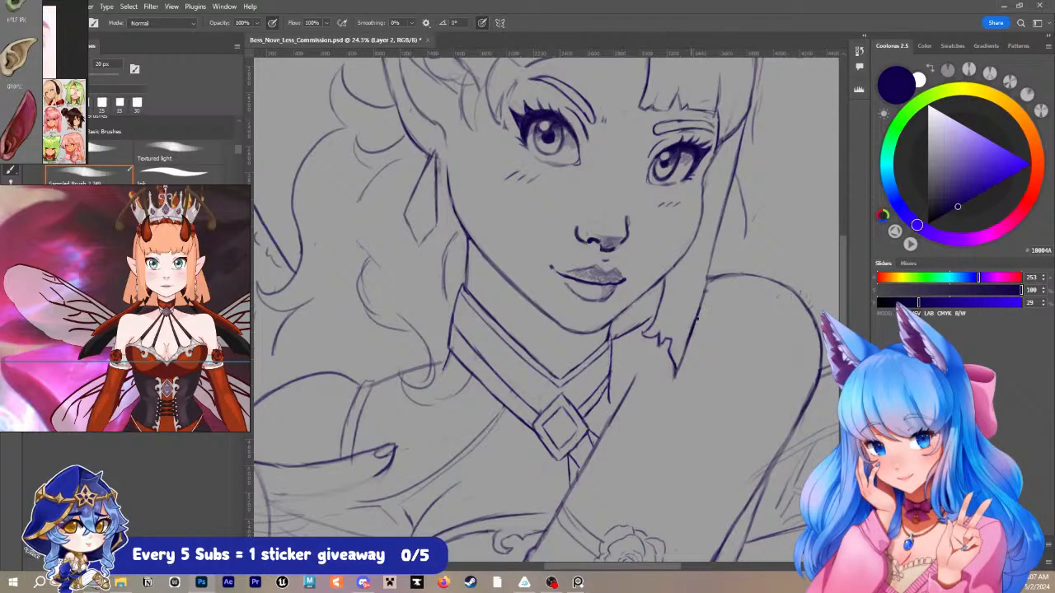
pyautogui.moveTo(718, 268); pyautogui.dragTo(649, 340)
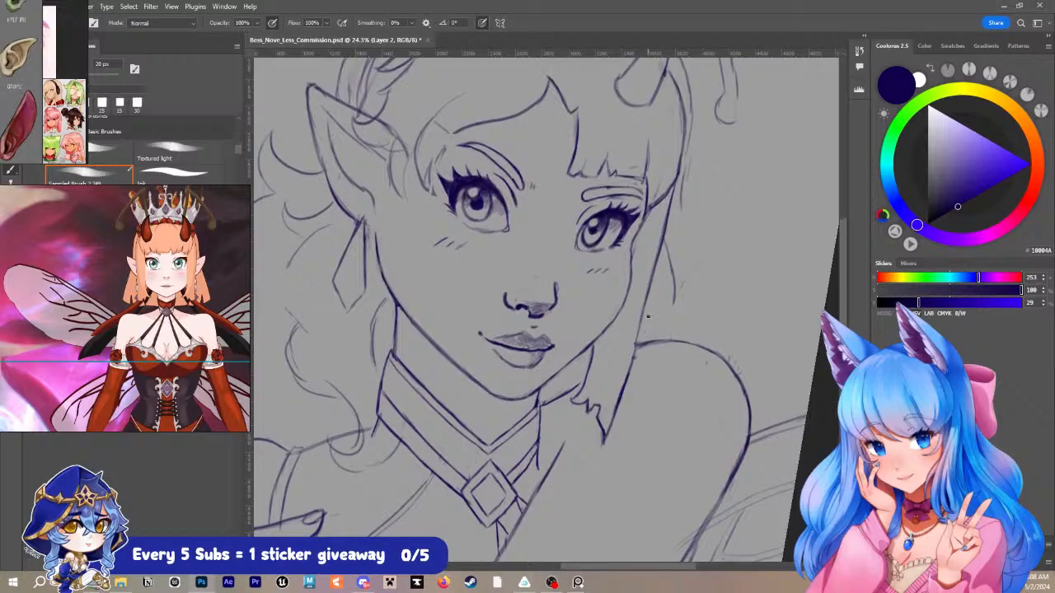
pyautogui.press(']')
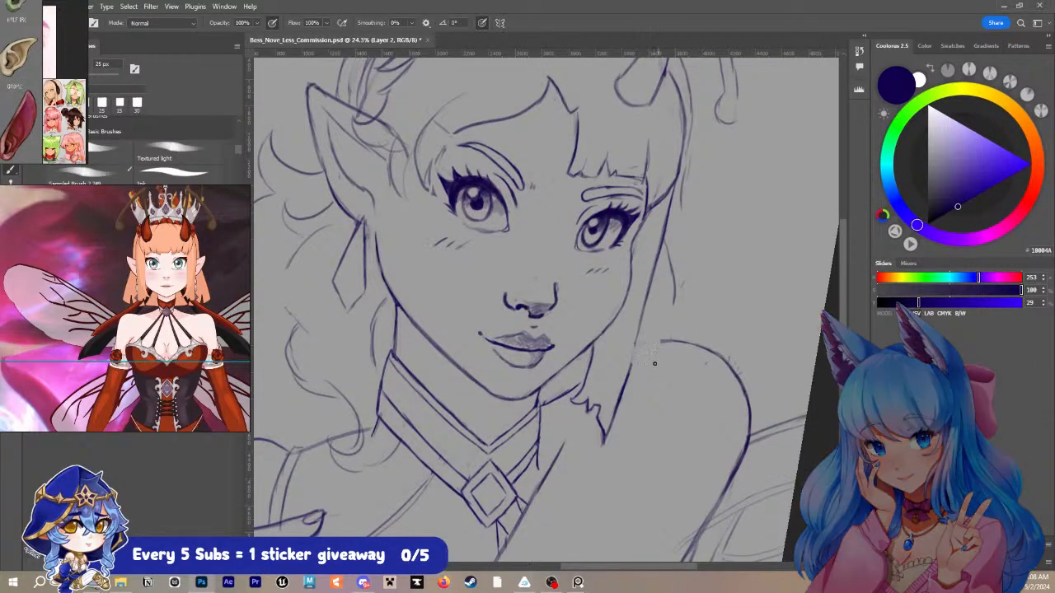
pyautogui.press('[')
pyautogui.press('[')
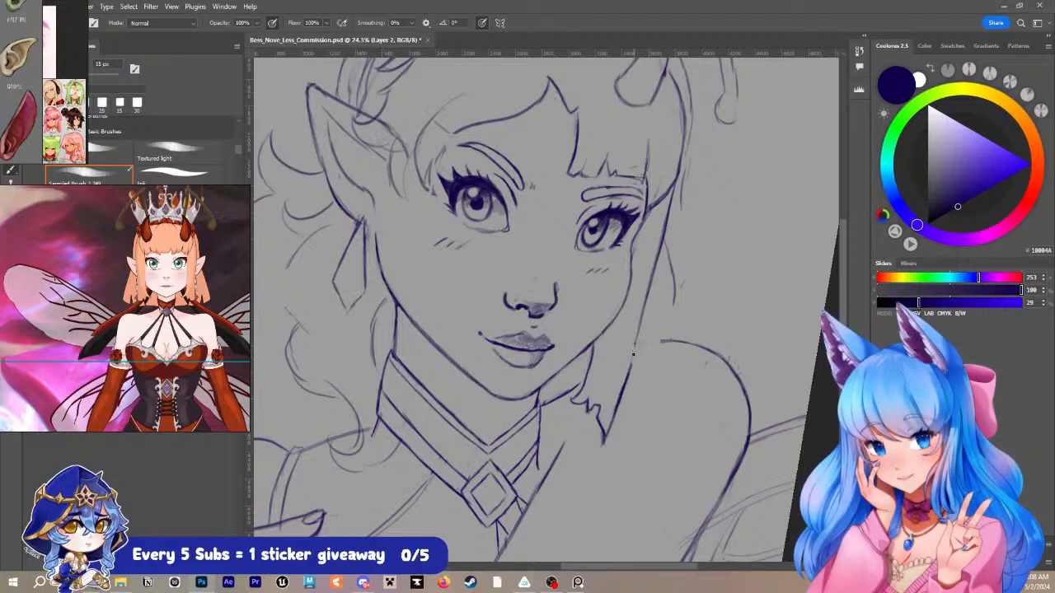
pyautogui.moveTo(632, 355)
pyautogui.mouseDown()
pyautogui.moveTo(658, 342)
pyautogui.moveTo(632, 364)
pyautogui.moveTo(635, 345)
pyautogui.moveTo(629, 373)
pyautogui.mouseUp()
pyautogui.hotkey('ctrl', 'z')
pyautogui.hotkey('ctrl', 'z')
pyautogui.hotkey('ctrl', 'z')
# - Redraw the far hair lock's edge where it meets the shoulder and beside the far eyebrow with a 15 px brush
pyautogui.moveTo(637, 338); pyautogui.dragTo(626, 373)
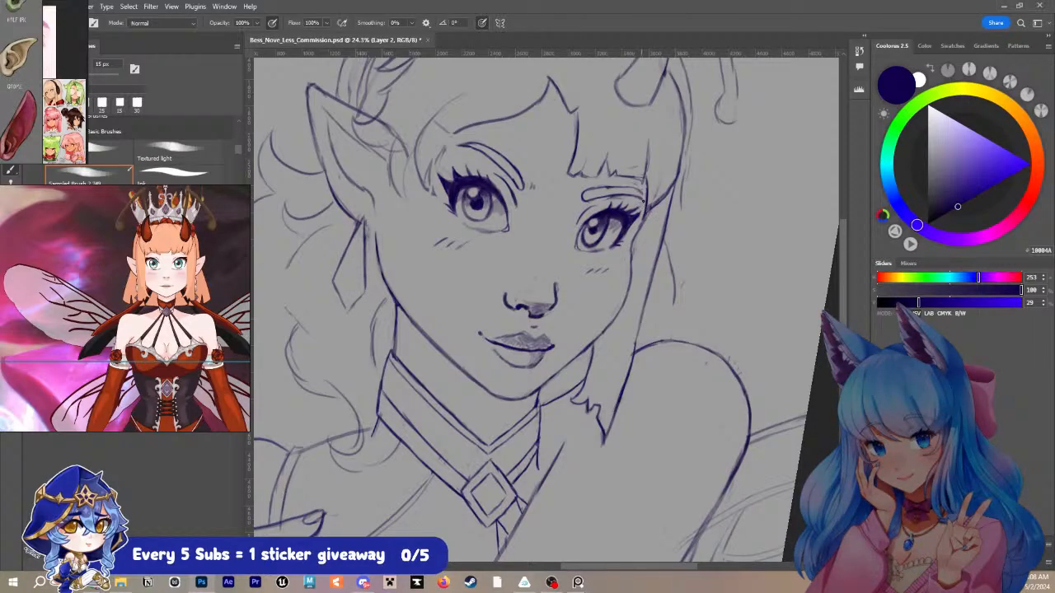
pyautogui.moveTo(646, 189); pyautogui.dragTo(644, 204)
# - Strengthen the near ear's inner contour and the far cheek line down towards the jaw
pyautogui.moveTo(529, 230)
pyautogui.mouseDown()
pyautogui.moveTo(566, 313)
pyautogui.moveTo(575, 371)
pyautogui.mouseUp()
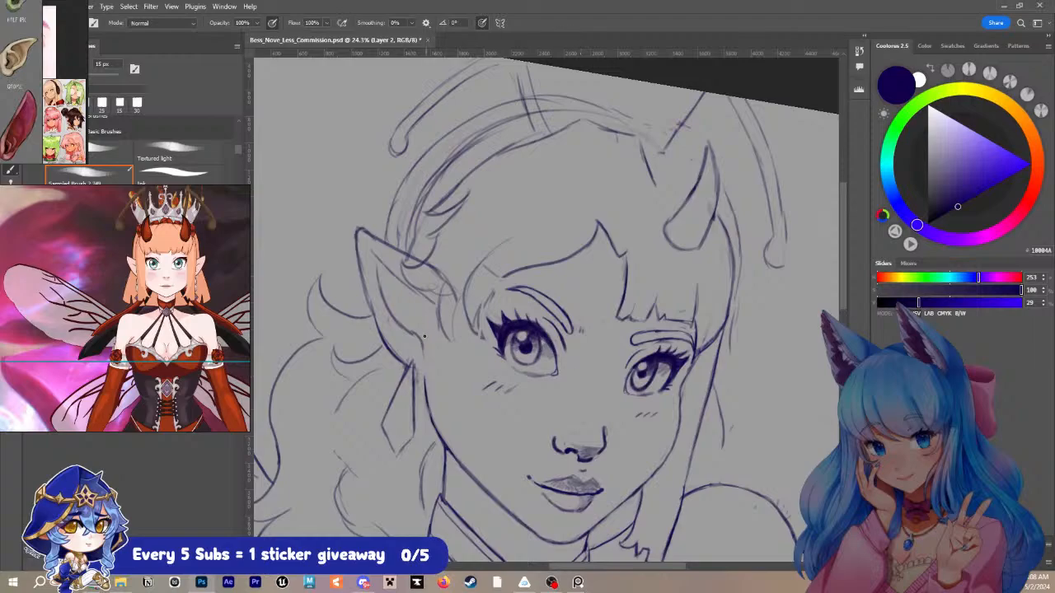
pyautogui.moveTo(414, 334)
pyautogui.mouseDown()
pyautogui.moveTo(420, 358)
pyautogui.moveTo(380, 295)
pyautogui.moveTo(380, 272)
pyautogui.mouseUp()
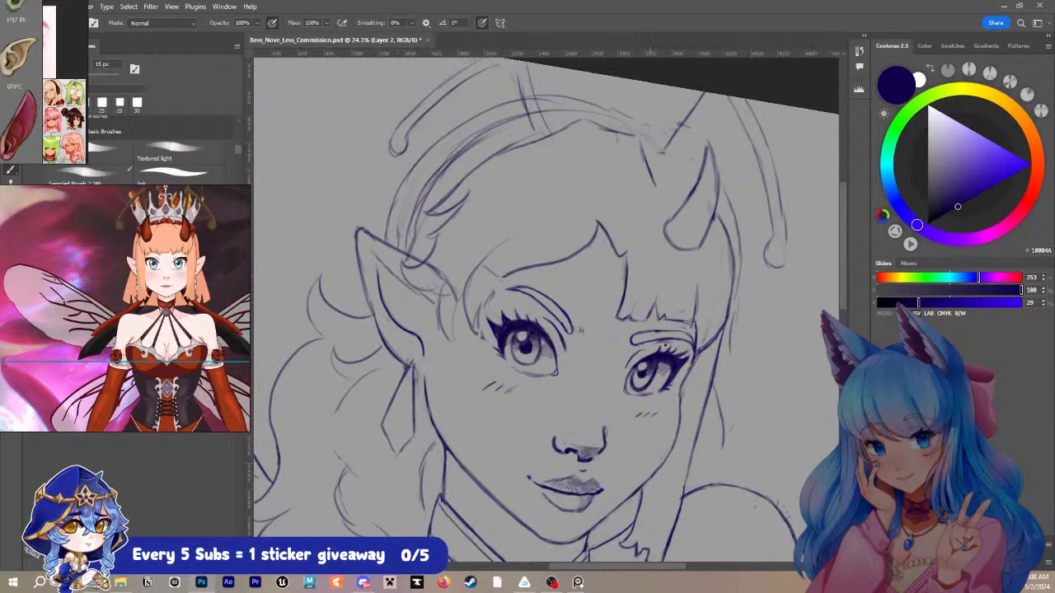
pyautogui.moveTo(708, 372); pyautogui.dragTo(675, 302)
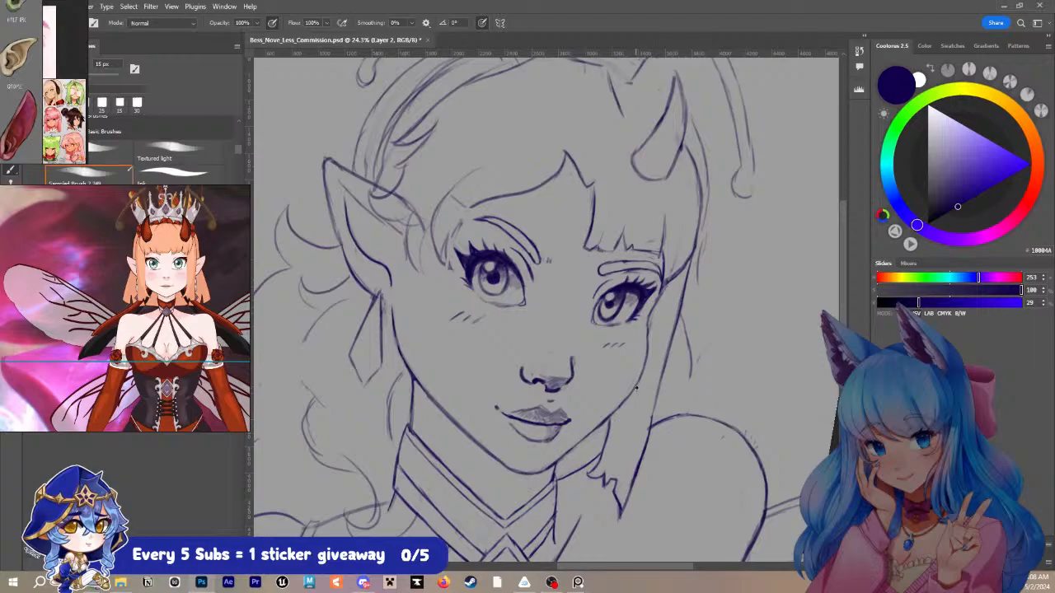
pyautogui.moveTo(637, 389); pyautogui.dragTo(623, 418)
pyautogui.moveTo(636, 384)
pyautogui.mouseDown()
pyautogui.moveTo(633, 419)
pyautogui.moveTo(620, 418)
pyautogui.mouseUp()
# - Redraw the hair curl behind the near ear and the outer hair contour by the far temple with a 20 px brush
pyautogui.press('z')
pyautogui.moveTo(701, 311); pyautogui.dragTo(693, 258)
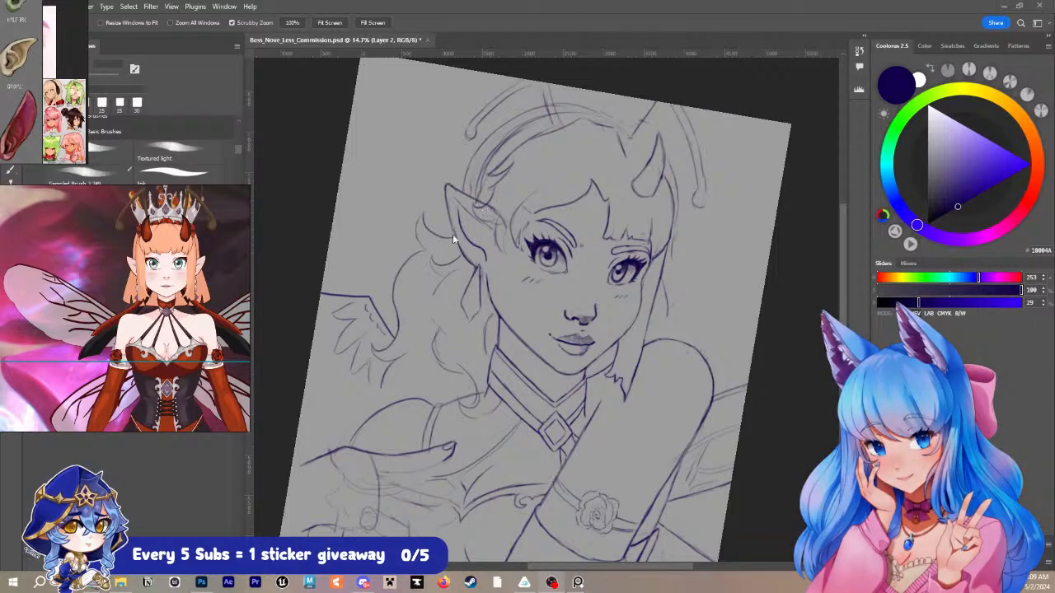
pyautogui.scroll(1, 457, 240)
pyautogui.press('b')
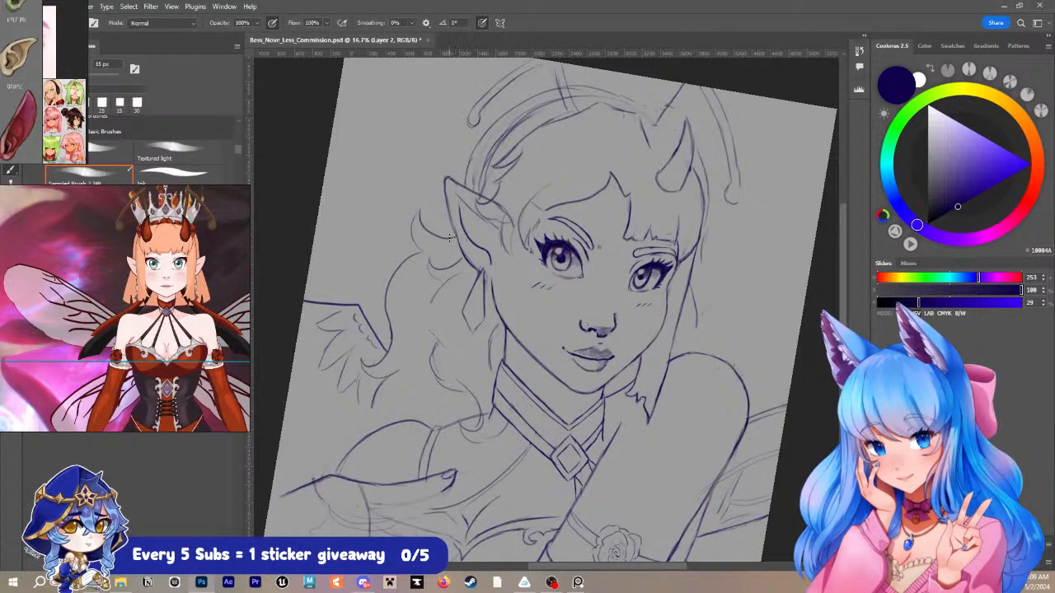
pyautogui.press(']')
pyautogui.moveTo(419, 251)
pyautogui.mouseDown()
pyautogui.moveTo(417, 223)
pyautogui.moveTo(413, 239)
pyautogui.mouseUp()
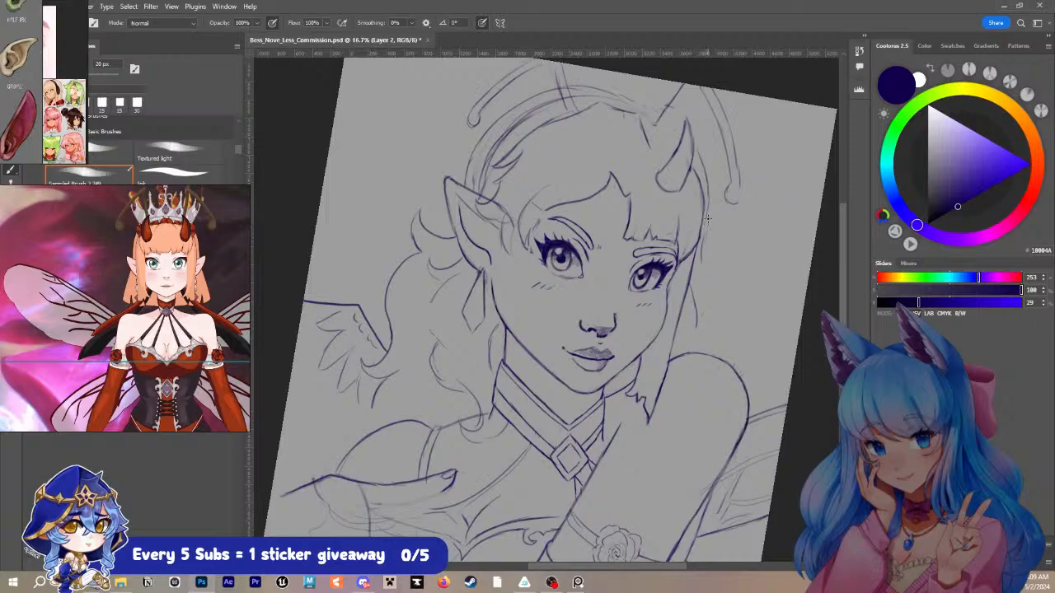
pyautogui.moveTo(715, 204); pyautogui.dragTo(677, 233)
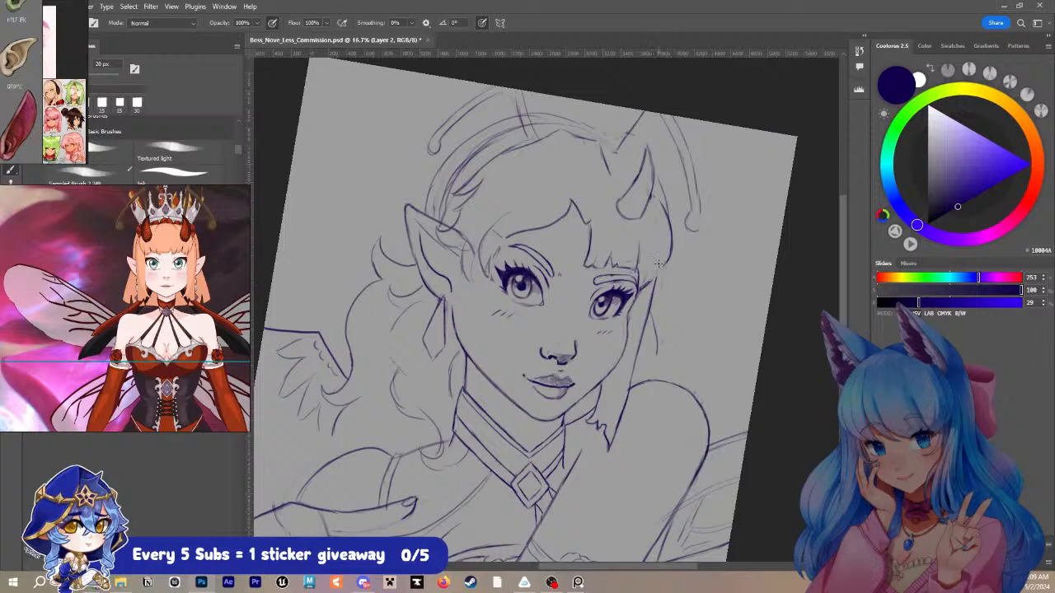
pyautogui.moveTo(644, 287); pyautogui.dragTo(669, 262)
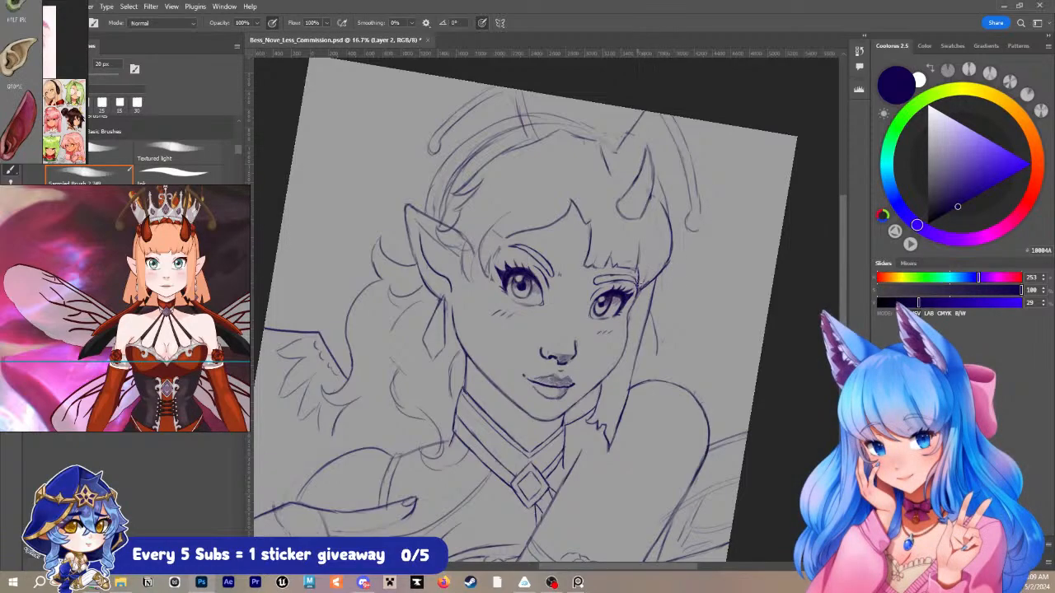
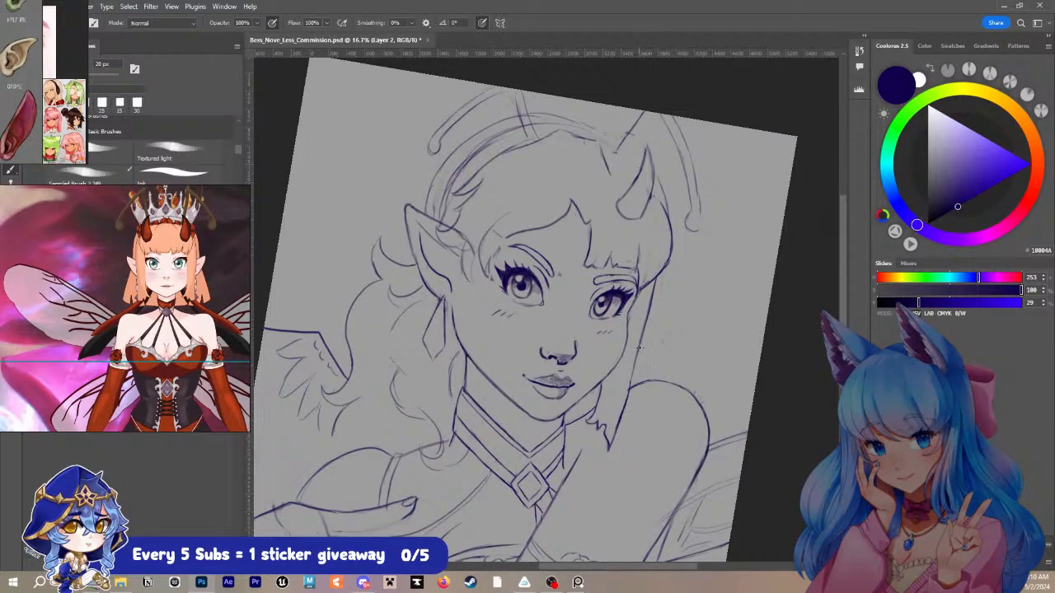
# - Extend the outer hair line beside the far cheek down to the raised shoulder
pyautogui.moveTo(640, 347)
pyautogui.mouseDown()
pyautogui.moveTo(644, 386)
pyautogui.moveTo(643, 345)
pyautogui.mouseUp()
pyautogui.moveTo(642, 385); pyautogui.dragTo(657, 382)
pyautogui.moveTo(674, 269); pyautogui.dragTo(705, 312)
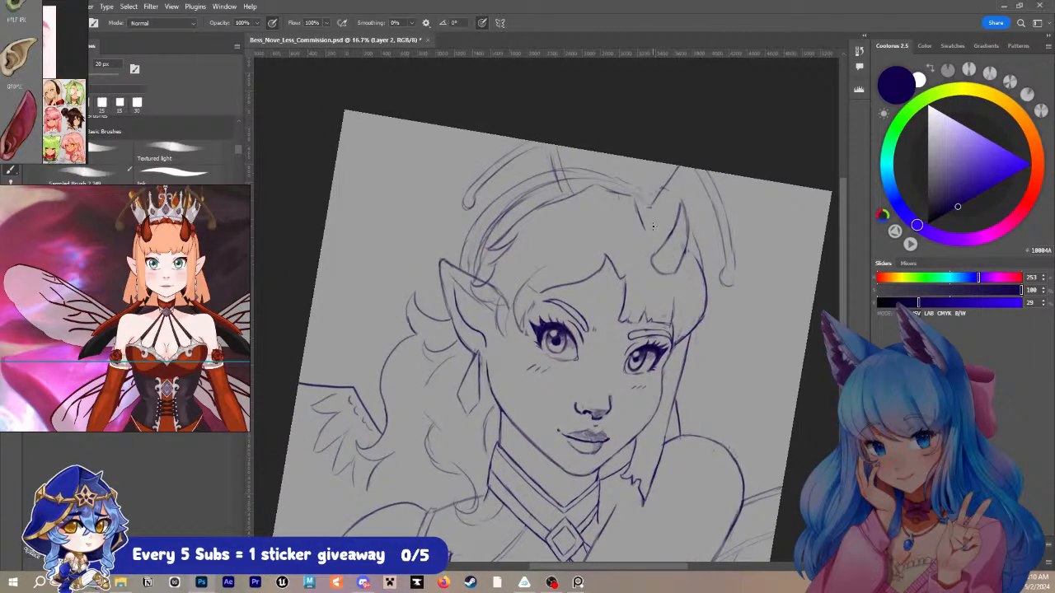
# - Reframe the reference board to show both characters' heads and headpieces up close
pyautogui.scroll(-5, 170, 274)
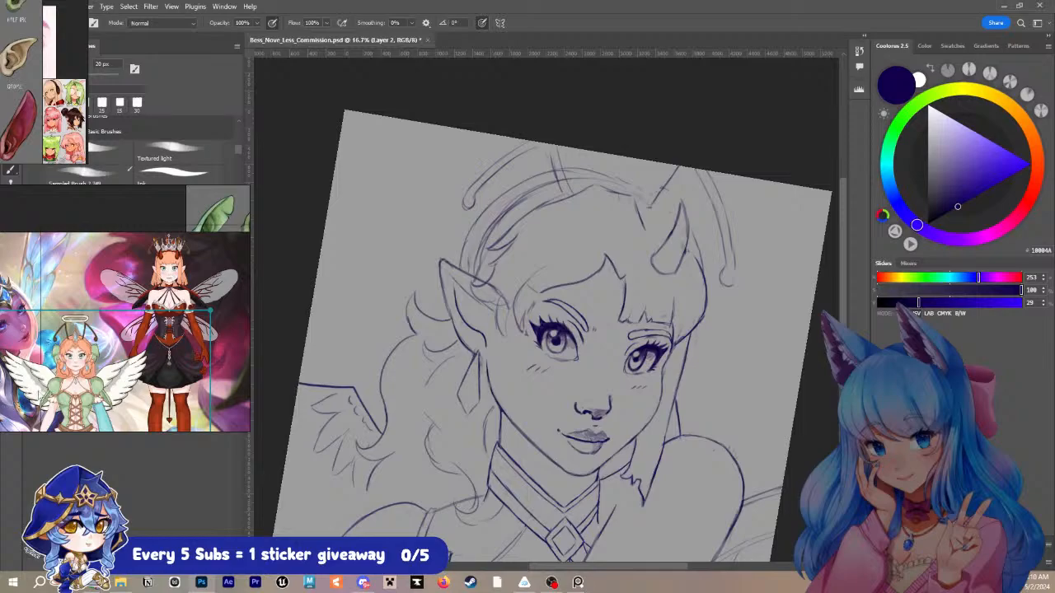
pyautogui.click(169, 284)
pyautogui.scroll(4, 162, 299)
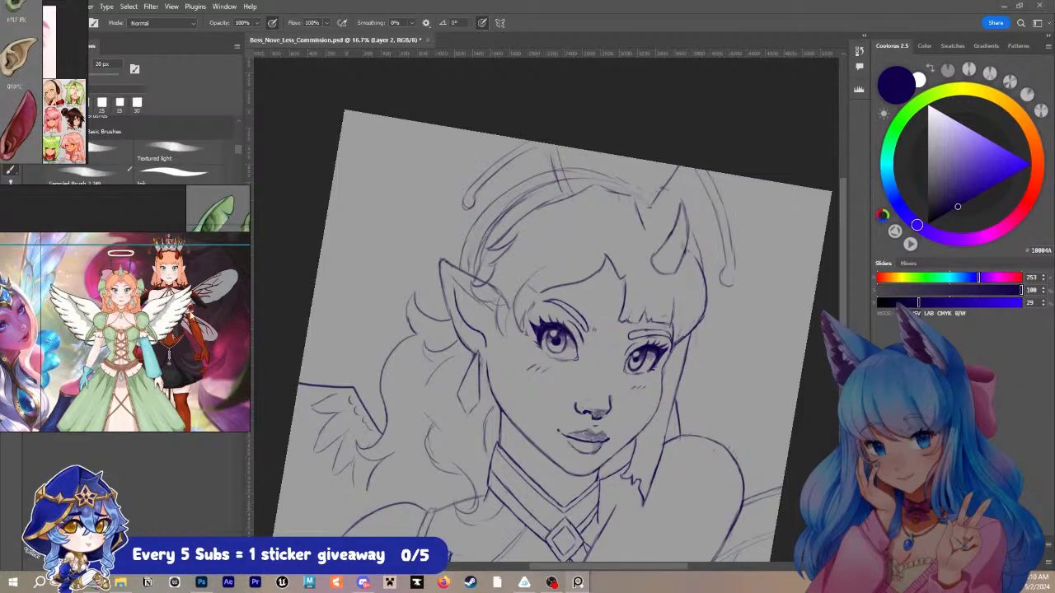
pyautogui.moveTo(162, 299); pyautogui.dragTo(164, 362)
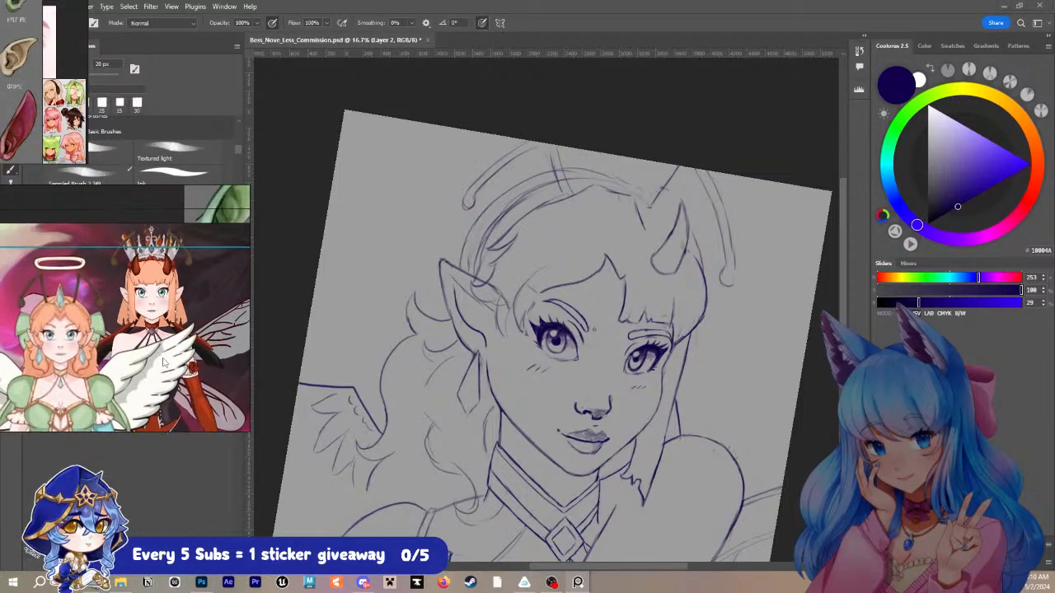
pyautogui.click(662, 240)
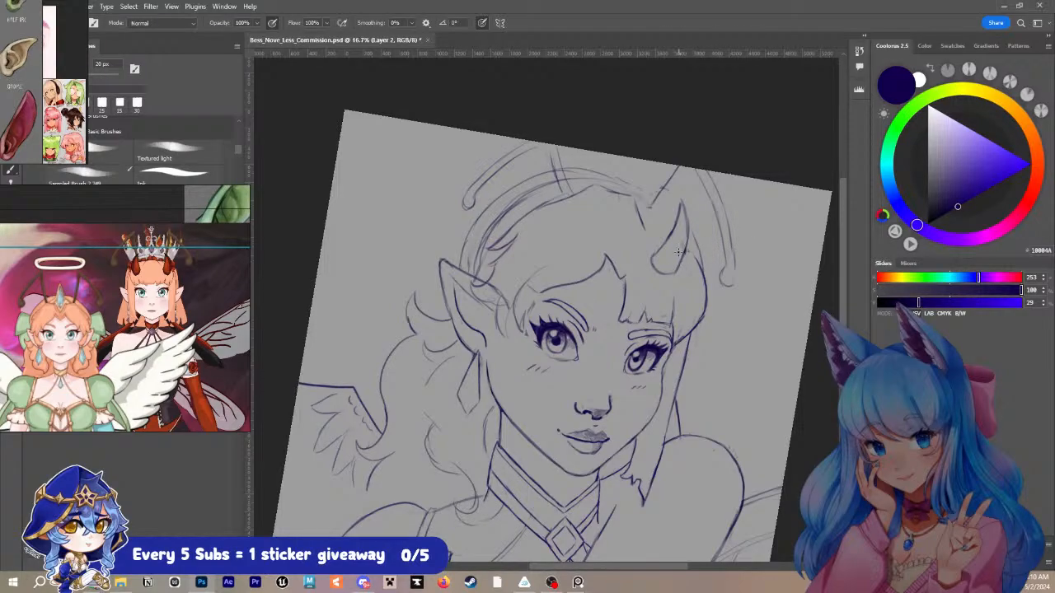
# - Lasso the horn and transform it slightly outward, towards the far side of the head
pyautogui.press('l')
pyautogui.moveTo(669, 247)
pyautogui.mouseDown()
pyautogui.moveTo(647, 278)
pyautogui.moveTo(679, 279)
pyautogui.moveTo(693, 219)
pyautogui.moveTo(668, 192)
pyautogui.mouseUp()
pyautogui.hotkey('ctrl', 't')
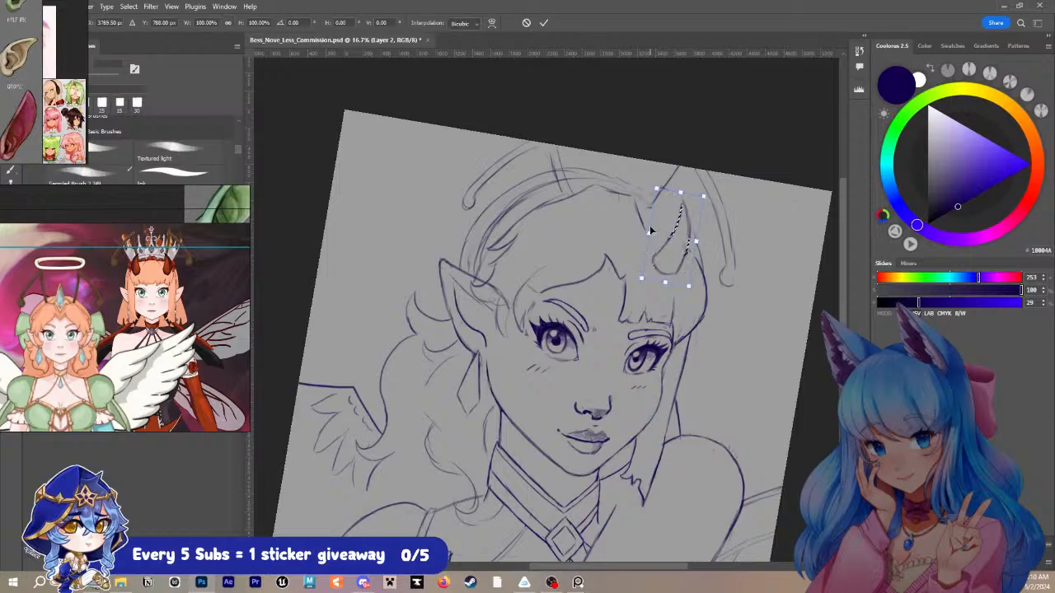
pyautogui.press('Return')
pyautogui.hotkey('ctrl', 'd')
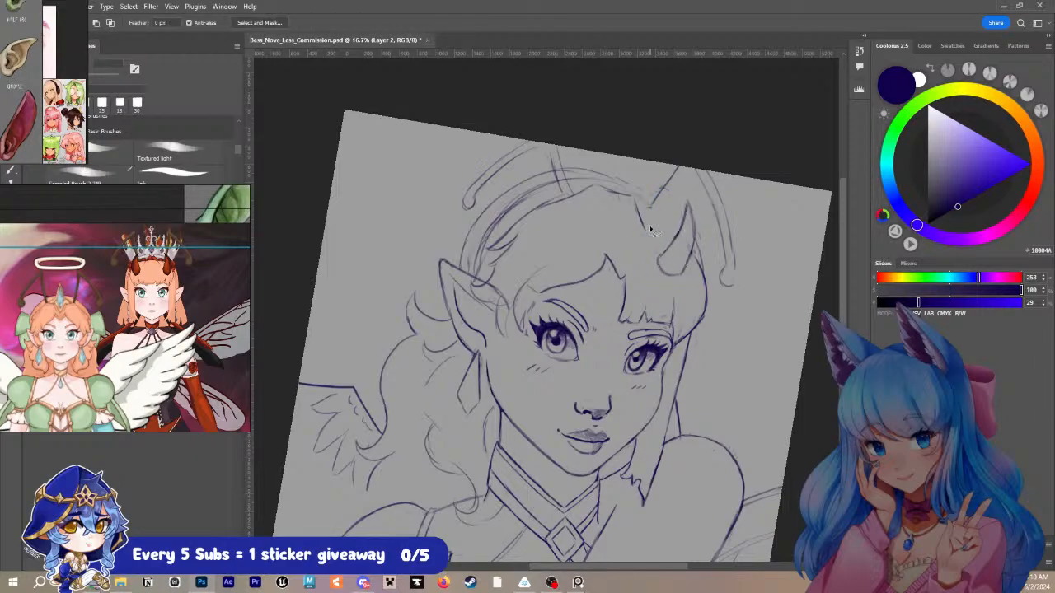
pyautogui.press('b')
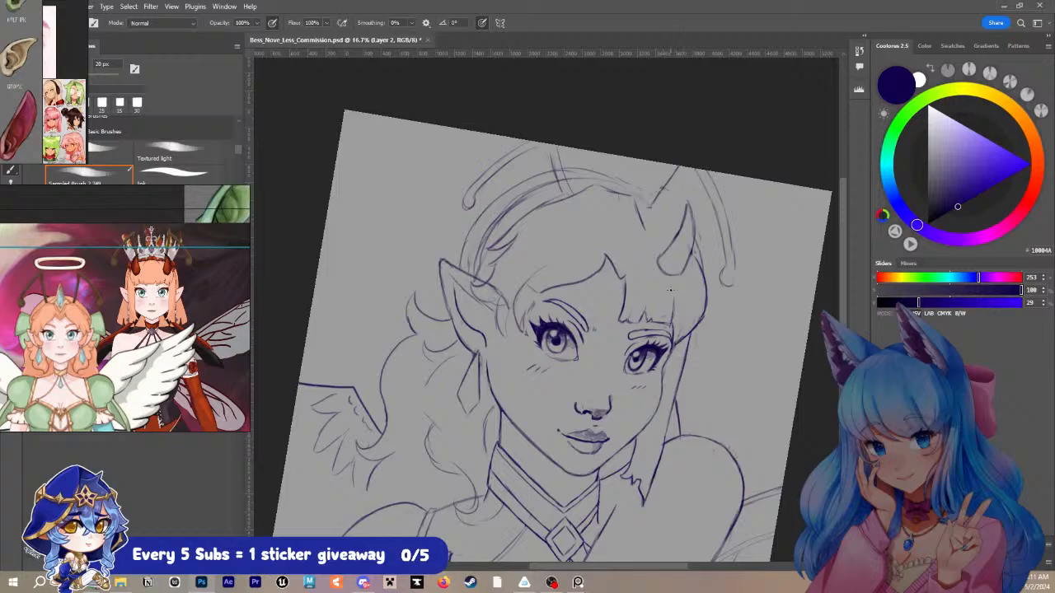
# - Redraw the curled bang tips between the near ear and near eye with a 25 px brush
pyautogui.moveTo(698, 334)
pyautogui.mouseDown()
pyautogui.moveTo(678, 227)
pyautogui.moveTo(680, 273)
pyautogui.mouseUp()
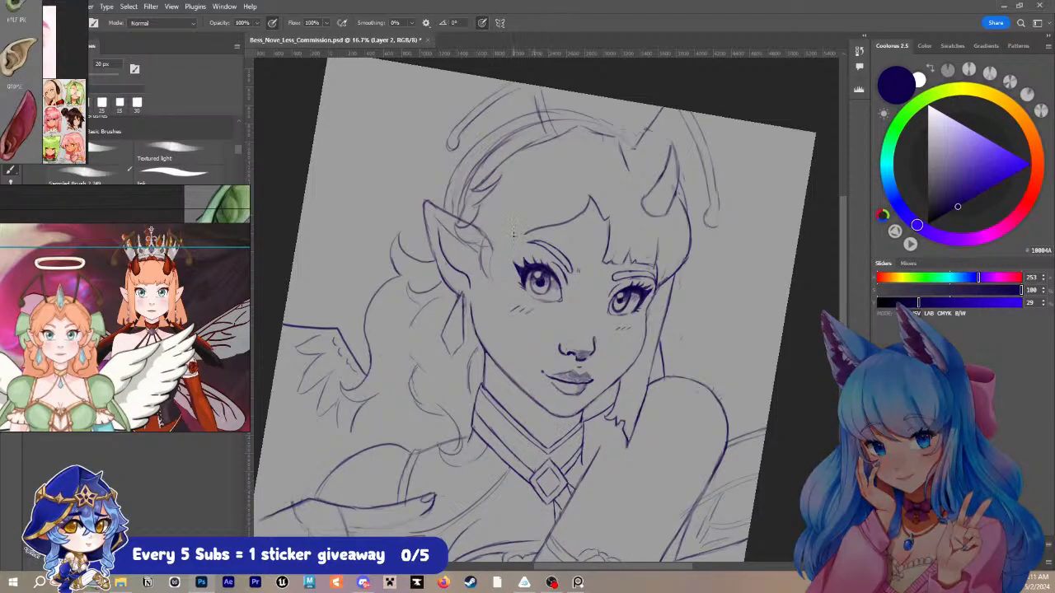
pyautogui.press(']')
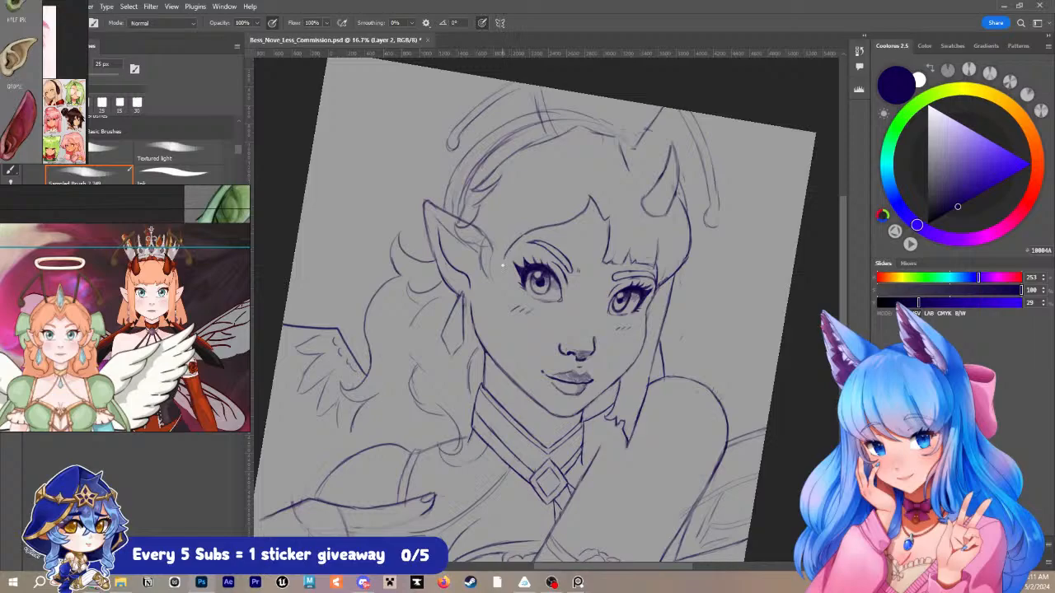
pyautogui.moveTo(501, 237)
pyautogui.mouseDown()
pyautogui.moveTo(526, 206)
pyautogui.moveTo(499, 235)
pyautogui.moveTo(504, 261)
pyautogui.mouseUp()
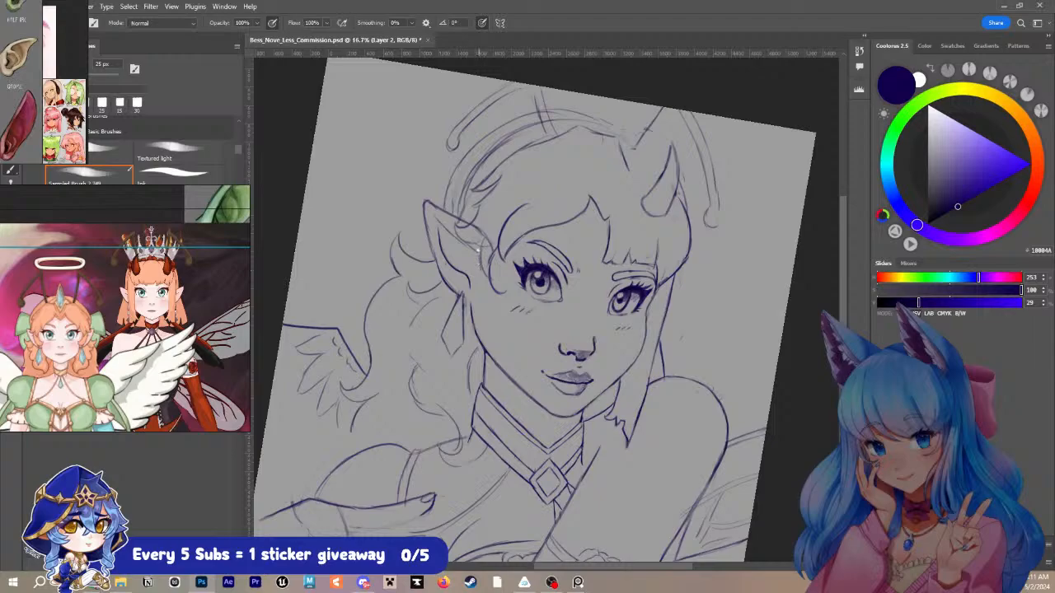
pyautogui.moveTo(479, 249)
pyautogui.mouseDown()
pyautogui.moveTo(473, 290)
pyautogui.moveTo(479, 301)
pyautogui.moveTo(498, 292)
pyautogui.mouseUp()
pyautogui.hotkey('ctrl', 'z')
pyautogui.hotkey('ctrl', 'z')
pyautogui.hotkey('ctrl', 'z')
pyautogui.hotkey('ctrl', 'z')
pyautogui.hotkey('ctrl', 'z')
pyautogui.hotkey('ctrl', 'z')
pyautogui.moveTo(501, 249)
pyautogui.mouseDown()
pyautogui.moveTo(490, 270)
pyautogui.moveTo(503, 289)
pyautogui.mouseUp()
pyautogui.moveTo(483, 246)
pyautogui.mouseDown()
pyautogui.moveTo(473, 293)
pyautogui.moveTo(503, 293)
pyautogui.mouseUp()
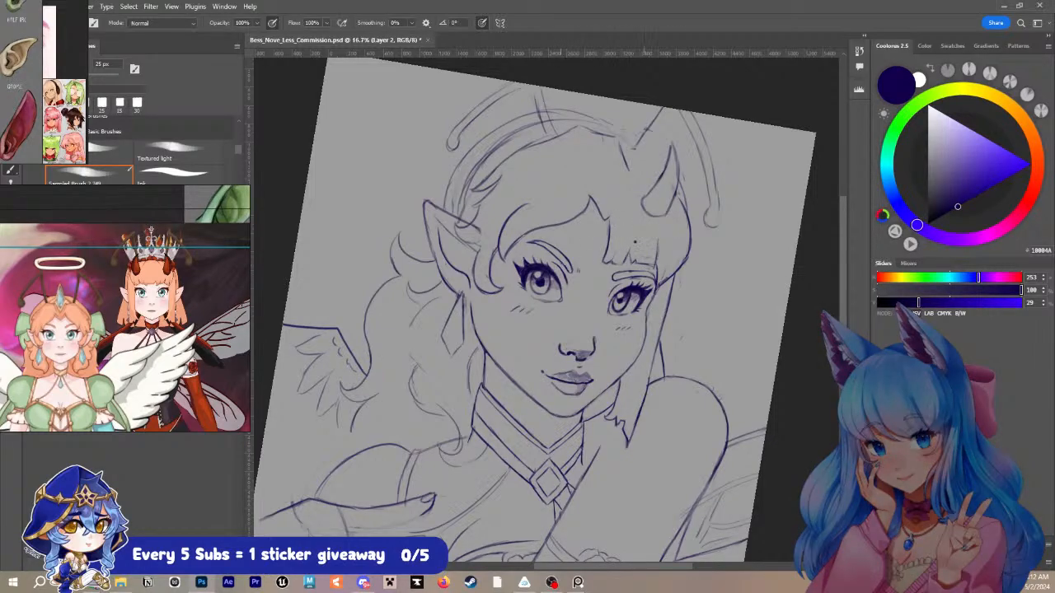
pyautogui.moveTo(569, 233); pyautogui.dragTo(615, 286)
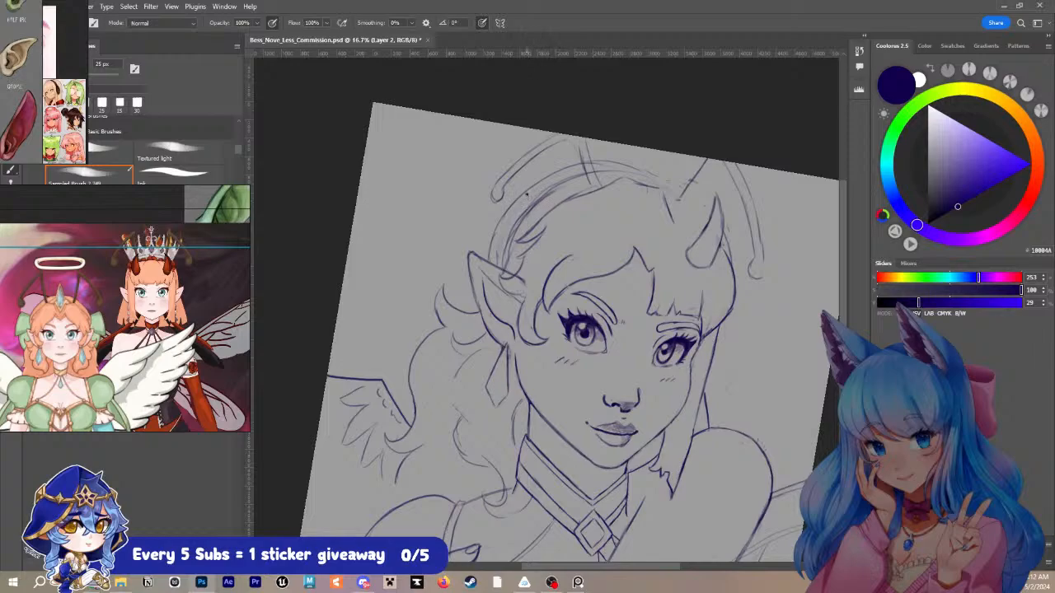
pyautogui.moveTo(531, 183)
pyautogui.mouseDown()
pyautogui.moveTo(457, 157)
pyautogui.moveTo(439, 182)
pyautogui.moveTo(456, 156)
pyautogui.moveTo(445, 256)
pyautogui.mouseUp()
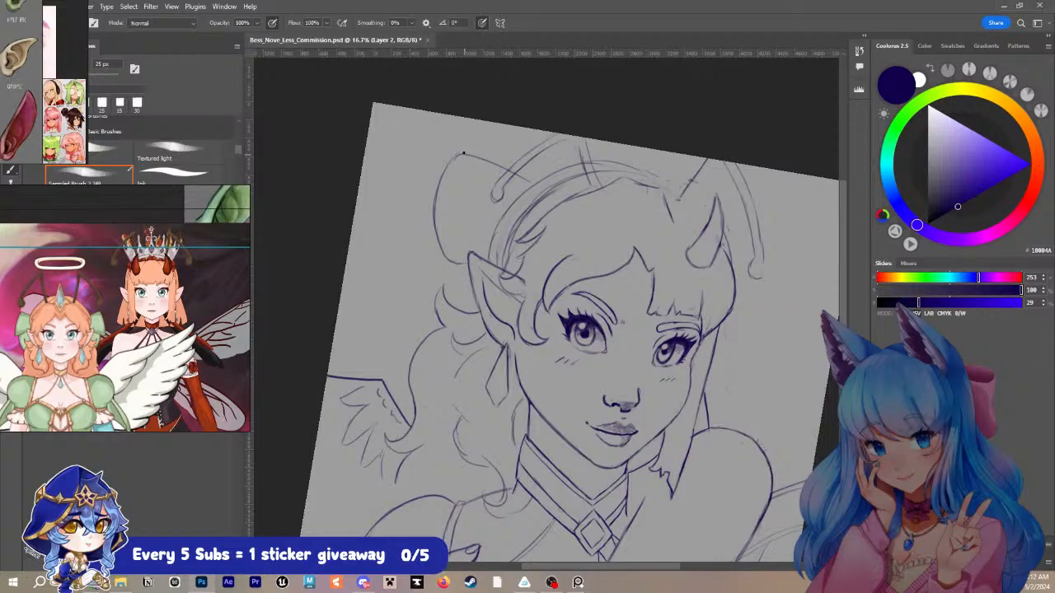
pyautogui.moveTo(462, 151); pyautogui.dragTo(499, 160)
pyautogui.press('e')
pyautogui.moveTo(437, 178); pyautogui.dragTo(449, 257)
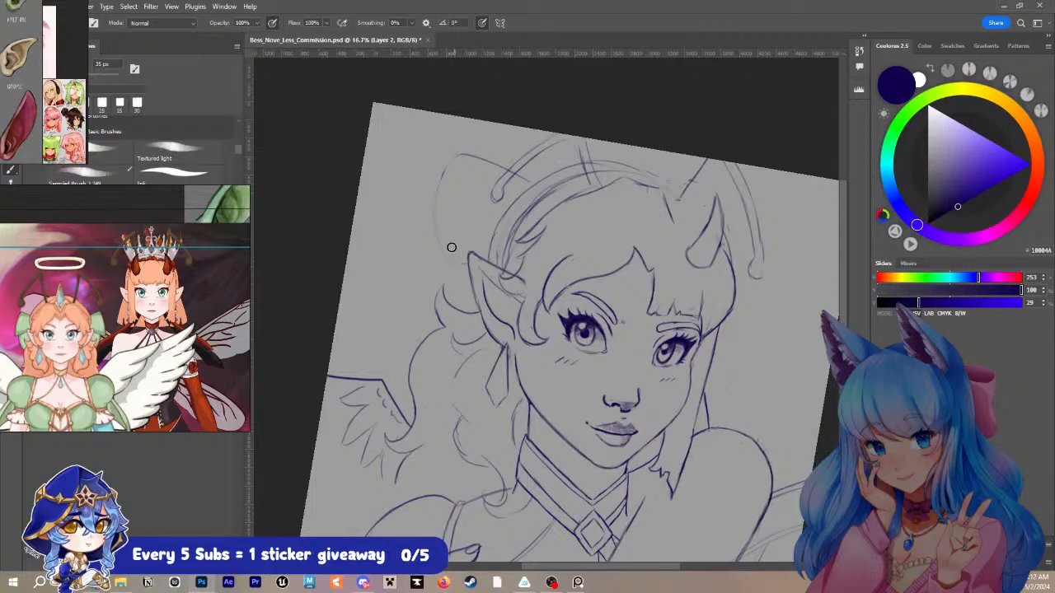
pyautogui.moveTo(442, 175); pyautogui.dragTo(486, 157)
pyautogui.moveTo(454, 261); pyautogui.dragTo(452, 162)
pyautogui.press('b')
pyautogui.moveTo(530, 181)
pyautogui.mouseDown()
pyautogui.moveTo(478, 159)
pyautogui.moveTo(454, 202)
pyautogui.moveTo(453, 238)
pyautogui.mouseUp()
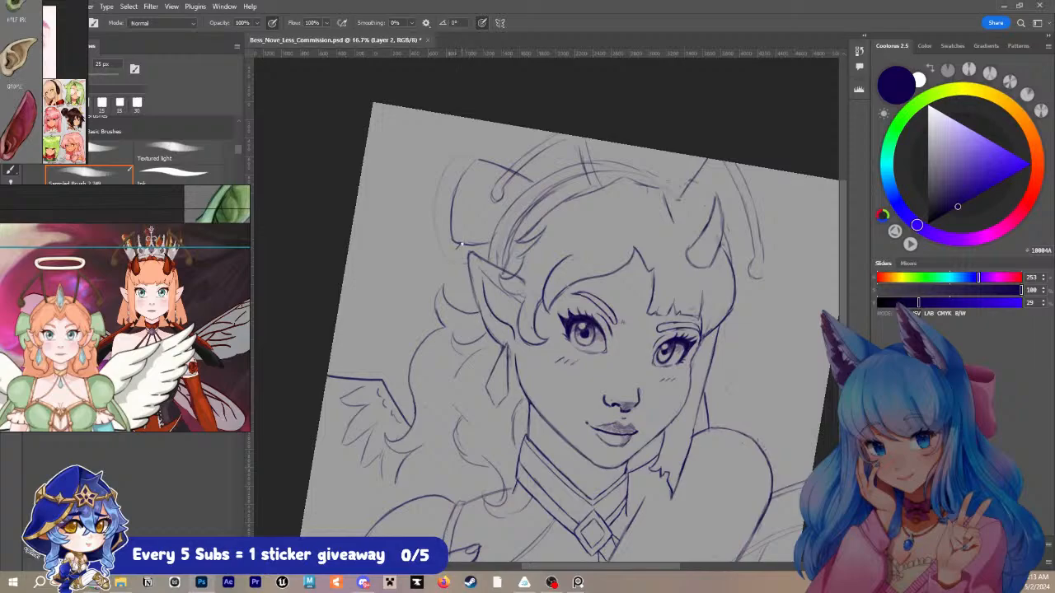
pyautogui.moveTo(461, 244)
pyautogui.mouseDown()
pyautogui.moveTo(459, 282)
pyautogui.moveTo(480, 299)
pyautogui.mouseUp()
pyautogui.hotkey('ctrl', 'z')
pyautogui.hotkey('ctrl', 'z')
pyautogui.moveTo(461, 243); pyautogui.dragTo(474, 282)
pyautogui.hotkey('ctrl', 'z')
pyautogui.hotkey('ctrl', 'z')
pyautogui.hotkey('ctrl', 'z')
pyautogui.moveTo(485, 156)
pyautogui.mouseDown()
pyautogui.moveTo(458, 211)
pyautogui.moveTo(463, 269)
pyautogui.mouseUp()
pyautogui.moveTo(457, 242); pyautogui.dragTo(498, 153)
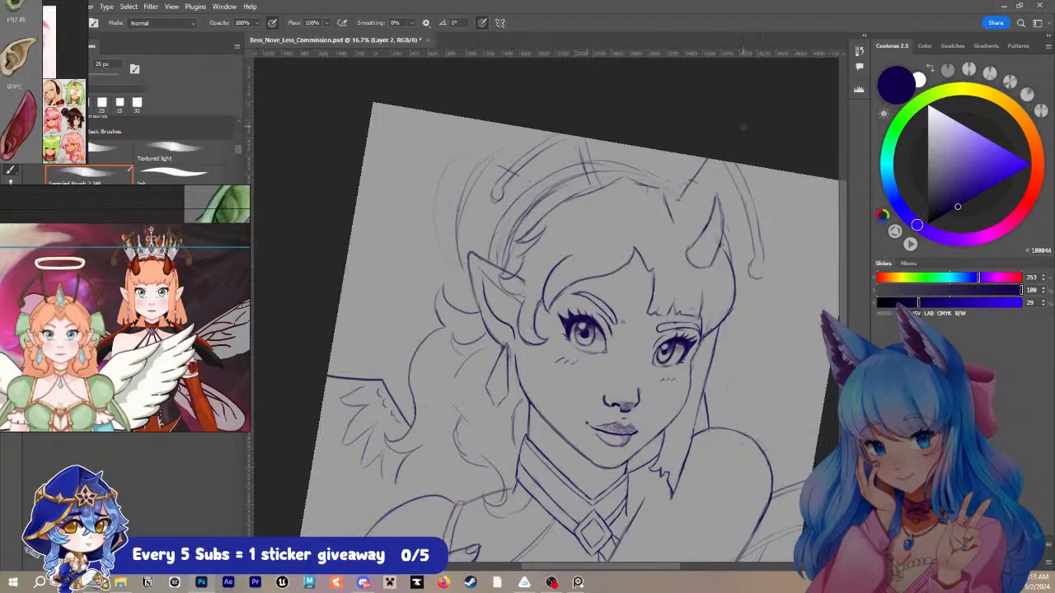
pyautogui.hotkey('ctrl', 'z')
pyautogui.hotkey('ctrl', 'z')
# - Draw a tall rounded outline beside the headband, running down behind the near ear, with a 30 px brush
pyautogui.press(']')
pyautogui.press(']')
pyautogui.press(']')
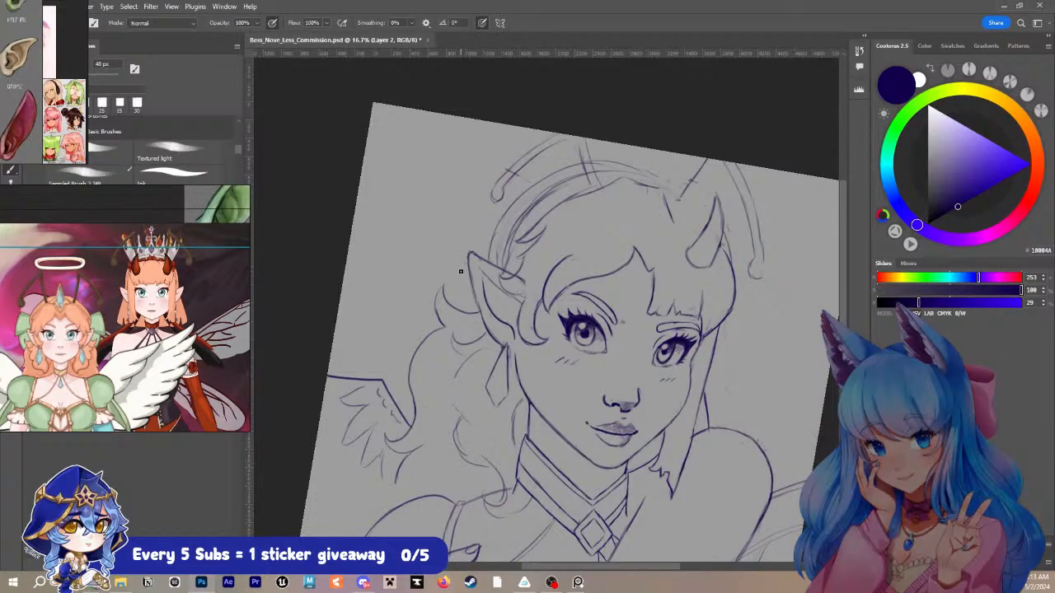
pyautogui.press('[')
pyautogui.press('[')
pyautogui.moveTo(550, 143)
pyautogui.mouseDown()
pyautogui.moveTo(496, 142)
pyautogui.moveTo(453, 210)
pyautogui.moveTo(463, 285)
pyautogui.mouseUp()
pyautogui.hotkey('ctrl', 'z')
pyautogui.hotkey('ctrl', 'z')
pyautogui.moveTo(558, 174)
pyautogui.mouseDown()
pyautogui.moveTo(504, 166)
pyautogui.moveTo(458, 260)
pyautogui.mouseUp()
pyautogui.hotkey('ctrl', 'z')
pyautogui.moveTo(474, 164); pyautogui.dragTo(458, 307)
pyautogui.hotkey('ctrl', 'z')
pyautogui.moveTo(493, 194)
pyautogui.mouseDown()
pyautogui.moveTo(455, 246)
pyautogui.moveTo(465, 303)
pyautogui.mouseUp()
pyautogui.moveTo(474, 194)
pyautogui.mouseDown()
pyautogui.moveTo(456, 278)
pyautogui.moveTo(459, 310)
pyautogui.mouseUp()
pyautogui.moveTo(467, 256); pyautogui.dragTo(460, 301)
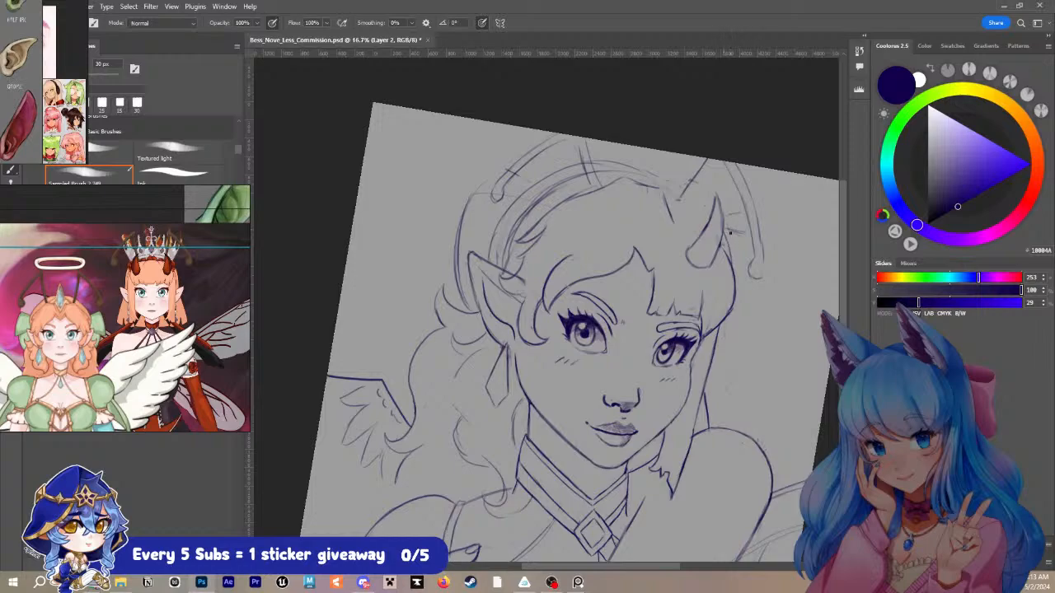
# - Draw the matching rounded outline and lower strand on the far side of the head, and strengthen the far antenna's curled tip
pyautogui.moveTo(765, 246)
pyautogui.mouseDown()
pyautogui.moveTo(770, 284)
pyautogui.moveTo(741, 352)
pyautogui.mouseUp()
pyautogui.moveTo(716, 340)
pyautogui.mouseDown()
pyautogui.moveTo(769, 278)
pyautogui.moveTo(768, 237)
pyautogui.moveTo(723, 237)
pyautogui.moveTo(763, 234)
pyautogui.moveTo(770, 248)
pyautogui.moveTo(725, 235)
pyautogui.mouseUp()
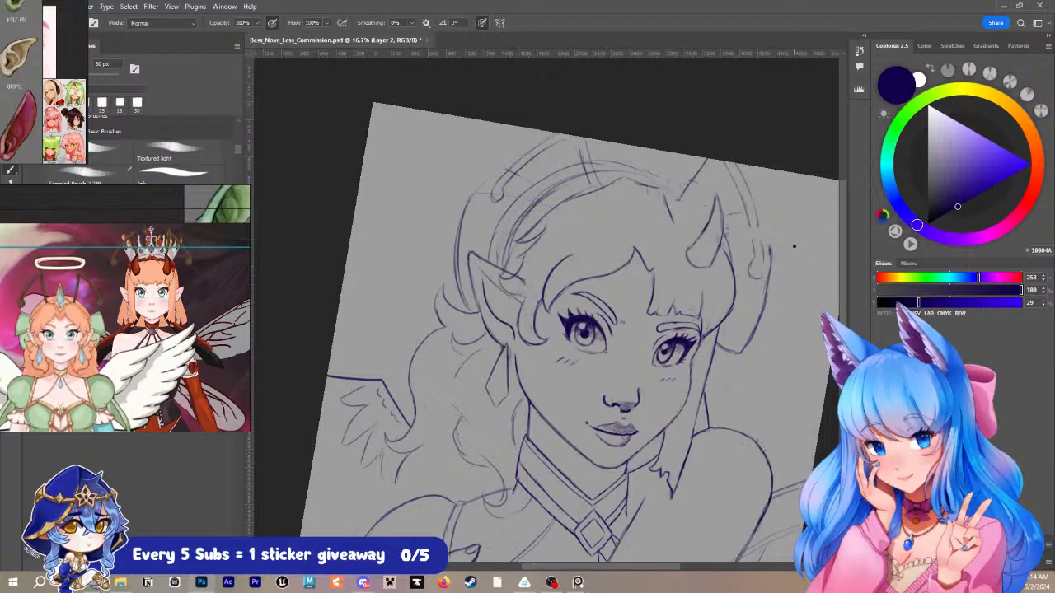
pyautogui.moveTo(748, 223); pyautogui.dragTo(763, 277)
pyautogui.press('[')
pyautogui.moveTo(725, 234); pyautogui.dragTo(759, 244)
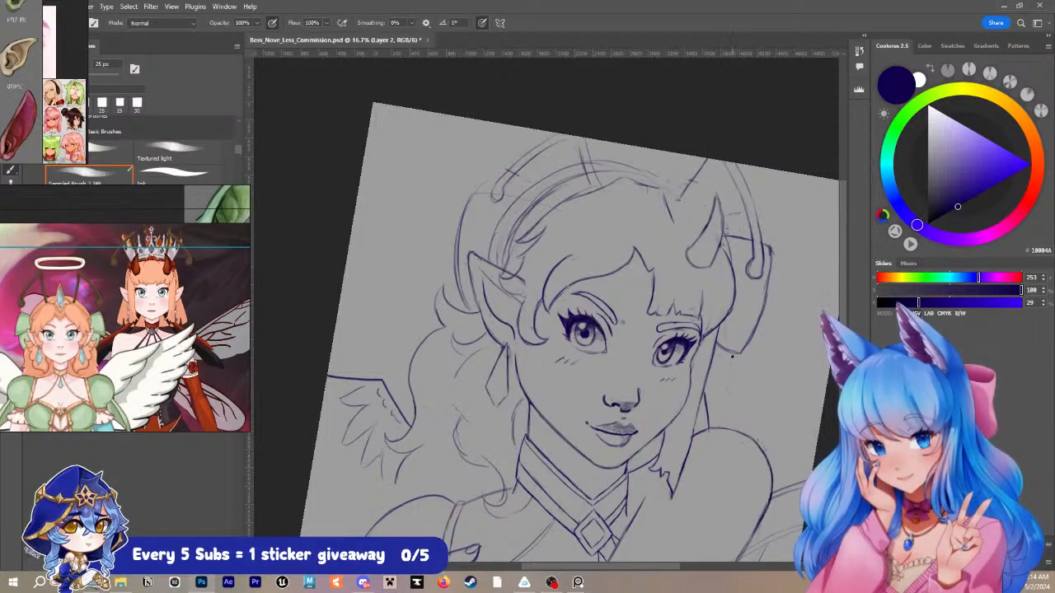
pyautogui.moveTo(728, 353); pyautogui.dragTo(707, 390)
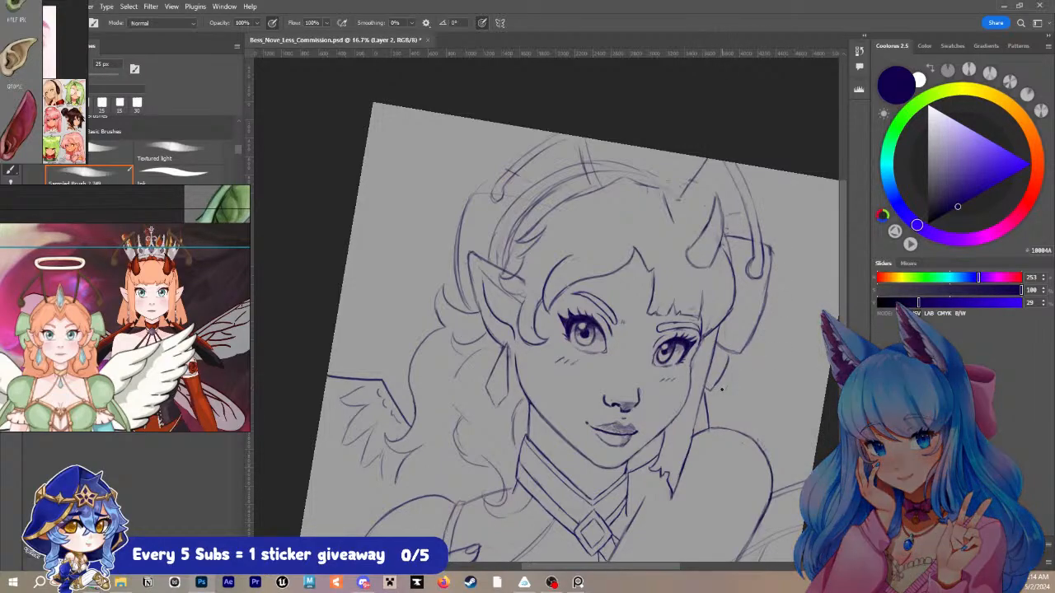
pyautogui.moveTo(729, 355); pyautogui.dragTo(705, 389)
# - Redraw the hair curl behind the near ear and clean up the headband's edge with a 25 px brush
pyautogui.moveTo(481, 311)
pyautogui.mouseDown()
pyautogui.moveTo(466, 313)
pyautogui.moveTo(447, 277)
pyautogui.moveTo(435, 326)
pyautogui.moveTo(466, 316)
pyautogui.moveTo(436, 292)
pyautogui.moveTo(436, 326)
pyautogui.mouseUp()
pyautogui.hotkey('ctrl', 'z')
pyautogui.hotkey('ctrl', 'z')
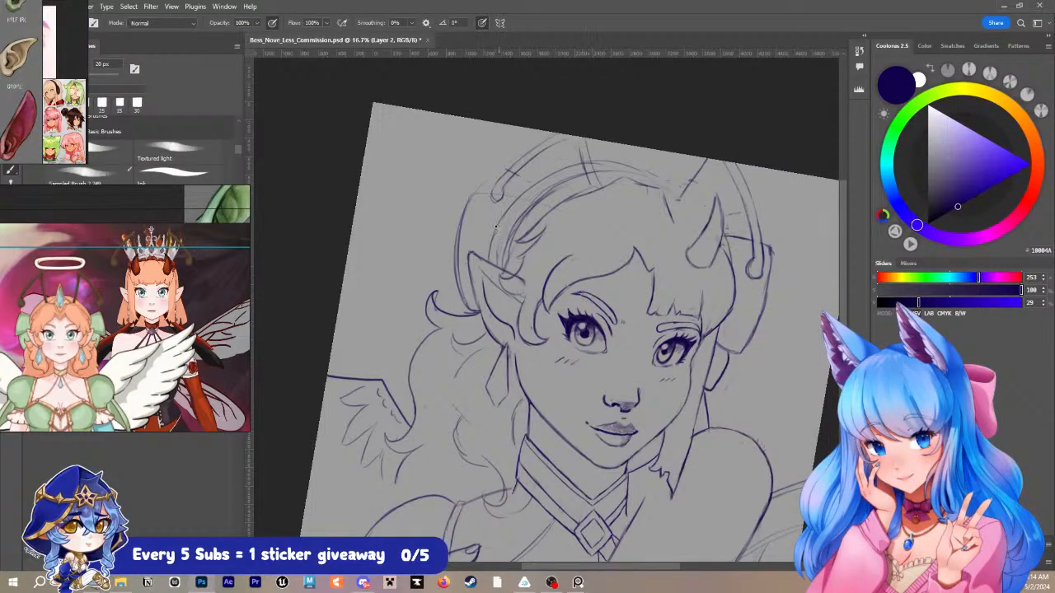
pyautogui.press(']')
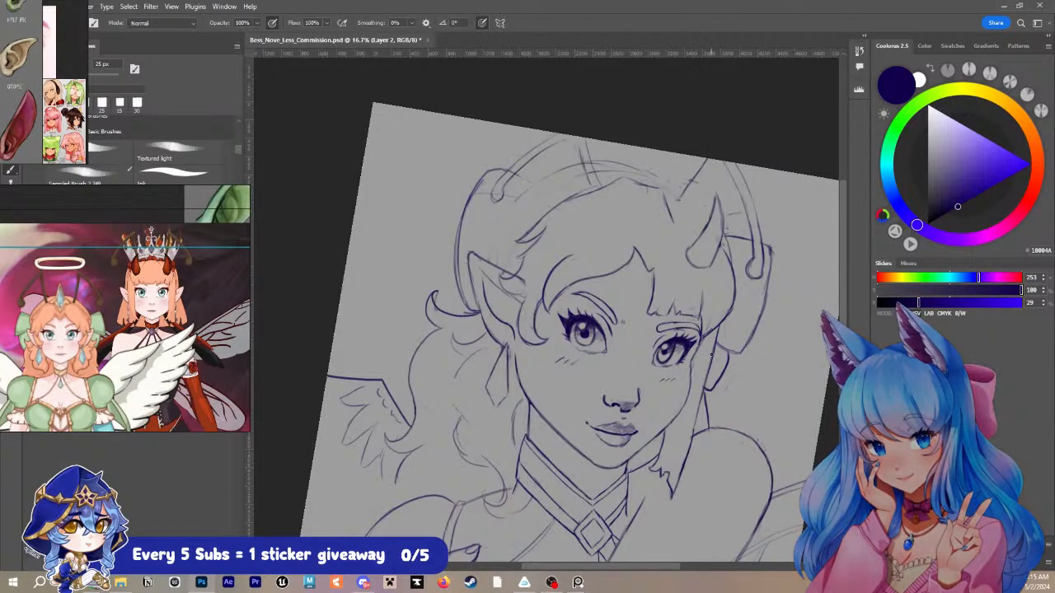
pyautogui.moveTo(574, 167)
pyautogui.mouseDown()
pyautogui.moveTo(498, 223)
pyautogui.moveTo(487, 261)
pyautogui.moveTo(492, 236)
pyautogui.moveTo(569, 168)
pyautogui.mouseUp()
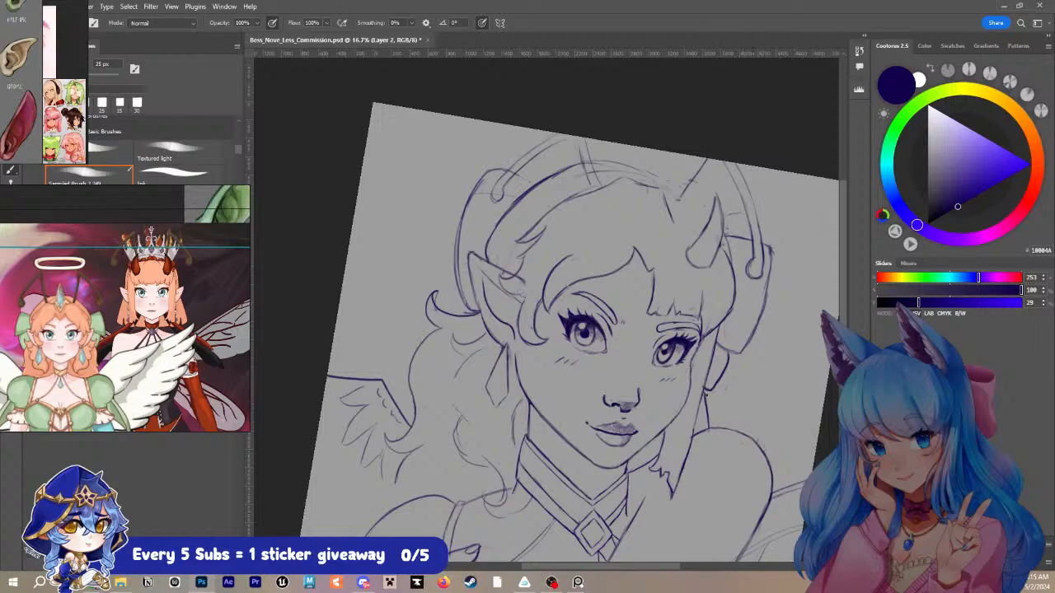
# - Touch up the far lower strand's end and add an inner spiral to the curl behind the near ear
pyautogui.moveTo(706, 390); pyautogui.dragTo(705, 395)
pyautogui.moveTo(440, 302); pyautogui.dragTo(437, 291)
pyautogui.moveTo(473, 314)
pyautogui.mouseDown()
pyautogui.moveTo(440, 295)
pyautogui.moveTo(448, 292)
pyautogui.moveTo(428, 296)
pyautogui.mouseUp()
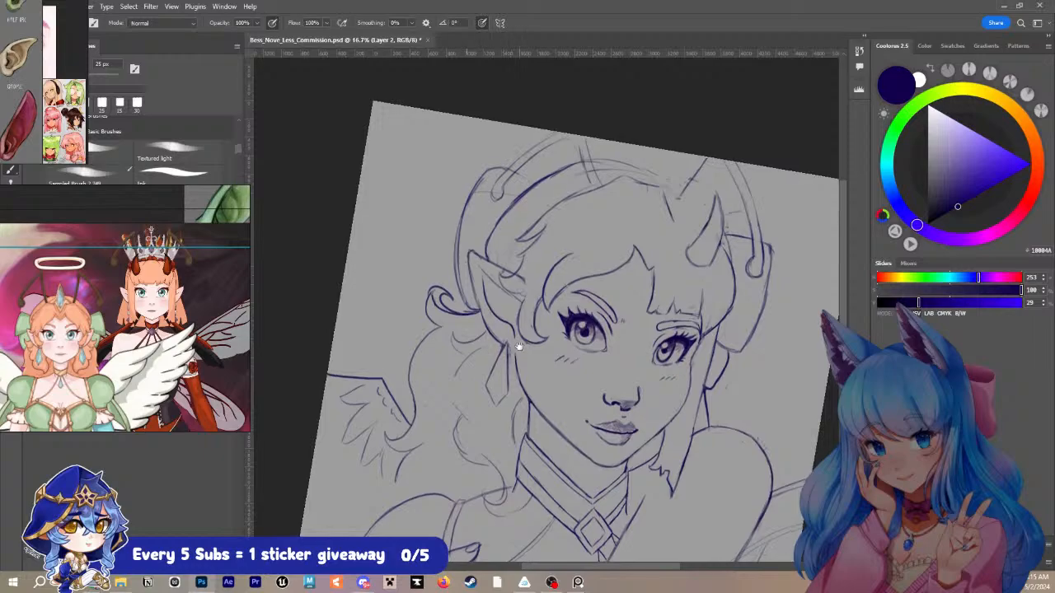
# - Draw a second curl beneath the near ear and strengthen the wavy hair lines down to the shoulder and beside the neck
pyautogui.scroll(-2, 506, 287)
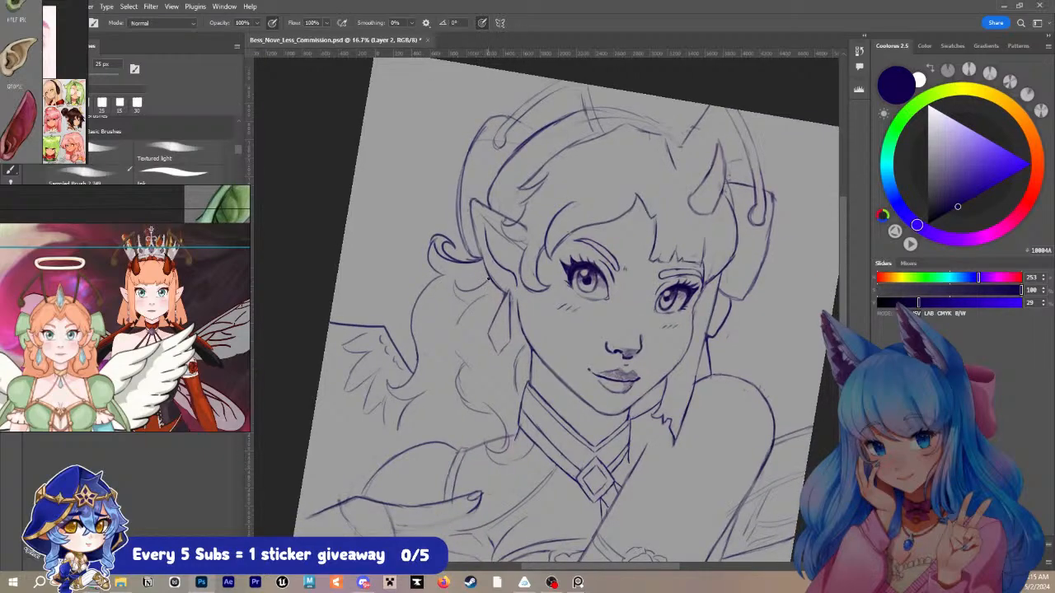
pyautogui.moveTo(488, 279)
pyautogui.mouseDown()
pyautogui.moveTo(460, 298)
pyautogui.moveTo(471, 317)
pyautogui.mouseUp()
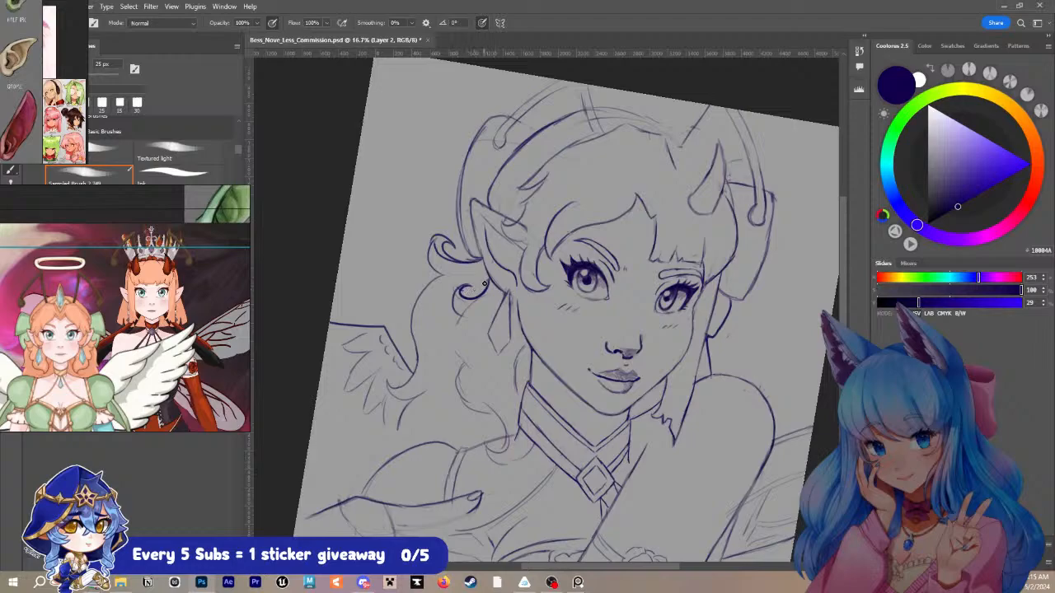
pyautogui.moveTo(466, 292)
pyautogui.mouseDown()
pyautogui.moveTo(460, 303)
pyautogui.moveTo(471, 308)
pyautogui.moveTo(445, 363)
pyautogui.moveTo(460, 371)
pyautogui.moveTo(450, 414)
pyautogui.moveTo(495, 420)
pyautogui.moveTo(509, 450)
pyautogui.mouseUp()
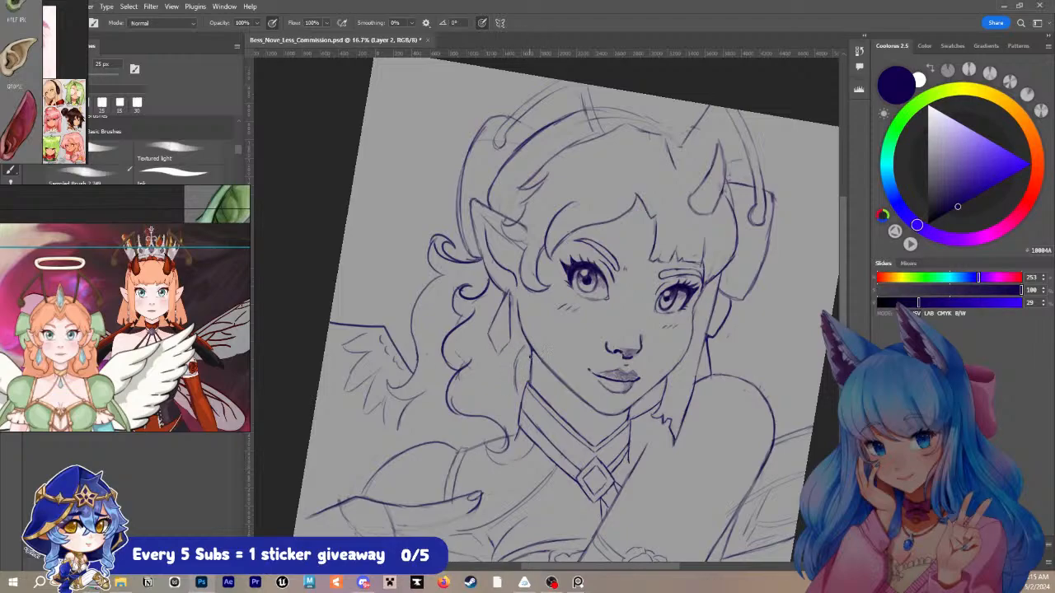
pyautogui.moveTo(530, 356)
pyautogui.mouseDown()
pyautogui.moveTo(515, 393)
pyautogui.moveTo(519, 432)
pyautogui.mouseUp()
# - Define the earring's faceted drop with a 20 px brush and darken the near ear's upper edge
pyautogui.press('[')
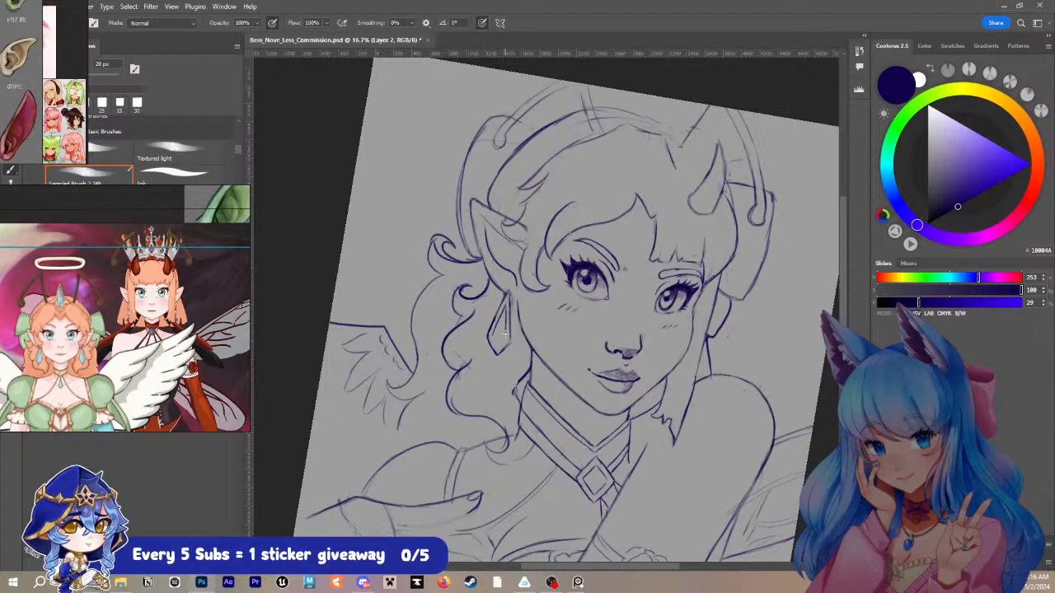
pyautogui.moveTo(493, 337); pyautogui.dragTo(497, 350)
pyautogui.moveTo(477, 200); pyautogui.dragTo(529, 233)
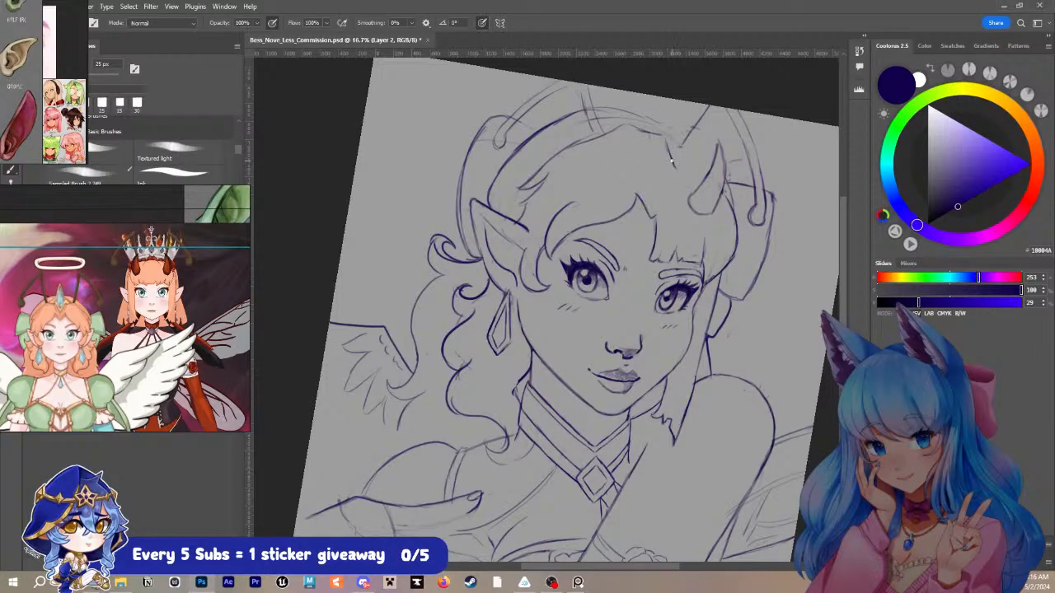
# - Redraw the hair contour beneath the headband and save the document
pyautogui.moveTo(672, 163)
pyautogui.mouseDown()
pyautogui.moveTo(665, 134)
pyautogui.moveTo(626, 123)
pyautogui.moveTo(532, 173)
pyautogui.mouseUp()
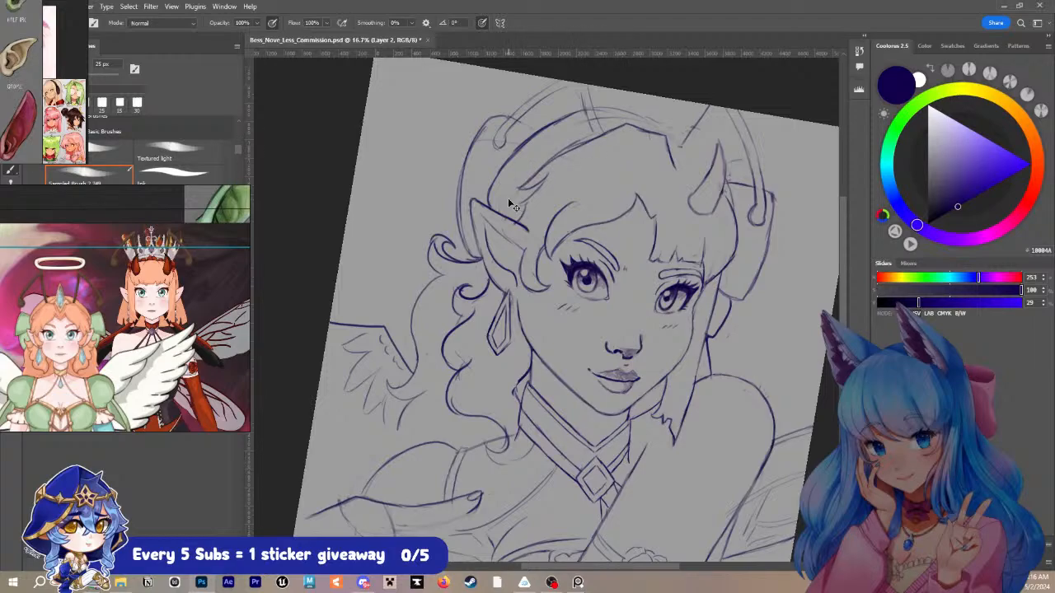
pyautogui.hotkey('ctrl', 'z')
pyautogui.moveTo(524, 183)
pyautogui.mouseDown()
pyautogui.moveTo(579, 140)
pyautogui.moveTo(617, 129)
pyautogui.mouseUp()
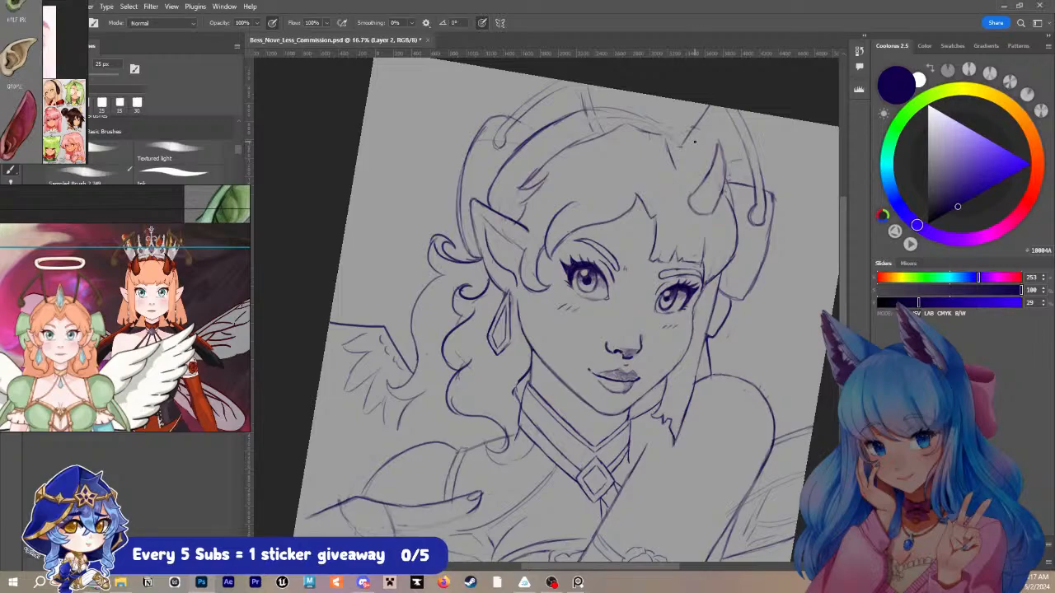
pyautogui.hotkey('ctrl', 's')
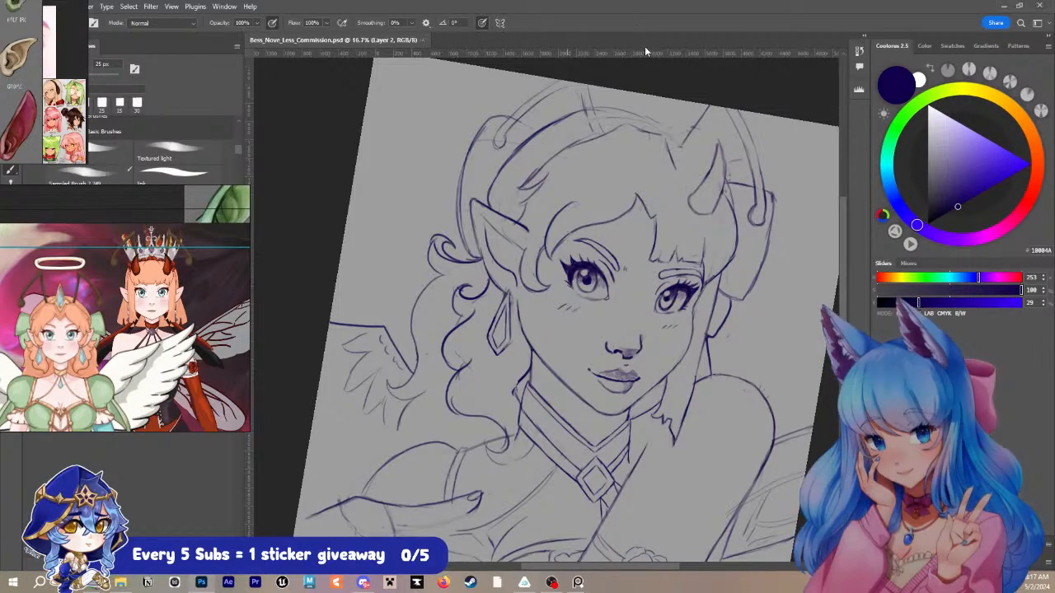
pyautogui.scroll(-3, 645, 52)
pyautogui.press('z')
pyautogui.moveTo(668, 114)
pyautogui.mouseDown()
pyautogui.moveTo(670, 154)
pyautogui.moveTo(728, 151)
pyautogui.moveTo(728, 113)
pyautogui.mouseUp()
pyautogui.press('b')
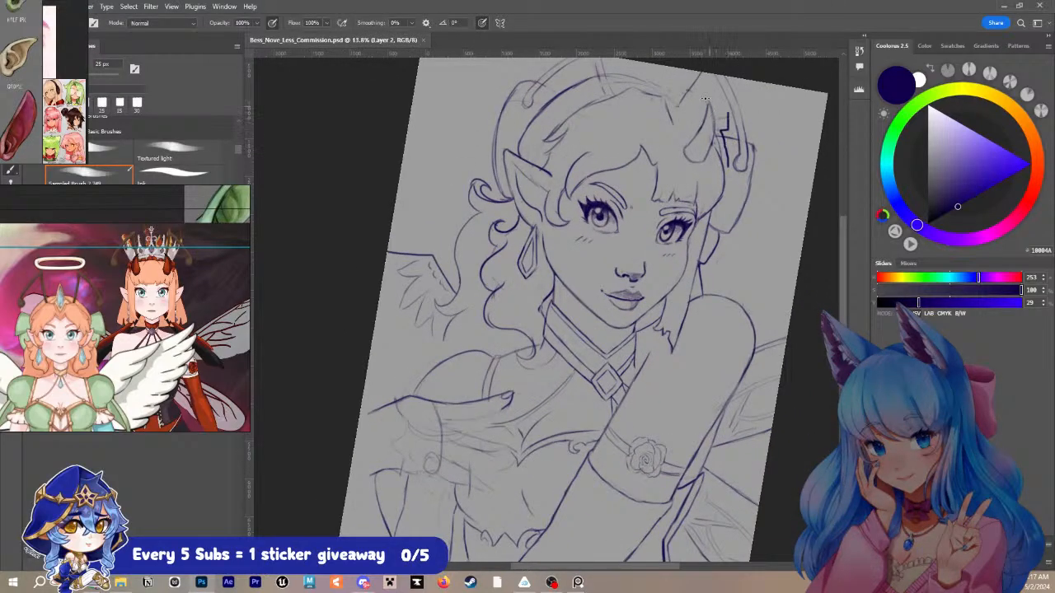
pyautogui.hotkey('ctrl', 'z')
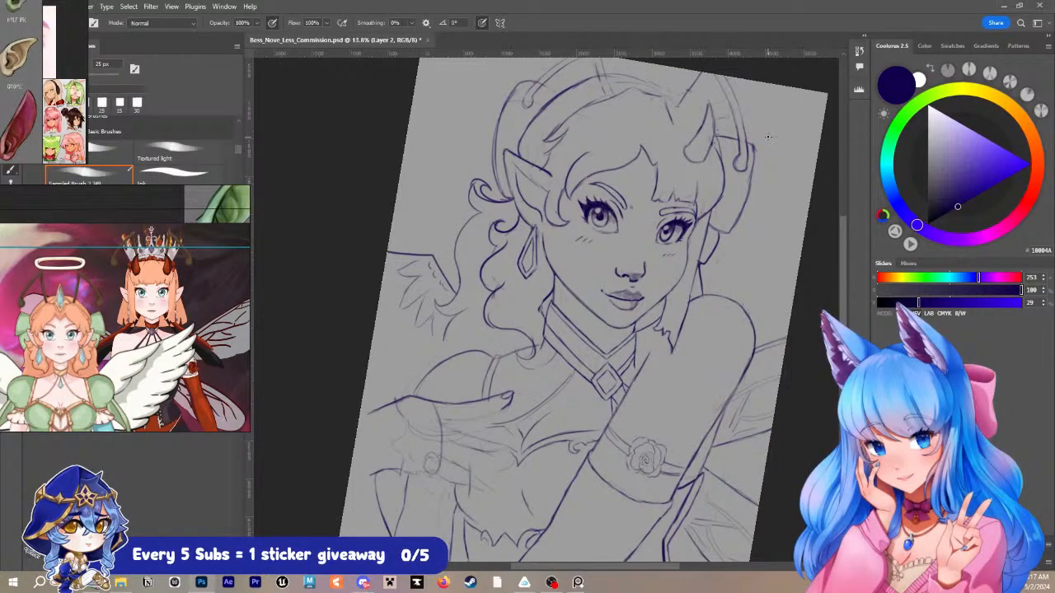
# - Straighten the view to 0° rotation and extend the canvas beyond the sketch on all four sides with the Crop tool
pyautogui.press('r')
pyautogui.moveTo(775, 155); pyautogui.dragTo(775, 155)
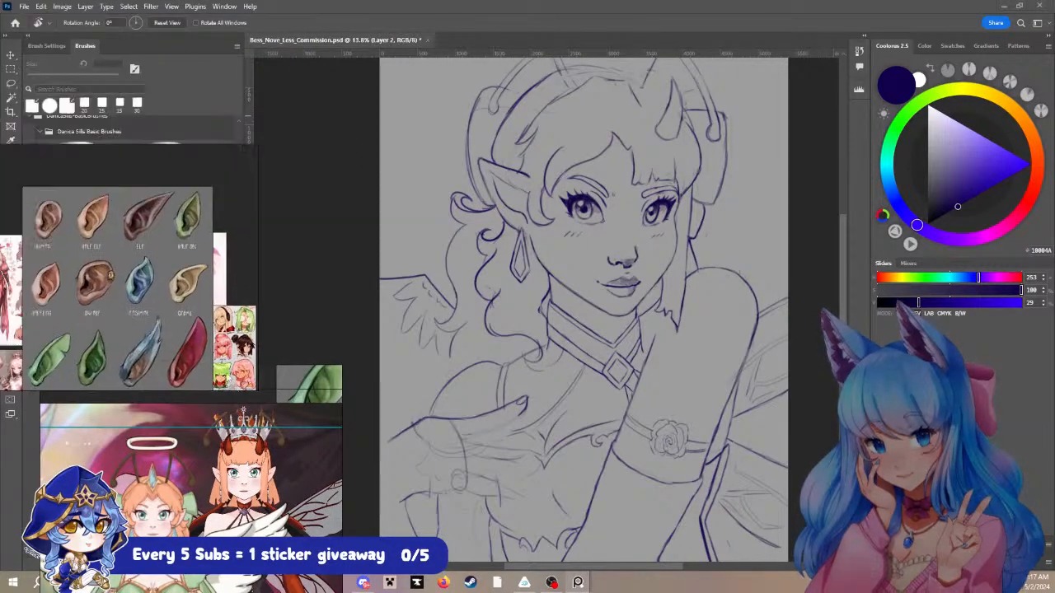
pyautogui.press('c')
pyautogui.scroll(-2, 668, 268)
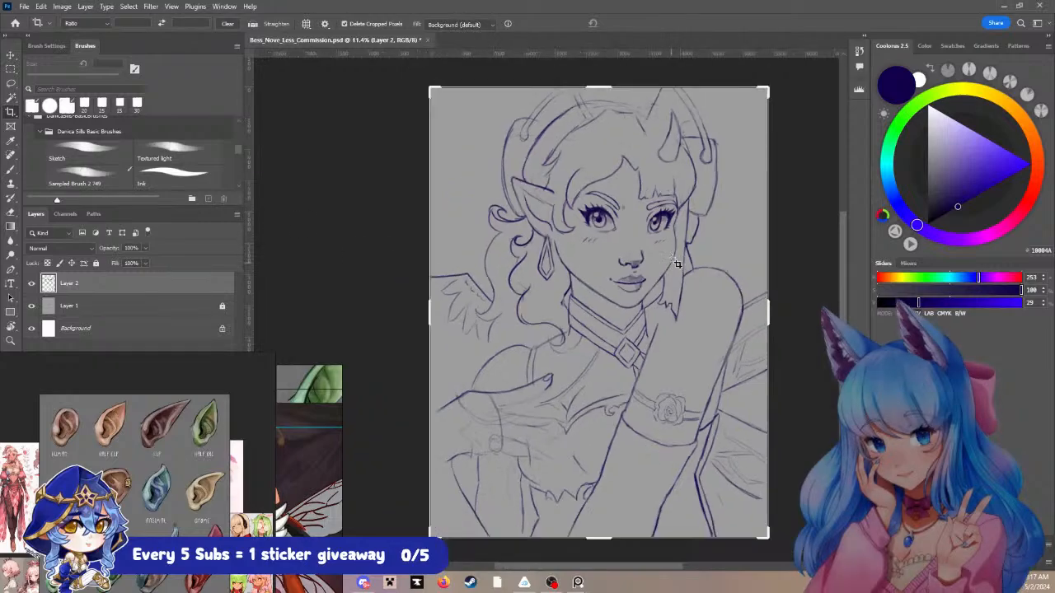
pyautogui.moveTo(641, 211); pyautogui.dragTo(635, 312)
pyautogui.moveTo(603, 250); pyautogui.dragTo(623, 209)
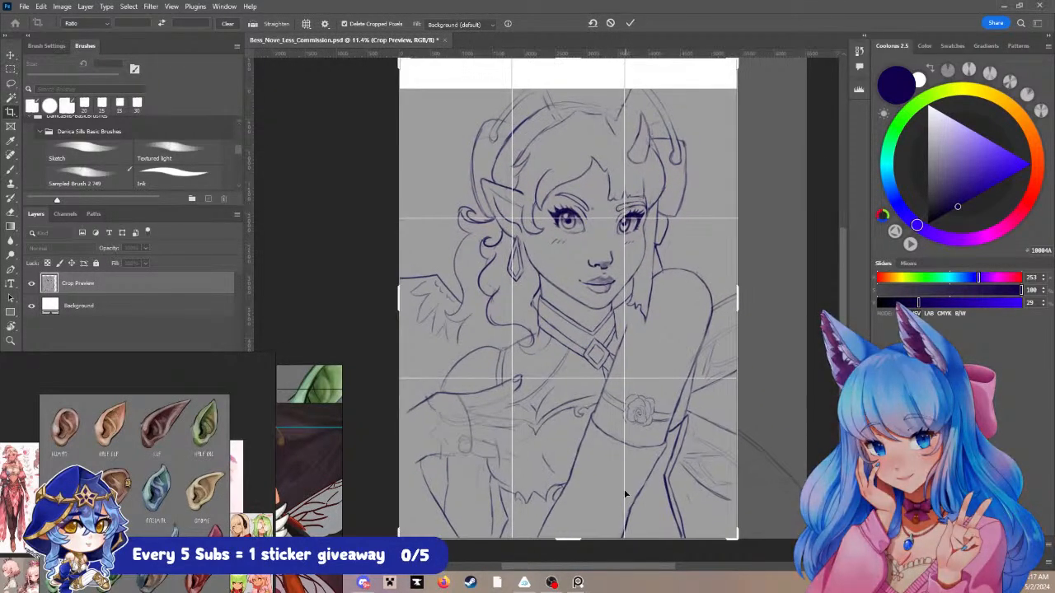
pyautogui.moveTo(572, 541); pyautogui.dragTo(570, 550)
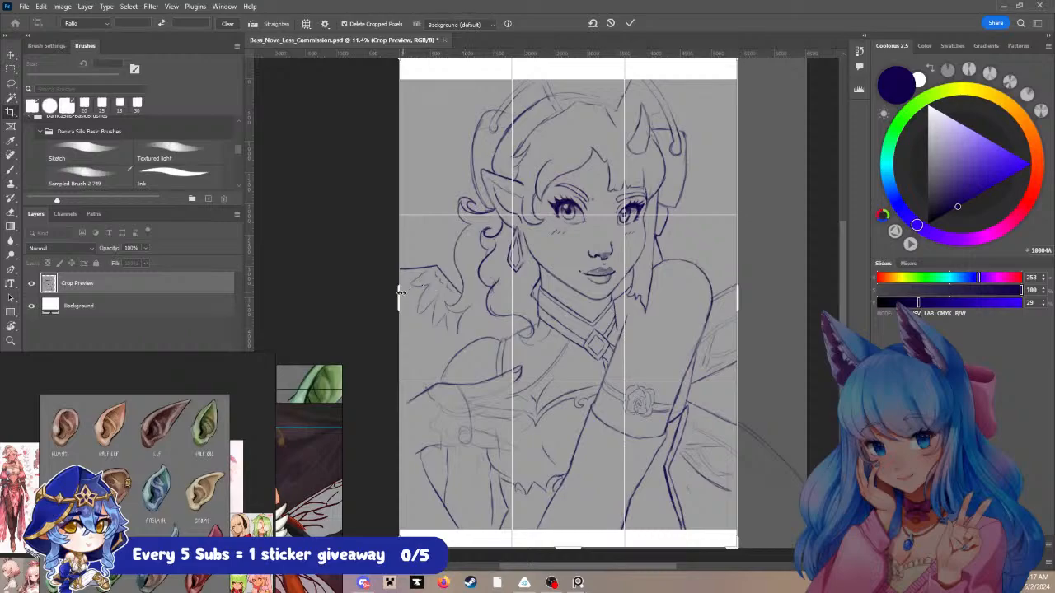
pyautogui.moveTo(399, 294); pyautogui.dragTo(392, 293)
pyautogui.moveTo(744, 290); pyautogui.dragTo(748, 290)
pyautogui.press('Return')
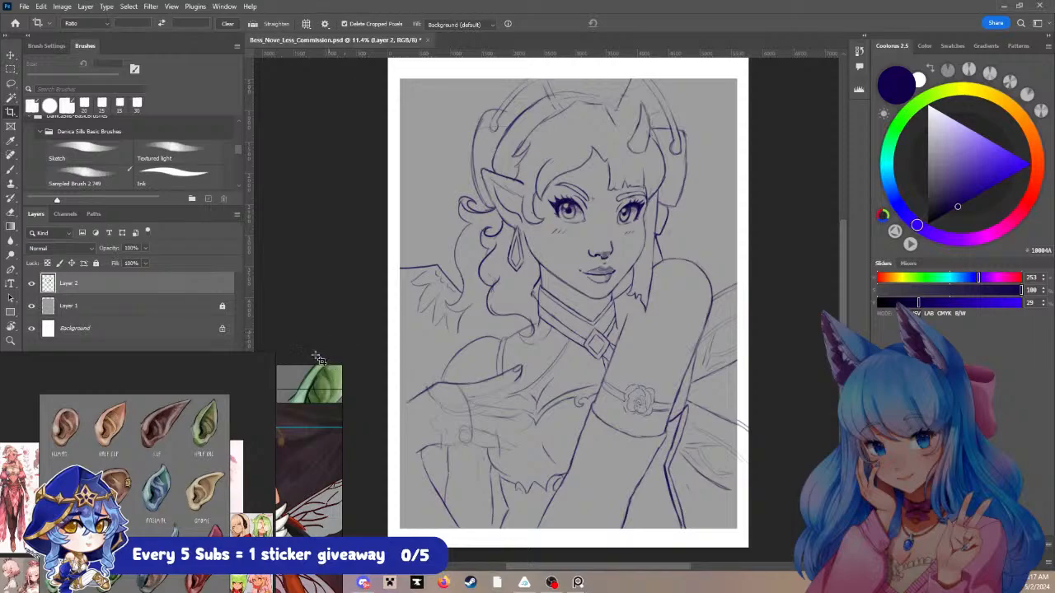
# - Unlock Layer 1 and fill it with the gray sampled from the backdrop to cover the extended canvas
pyautogui.moveTo(155, 452); pyautogui.dragTo(154, 468)
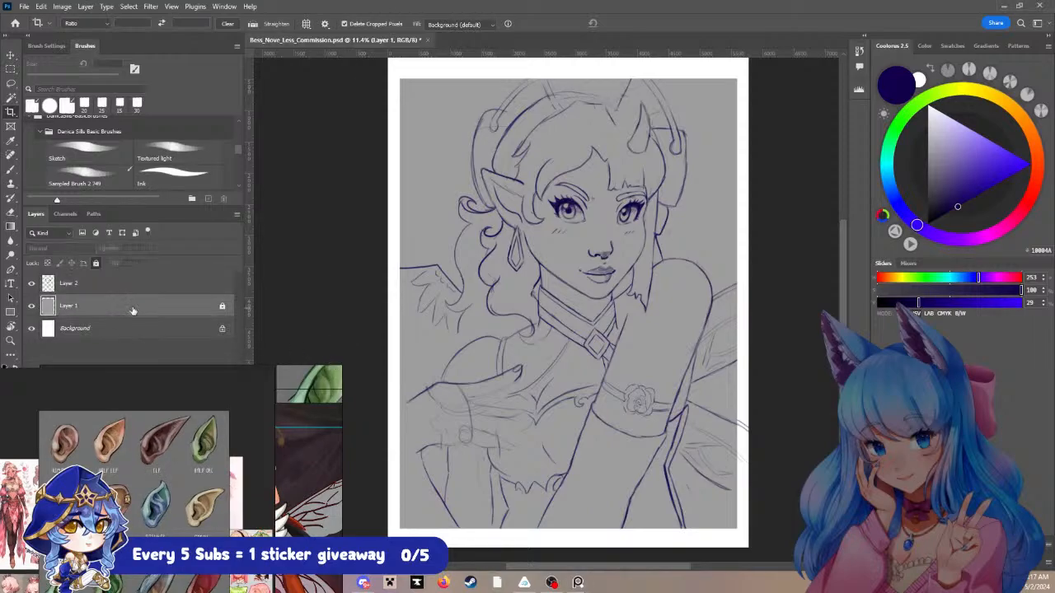
pyautogui.click(132, 309)
pyautogui.click(97, 263)
pyautogui.press('i')
pyautogui.click(437, 189)
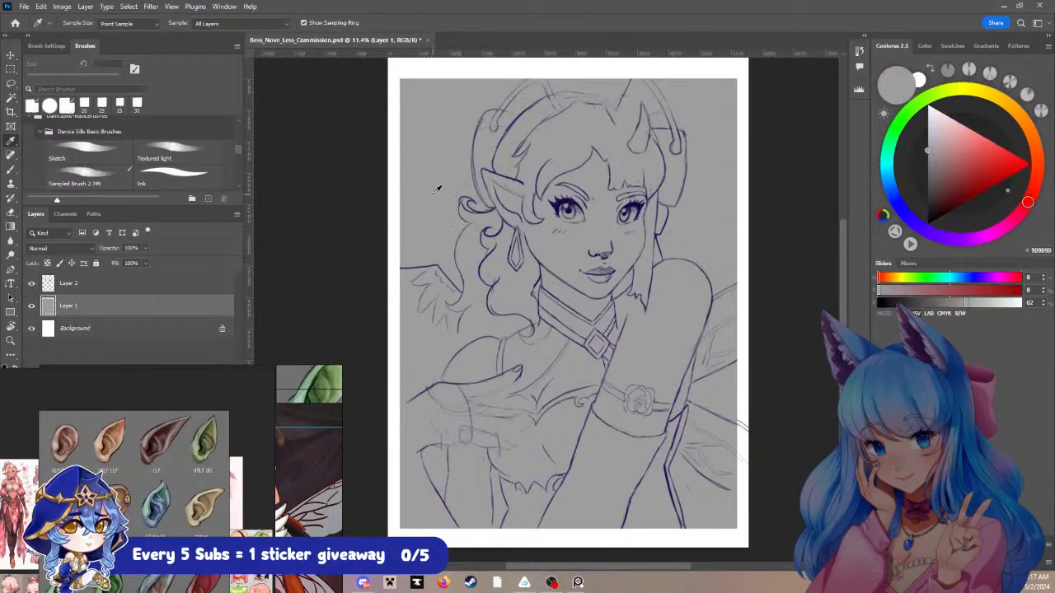
pyautogui.hotkey('alt', 'BackSpace')
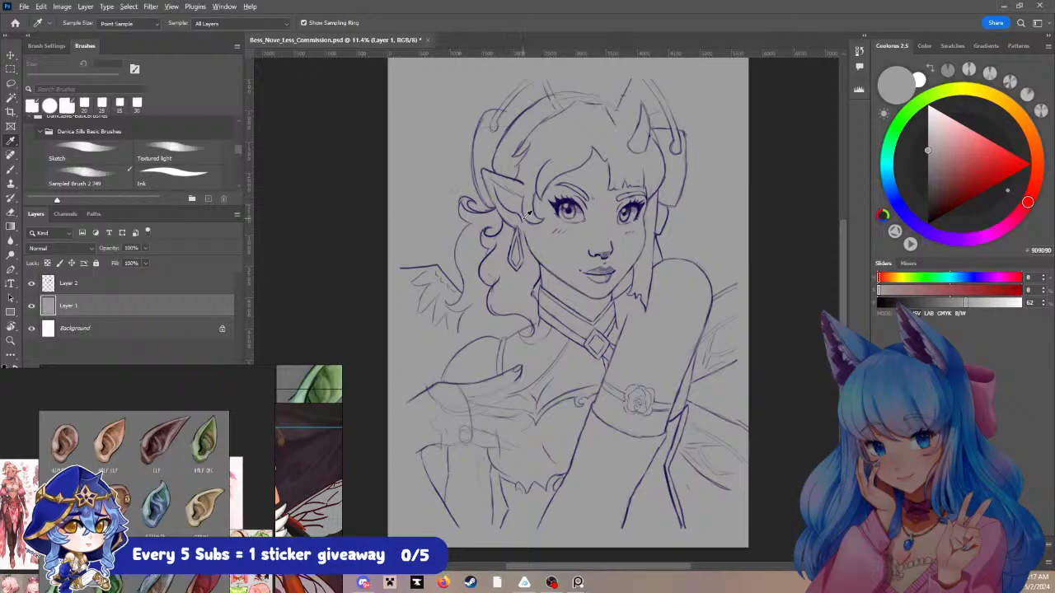
# - Make Layer 2 active again and move the ear and character reference windows up beside the head
pyautogui.scroll(1, 526, 216)
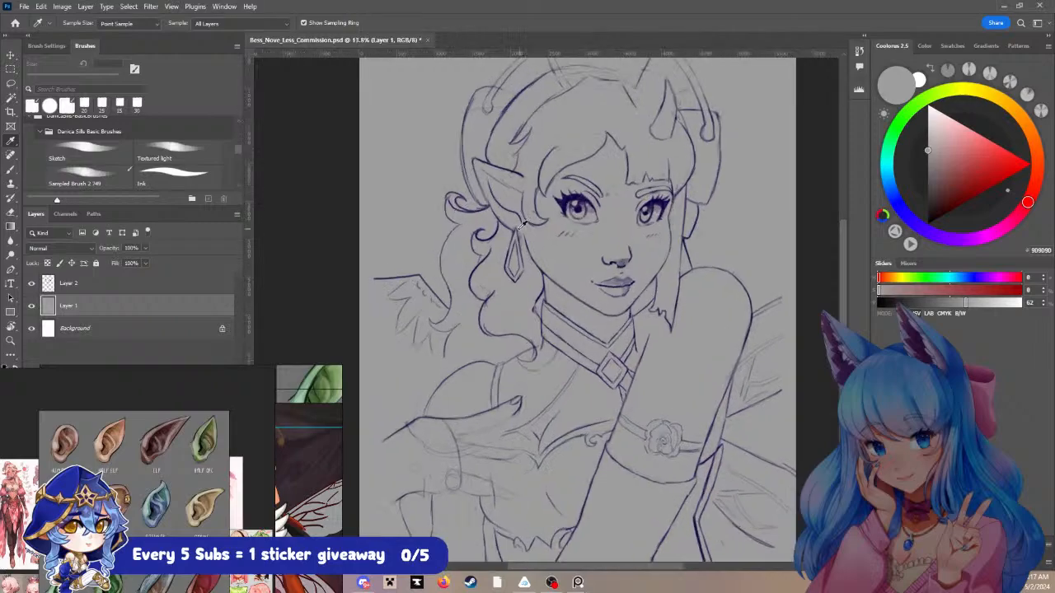
pyautogui.click(115, 284)
pyautogui.scroll(2, 649, 221)
pyautogui.moveTo(662, 305); pyautogui.dragTo(632, 284)
pyautogui.moveTo(241, 488); pyautogui.dragTo(214, 238)
pyautogui.moveTo(234, 427); pyautogui.dragTo(216, 296)
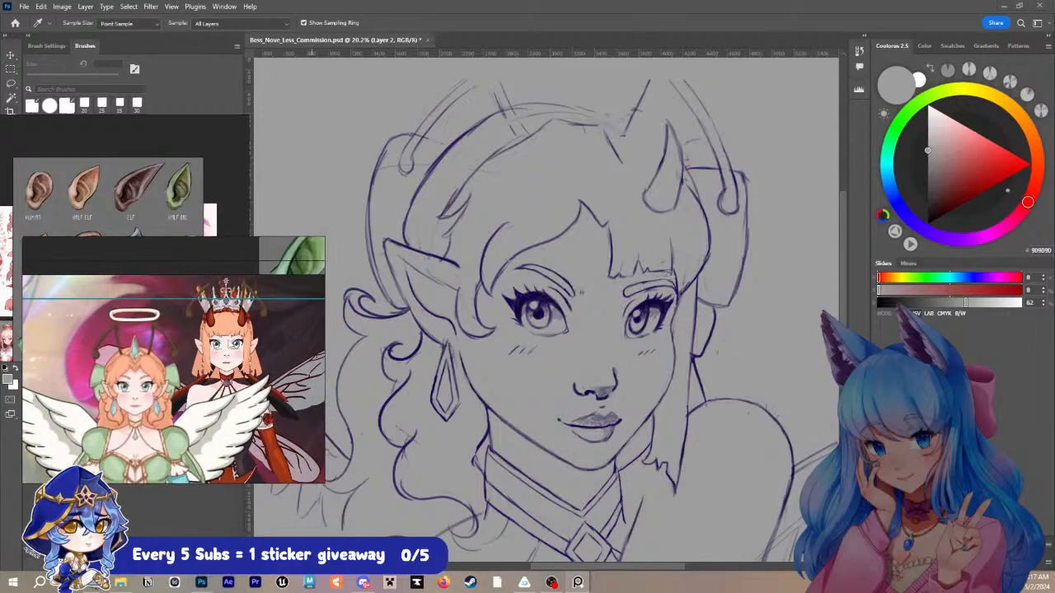
# - Browse the reference board and examine the crown and horns of the character in the red outfit
pyautogui.scroll(-4, 257, 352)
pyautogui.scroll(5, 262, 350)
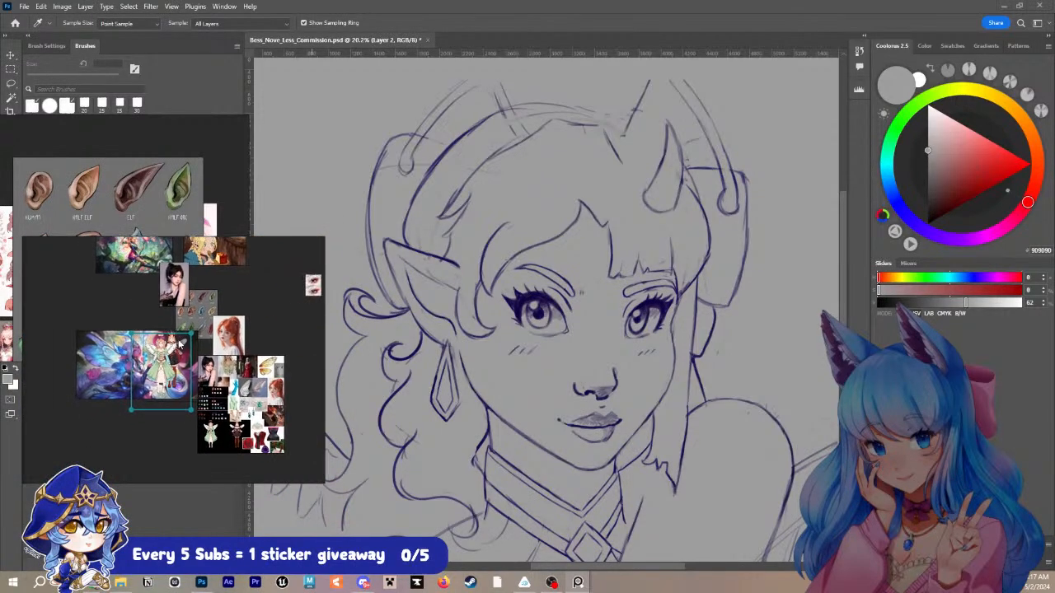
pyautogui.moveTo(260, 407); pyautogui.dragTo(250, 320)
pyautogui.moveTo(152, 270); pyautogui.dragTo(307, 441)
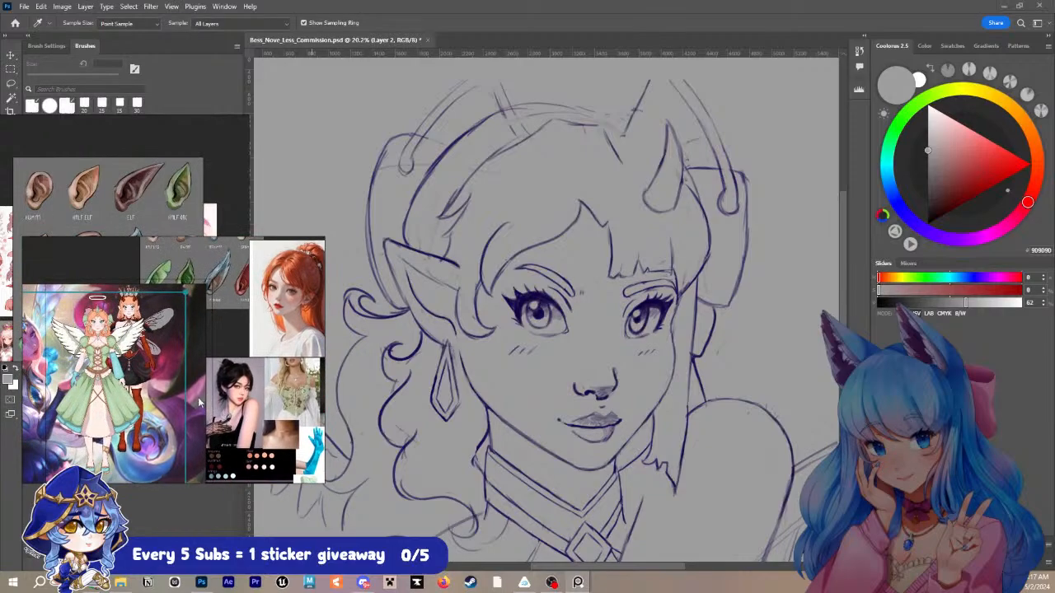
pyautogui.scroll(4, 121, 305)
pyautogui.click(183, 254)
pyautogui.scroll(3, 168, 267)
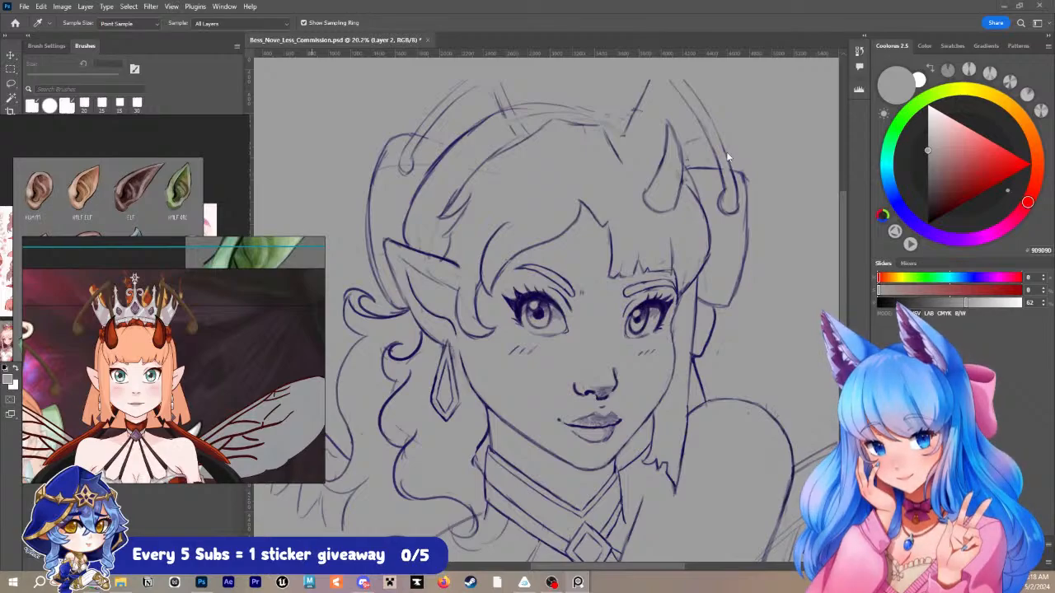
pyautogui.moveTo(626, 155); pyautogui.dragTo(598, 184)
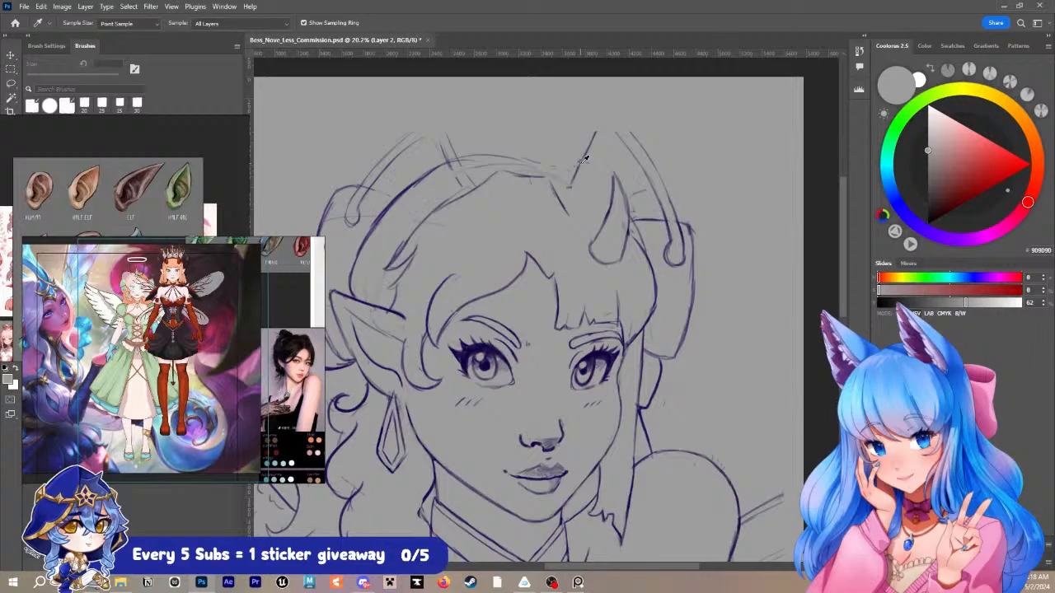
pyautogui.keyDown('alt'); pyautogui.click(568, 189); pyautogui.keyUp('alt')
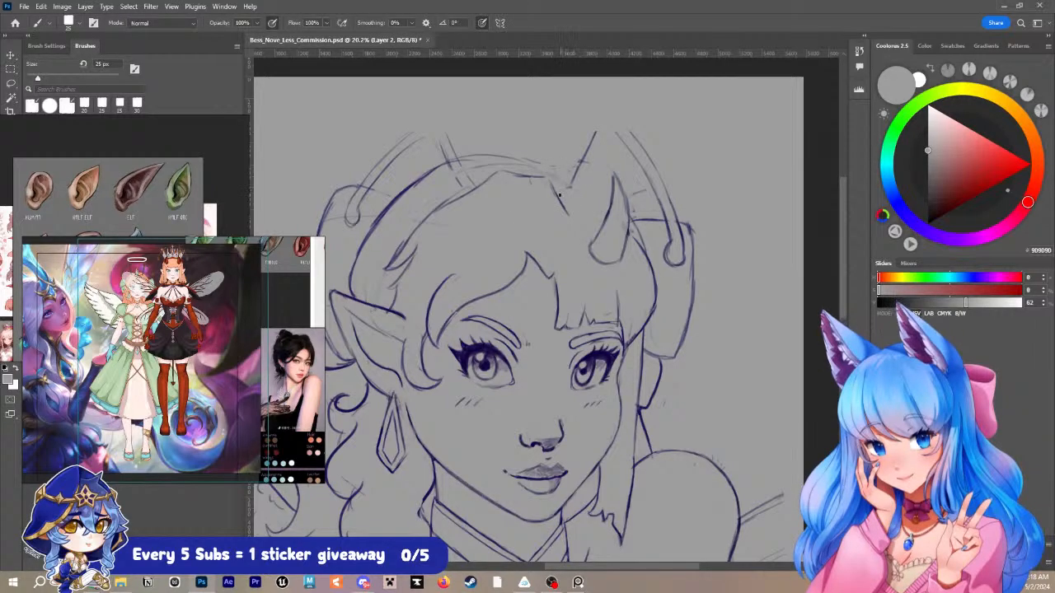
pyautogui.scroll(5, 185, 305)
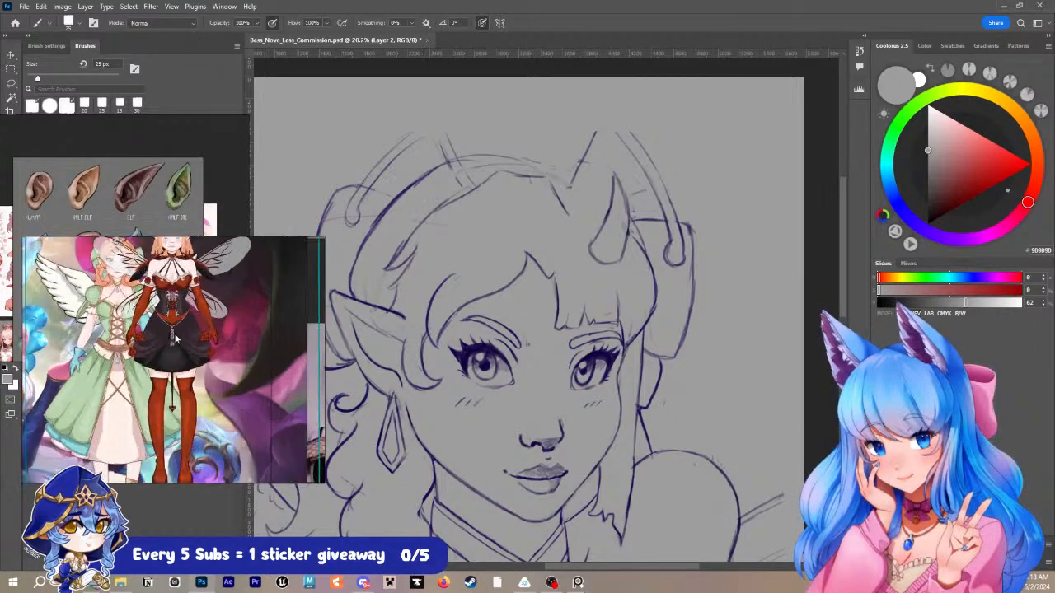
pyautogui.moveTo(185, 305); pyautogui.dragTo(171, 431)
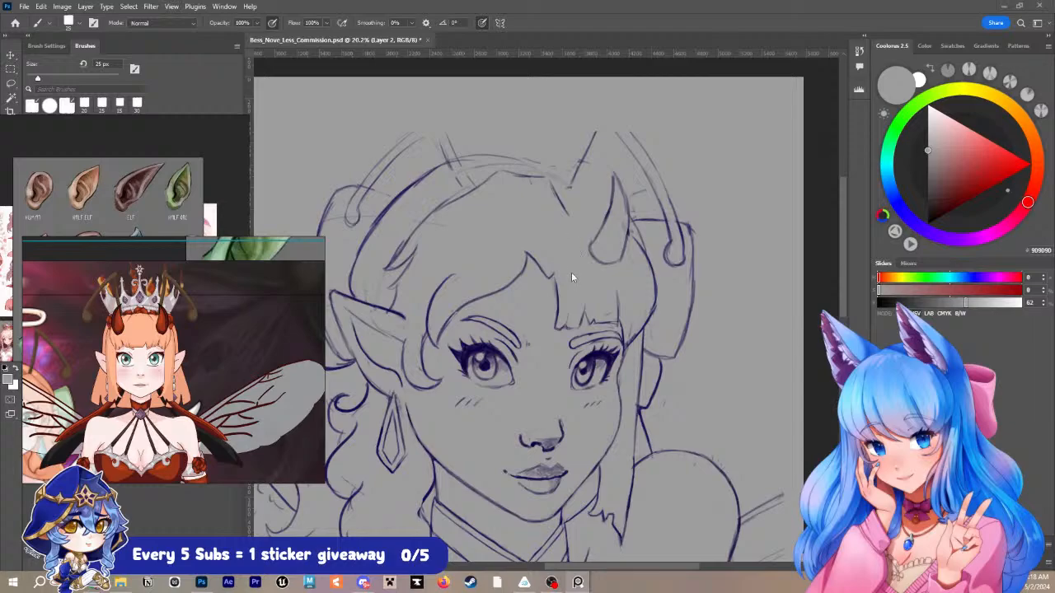
pyautogui.moveTo(565, 217); pyautogui.dragTo(589, 266)
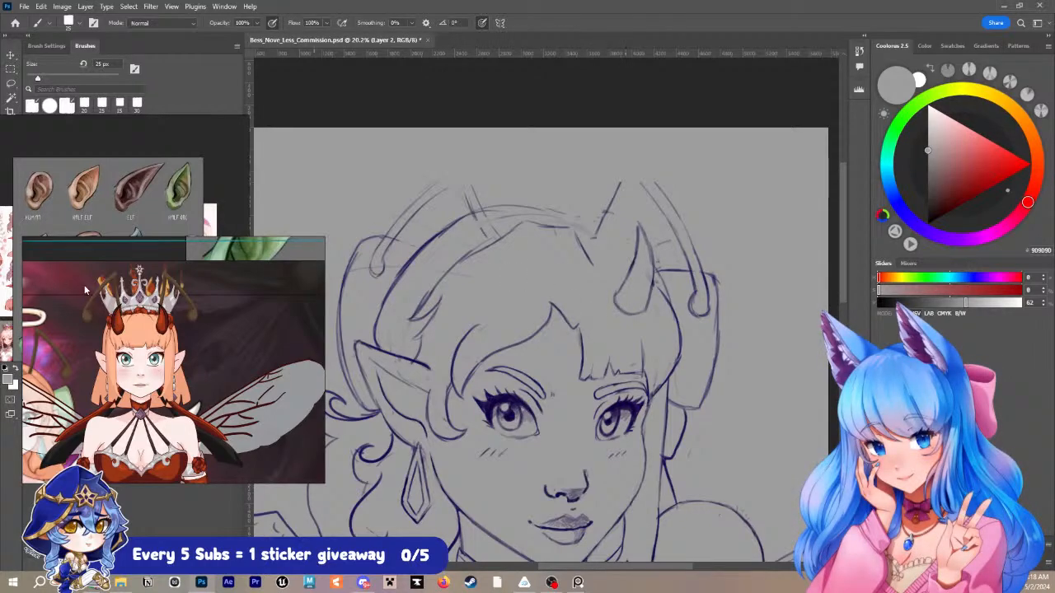
# - Move the reference windows off the layer list and sample the sketch's dark blue line colour, #23164F, for the brush
pyautogui.moveTo(61, 283); pyautogui.dragTo(352, 286)
pyautogui.moveTo(115, 279); pyautogui.dragTo(467, 309)
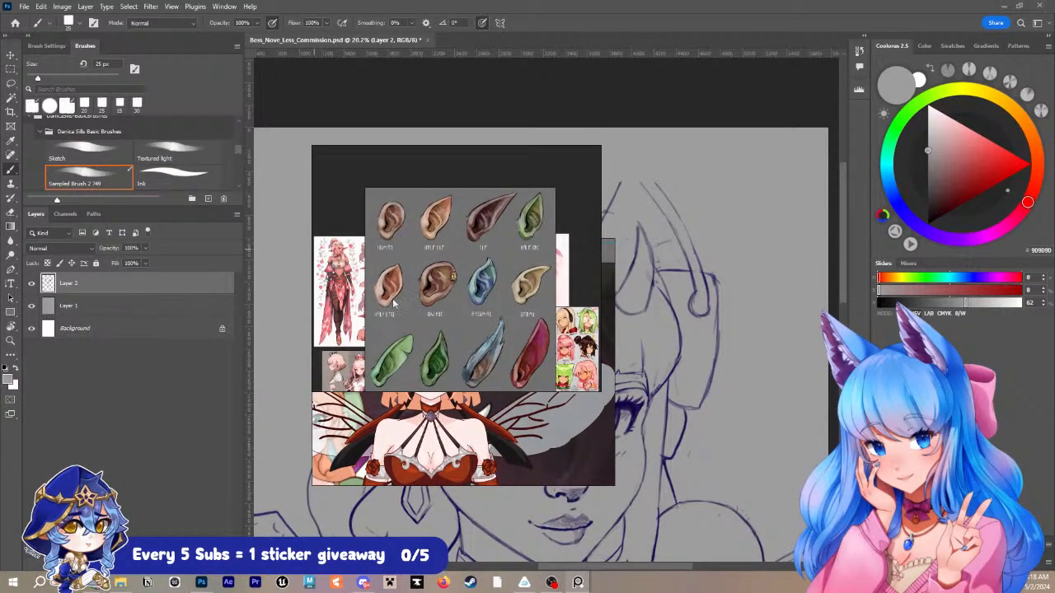
pyautogui.click(917, 225)
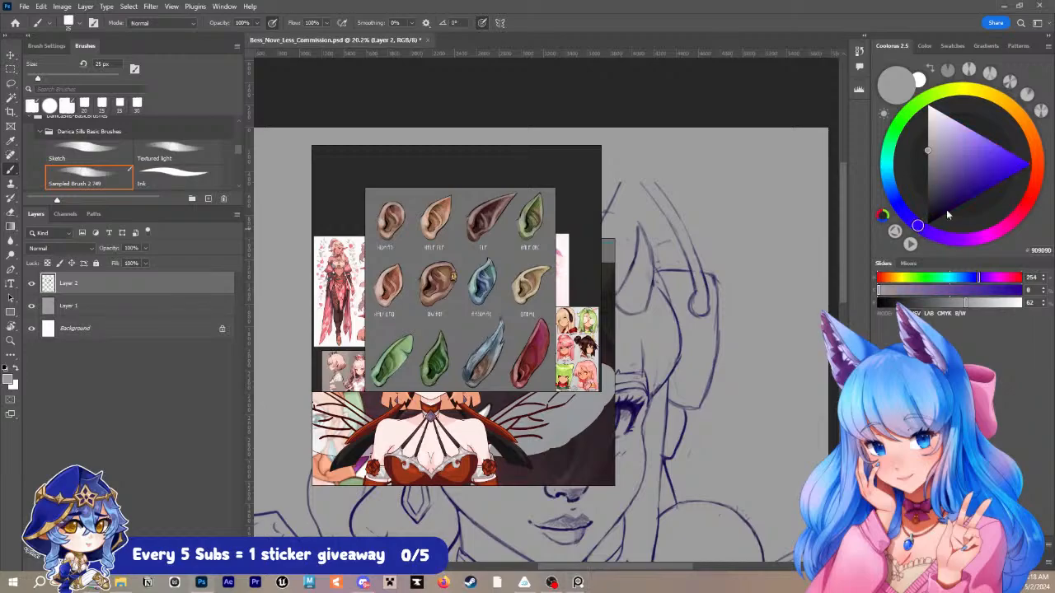
pyautogui.click(979, 194)
pyautogui.click(977, 215)
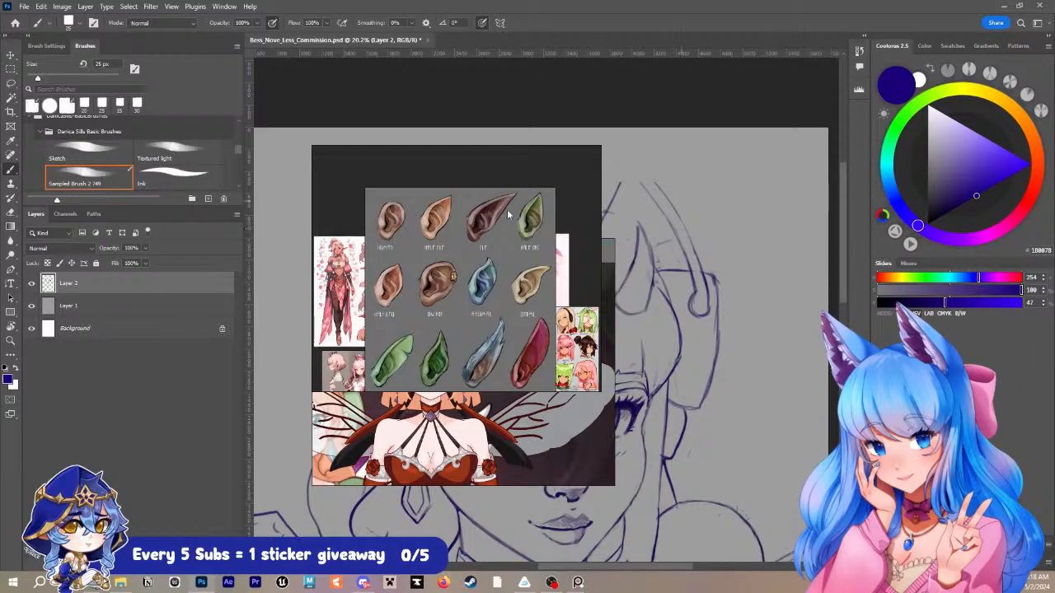
pyautogui.press('i')
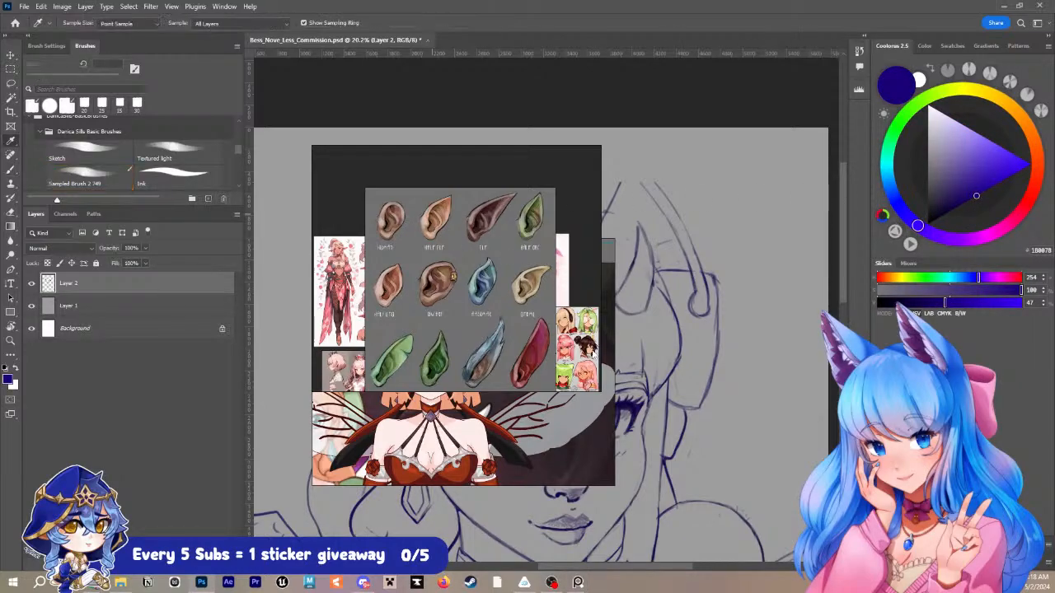
pyautogui.click(637, 397)
pyautogui.press('b')
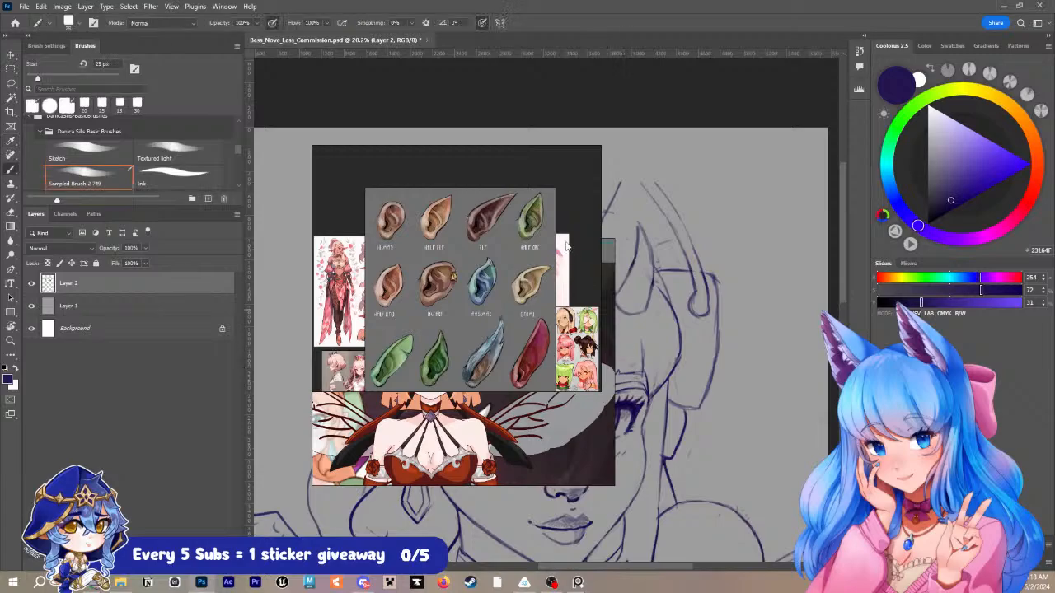
# - Move the ear and crowned-character reference windows back off the sketch, stacked beside the canvas
pyautogui.moveTo(561, 250)
pyautogui.mouseDown()
pyautogui.moveTo(308, 217)
pyautogui.moveTo(290, 192)
pyautogui.mouseUp()
pyautogui.moveTo(499, 375); pyautogui.dragTo(237, 430)
pyautogui.moveTo(233, 235); pyautogui.dragTo(194, 179)
pyautogui.moveTo(227, 365); pyautogui.dragTo(206, 341)
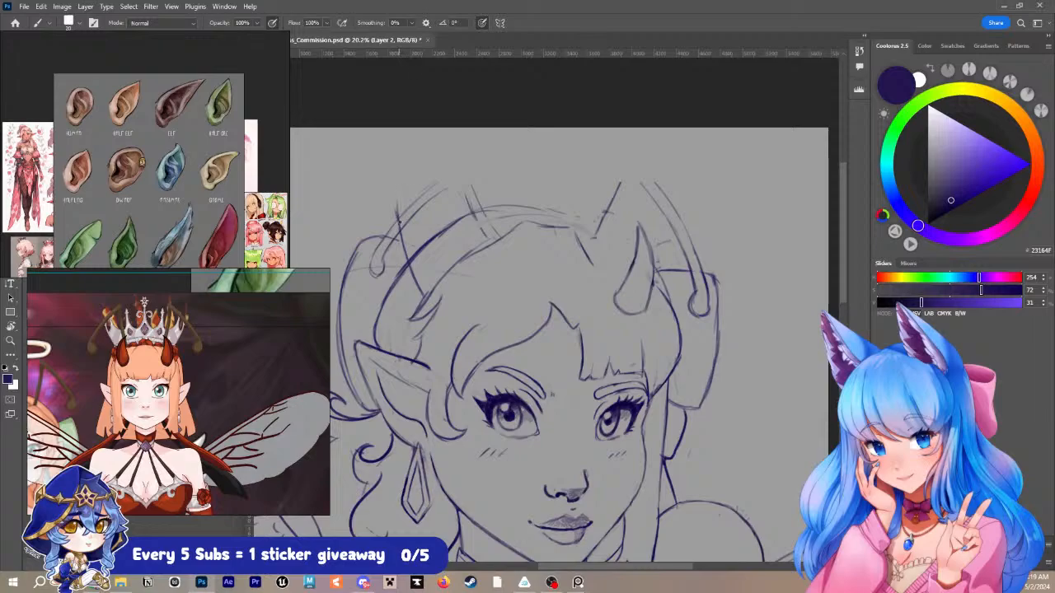
# - Sketch the crown's first two spikes above the near side of the headband with a 20 px brush, adding small rounded tips
pyautogui.moveTo(399, 221); pyautogui.dragTo(397, 200)
pyautogui.rightClick(425, 233)
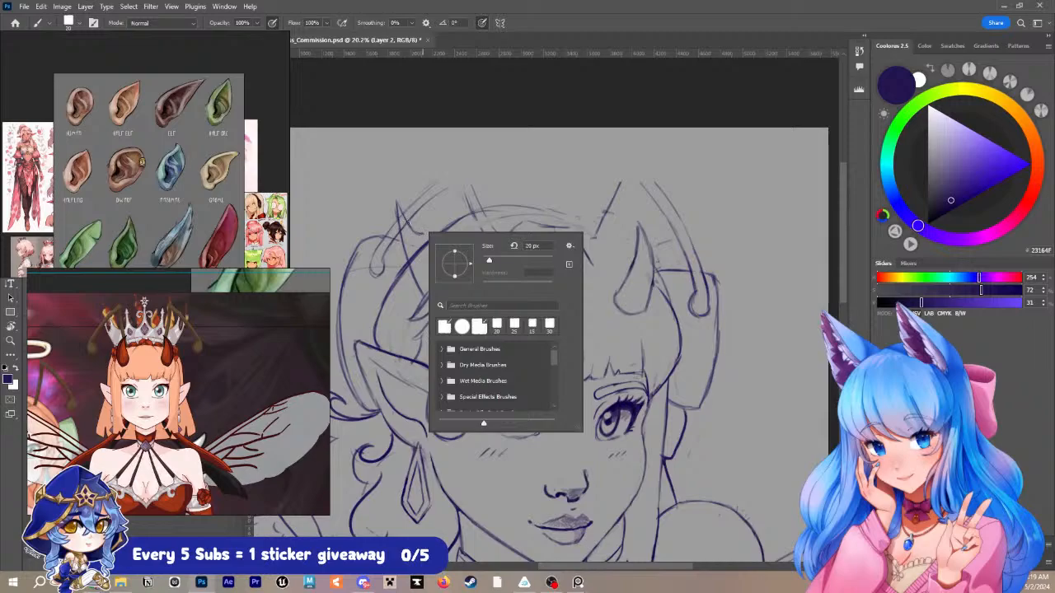
pyautogui.click(424, 232)
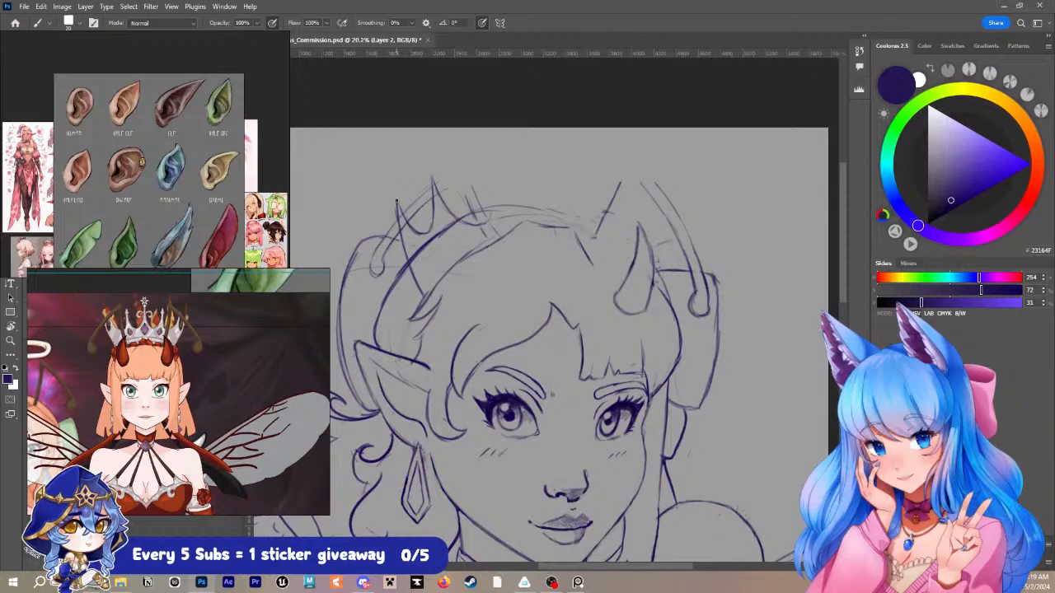
pyautogui.moveTo(394, 198)
pyautogui.mouseDown()
pyautogui.moveTo(394, 188)
pyautogui.moveTo(397, 203)
pyautogui.mouseUp()
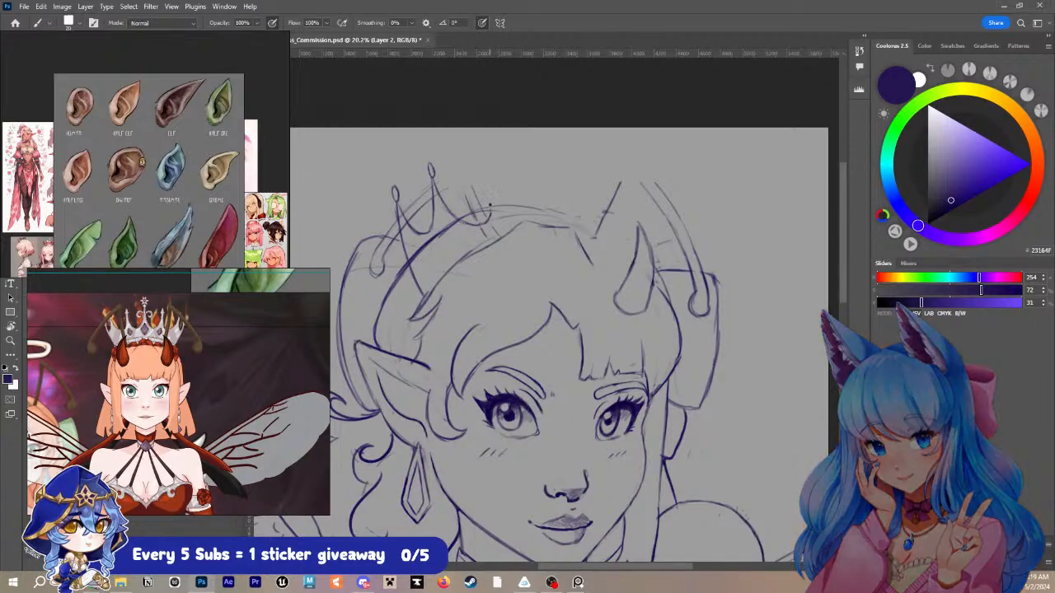
# - Draw the crown's taller third spike with a pointed tip and a curve sweeping down from it, erasing stray lines
pyautogui.moveTo(490, 189); pyautogui.dragTo(491, 208)
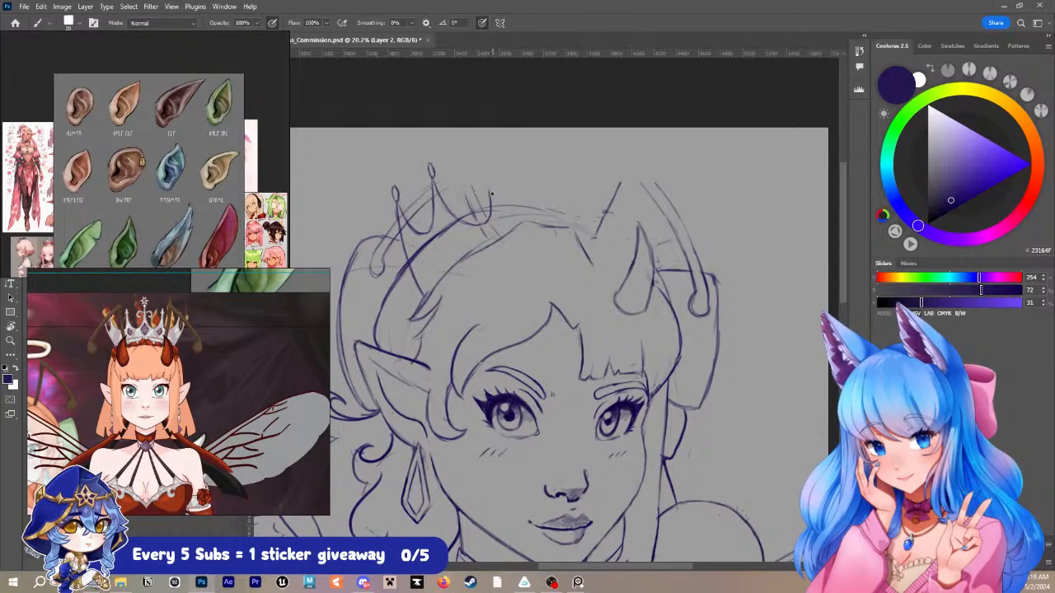
pyautogui.moveTo(492, 186); pyautogui.dragTo(498, 199)
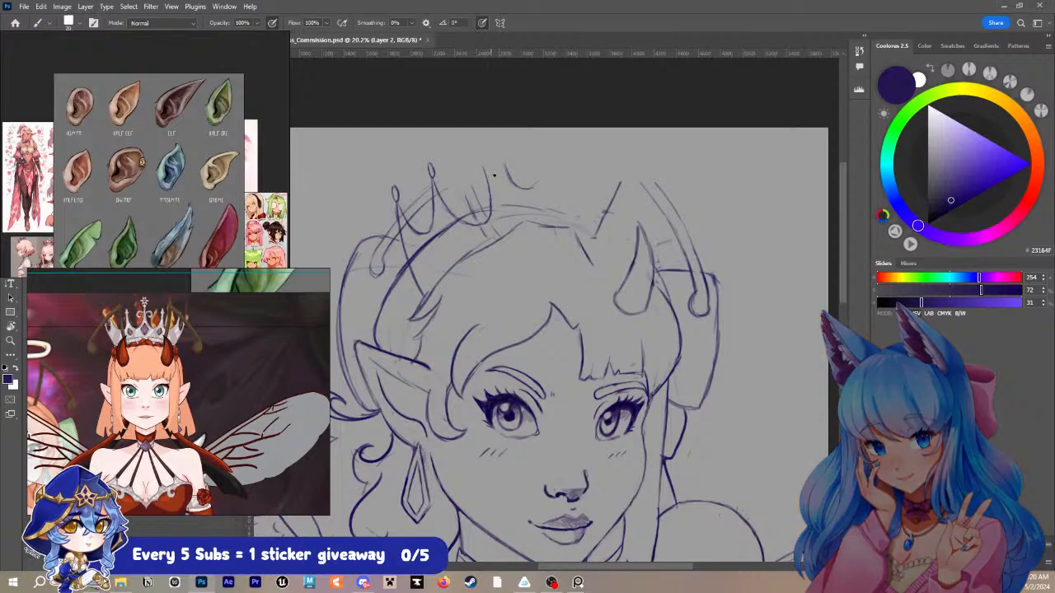
pyautogui.moveTo(493, 167)
pyautogui.mouseDown()
pyautogui.moveTo(511, 199)
pyautogui.moveTo(514, 175)
pyautogui.moveTo(530, 188)
pyautogui.moveTo(502, 184)
pyautogui.moveTo(515, 197)
pyautogui.mouseUp()
pyautogui.press('e')
pyautogui.press('b')
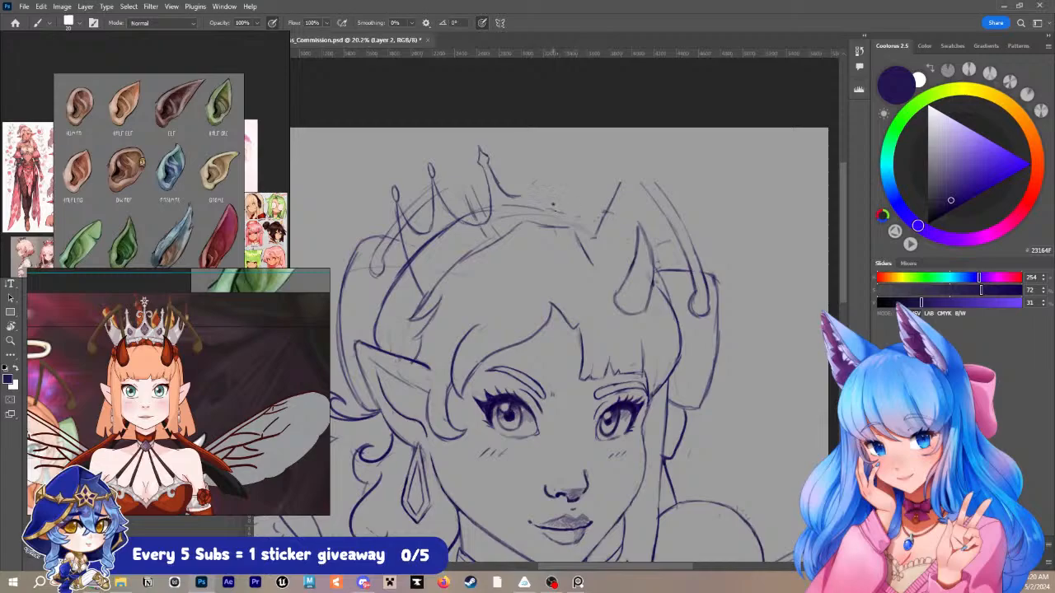
pyautogui.moveTo(516, 195); pyautogui.dragTo(528, 190)
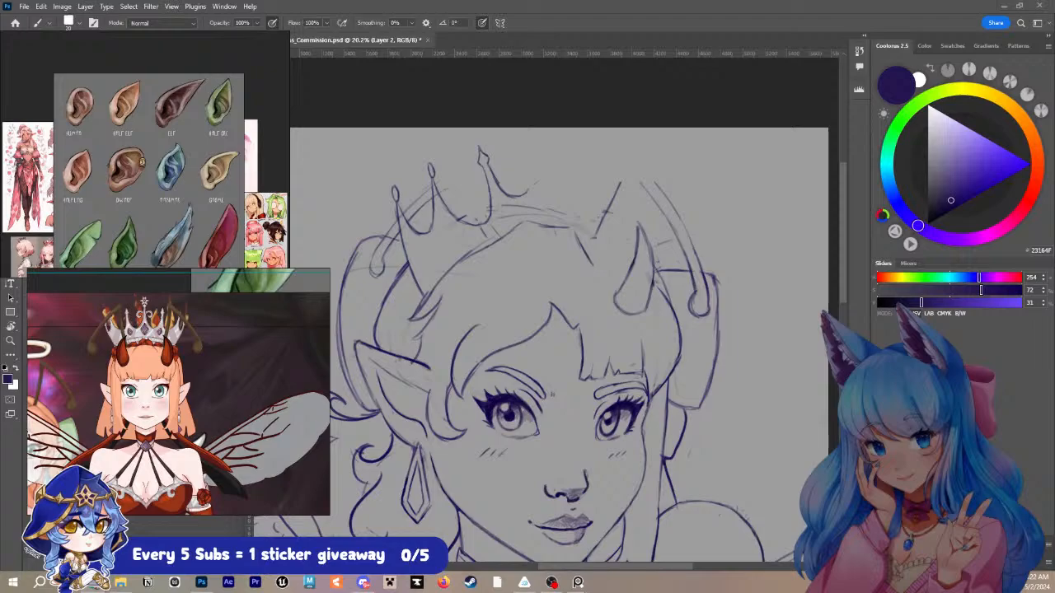
# - Paste a silver crown photo into the ear reference board and bring the whole crown into view
pyautogui.click(264, 201)
pyautogui.hotkey('ctrl', 'v')
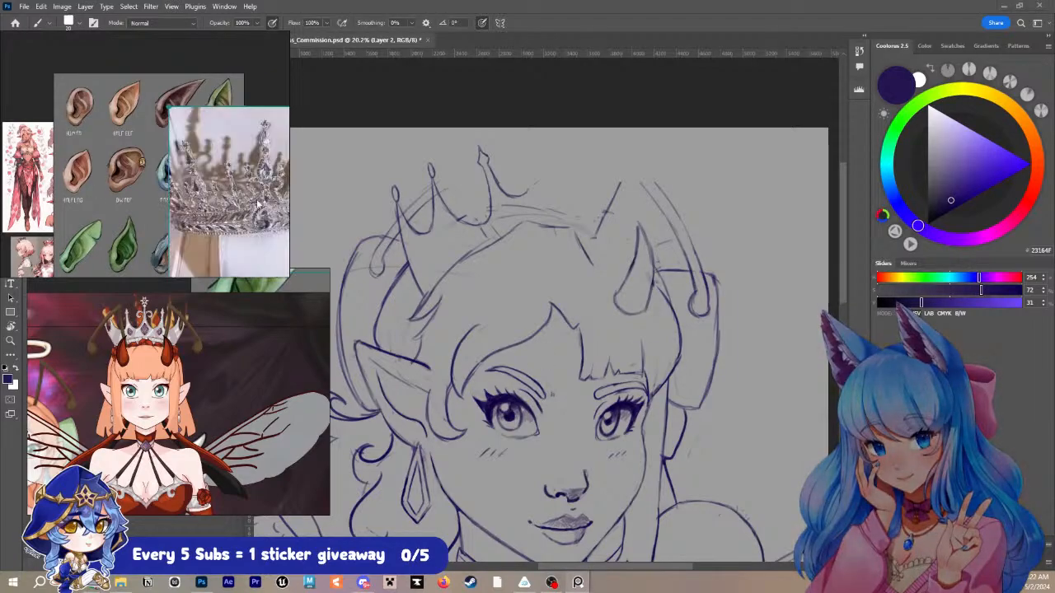
pyautogui.moveTo(254, 201); pyautogui.dragTo(178, 197)
pyautogui.scroll(2, 161, 217)
pyautogui.scroll(-2, 164, 217)
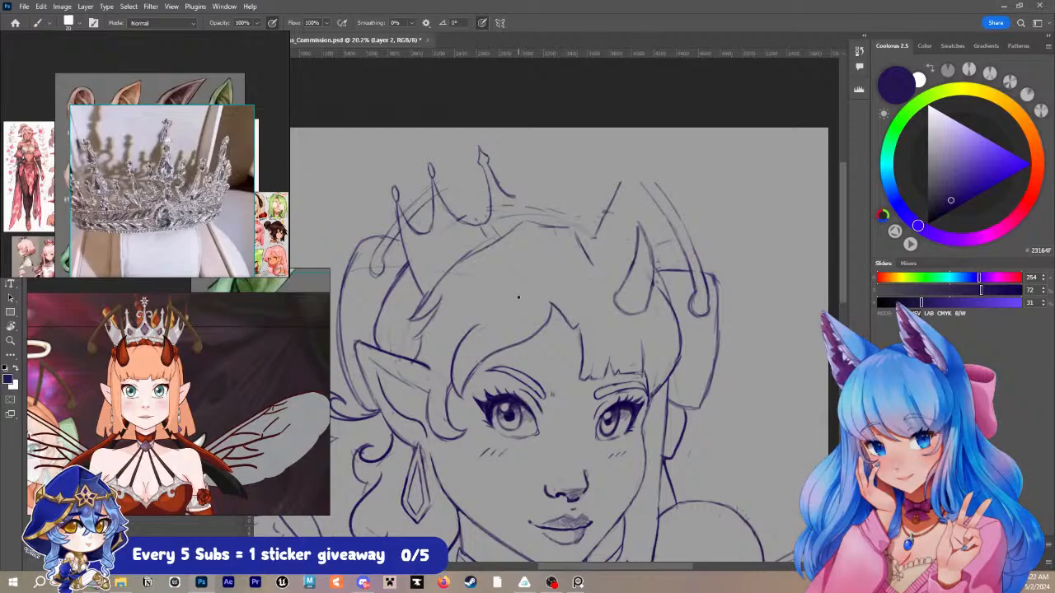
# - Erase the crown's earlier near-side spikes and the remaining upright edge line beside the headband
pyautogui.moveTo(481, 146)
pyautogui.mouseDown()
pyautogui.moveTo(504, 216)
pyautogui.moveTo(498, 210)
pyautogui.moveTo(489, 225)
pyautogui.moveTo(434, 209)
pyautogui.moveTo(424, 230)
pyautogui.moveTo(434, 245)
pyautogui.moveTo(417, 236)
pyautogui.moveTo(408, 192)
pyautogui.moveTo(409, 211)
pyautogui.moveTo(396, 200)
pyautogui.moveTo(395, 179)
pyautogui.mouseUp()
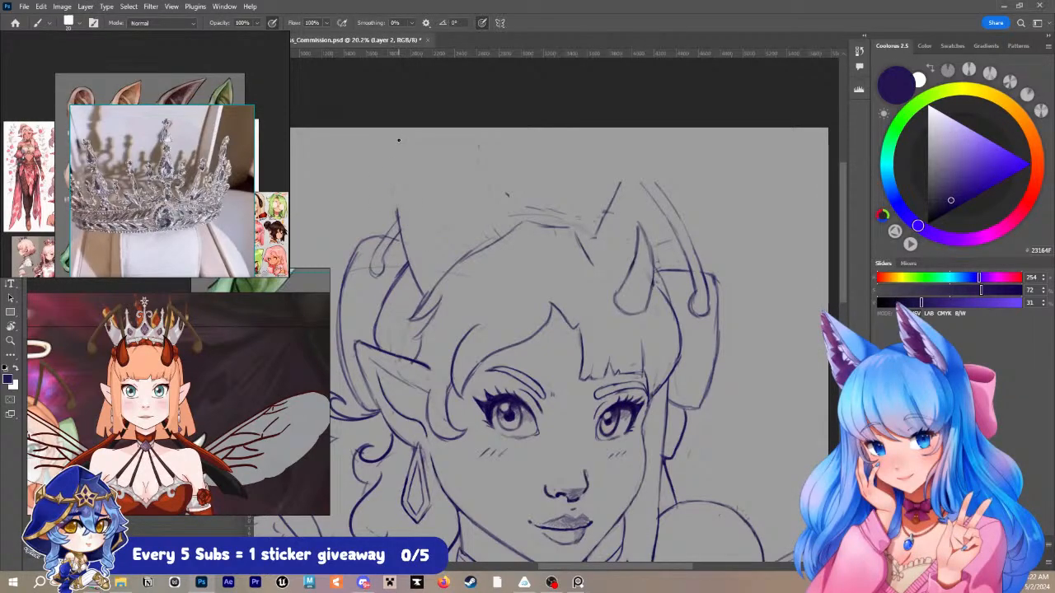
pyautogui.moveTo(454, 248); pyautogui.dragTo(453, 282)
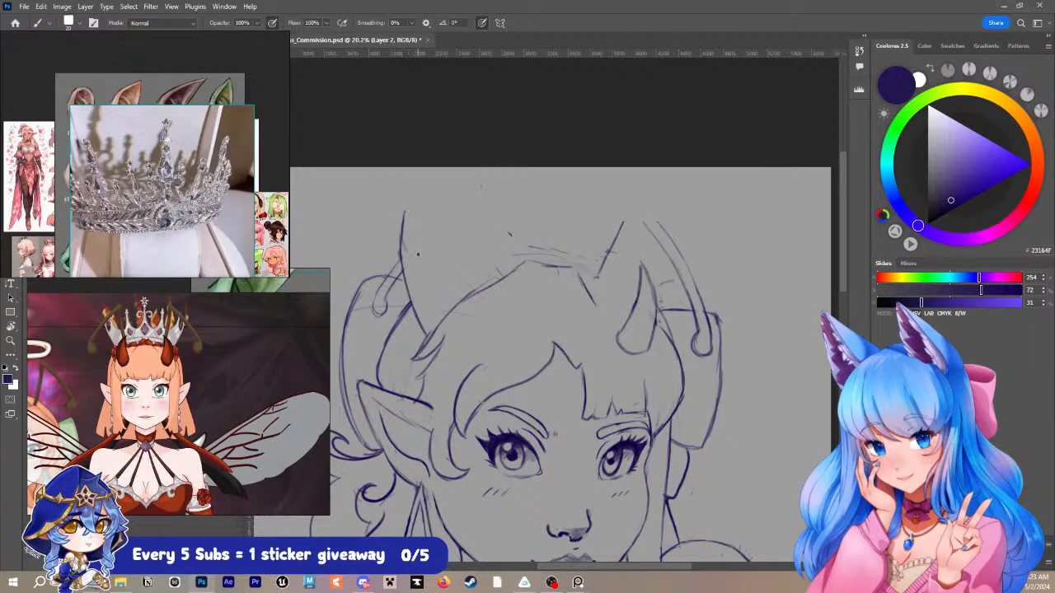
pyautogui.press('e')
pyautogui.moveTo(404, 214); pyautogui.dragTo(405, 235)
pyautogui.press('b')
pyautogui.press(']')
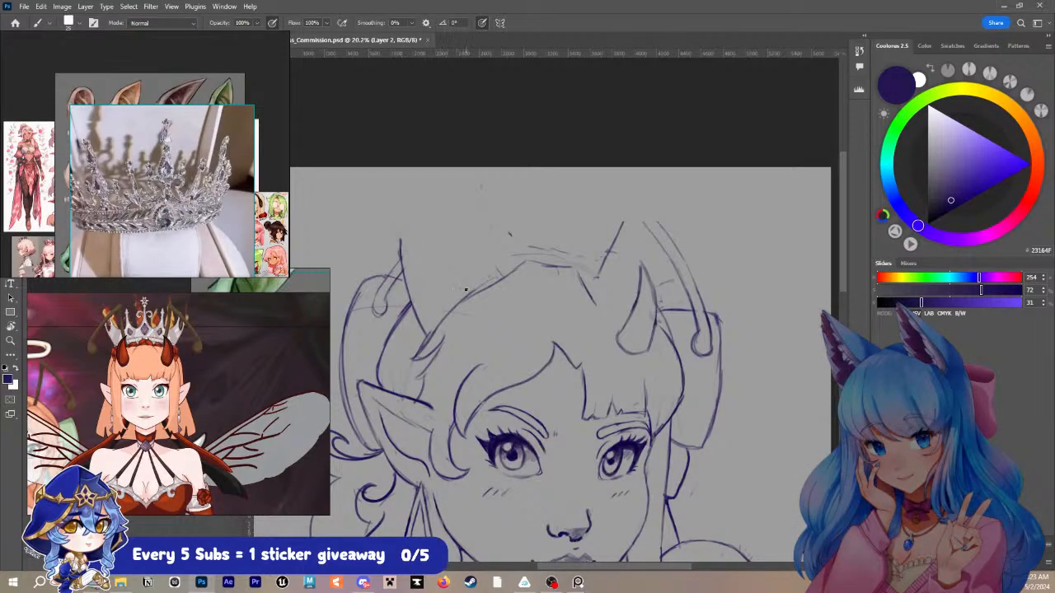
pyautogui.press('e')
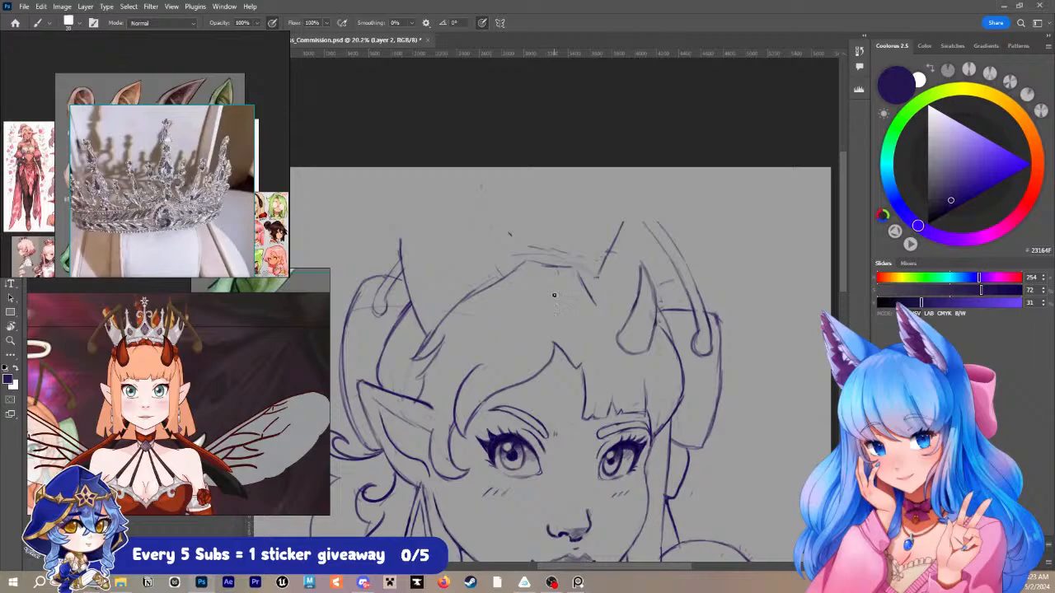
pyautogui.moveTo(403, 236); pyautogui.dragTo(419, 318)
pyautogui.press('b')
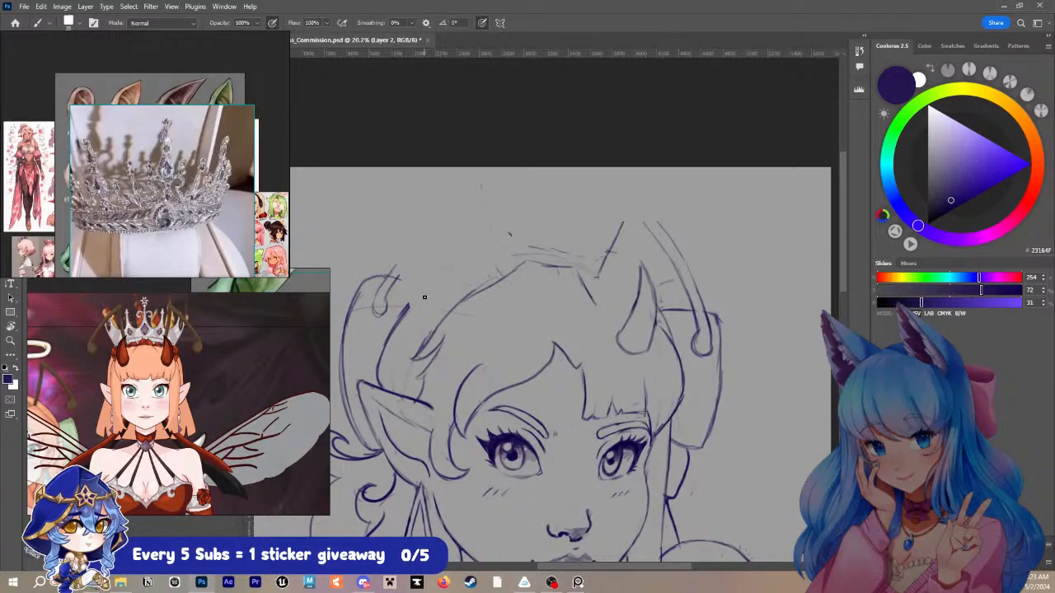
# - Sketch the new crown's near and far upright edges, joined by a light curved guideline across the hair above the fringe
pyautogui.moveTo(414, 302); pyautogui.dragTo(426, 193)
pyautogui.moveTo(414, 307); pyautogui.dragTo(453, 310)
pyautogui.hotkey('ctrl', 'z')
pyautogui.hotkey('ctrl', 'z')
pyautogui.hotkey('ctrl', 'z')
pyautogui.hotkey('ctrl', 'z')
pyautogui.hotkey('ctrl', 'z')
pyautogui.moveTo(421, 299)
pyautogui.mouseDown()
pyautogui.moveTo(404, 211)
pyautogui.moveTo(422, 297)
pyautogui.mouseUp()
pyautogui.moveTo(504, 330); pyautogui.dragTo(555, 334)
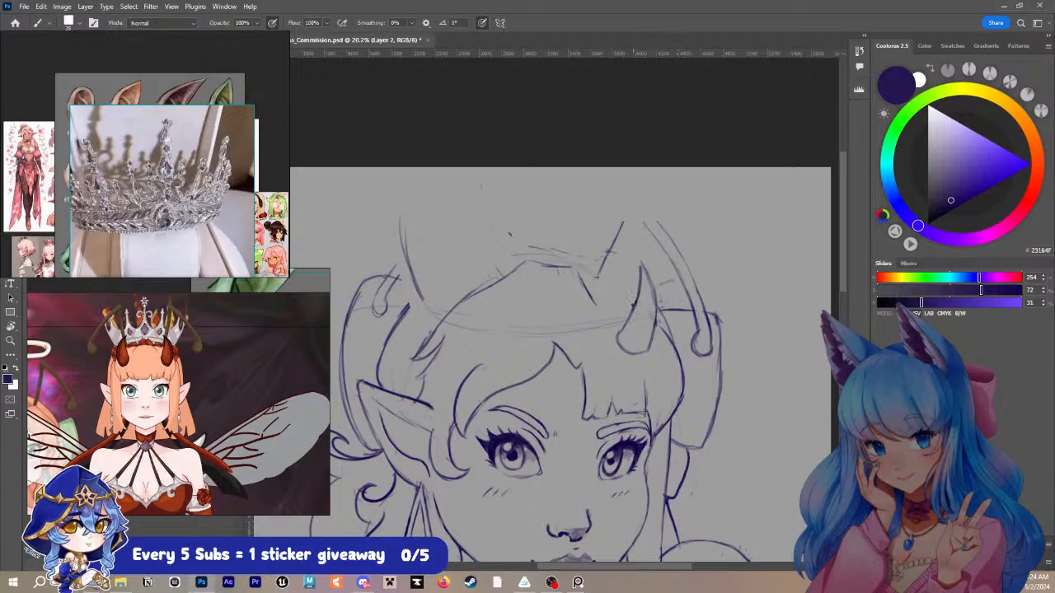
pyautogui.moveTo(647, 282); pyautogui.dragTo(648, 240)
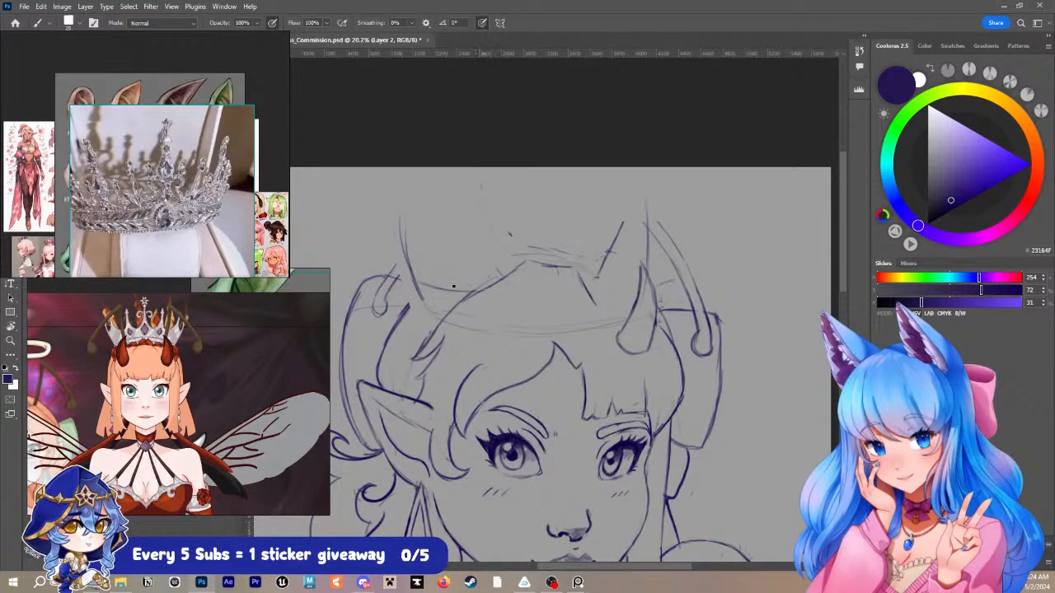
# - Sketch the upper curves of the crown's band from the near edge across the top of the hair
pyautogui.moveTo(440, 292); pyautogui.dragTo(508, 291)
pyautogui.moveTo(504, 295); pyautogui.dragTo(541, 285)
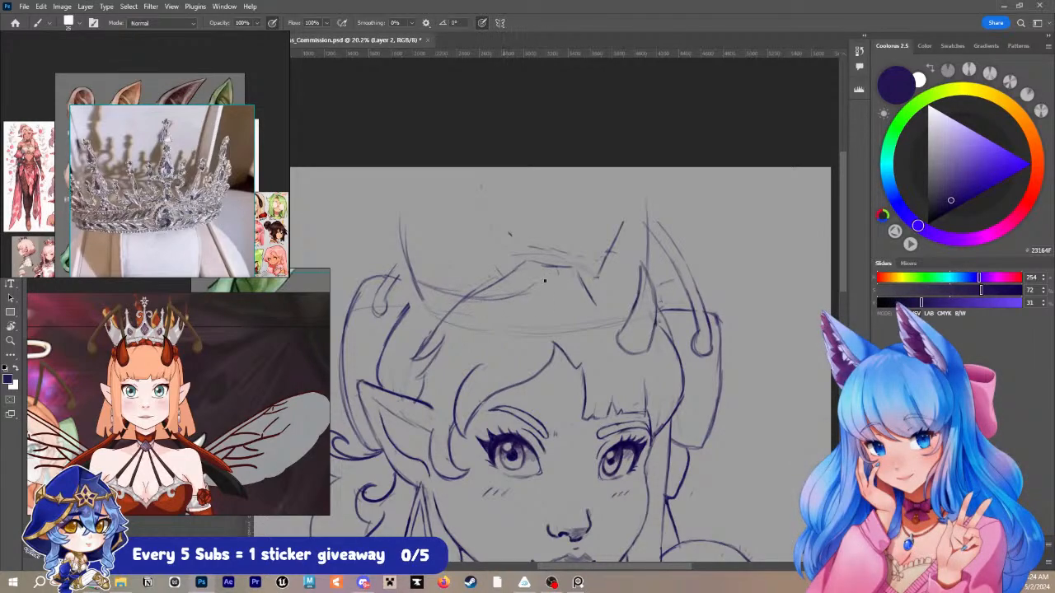
pyautogui.hotkey('ctrl', 'z')
pyautogui.hotkey('ctrl', 'z')
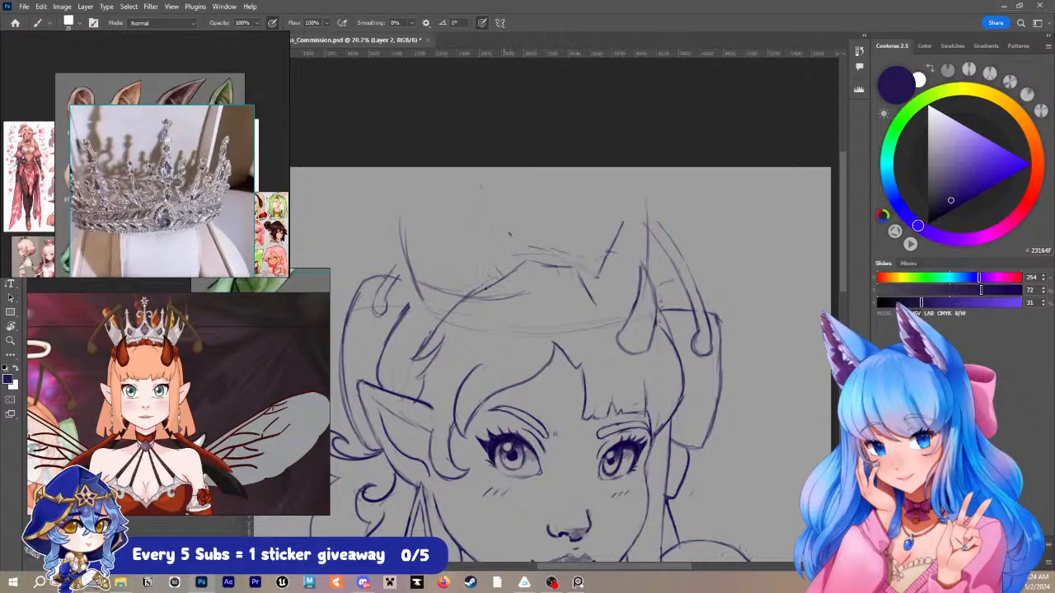
pyautogui.moveTo(476, 299); pyautogui.dragTo(544, 290)
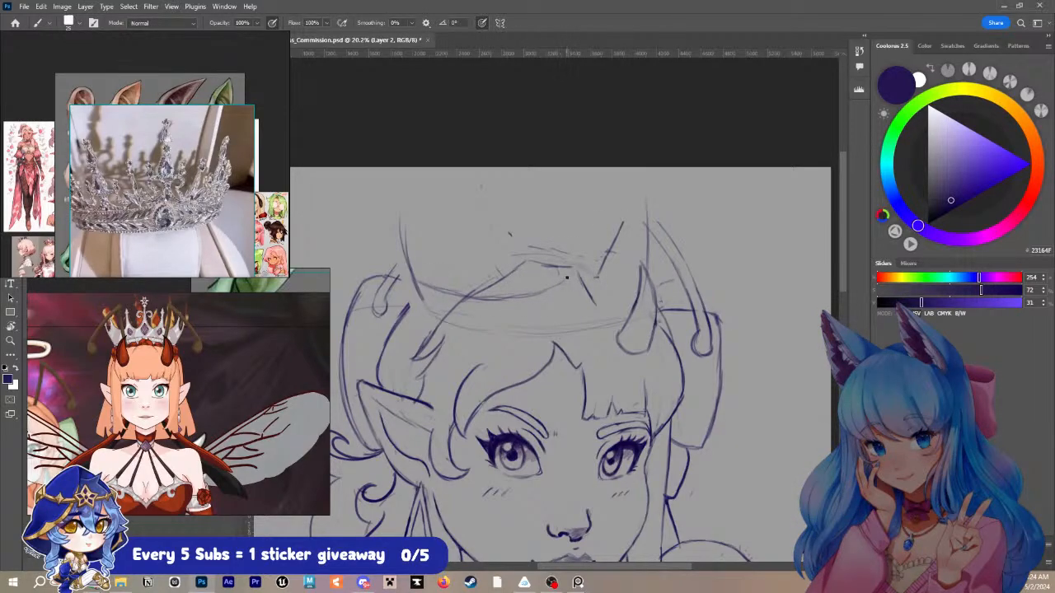
pyautogui.moveTo(579, 268); pyautogui.dragTo(630, 285)
pyautogui.moveTo(428, 283)
pyautogui.mouseDown()
pyautogui.moveTo(522, 290)
pyautogui.moveTo(569, 275)
pyautogui.mouseUp()
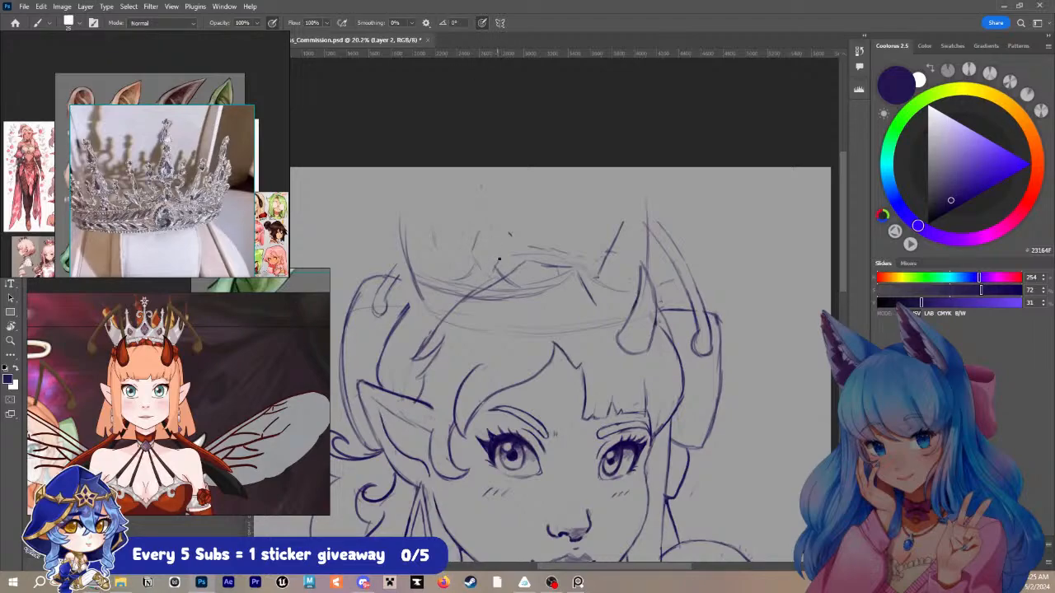
# - Rough in the crown's near-side points and a tall central spike, erasing the band curve overlapping the spike's base
pyautogui.moveTo(501, 249)
pyautogui.mouseDown()
pyautogui.moveTo(485, 222)
pyautogui.moveTo(478, 235)
pyautogui.moveTo(494, 204)
pyautogui.mouseUp()
pyautogui.hotkey('ctrl', 'z')
pyautogui.hotkey('ctrl', 'z')
pyautogui.moveTo(474, 264)
pyautogui.mouseDown()
pyautogui.moveTo(438, 251)
pyautogui.moveTo(450, 267)
pyautogui.moveTo(437, 248)
pyautogui.moveTo(467, 274)
pyautogui.moveTo(441, 257)
pyautogui.moveTo(423, 208)
pyautogui.mouseUp()
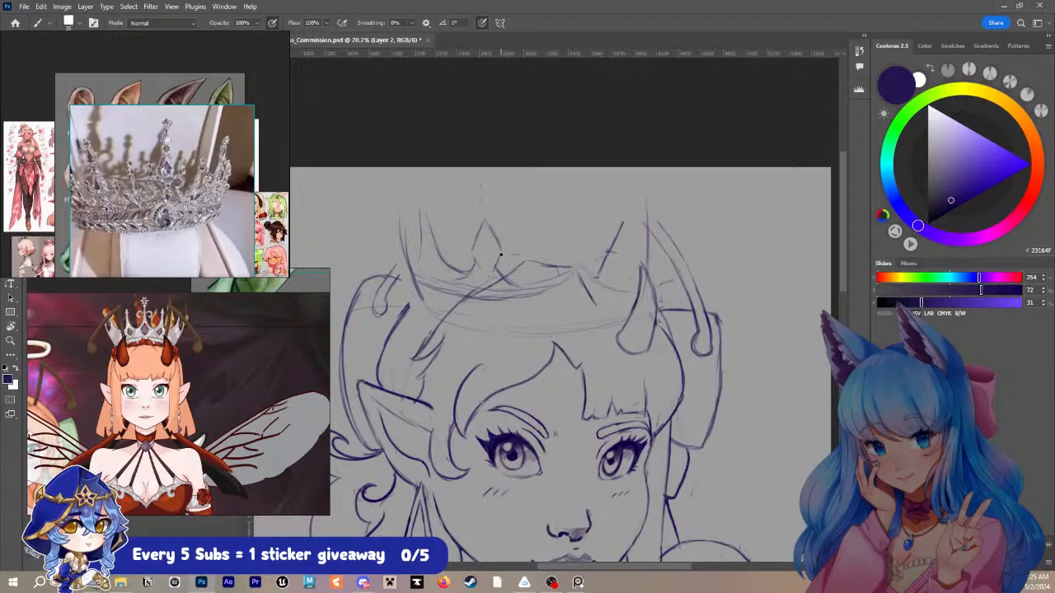
pyautogui.moveTo(504, 252)
pyautogui.mouseDown()
pyautogui.moveTo(535, 269)
pyautogui.moveTo(516, 262)
pyautogui.moveTo(550, 260)
pyautogui.moveTo(560, 195)
pyautogui.mouseUp()
pyautogui.moveTo(581, 195); pyautogui.dragTo(605, 258)
pyautogui.moveTo(536, 264); pyautogui.dragTo(554, 200)
pyautogui.moveTo(560, 282)
pyautogui.mouseDown()
pyautogui.moveTo(534, 289)
pyautogui.moveTo(523, 276)
pyautogui.mouseUp()
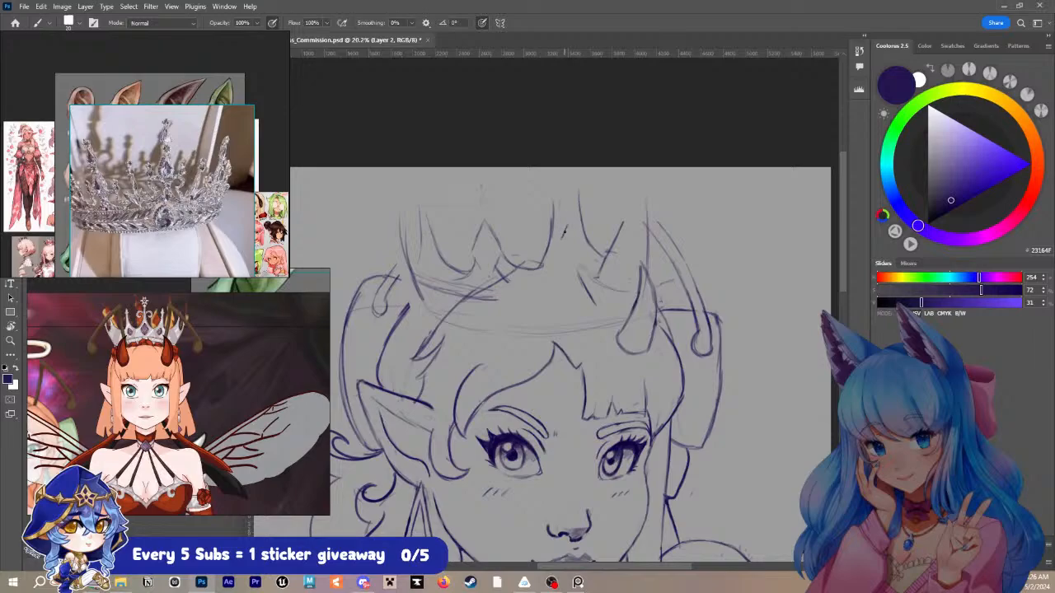
# - Draw a diamond-shaped gem at the base of the crown's central spike
pyautogui.moveTo(565, 225)
pyautogui.mouseDown()
pyautogui.moveTo(557, 256)
pyautogui.moveTo(576, 267)
pyautogui.mouseUp()
pyautogui.moveTo(571, 271)
pyautogui.mouseDown()
pyautogui.moveTo(582, 251)
pyautogui.moveTo(571, 227)
pyautogui.moveTo(583, 250)
pyautogui.moveTo(576, 271)
pyautogui.moveTo(580, 238)
pyautogui.moveTo(583, 247)
pyautogui.moveTo(570, 226)
pyautogui.mouseUp()
pyautogui.hotkey('ctrl', 'z')
pyautogui.hotkey('ctrl', 'z')
pyautogui.hotkey('ctrl', 'z')
pyautogui.hotkey('ctrl', 'z')
# - Try a large curled scroll on the near side of the central spike
pyautogui.moveTo(551, 230)
pyautogui.mouseDown()
pyautogui.moveTo(541, 208)
pyautogui.moveTo(539, 220)
pyautogui.mouseUp()
pyautogui.moveTo(541, 219)
pyautogui.mouseDown()
pyautogui.moveTo(533, 228)
pyautogui.moveTo(526, 207)
pyautogui.moveTo(543, 200)
pyautogui.mouseUp()
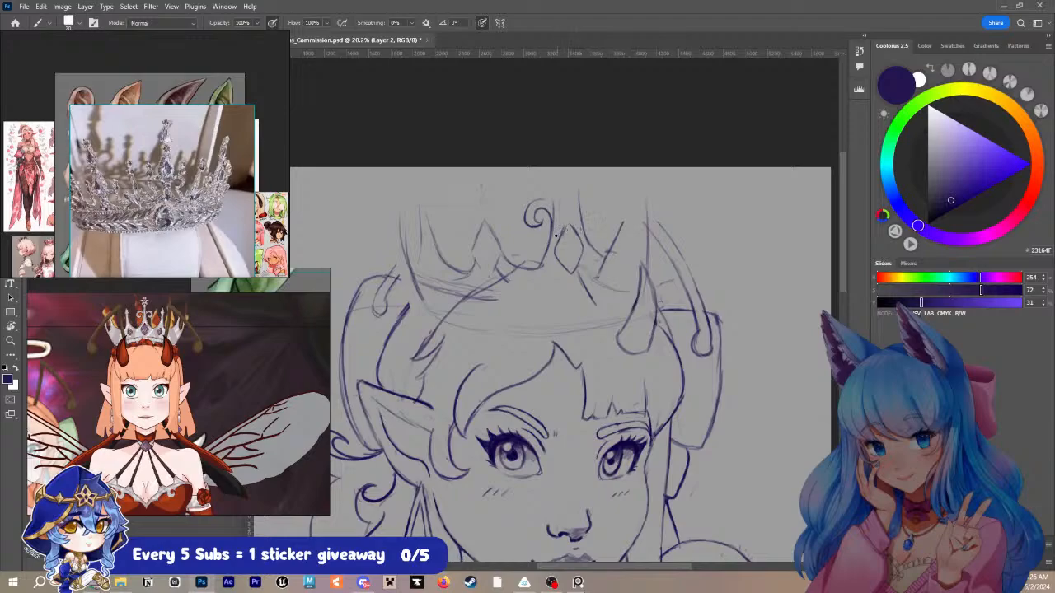
pyautogui.moveTo(548, 244); pyautogui.dragTo(556, 204)
pyautogui.hotkey('ctrl', 'z')
pyautogui.hotkey('ctrl', 'z')
pyautogui.hotkey('ctrl', 'z')
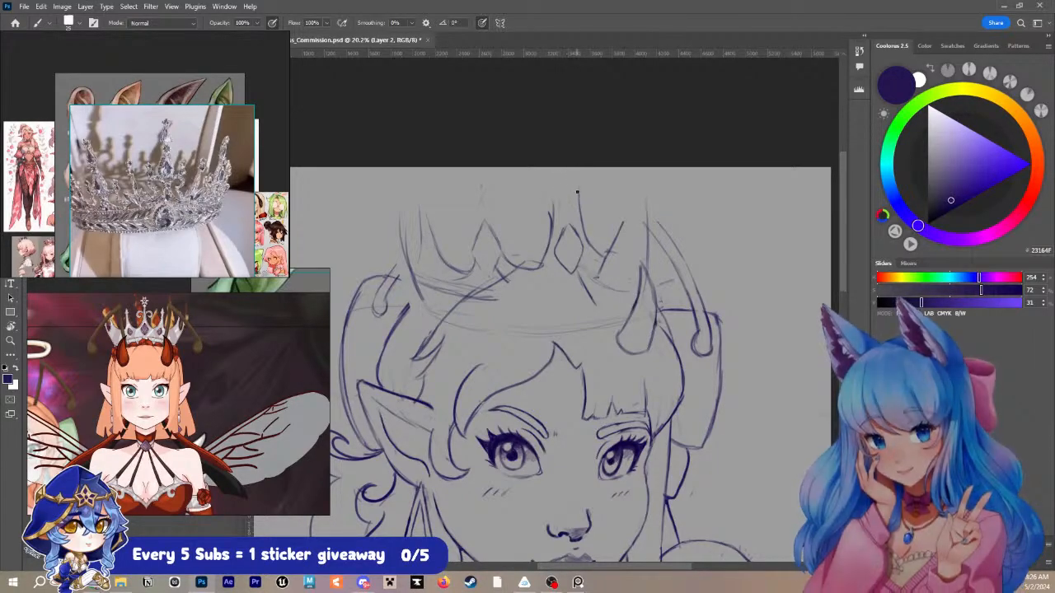
# - Draw the central ornament's upright lines with a pair of outward-curling scrolls and an inner outline in the diamond gem
pyautogui.moveTo(552, 234)
pyautogui.mouseDown()
pyautogui.moveTo(558, 188)
pyautogui.moveTo(552, 232)
pyautogui.mouseUp()
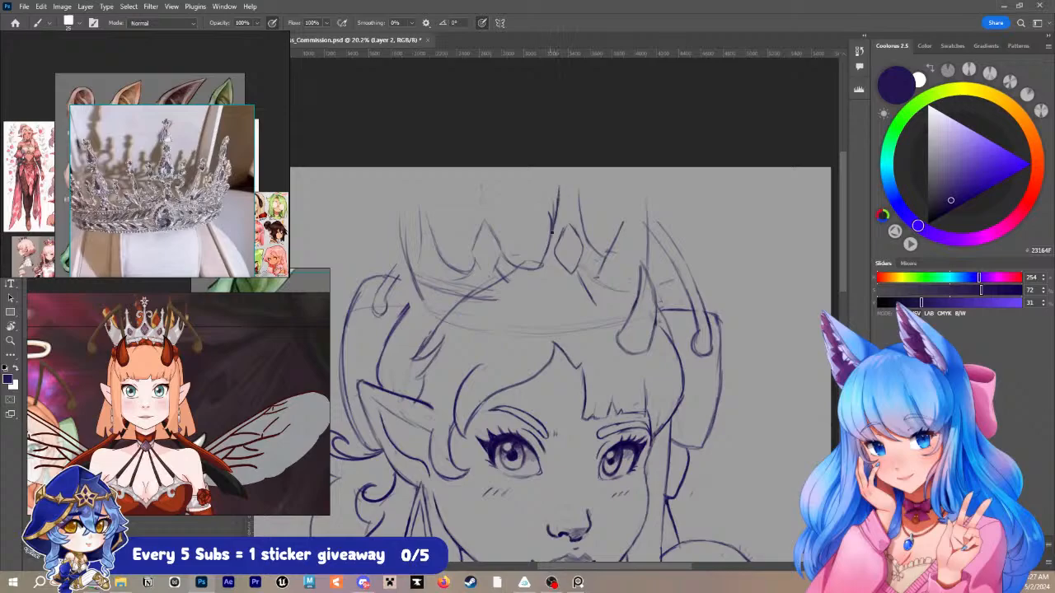
pyautogui.moveTo(573, 188); pyautogui.dragTo(585, 237)
pyautogui.moveTo(582, 184)
pyautogui.mouseDown()
pyautogui.moveTo(586, 220)
pyautogui.moveTo(548, 225)
pyautogui.moveTo(554, 201)
pyautogui.moveTo(545, 212)
pyautogui.moveTo(535, 205)
pyautogui.moveTo(556, 197)
pyautogui.moveTo(537, 198)
pyautogui.moveTo(543, 219)
pyautogui.moveTo(584, 200)
pyautogui.moveTo(587, 212)
pyautogui.mouseUp()
pyautogui.hotkey('ctrl', 'z')
pyautogui.hotkey('ctrl', 'z')
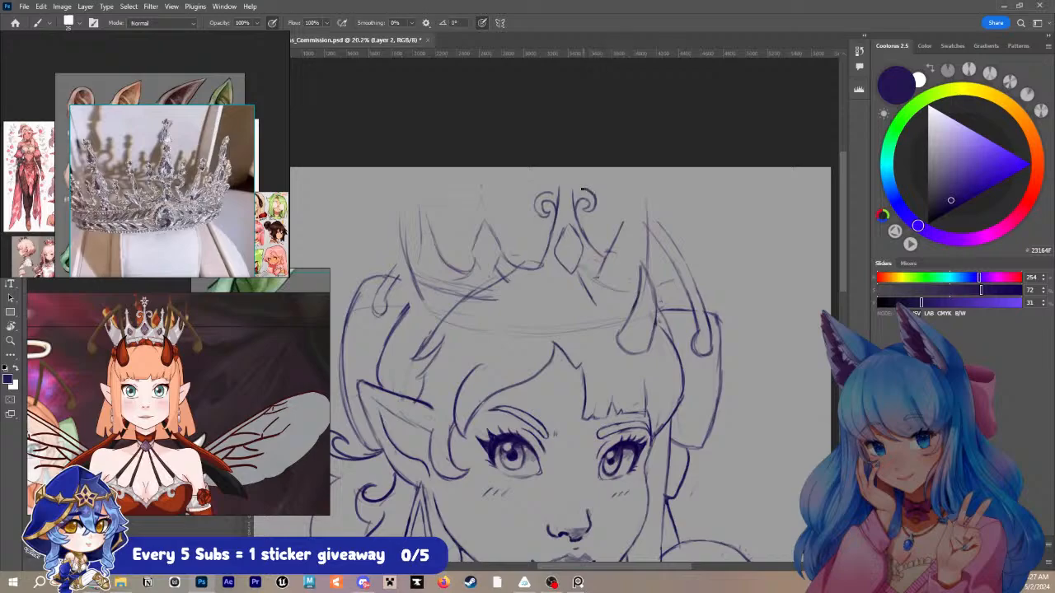
pyautogui.moveTo(573, 202); pyautogui.dragTo(571, 182)
pyautogui.moveTo(569, 234)
pyautogui.mouseDown()
pyautogui.moveTo(564, 252)
pyautogui.moveTo(578, 247)
pyautogui.moveTo(569, 236)
pyautogui.mouseUp()
# - Draw the two sides of the crown's spike on the far side of the central ornament
pyautogui.moveTo(604, 254); pyautogui.dragTo(621, 213)
pyautogui.hotkey('ctrl', 'z')
pyautogui.moveTo(607, 259); pyautogui.dragTo(621, 214)
pyautogui.moveTo(631, 219); pyautogui.dragTo(643, 270)
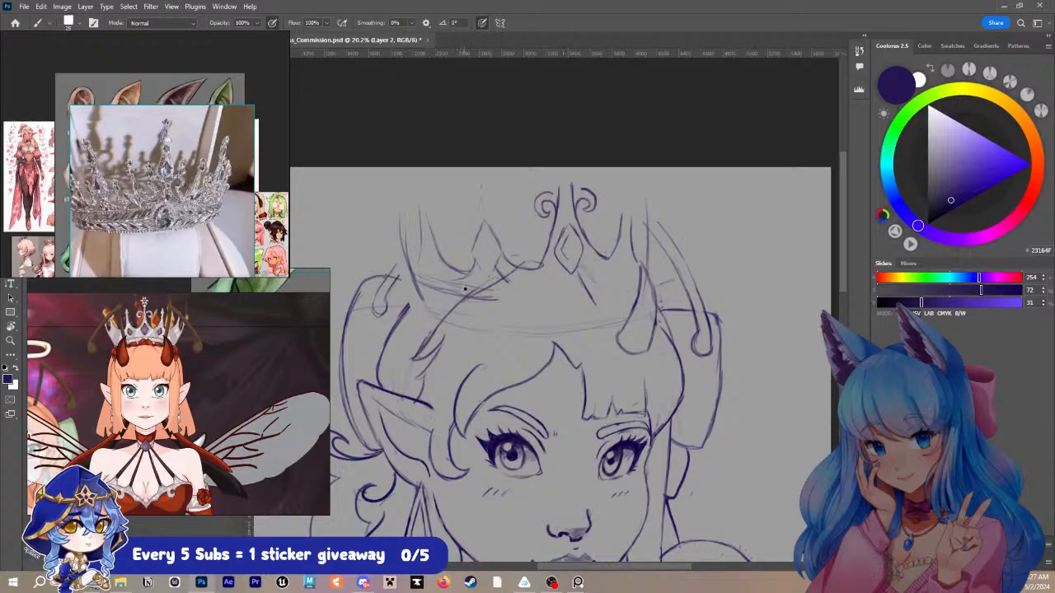
# - Erase the crown's curved lower guideline running across the hair above the fringe
pyautogui.moveTo(423, 295)
pyautogui.mouseDown()
pyautogui.moveTo(434, 315)
pyautogui.moveTo(479, 331)
pyautogui.moveTo(606, 320)
pyautogui.mouseUp()
pyautogui.press('e')
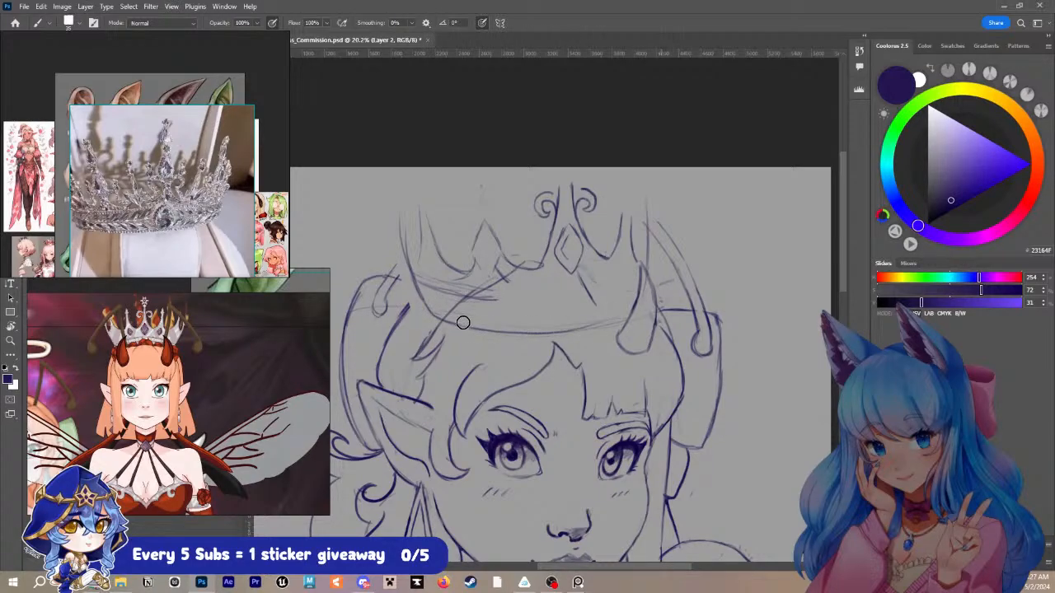
pyautogui.moveTo(461, 323)
pyautogui.mouseDown()
pyautogui.moveTo(573, 330)
pyautogui.moveTo(616, 301)
pyautogui.mouseUp()
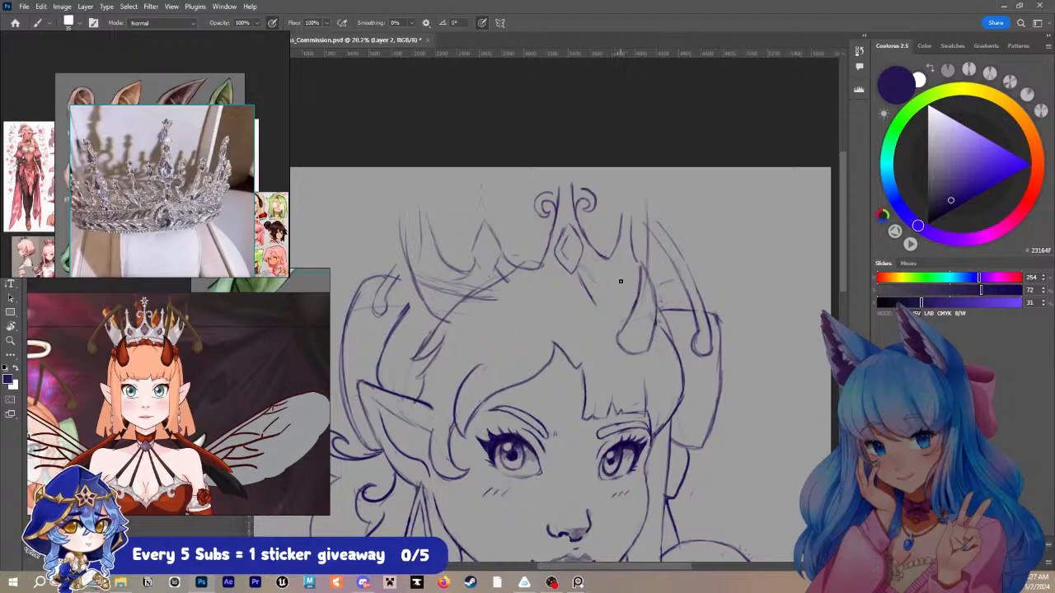
# - Redraw the hair outline beneath the crown and the angled line where it meets the band below the diamond gem
pyautogui.moveTo(524, 260); pyautogui.dragTo(513, 272)
pyautogui.moveTo(587, 316)
pyautogui.mouseDown()
pyautogui.moveTo(578, 293)
pyautogui.moveTo(543, 280)
pyautogui.mouseUp()
pyautogui.hotkey('ctrl', 'z')
pyautogui.hotkey('ctrl', 'z')
pyautogui.press('[')
pyautogui.moveTo(581, 314)
pyautogui.mouseDown()
pyautogui.moveTo(578, 289)
pyautogui.moveTo(530, 275)
pyautogui.moveTo(427, 333)
pyautogui.mouseUp()
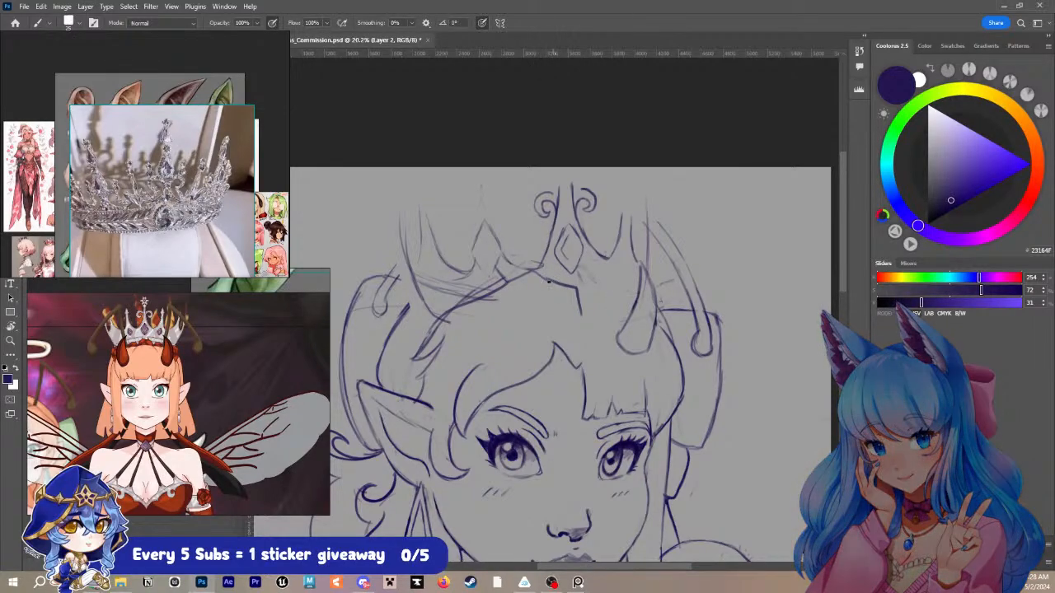
# - Draw the band's far side up to the horn, with a row of small round gems along it
pyautogui.moveTo(557, 281)
pyautogui.mouseDown()
pyautogui.moveTo(606, 282)
pyautogui.moveTo(557, 281)
pyautogui.moveTo(618, 284)
pyautogui.moveTo(591, 274)
pyautogui.moveTo(577, 276)
pyautogui.moveTo(608, 282)
pyautogui.moveTo(578, 277)
pyautogui.moveTo(627, 294)
pyautogui.moveTo(577, 290)
pyautogui.moveTo(633, 298)
pyautogui.mouseUp()
pyautogui.hotkey('ctrl', 'z')
pyautogui.hotkey('ctrl', 'z')
pyautogui.hotkey('ctrl', 'z')
pyautogui.moveTo(586, 284); pyautogui.dragTo(619, 290)
# - Try redrawing the outline of the crown's near-side spike
pyautogui.moveTo(404, 216); pyautogui.dragTo(409, 237)
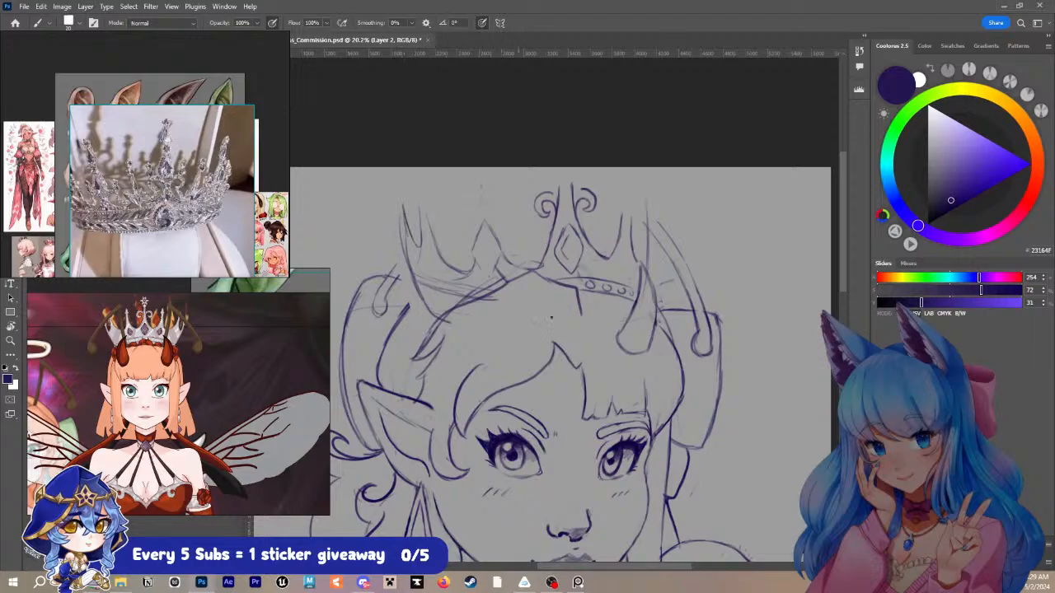
pyautogui.hotkey('ctrl', 'z')
pyautogui.hotkey('ctrl', 'z')
# - Lasso the crown's central diamond-and-scroll ornament, raise it slightly toward the canvas's upper edge, and deselect it
pyautogui.press('l')
pyautogui.moveTo(552, 196)
pyautogui.mouseDown()
pyautogui.moveTo(544, 188)
pyautogui.moveTo(533, 268)
pyautogui.moveTo(596, 280)
pyautogui.moveTo(567, 178)
pyautogui.moveTo(537, 183)
pyautogui.mouseUp()
pyautogui.hotkey('ctrl', 't')
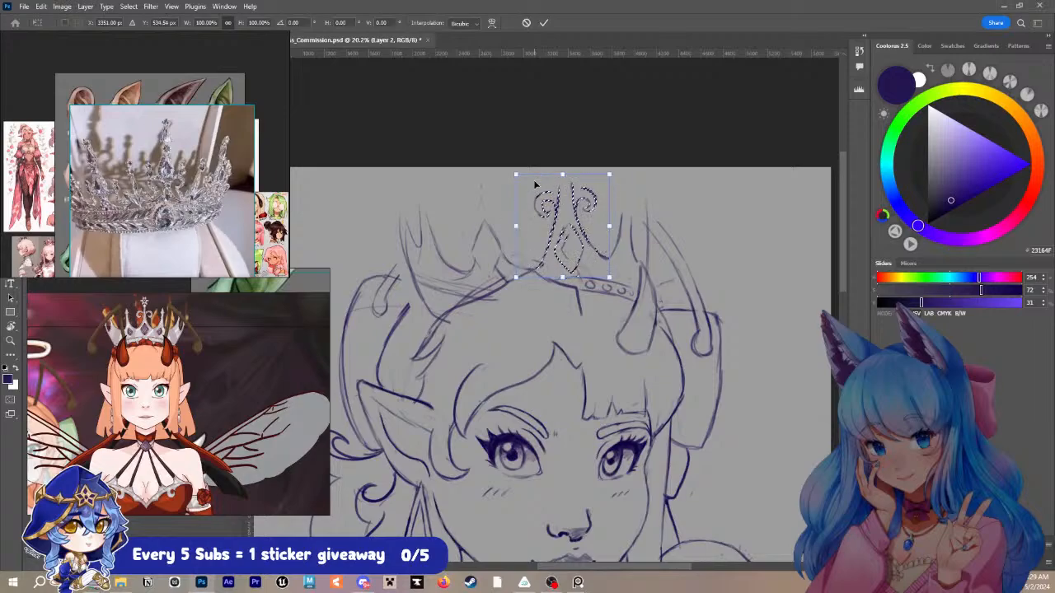
pyautogui.hotkey('shift', 'Up')
pyautogui.hotkey('shift', 'Up')
pyautogui.hotkey('shift', 'Up')
pyautogui.hotkey('shift', 'Up')
pyautogui.hotkey('shift', 'Up')
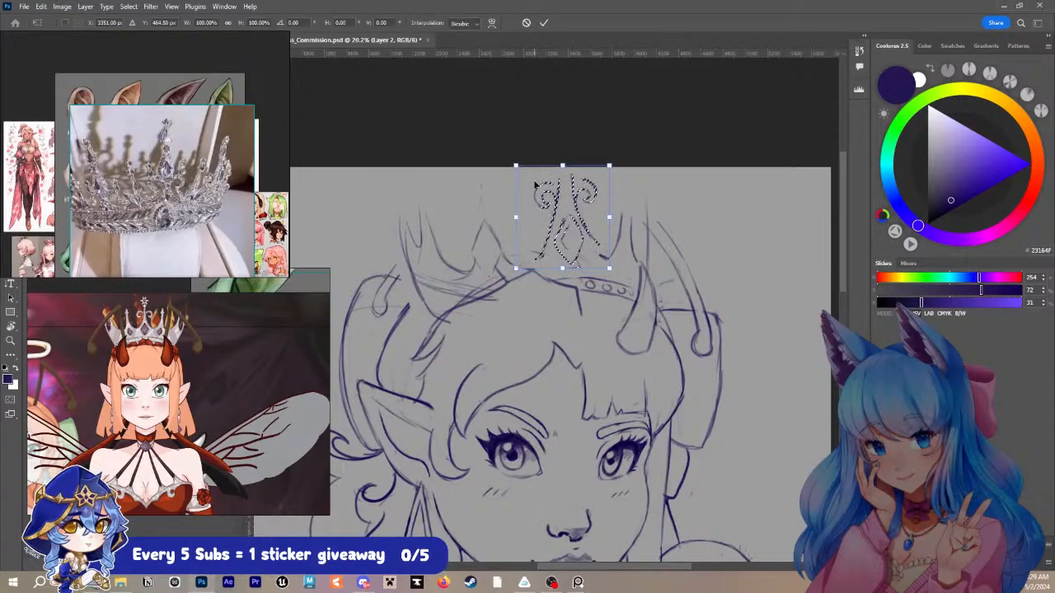
pyautogui.moveTo(662, 144)
pyautogui.mouseDown()
pyautogui.moveTo(676, 154)
pyautogui.moveTo(650, 157)
pyautogui.mouseUp()
pyautogui.press('Return')
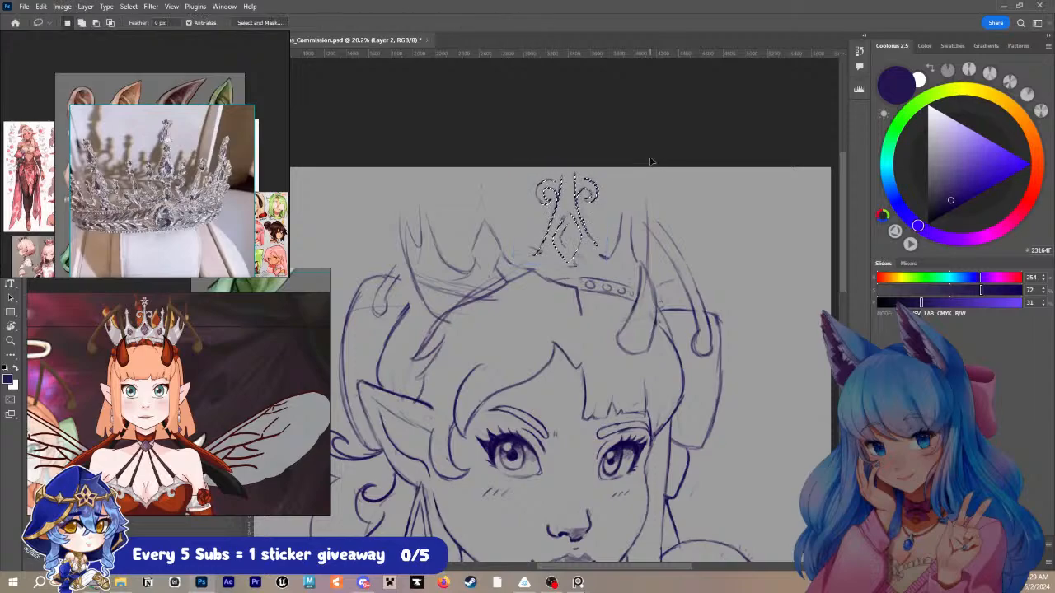
pyautogui.hotkey('ctrl', 'd')
# - Redraw the curve from the central ornament into the far-side spike, adding a tall shaft with an arrow-shaped tip
pyautogui.scroll(-5, 651, 174)
pyautogui.scroll(4, 635, 275)
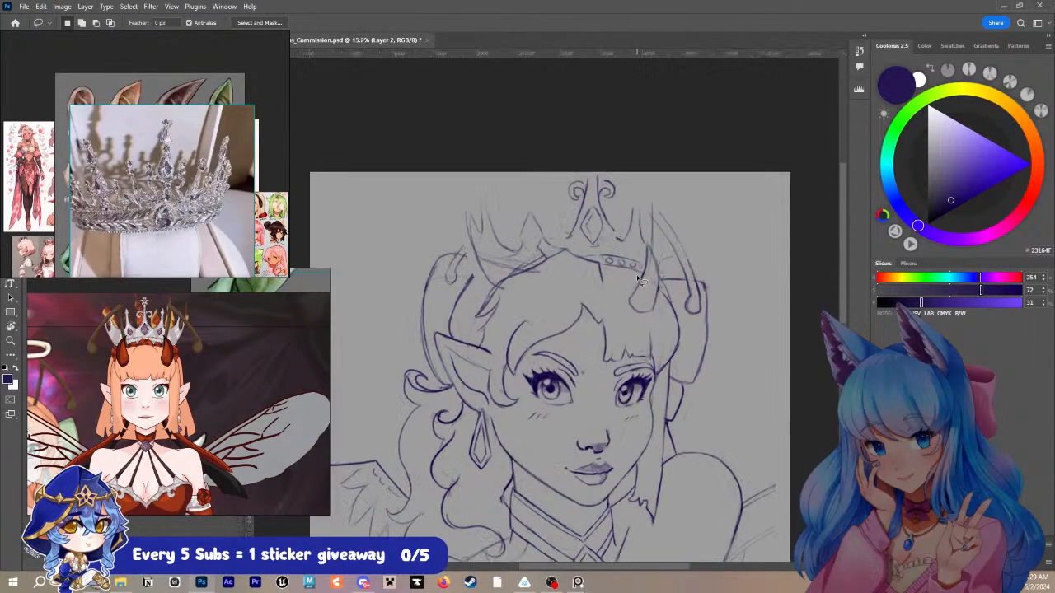
pyautogui.scroll(1, 638, 275)
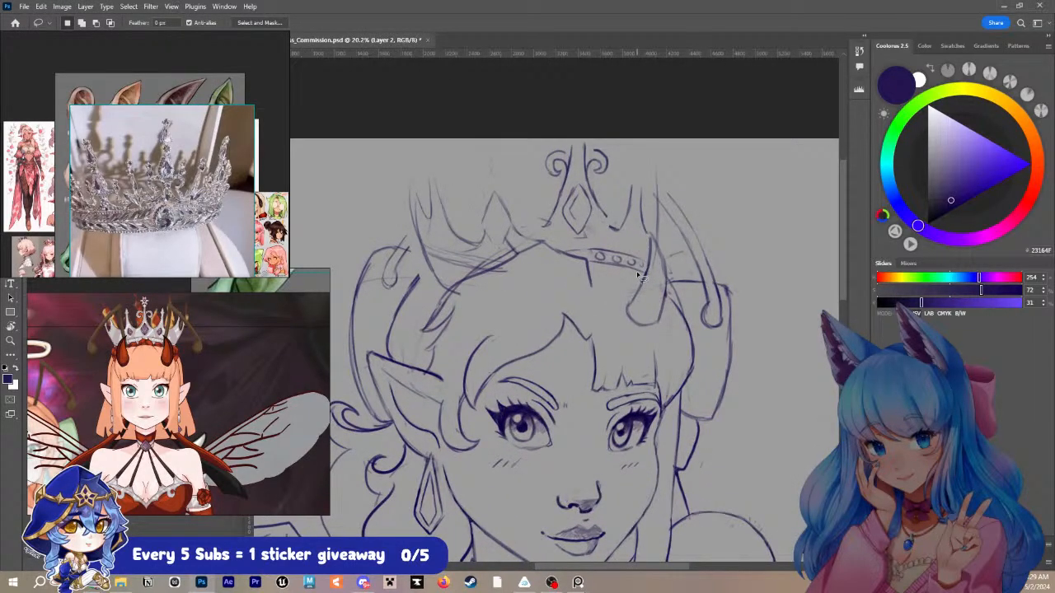
pyautogui.press('b')
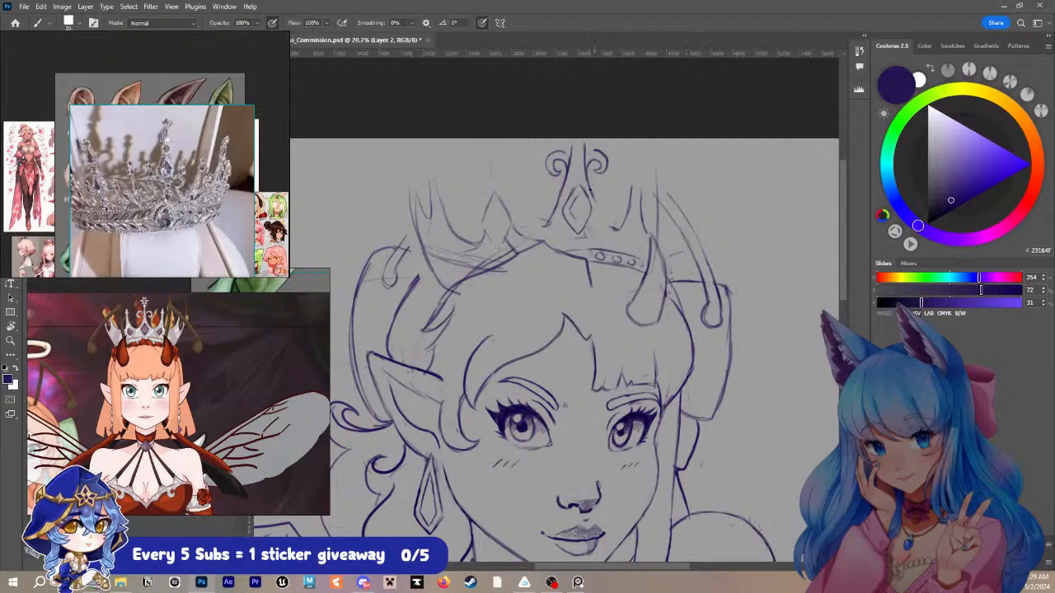
pyautogui.moveTo(594, 201); pyautogui.dragTo(617, 230)
pyautogui.moveTo(616, 228); pyautogui.dragTo(625, 197)
pyautogui.moveTo(604, 221); pyautogui.dragTo(623, 174)
pyautogui.hotkey('ctrl', 'z')
pyautogui.moveTo(610, 225)
pyautogui.mouseDown()
pyautogui.moveTo(625, 171)
pyautogui.moveTo(629, 182)
pyautogui.mouseUp()
pyautogui.moveTo(637, 165)
pyautogui.mouseDown()
pyautogui.moveTo(640, 156)
pyautogui.moveTo(629, 174)
pyautogui.mouseUp()
pyautogui.moveTo(644, 173); pyautogui.dragTo(641, 205)
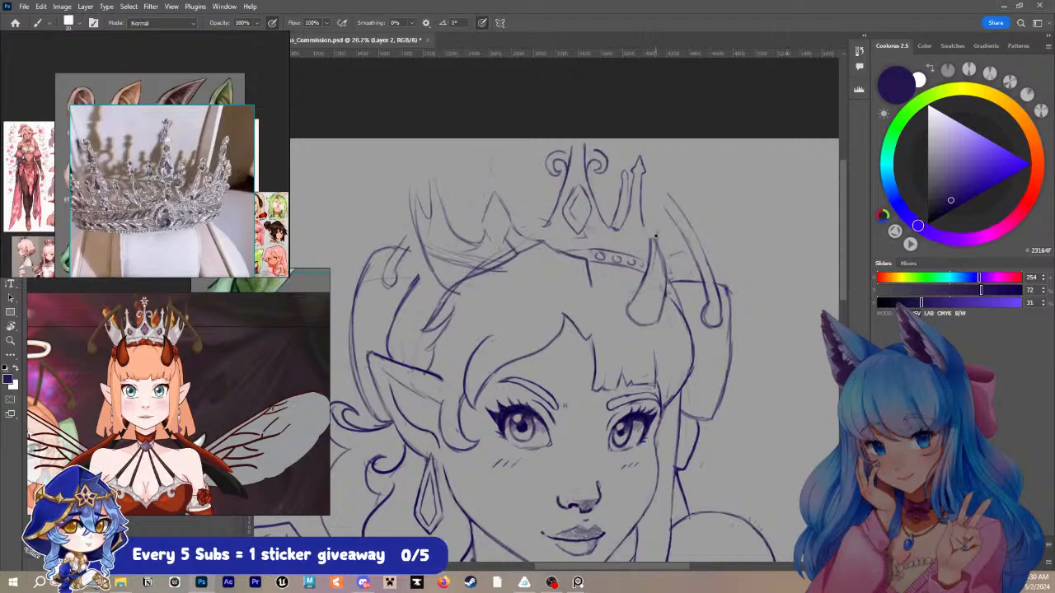
# - Draw the crown's outermost far-side point above the horn and erase leftover band lines on the near side
pyautogui.moveTo(656, 236); pyautogui.dragTo(659, 186)
pyautogui.moveTo(646, 227); pyautogui.dragTo(656, 179)
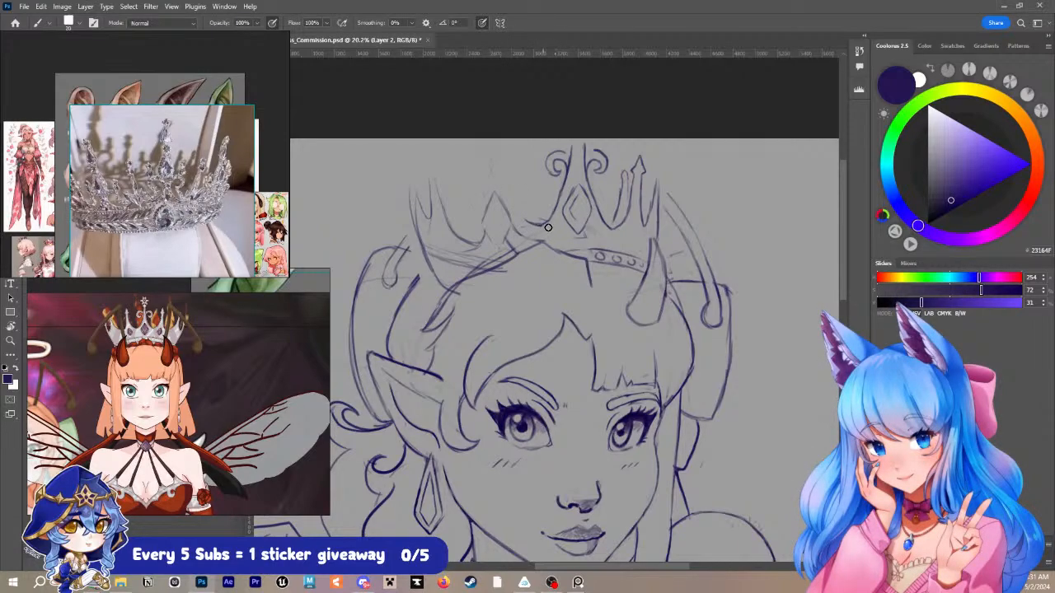
pyautogui.moveTo(495, 247)
pyautogui.mouseDown()
pyautogui.moveTo(475, 262)
pyautogui.moveTo(525, 229)
pyautogui.moveTo(458, 260)
pyautogui.mouseUp()
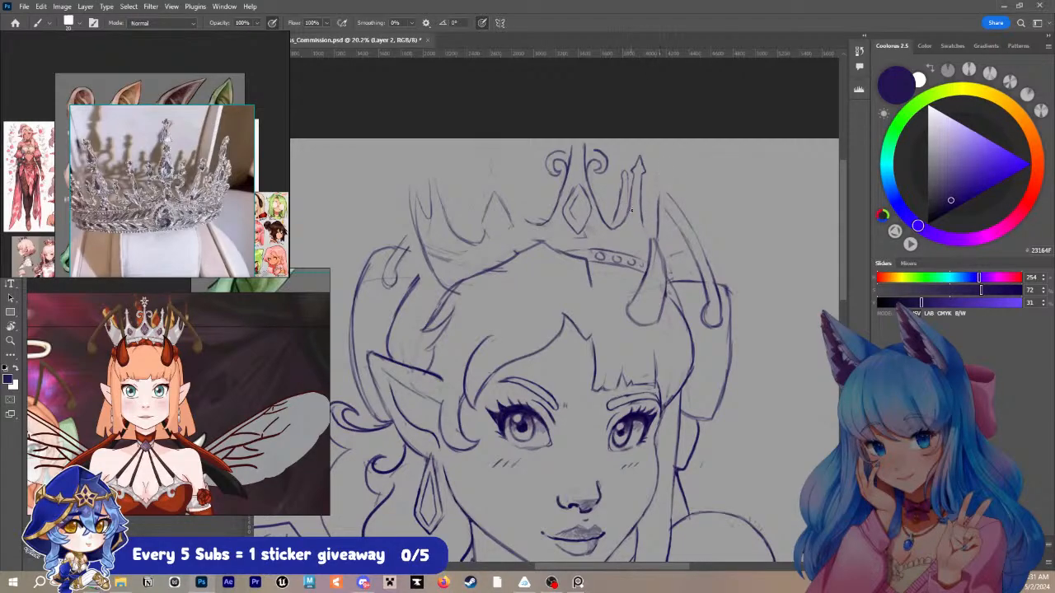
pyautogui.moveTo(640, 214)
pyautogui.mouseDown()
pyautogui.moveTo(645, 226)
pyautogui.moveTo(657, 173)
pyautogui.moveTo(657, 200)
pyautogui.mouseUp()
# - Draw a tall near-side spike with a pointed arrow tip, its sides curving down into the central ornament and near edge
pyautogui.moveTo(540, 222); pyautogui.dragTo(510, 200)
pyautogui.moveTo(485, 239)
pyautogui.mouseDown()
pyautogui.moveTo(499, 184)
pyautogui.moveTo(506, 201)
pyautogui.moveTo(491, 228)
pyautogui.moveTo(490, 176)
pyautogui.mouseUp()
pyautogui.moveTo(516, 213); pyautogui.dragTo(489, 166)
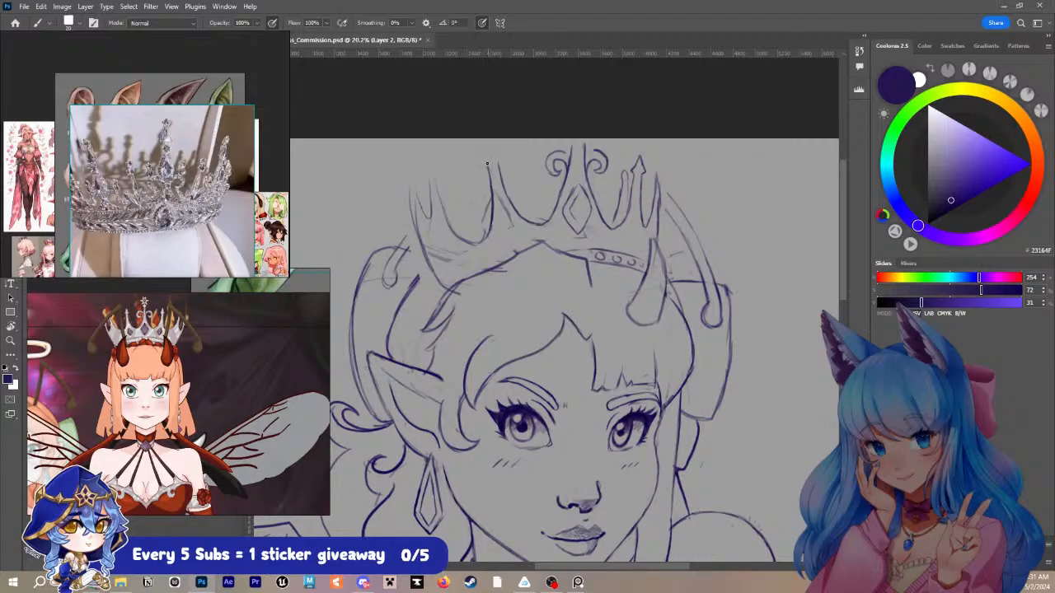
pyautogui.moveTo(482, 146); pyautogui.dragTo(487, 169)
pyautogui.moveTo(498, 226)
pyautogui.mouseDown()
pyautogui.moveTo(507, 240)
pyautogui.moveTo(515, 225)
pyautogui.moveTo(506, 213)
pyautogui.mouseUp()
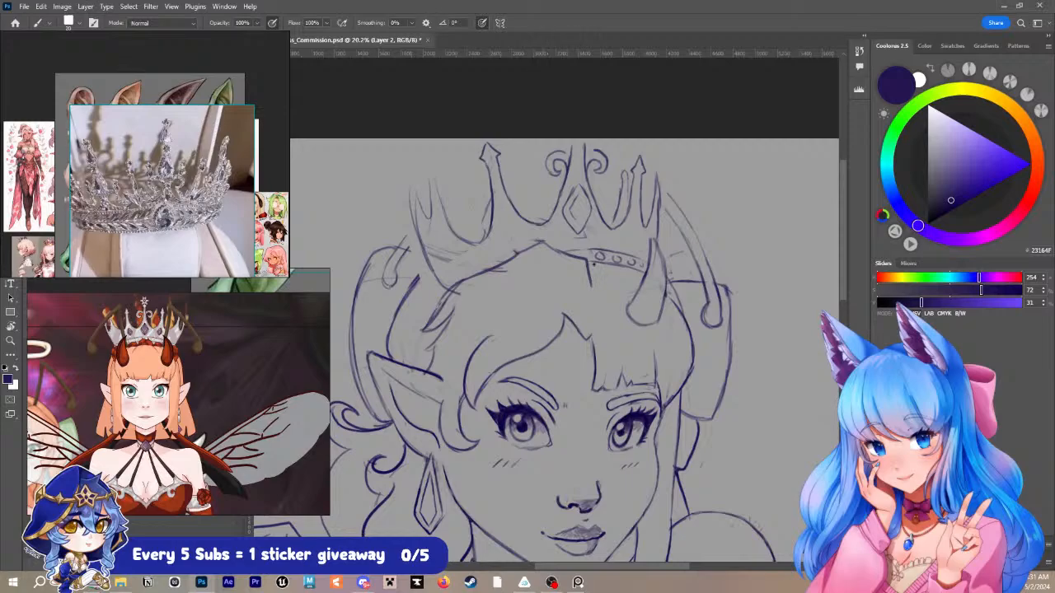
pyautogui.press('z')
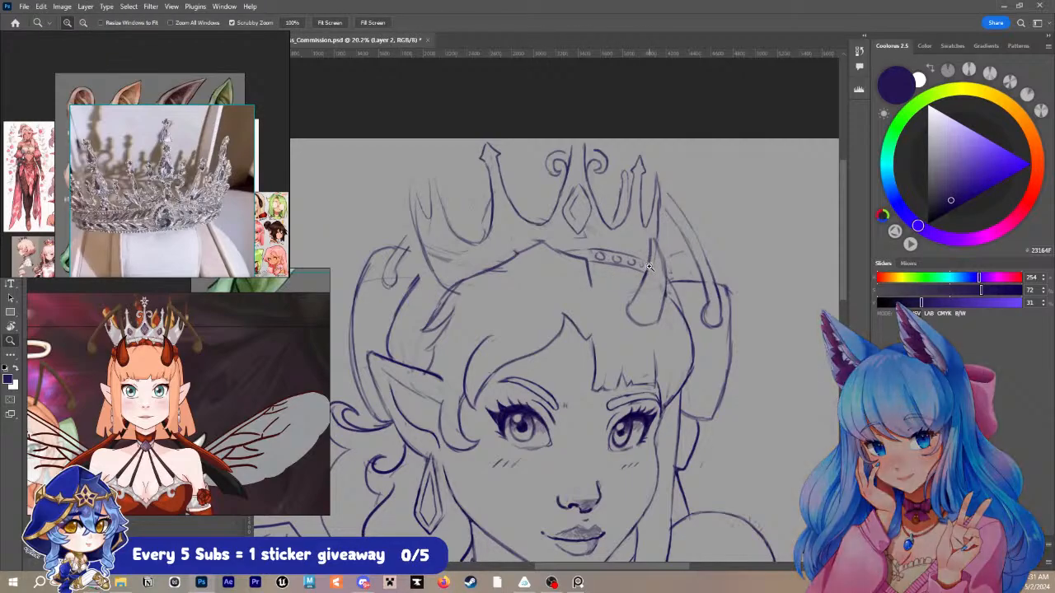
pyautogui.moveTo(650, 265)
pyautogui.mouseDown()
pyautogui.moveTo(635, 247)
pyautogui.moveTo(764, 245)
pyautogui.mouseUp()
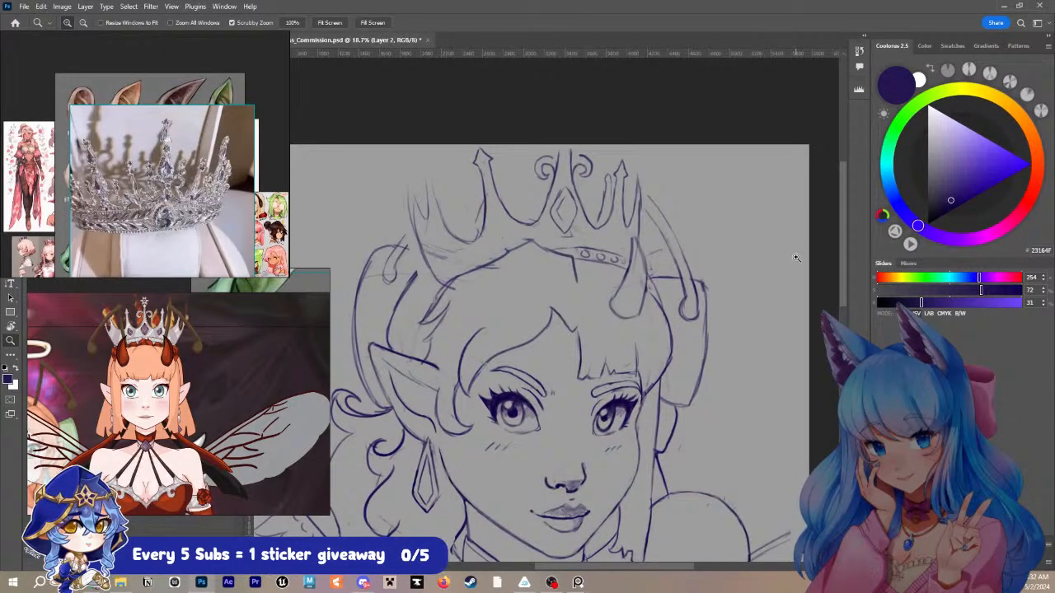
# - Erase the rough near-side spike lines, then redraw the valley beside the tall spike and the crown's near edge rising from the hair
pyautogui.moveTo(436, 258)
pyautogui.mouseDown()
pyautogui.moveTo(422, 246)
pyautogui.moveTo(431, 231)
pyautogui.moveTo(442, 248)
pyautogui.mouseUp()
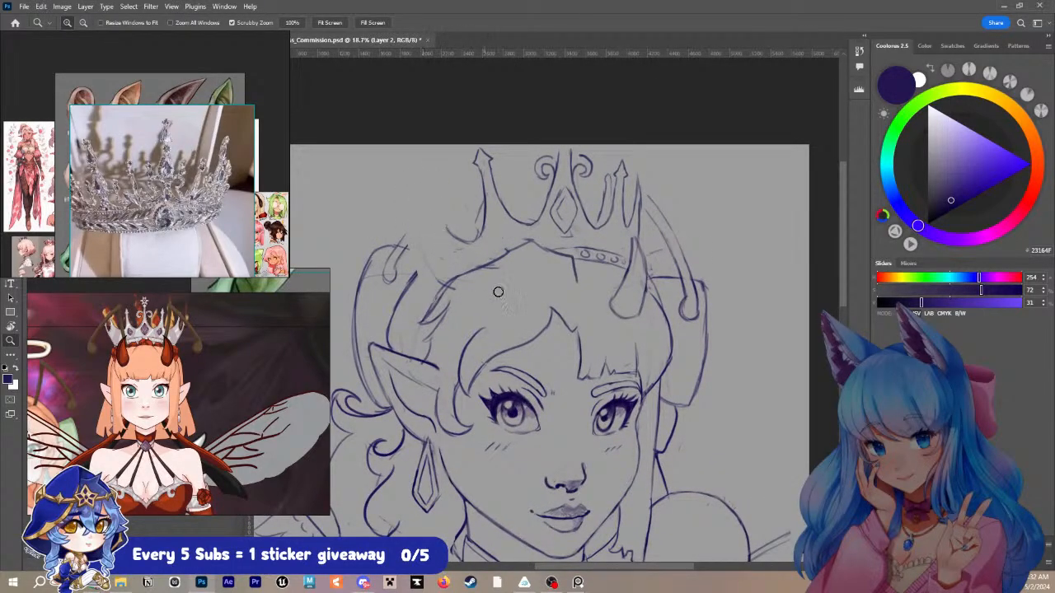
pyautogui.press('b')
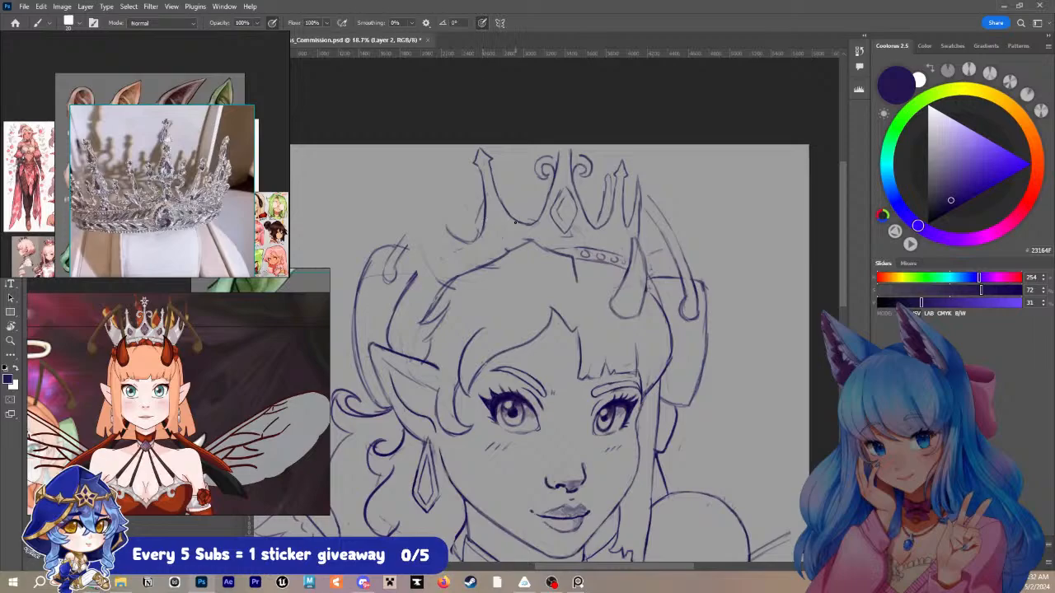
pyautogui.moveTo(483, 227)
pyautogui.mouseDown()
pyautogui.moveTo(465, 239)
pyautogui.moveTo(453, 226)
pyautogui.mouseUp()
pyautogui.moveTo(442, 287)
pyautogui.mouseDown()
pyautogui.moveTo(428, 245)
pyautogui.moveTo(437, 173)
pyautogui.mouseUp()
pyautogui.hotkey('ctrl', 'z')
pyautogui.hotkey('ctrl', 'z')
pyautogui.moveTo(438, 290)
pyautogui.mouseDown()
pyautogui.moveTo(415, 203)
pyautogui.moveTo(428, 263)
pyautogui.mouseUp()
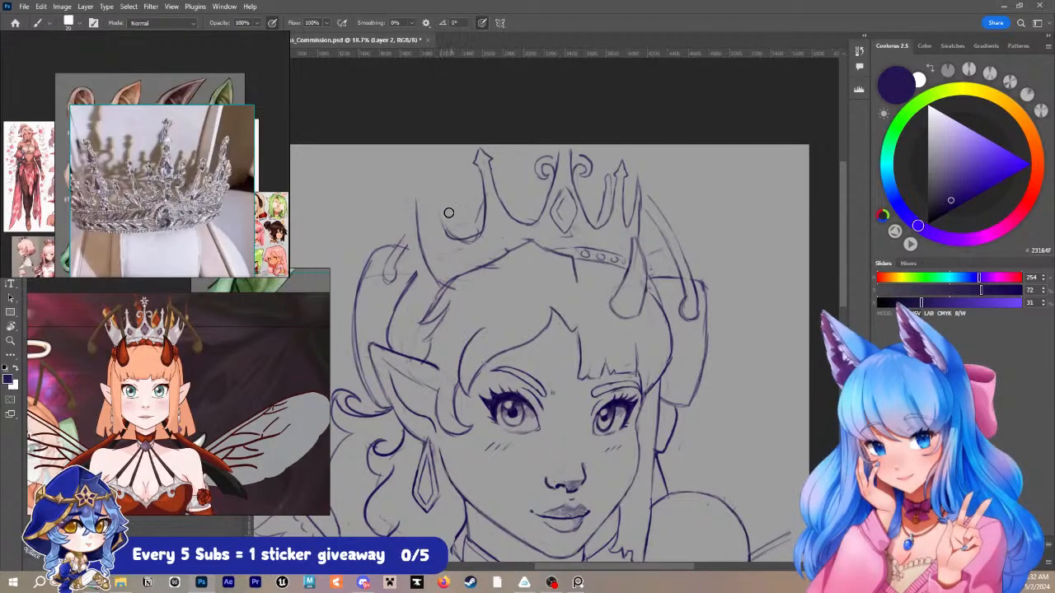
# - Replace the hooked curve below the tall near-side spike, sketching a light elliptical guide across the crown to align the valleys
pyautogui.press('z')
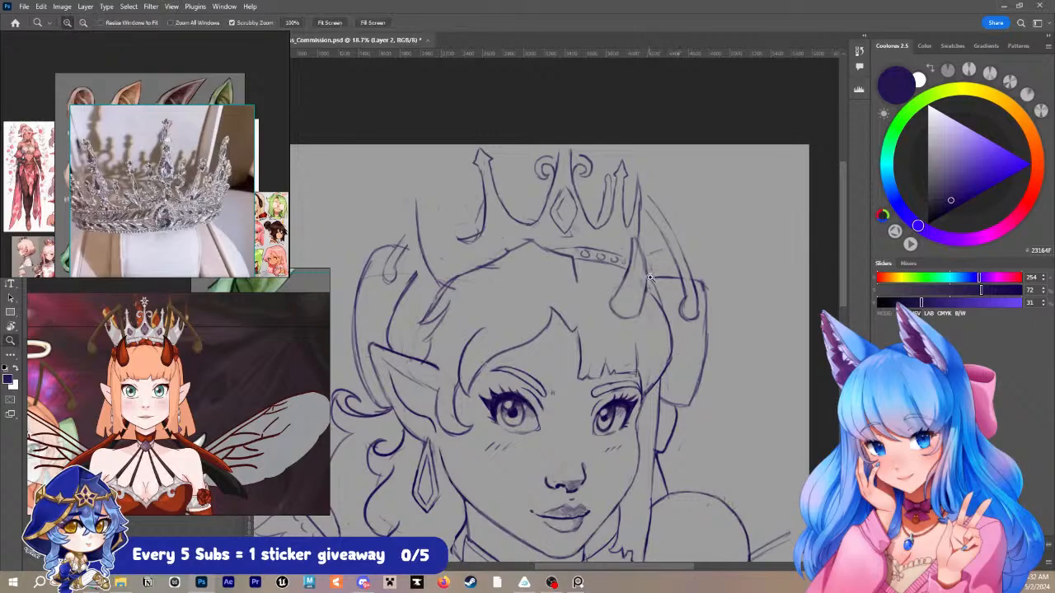
pyautogui.moveTo(652, 278)
pyautogui.mouseDown()
pyautogui.moveTo(610, 290)
pyautogui.moveTo(648, 214)
pyautogui.moveTo(652, 176)
pyautogui.mouseUp()
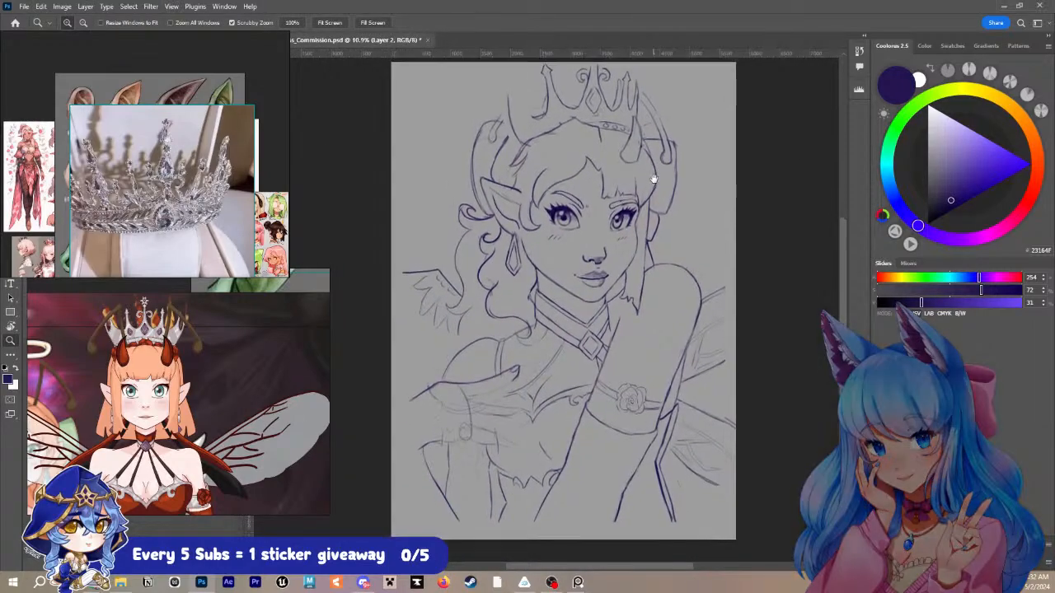
pyautogui.moveTo(580, 150); pyautogui.dragTo(614, 233)
pyautogui.press('e')
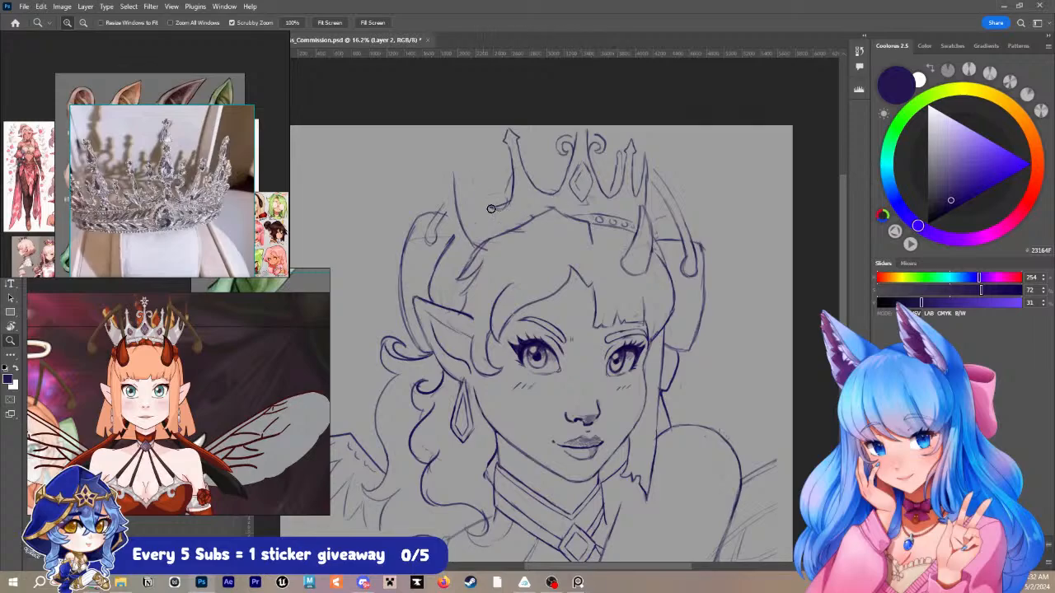
pyautogui.moveTo(492, 209)
pyautogui.mouseDown()
pyautogui.moveTo(506, 213)
pyautogui.moveTo(506, 200)
pyautogui.mouseUp()
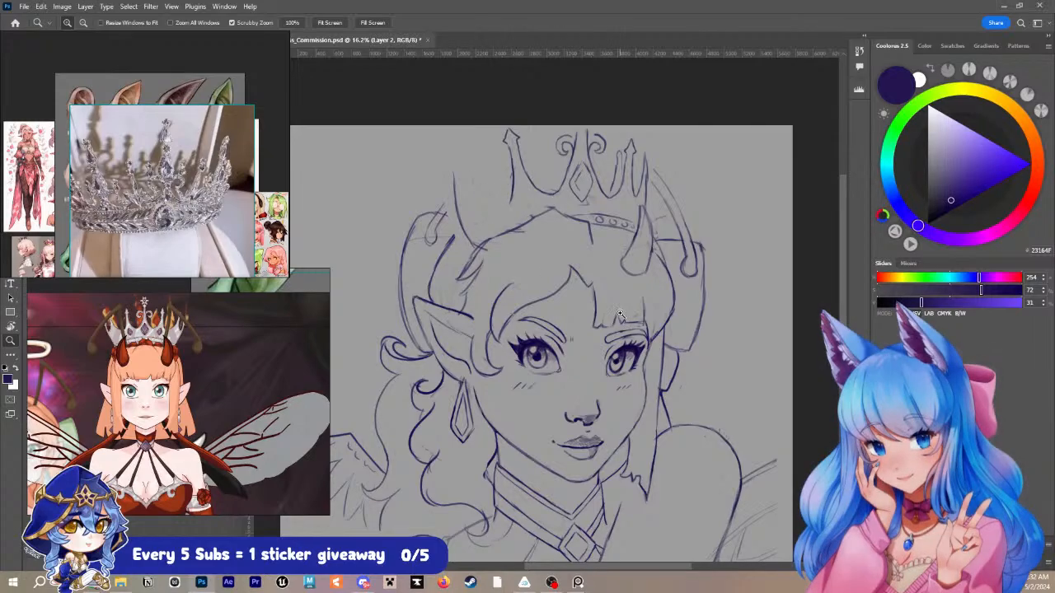
pyautogui.press('b')
pyautogui.press('[')
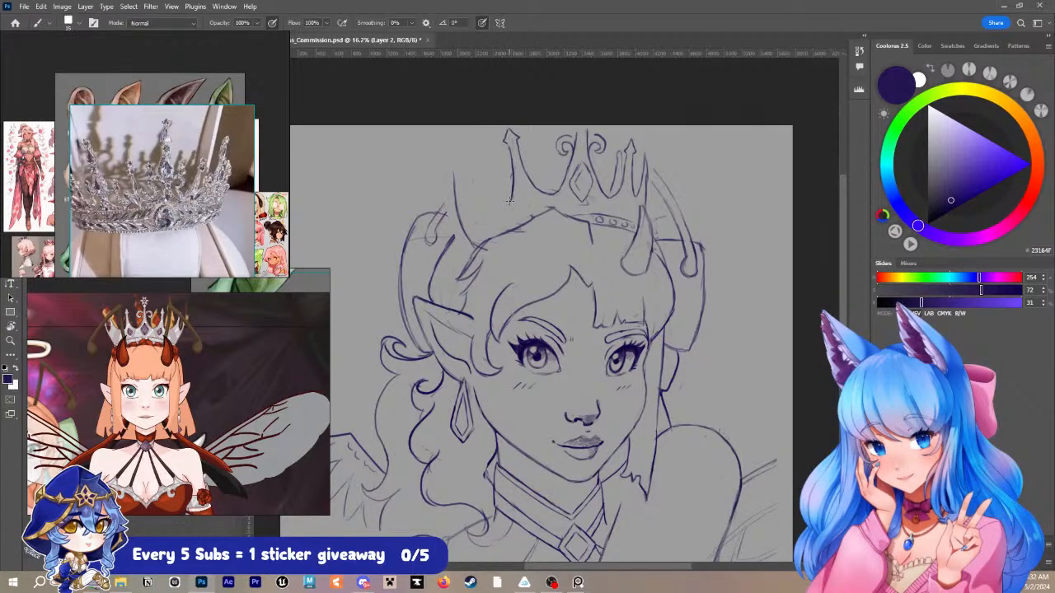
pyautogui.moveTo(506, 206)
pyautogui.mouseDown()
pyautogui.moveTo(484, 200)
pyautogui.moveTo(511, 193)
pyautogui.mouseUp()
pyautogui.moveTo(501, 190)
pyautogui.mouseDown()
pyautogui.moveTo(542, 173)
pyautogui.moveTo(561, 199)
pyautogui.moveTo(509, 201)
pyautogui.mouseUp()
pyautogui.moveTo(476, 205); pyautogui.dragTo(597, 206)
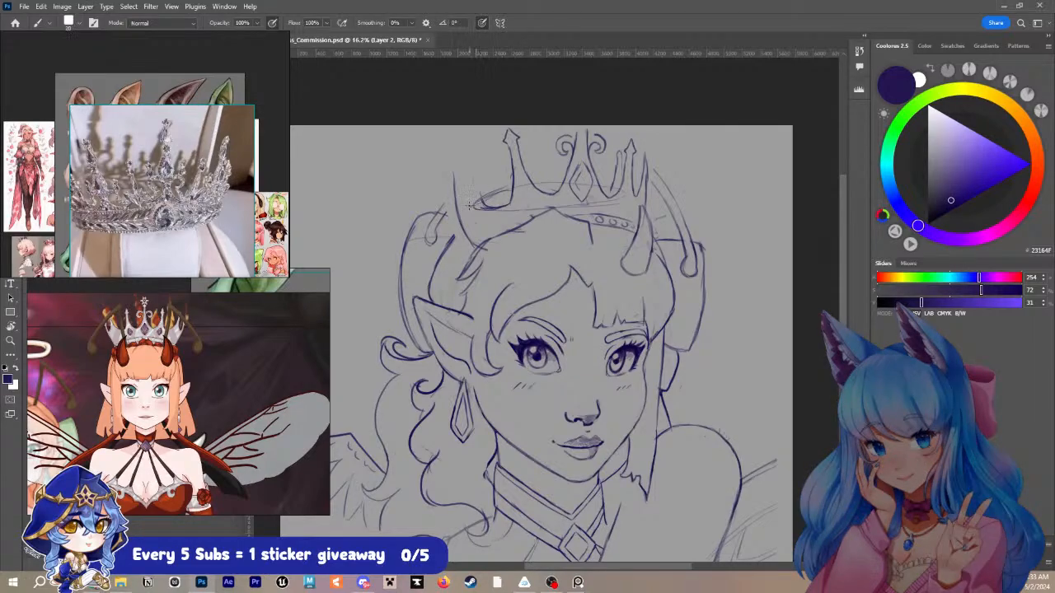
# - Draw a shorter arrow-tipped spike at the crown's near edge, its side curving down toward the tall near-side spike
pyautogui.moveTo(476, 198); pyautogui.dragTo(470, 169)
pyautogui.moveTo(474, 160); pyautogui.dragTo(469, 154)
pyautogui.moveTo(486, 196)
pyautogui.mouseDown()
pyautogui.moveTo(491, 141)
pyautogui.moveTo(547, 139)
pyautogui.moveTo(472, 199)
pyautogui.moveTo(490, 171)
pyautogui.moveTo(489, 183)
pyautogui.moveTo(460, 209)
pyautogui.mouseUp()
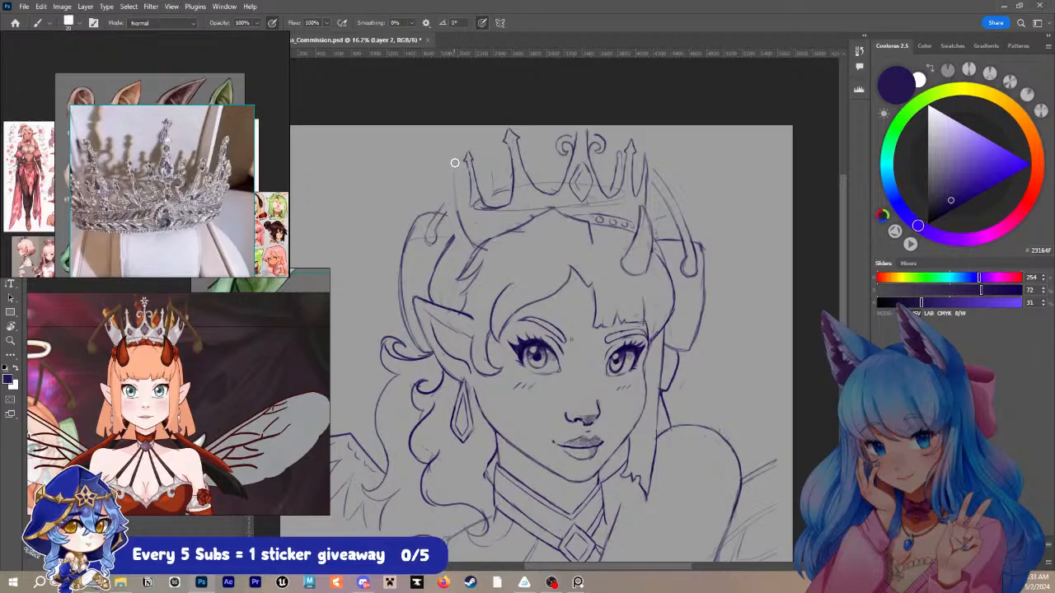
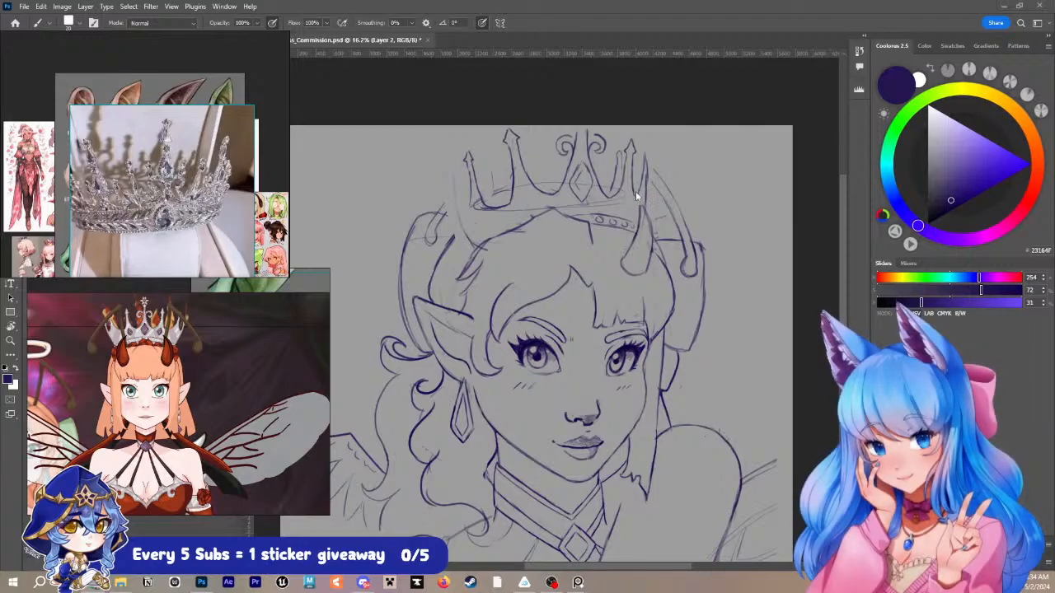
# - Erase the tilted beaded band beside the far horn, redraw it with a straight row of round gems, and save the document
pyautogui.moveTo(652, 159); pyautogui.dragTo(643, 207)
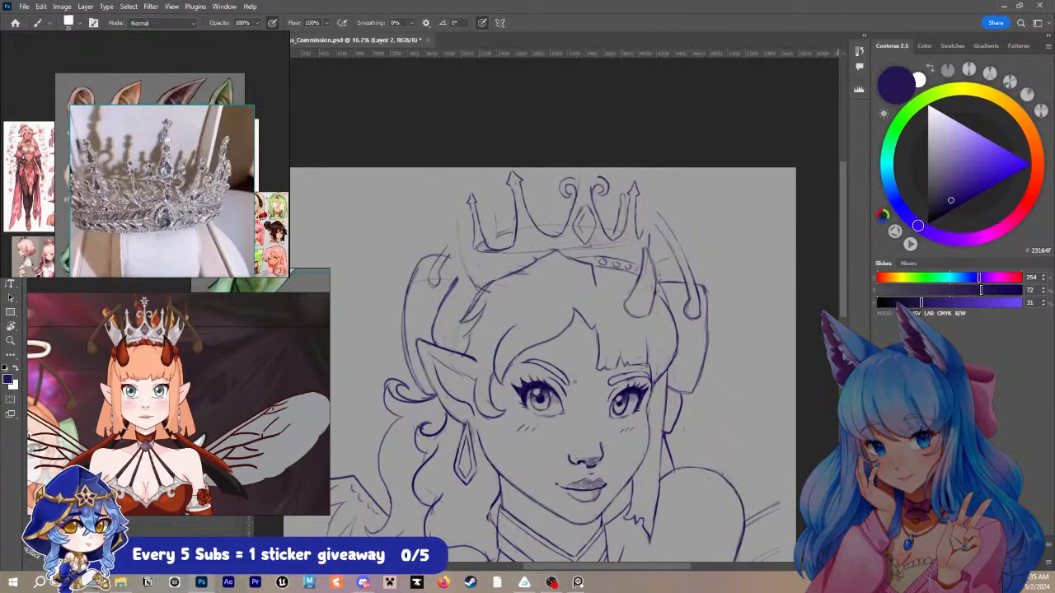
pyautogui.moveTo(598, 255); pyautogui.dragTo(631, 267)
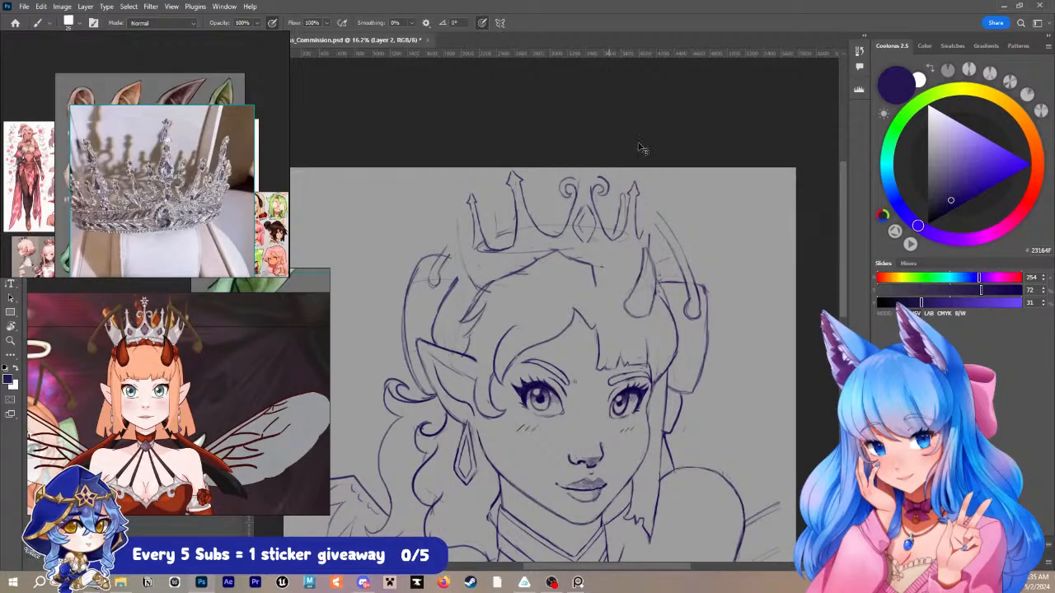
pyautogui.press('r')
pyautogui.moveTo(688, 215)
pyautogui.mouseDown()
pyautogui.moveTo(685, 179)
pyautogui.moveTo(662, 149)
pyautogui.mouseUp()
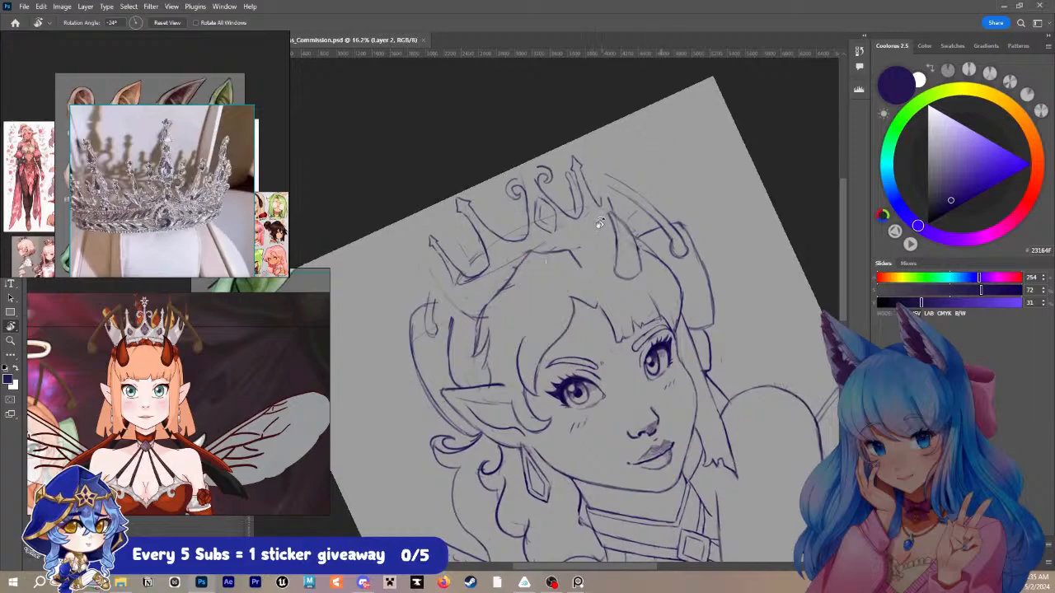
pyautogui.press('b')
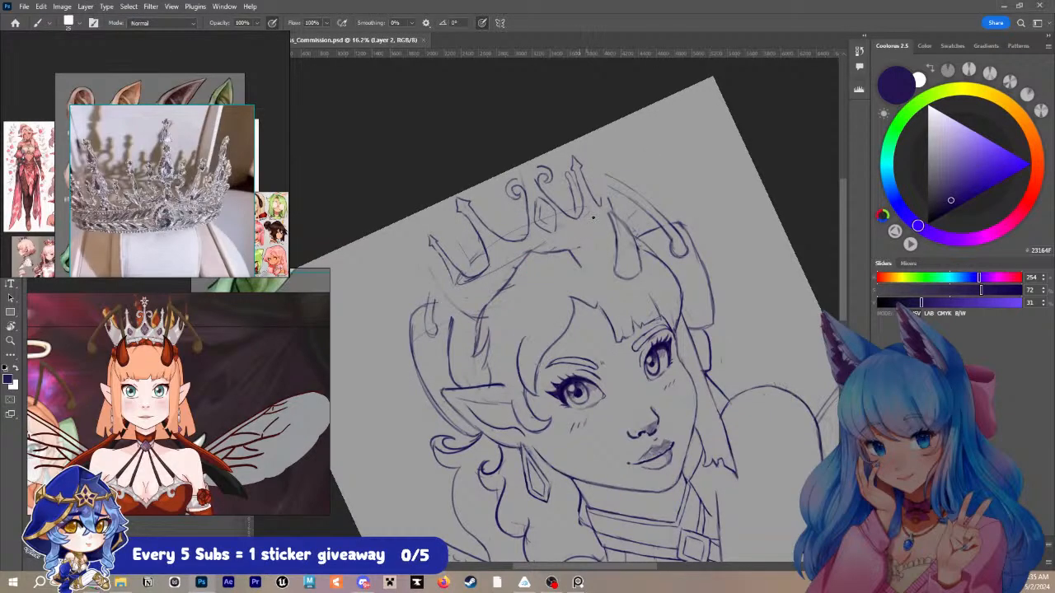
pyautogui.moveTo(569, 240)
pyautogui.mouseDown()
pyautogui.moveTo(591, 234)
pyautogui.moveTo(574, 249)
pyautogui.moveTo(619, 238)
pyautogui.moveTo(574, 257)
pyautogui.moveTo(623, 235)
pyautogui.moveTo(578, 246)
pyautogui.moveTo(604, 235)
pyautogui.mouseUp()
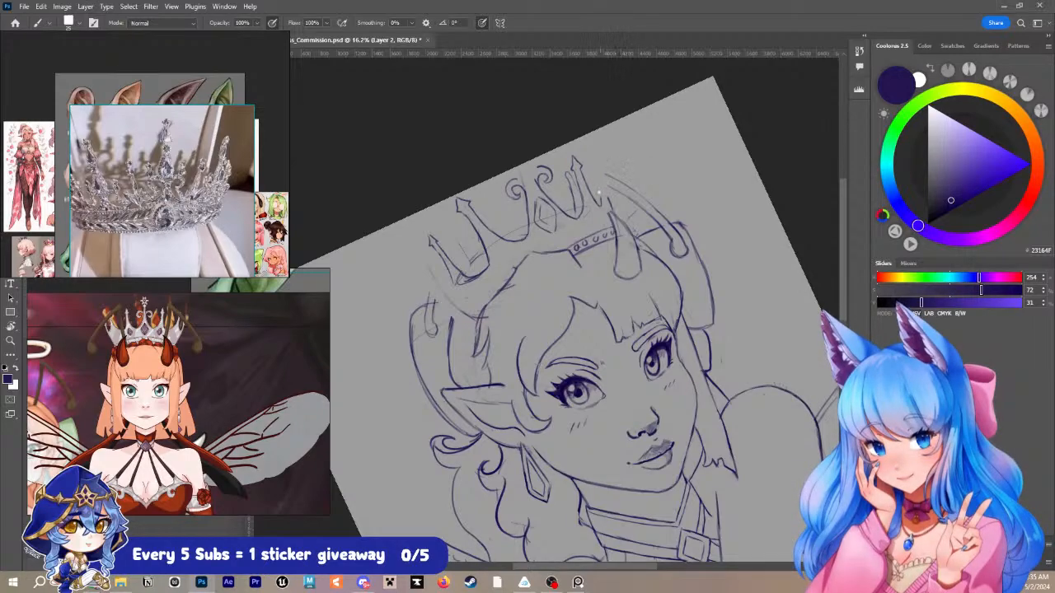
pyautogui.hotkey('ctrl', 's')
# - Draw a narrow arrow-tipped spike at the crown's far edge, just behind the existing far-side spike, replacing the first stroke
pyautogui.press('r')
pyautogui.moveTo(601, 277); pyautogui.dragTo(613, 310)
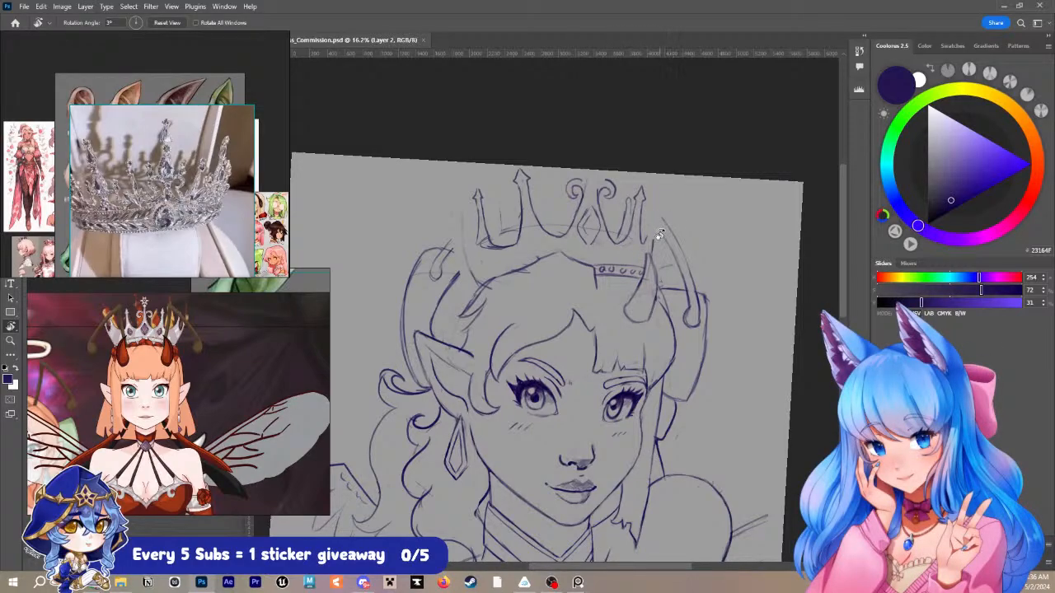
pyautogui.press('b')
pyautogui.moveTo(647, 231)
pyautogui.mouseDown()
pyautogui.moveTo(649, 243)
pyautogui.moveTo(654, 222)
pyautogui.mouseUp()
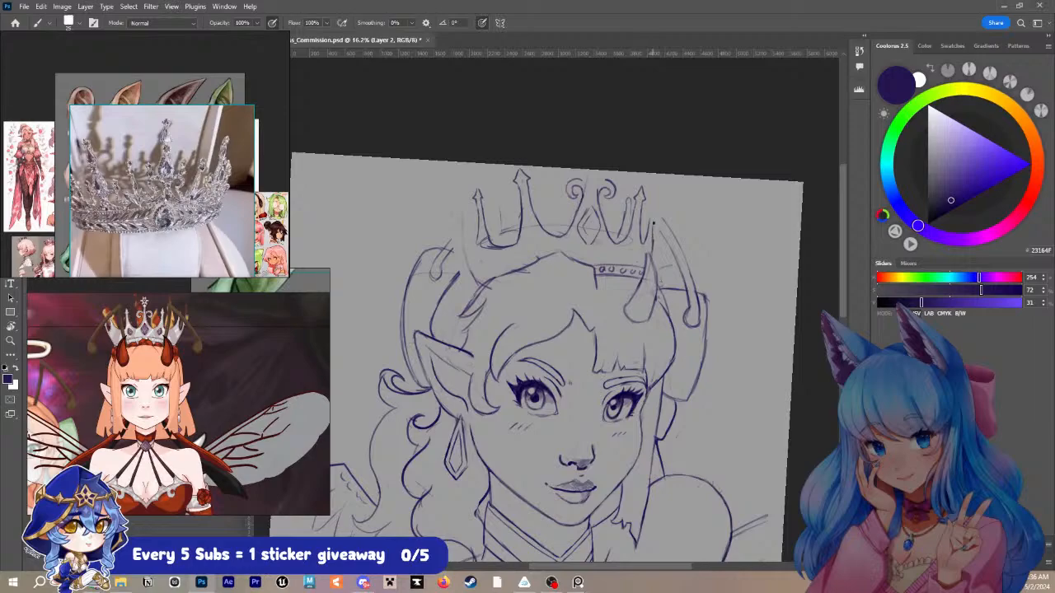
pyautogui.hotkey('ctrl', 'z')
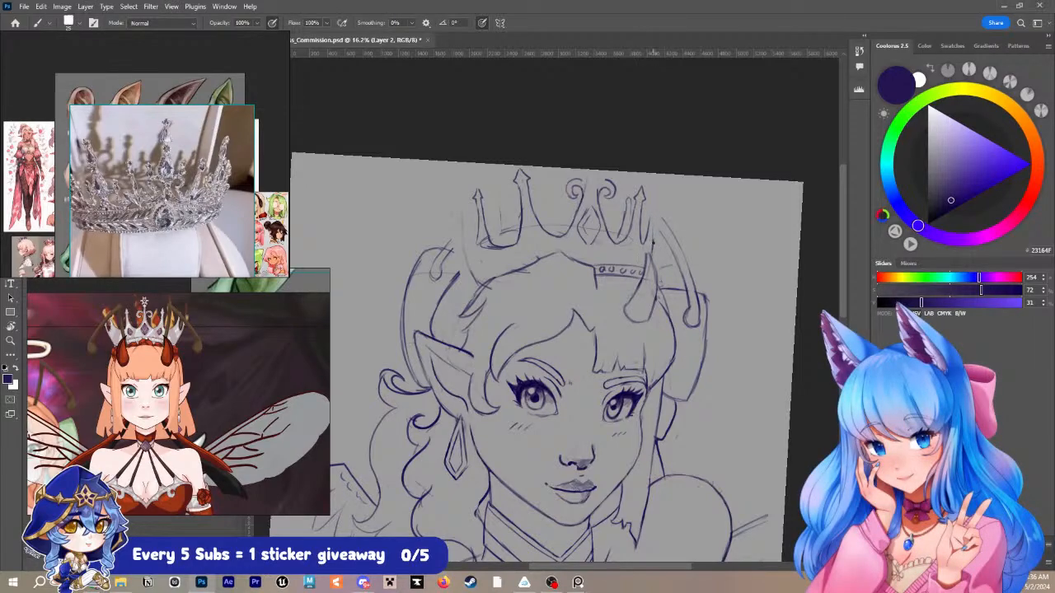
pyautogui.moveTo(653, 243)
pyautogui.mouseDown()
pyautogui.moveTo(654, 202)
pyautogui.moveTo(656, 211)
pyautogui.mouseUp()
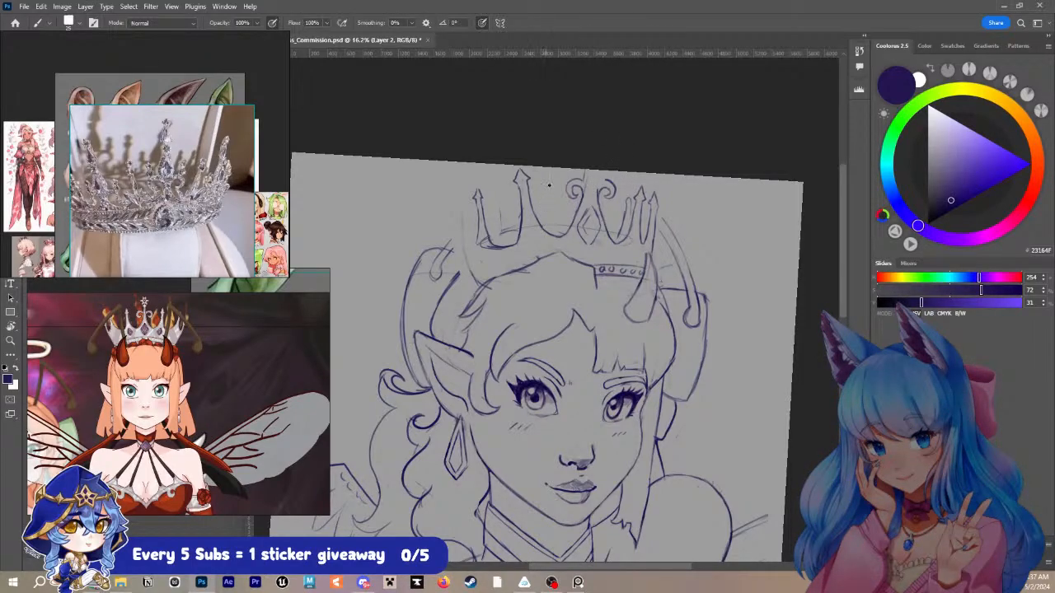
# - Erase the deep valleys between the crown's spikes and redraw them as shallower U-shaped curves on both sides of the central ornament
pyautogui.moveTo(506, 235)
pyautogui.mouseDown()
pyautogui.moveTo(490, 240)
pyautogui.moveTo(508, 246)
pyautogui.mouseUp()
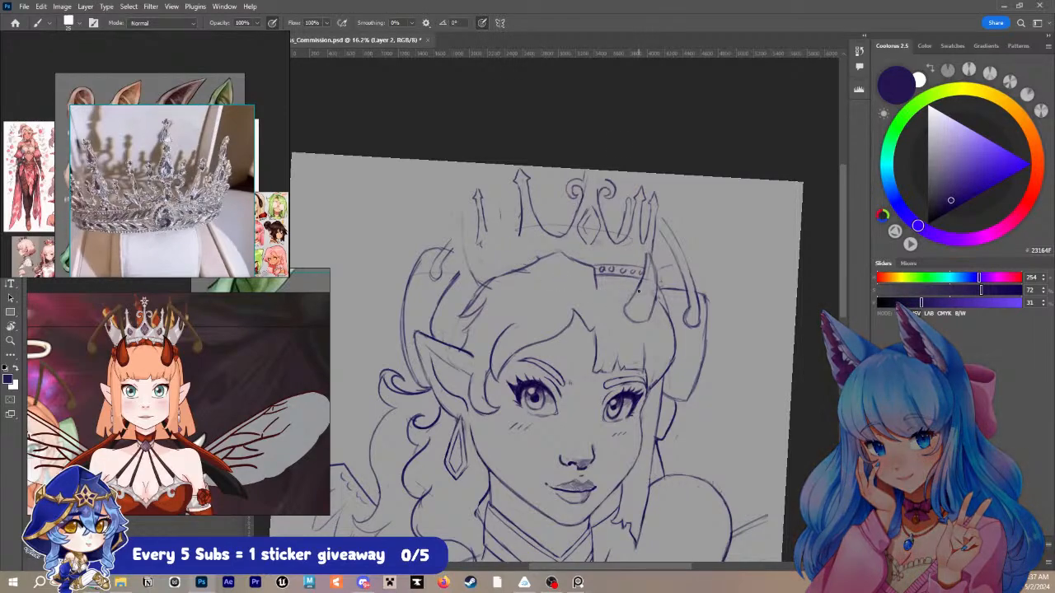
pyautogui.moveTo(499, 234)
pyautogui.mouseDown()
pyautogui.moveTo(521, 216)
pyautogui.moveTo(518, 239)
pyautogui.moveTo(481, 254)
pyautogui.mouseUp()
pyautogui.moveTo(560, 216)
pyautogui.mouseDown()
pyautogui.moveTo(551, 237)
pyautogui.moveTo(582, 224)
pyautogui.mouseUp()
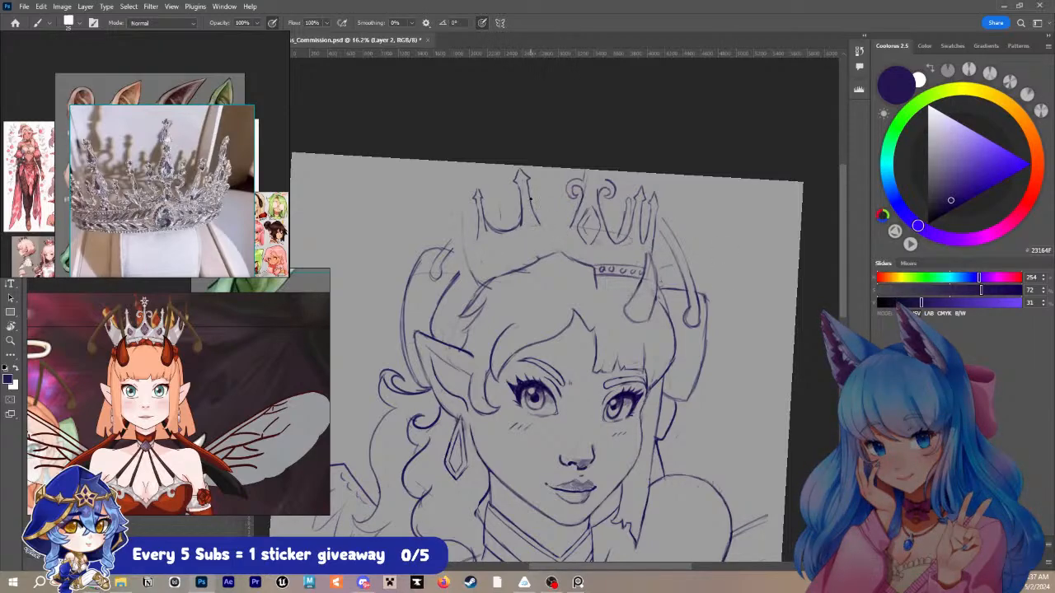
pyautogui.moveTo(531, 201)
pyautogui.mouseDown()
pyautogui.moveTo(547, 223)
pyautogui.moveTo(575, 218)
pyautogui.mouseUp()
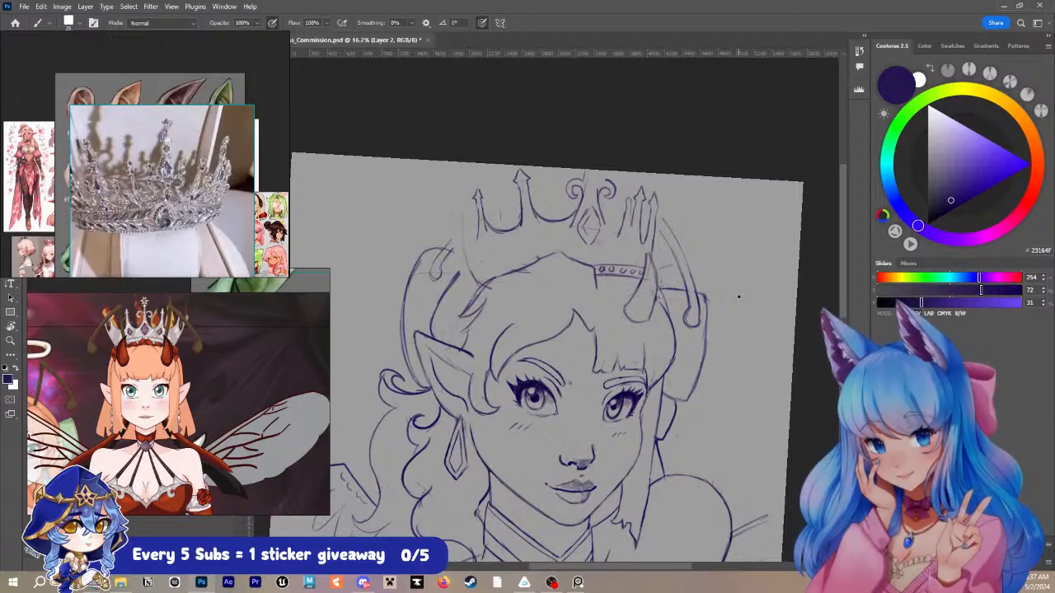
pyautogui.moveTo(597, 210)
pyautogui.mouseDown()
pyautogui.moveTo(631, 219)
pyautogui.moveTo(613, 228)
pyautogui.moveTo(632, 220)
pyautogui.mouseUp()
pyautogui.hotkey('ctrl', 'z')
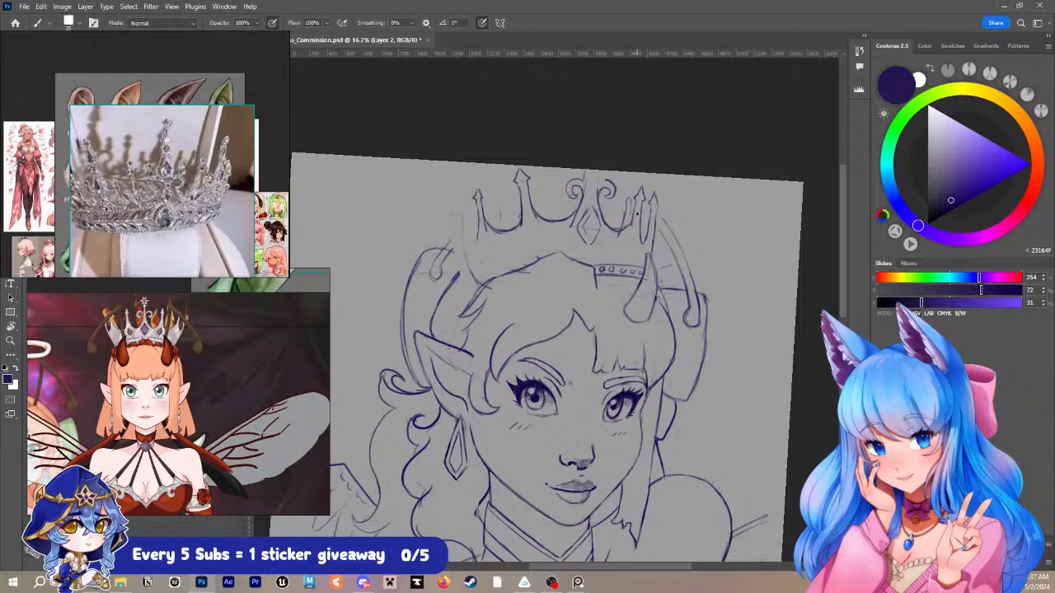
pyautogui.moveTo(545, 221)
pyautogui.mouseDown()
pyautogui.moveTo(555, 227)
pyautogui.moveTo(562, 250)
pyautogui.moveTo(539, 216)
pyautogui.moveTo(575, 211)
pyautogui.mouseUp()
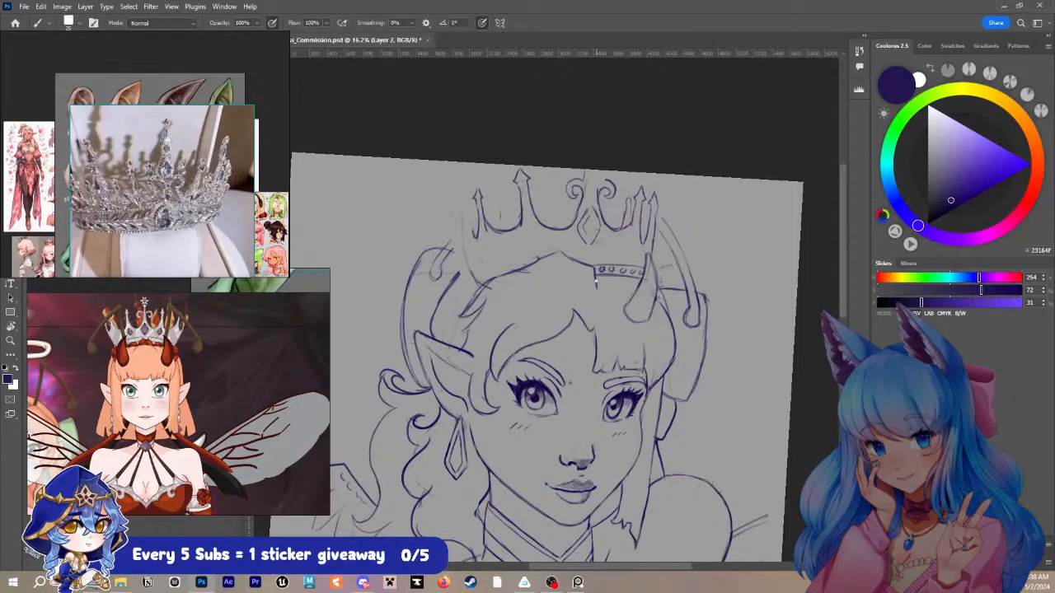
# - Draw scalloped loops below the beaded band and outline the crown's near edge down to small loops at the hair
pyautogui.moveTo(602, 276); pyautogui.dragTo(607, 288)
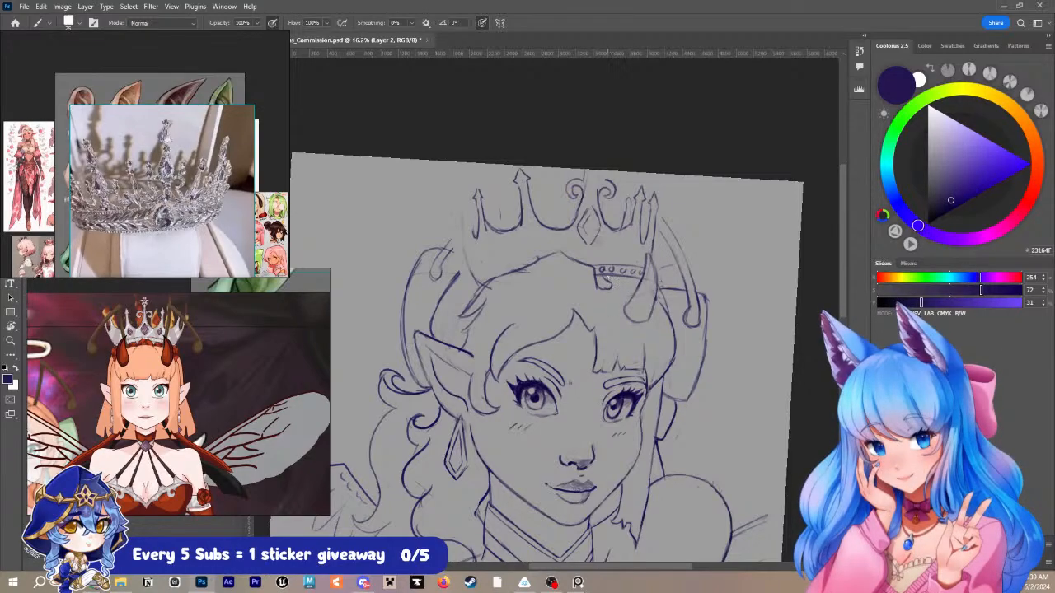
pyautogui.moveTo(617, 262)
pyautogui.mouseDown()
pyautogui.moveTo(618, 280)
pyautogui.moveTo(663, 277)
pyautogui.moveTo(661, 265)
pyautogui.moveTo(661, 285)
pyautogui.mouseUp()
pyautogui.moveTo(473, 291)
pyautogui.mouseDown()
pyautogui.moveTo(472, 278)
pyautogui.moveTo(490, 270)
pyautogui.moveTo(472, 281)
pyautogui.mouseUp()
pyautogui.moveTo(473, 215)
pyautogui.mouseDown()
pyautogui.moveTo(467, 271)
pyautogui.moveTo(481, 272)
pyautogui.mouseUp()
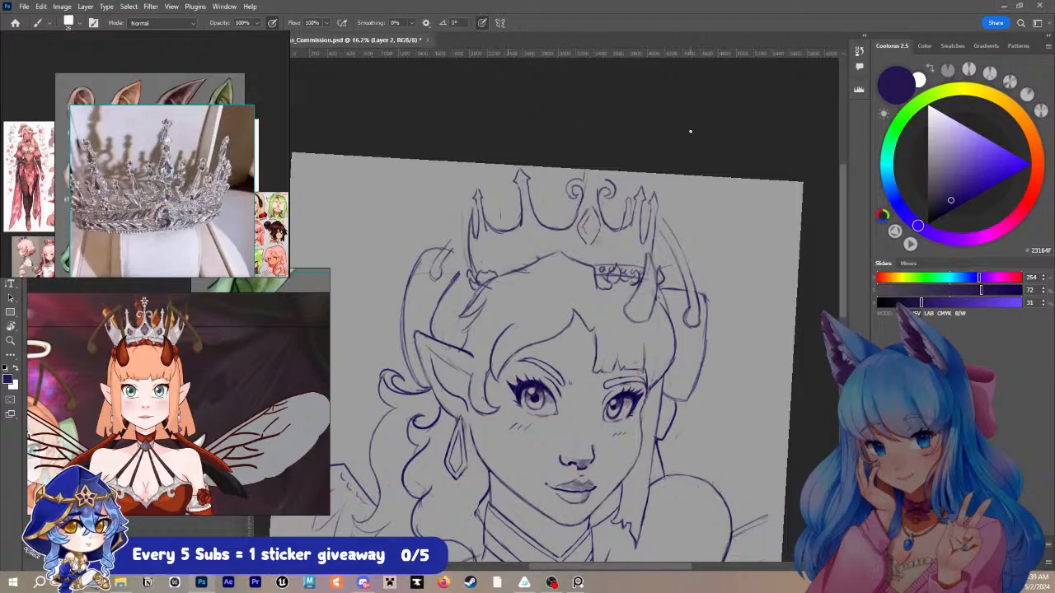
pyautogui.hotkey('ctrl', 'z')
# - Undo the trial stroke beside the tall near-side spike, then draw a smaller diamond inside the central gem with a finer brush
pyautogui.moveTo(500, 228); pyautogui.dragTo(499, 208)
pyautogui.hotkey('ctrl', 'z')
pyautogui.press('[')
pyautogui.moveTo(587, 234)
pyautogui.mouseDown()
pyautogui.moveTo(589, 216)
pyautogui.moveTo(588, 236)
pyautogui.mouseUp()
# - Select the tall near-side spike, move it closer to the central ornament, and reconnect the valley line at its base
pyautogui.press('l')
pyautogui.moveTo(544, 219)
pyautogui.mouseDown()
pyautogui.moveTo(535, 246)
pyautogui.moveTo(511, 151)
pyautogui.moveTo(534, 249)
pyautogui.mouseUp()
pyautogui.hotkey('ctrl', 't')
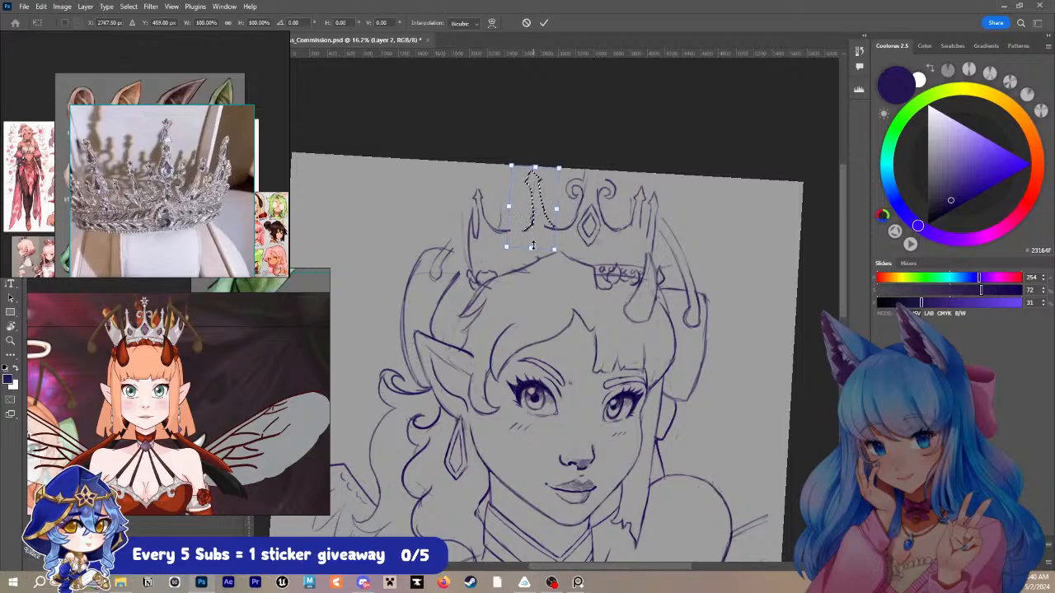
pyautogui.press('Return')
pyautogui.hotkey('ctrl', 'd')
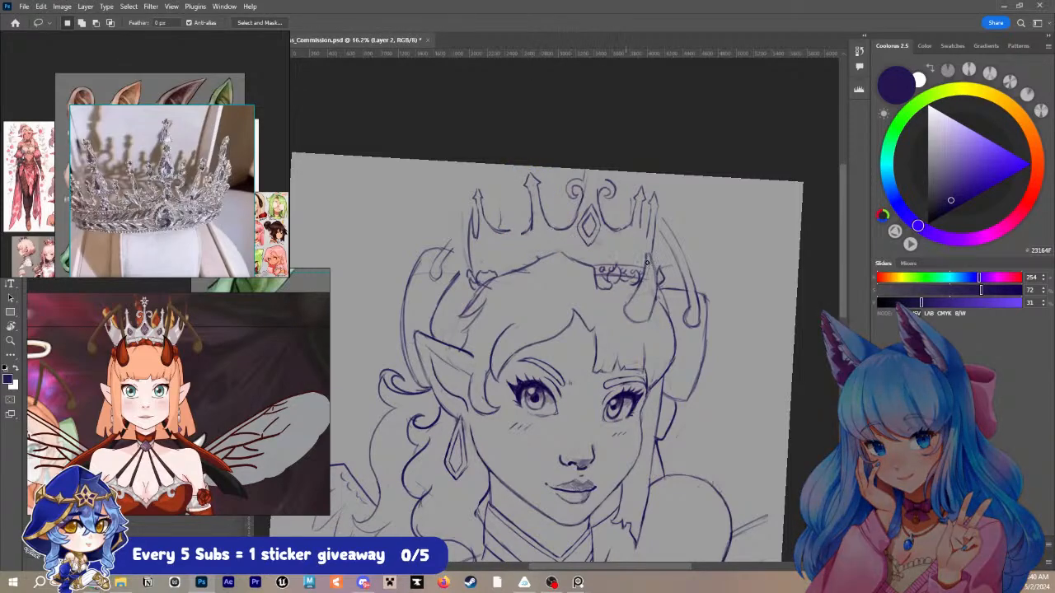
pyautogui.press('b')
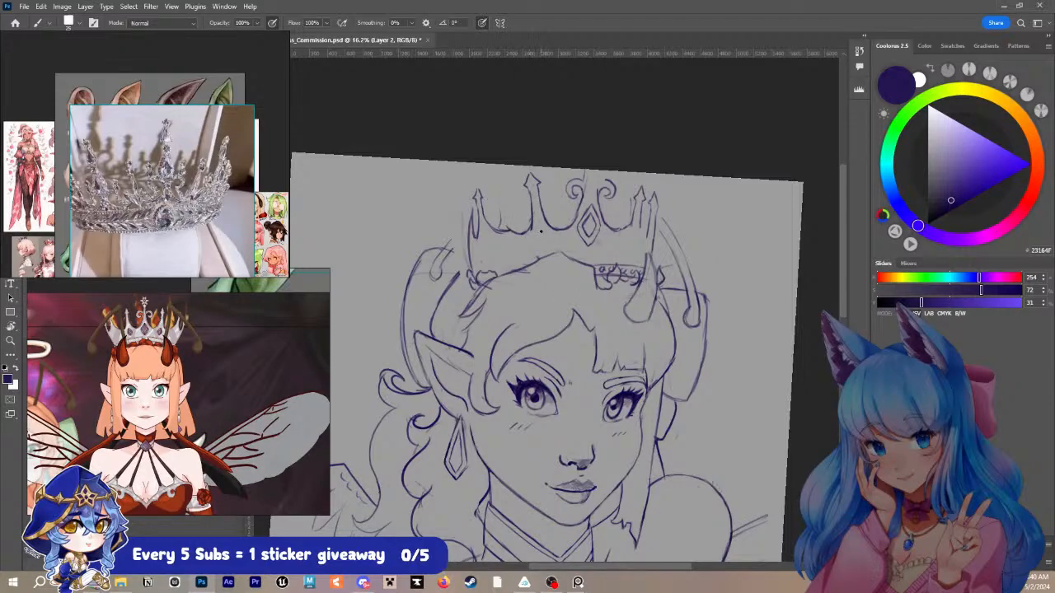
# - Select the shorter near-edge spike, move it inward and slightly up toward the tall spike, and deselect it
pyautogui.press('l')
pyautogui.moveTo(486, 181)
pyautogui.mouseDown()
pyautogui.moveTo(476, 244)
pyautogui.moveTo(499, 243)
pyautogui.moveTo(482, 193)
pyautogui.mouseUp()
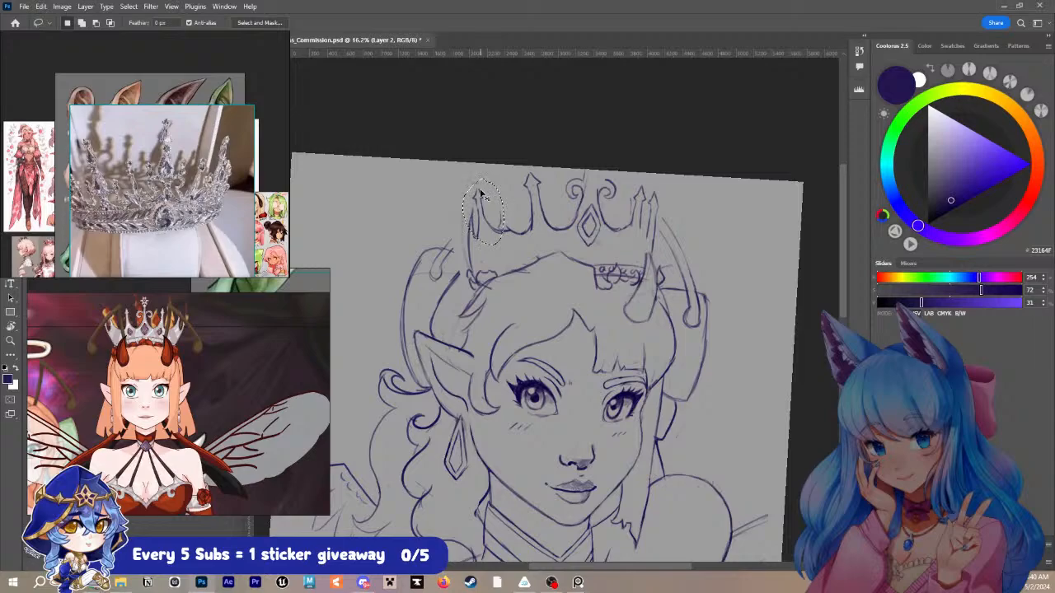
pyautogui.hotkey('ctrl', 't')
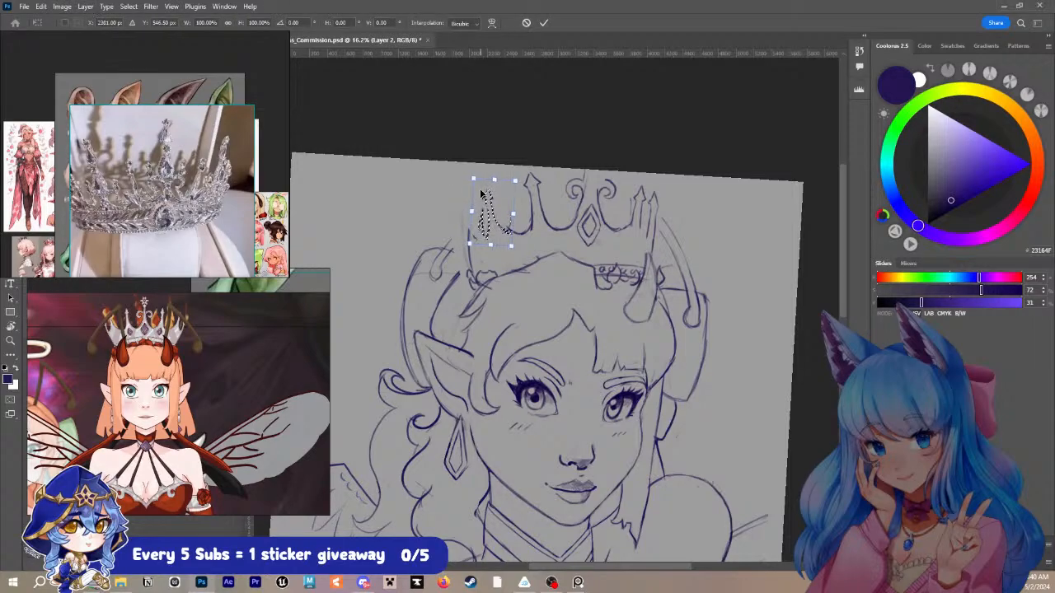
pyautogui.hotkey('shift', 'Up')
pyautogui.hotkey('shift', 'Up')
pyautogui.hotkey('shift', 'Up')
pyautogui.hotkey('shift', 'Up')
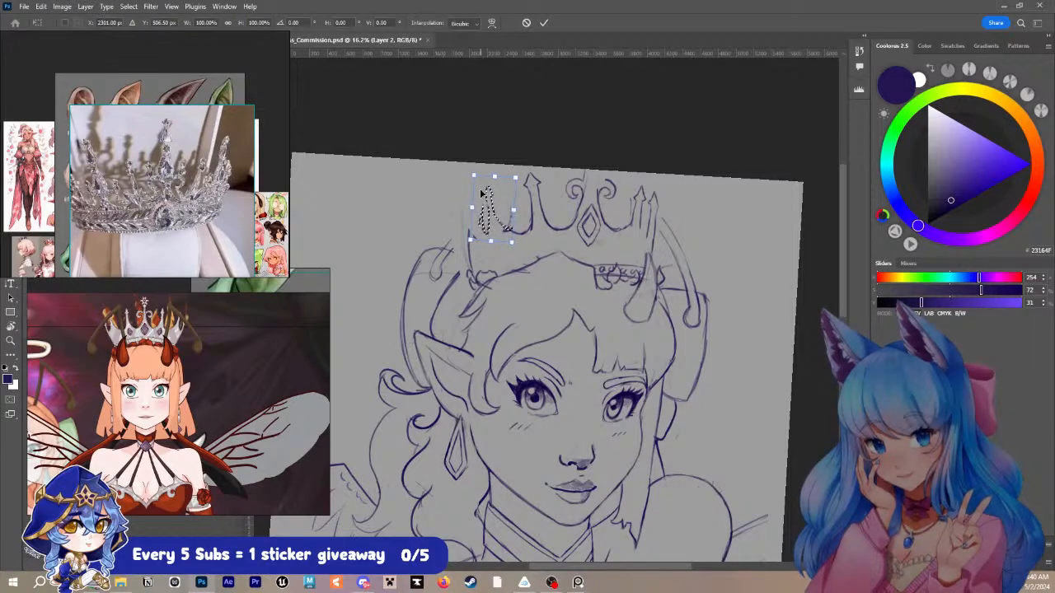
pyautogui.press('Return')
pyautogui.hotkey('ctrl', 'd')
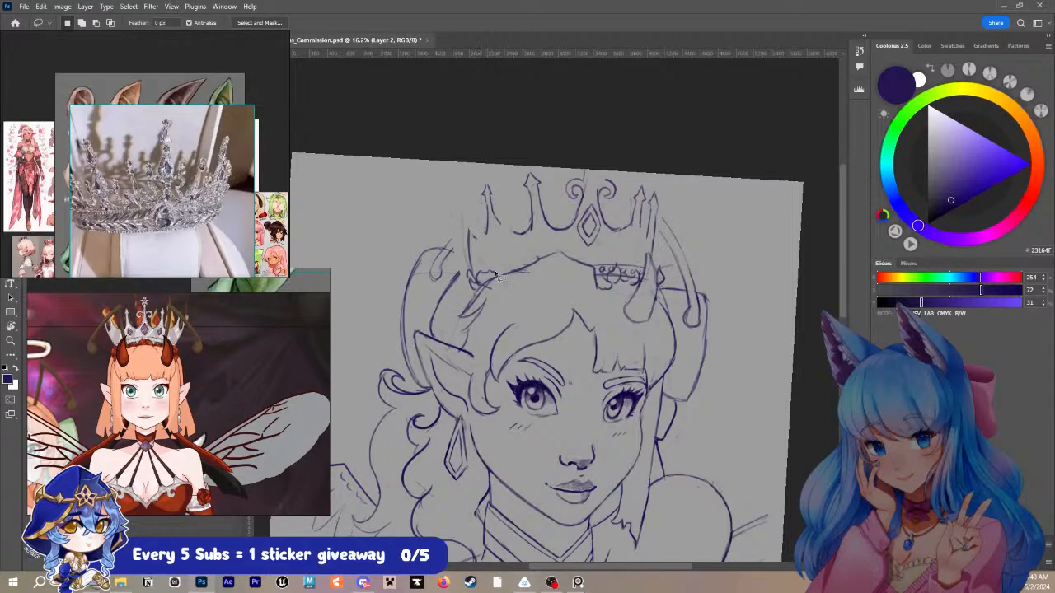
# - Redraw the valley between the two moved spikes, adding a curved line behind the shorter spike and touching up the central gem
pyautogui.press('b')
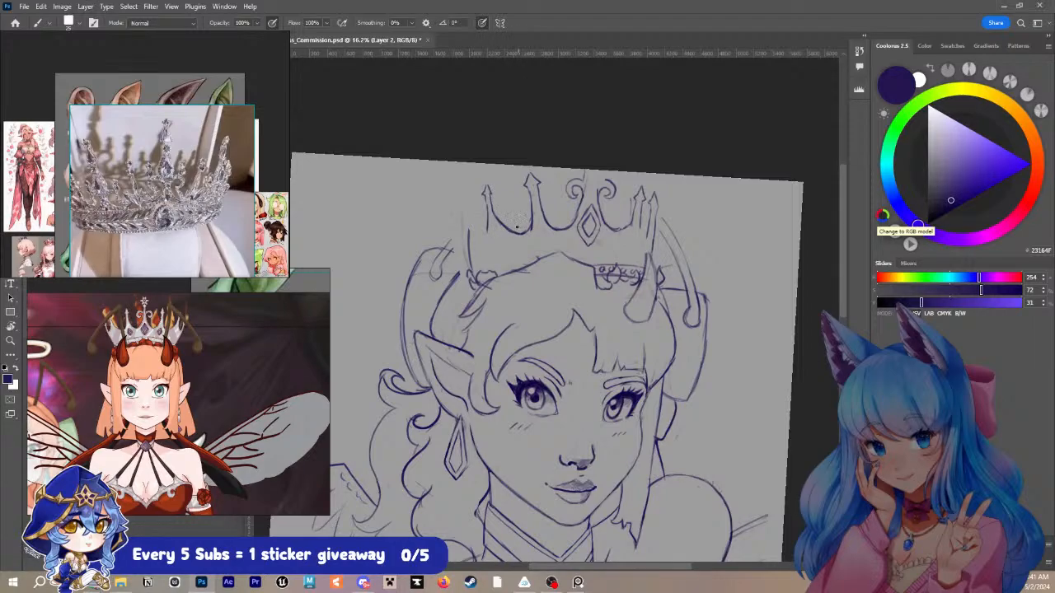
pyautogui.moveTo(487, 223)
pyautogui.mouseDown()
pyautogui.moveTo(483, 232)
pyautogui.moveTo(478, 218)
pyautogui.mouseUp()
pyautogui.moveTo(585, 213)
pyautogui.mouseDown()
pyautogui.moveTo(581, 239)
pyautogui.moveTo(595, 209)
pyautogui.moveTo(583, 240)
pyautogui.moveTo(581, 193)
pyautogui.moveTo(579, 244)
pyautogui.moveTo(595, 244)
pyautogui.moveTo(591, 213)
pyautogui.moveTo(598, 230)
pyautogui.mouseUp()
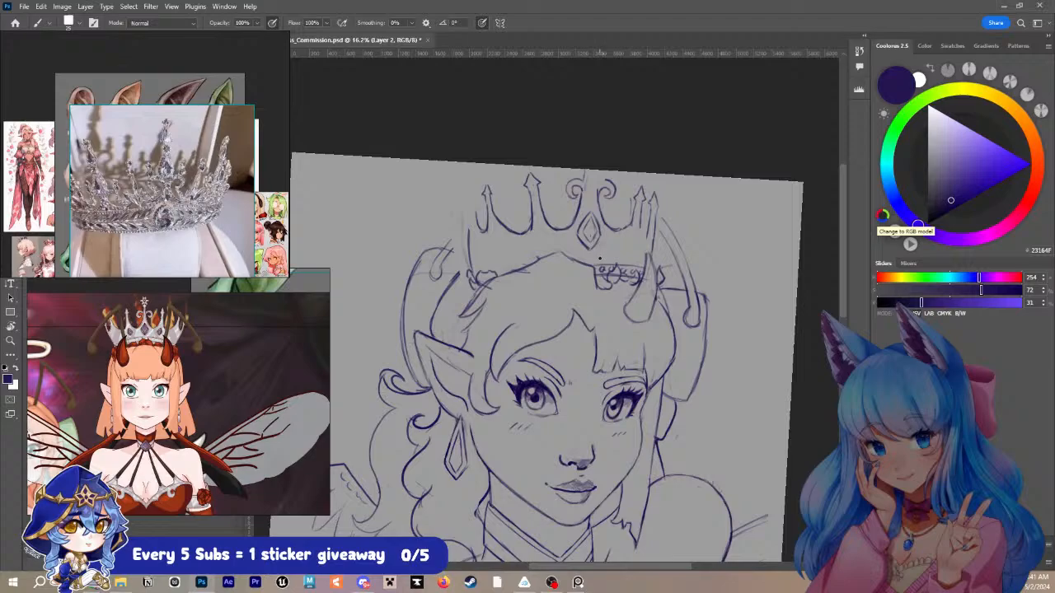
# - Draw a curved crown band with a row of round gems above the scallops, from the hair parting to the far horn
pyautogui.moveTo(572, 254); pyautogui.dragTo(593, 259)
pyautogui.hotkey('ctrl', 'z')
pyautogui.moveTo(576, 257)
pyautogui.mouseDown()
pyautogui.moveTo(651, 269)
pyautogui.moveTo(603, 268)
pyautogui.moveTo(583, 254)
pyautogui.moveTo(626, 271)
pyautogui.moveTo(604, 263)
pyautogui.moveTo(612, 254)
pyautogui.moveTo(617, 265)
pyautogui.moveTo(595, 270)
pyautogui.moveTo(641, 278)
pyautogui.mouseUp()
pyautogui.moveTo(611, 265); pyautogui.dragTo(639, 268)
# - Sketch light diagonal lines from the near-side valley to the crown's base and draw small diamond gems flanking the central gem
pyautogui.moveTo(498, 234); pyautogui.dragTo(482, 268)
pyautogui.moveTo(517, 232); pyautogui.dragTo(500, 272)
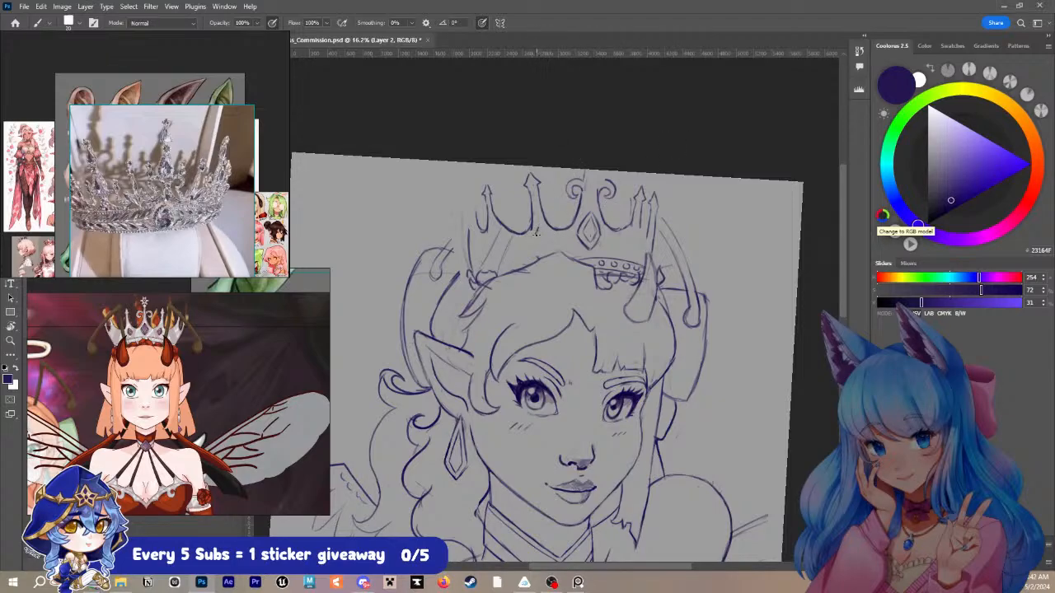
pyautogui.moveTo(535, 238)
pyautogui.mouseDown()
pyautogui.moveTo(542, 247)
pyautogui.moveTo(542, 230)
pyautogui.moveTo(543, 240)
pyautogui.mouseUp()
pyautogui.moveTo(634, 231); pyautogui.dragTo(634, 240)
# - Draw the narrow spike rising at the crown's near edge behind the shorter arrow-tipped spike
pyautogui.press('[')
pyautogui.press(']')
pyautogui.moveTo(471, 225); pyautogui.dragTo(471, 195)
# - Select the far-side drooping antenna, move it outward away from the crown, and deselect it
pyautogui.press('l')
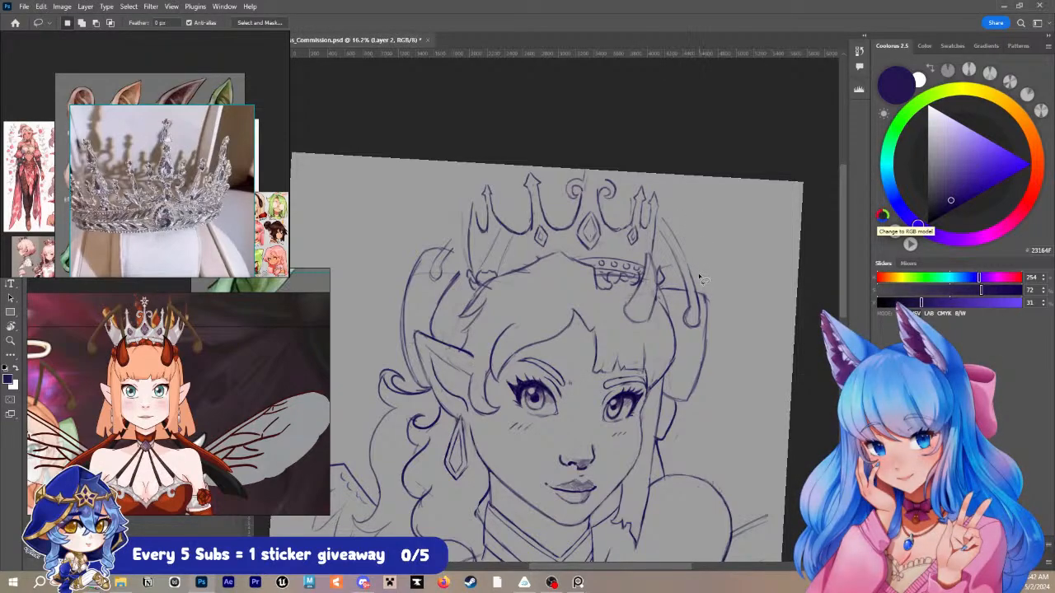
pyautogui.moveTo(699, 279)
pyautogui.mouseDown()
pyautogui.moveTo(703, 320)
pyautogui.moveTo(680, 322)
pyautogui.moveTo(667, 209)
pyautogui.moveTo(732, 325)
pyautogui.moveTo(787, 270)
pyautogui.mouseUp()
pyautogui.hotkey('ctrl', 't')
pyautogui.moveTo(722, 261); pyautogui.dragTo(705, 262)
pyautogui.press('Return')
pyautogui.hotkey('ctrl', 'd')
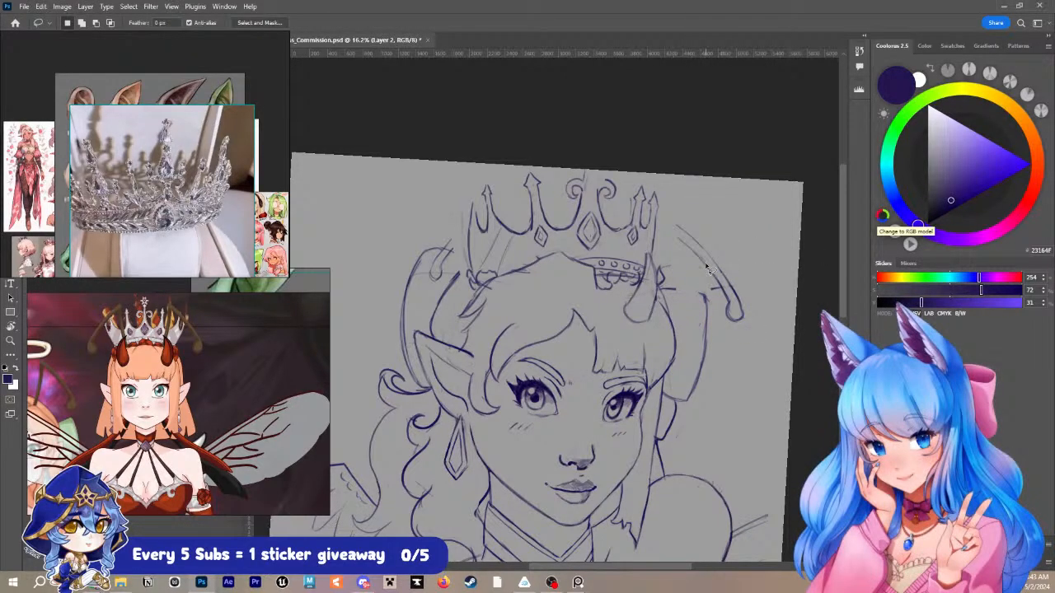
# - Redraw the upper outline of the shape behind the far horn where the antenna was cut out, undoing the stray extra strokes
pyautogui.press('b')
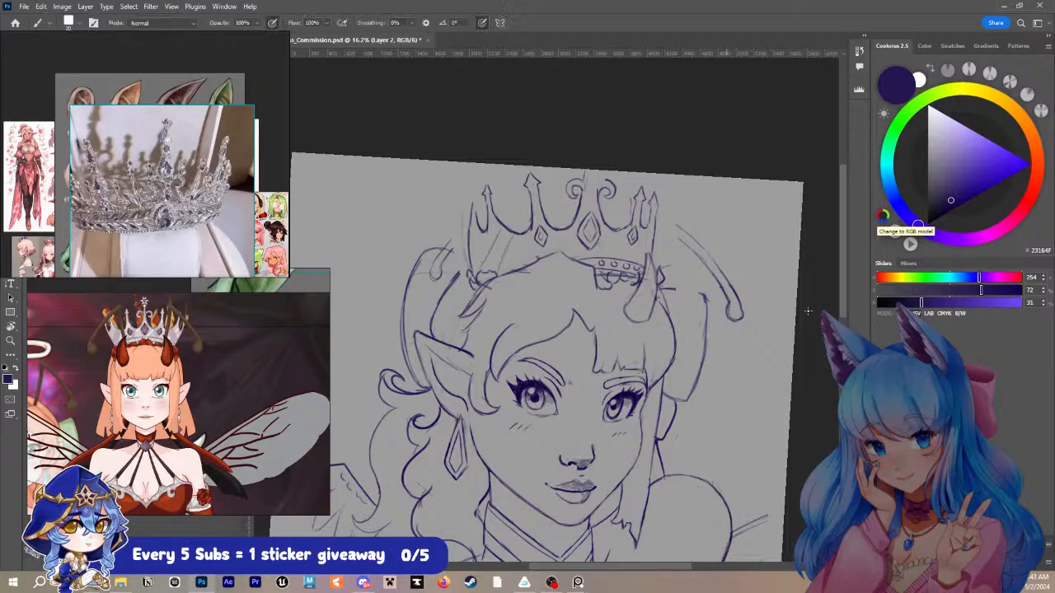
pyautogui.moveTo(673, 289); pyautogui.dragTo(701, 296)
pyautogui.moveTo(628, 256)
pyautogui.mouseDown()
pyautogui.moveTo(671, 228)
pyautogui.moveTo(657, 234)
pyautogui.mouseUp()
pyautogui.hotkey('ctrl', 'z')
pyautogui.hotkey('ctrl', 'z')
pyautogui.hotkey('ctrl', 'z')
# - Select the far-side drooping antenna, shift it slightly upward beside the crown, and deselect it
pyautogui.press('l')
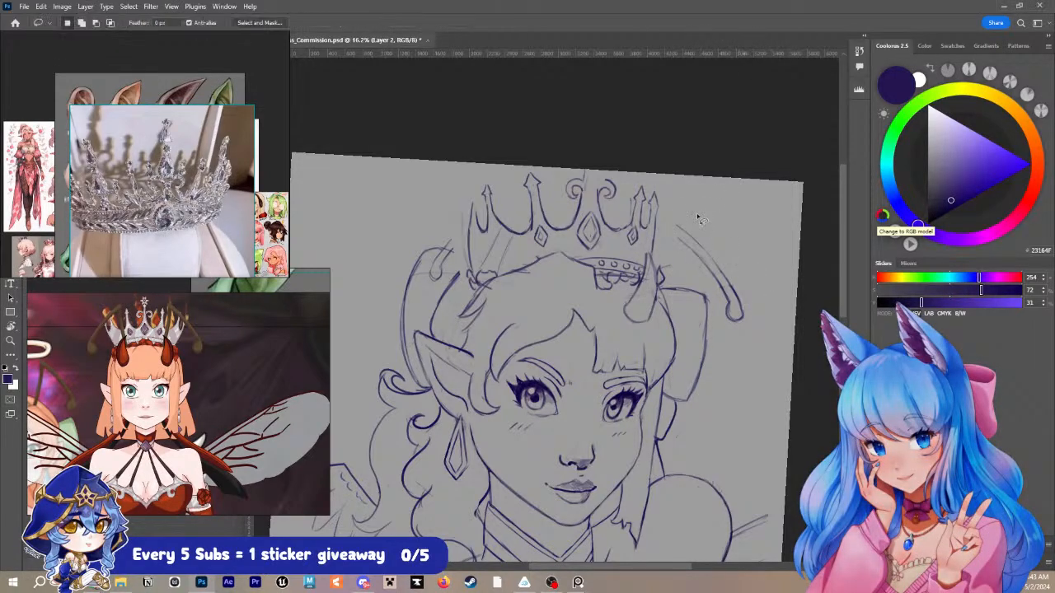
pyautogui.moveTo(702, 213)
pyautogui.mouseDown()
pyautogui.moveTo(692, 270)
pyautogui.moveTo(715, 313)
pyautogui.moveTo(695, 202)
pyautogui.mouseUp()
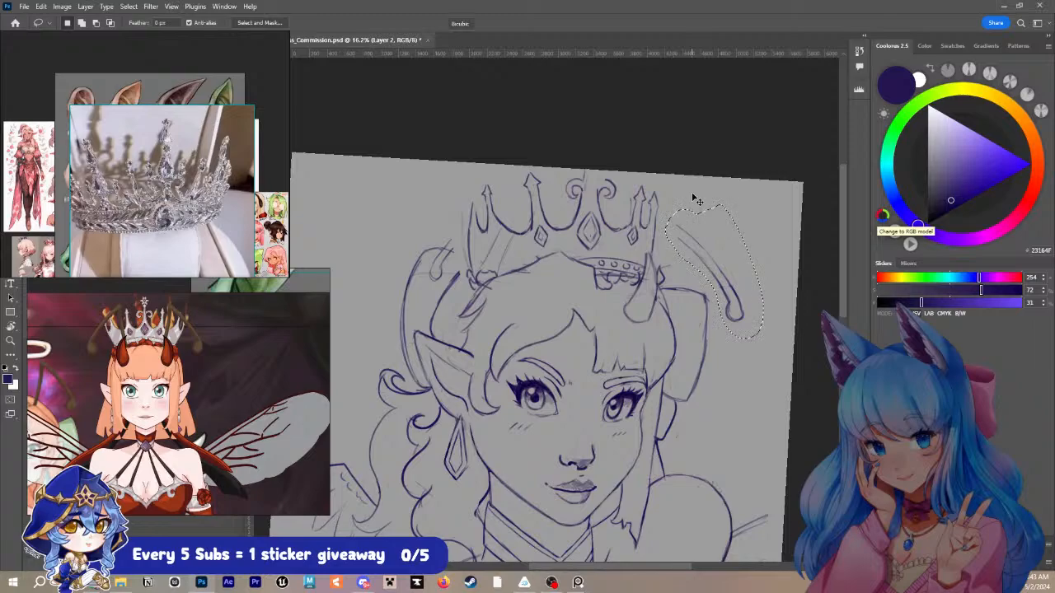
pyautogui.hotkey('ctrl', 't')
pyautogui.hotkey('shift', 'Up')
pyautogui.hotkey('shift', 'Up')
pyautogui.hotkey('shift', 'Up')
pyautogui.hotkey('shift', 'Up')
pyautogui.hotkey('shift', 'Up')
pyautogui.hotkey('shift', 'Up')
pyautogui.hotkey('shift', 'Up')
pyautogui.hotkey('shift', 'Up')
pyautogui.hotkey('shift', 'Up')
pyautogui.hotkey('shift', 'Up')
pyautogui.hotkey('shift', 'Up')
pyautogui.hotkey('shift', 'Up')
pyautogui.hotkey('shift', 'Up')
pyautogui.hotkey('shift', 'Up')
pyautogui.hotkey('shift', 'Up')
pyautogui.hotkey('shift', 'Up')
pyautogui.hotkey('shift', 'Up')
pyautogui.hotkey('shift', 'Up')
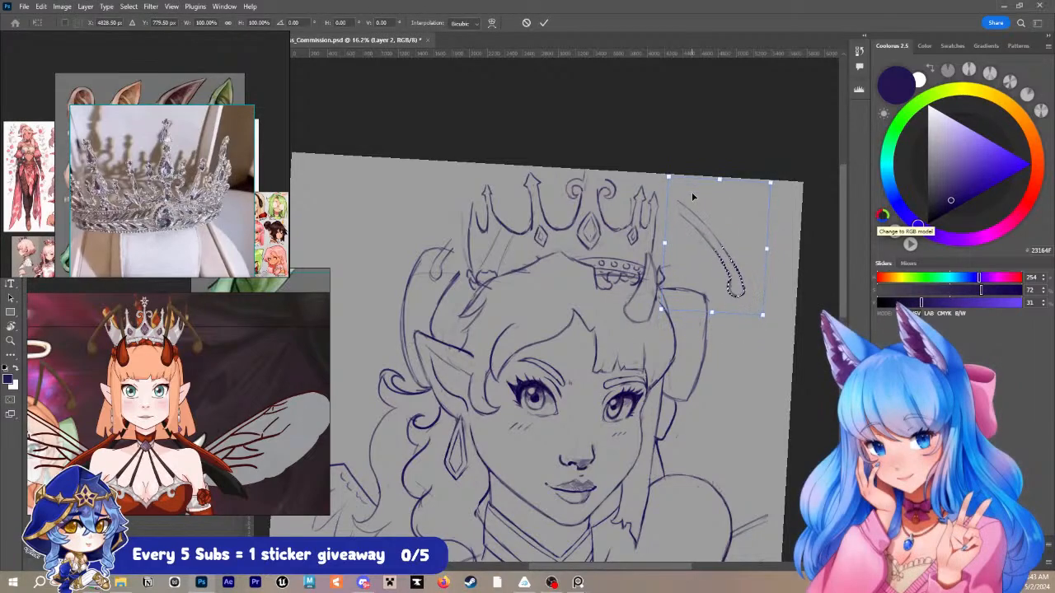
pyautogui.press('Return')
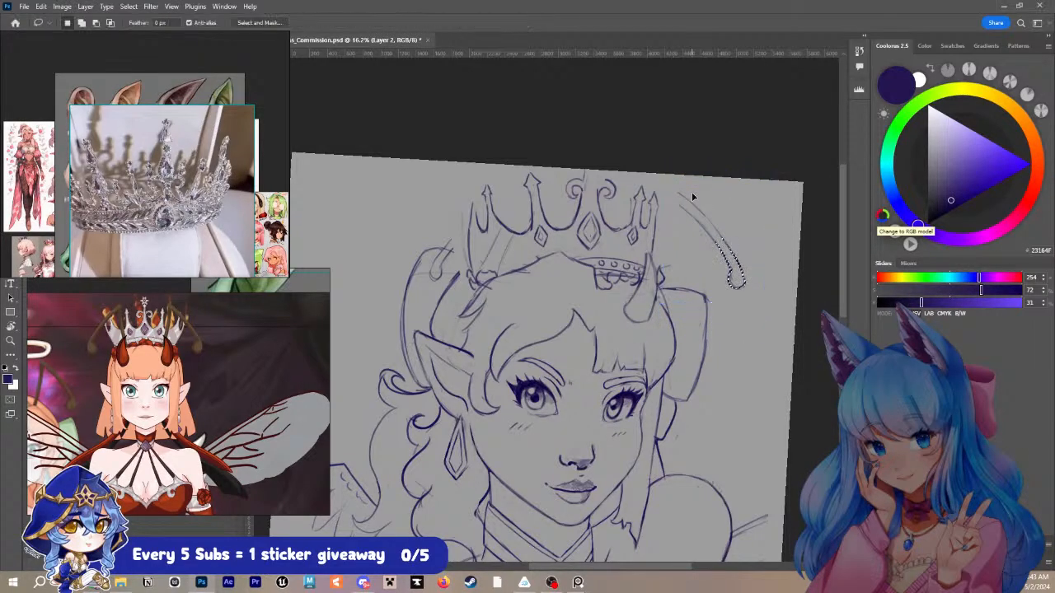
pyautogui.hotkey('ctrl', 'd')
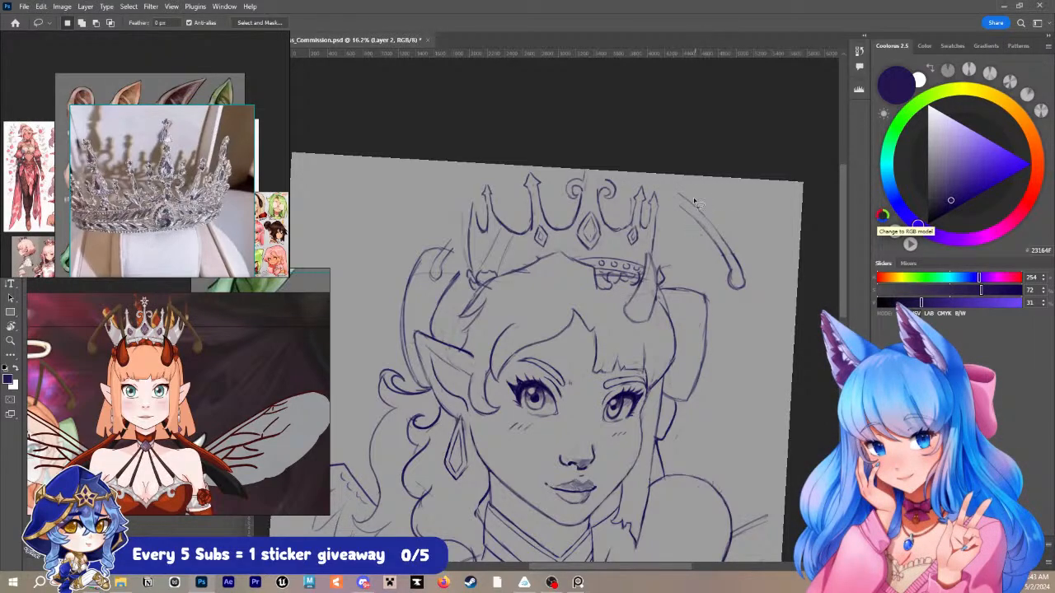
# - Close the far-side antenna's upper bend and try a stem running from it down toward the crown
pyautogui.press('b')
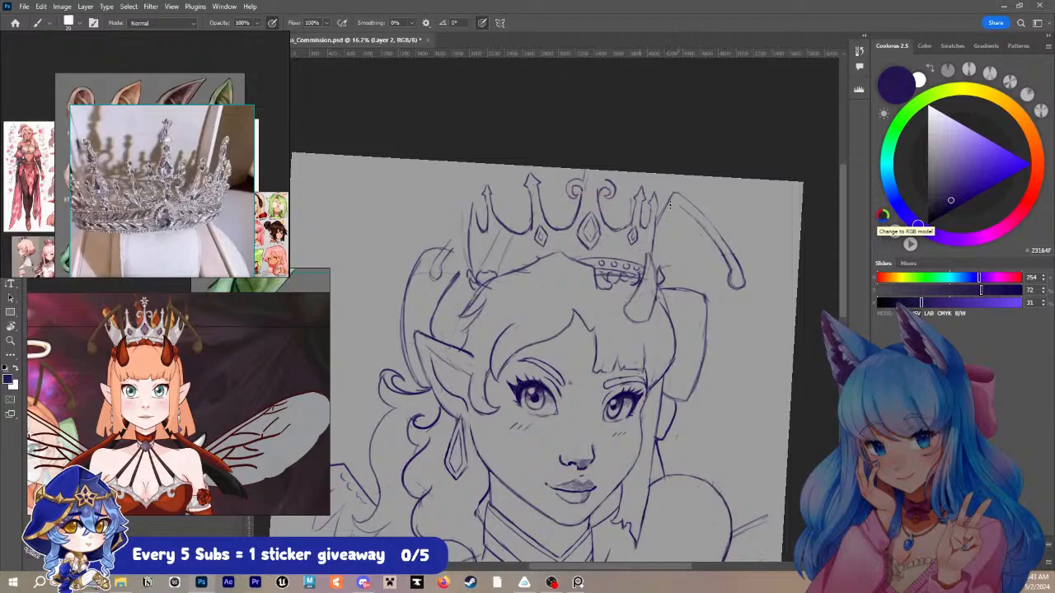
pyautogui.moveTo(657, 223); pyautogui.dragTo(627, 268)
pyautogui.hotkey('ctrl', 'z')
# - Select the far-side antenna, move it inward and slightly up so its bend meets the crown's far spikes, and deselect it
pyautogui.press('l')
pyautogui.moveTo(680, 177)
pyautogui.mouseDown()
pyautogui.moveTo(667, 215)
pyautogui.moveTo(723, 203)
pyautogui.mouseUp()
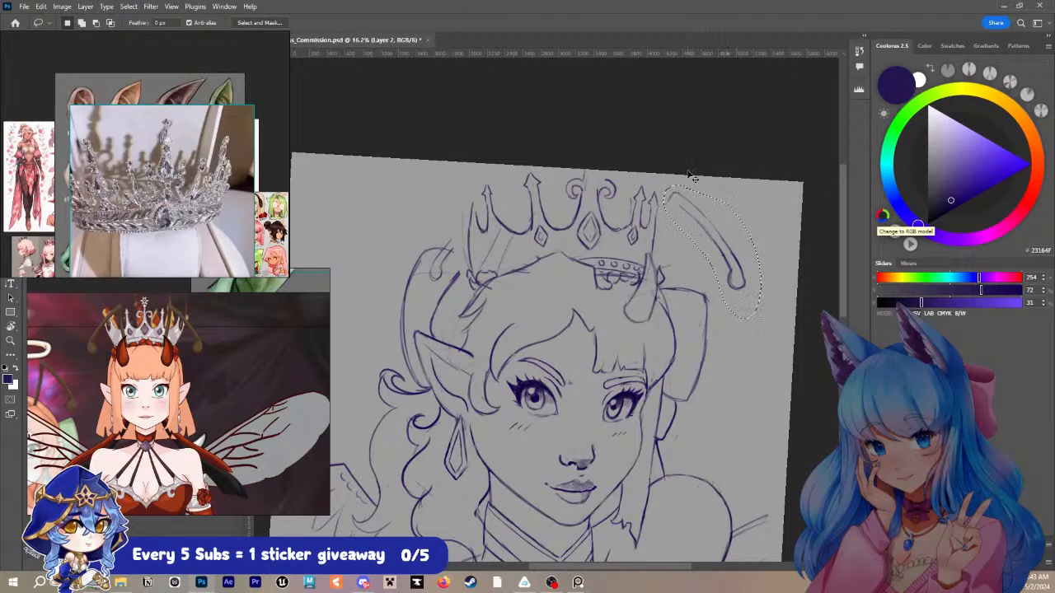
pyautogui.hotkey('ctrl', 't')
pyautogui.hotkey('shift', 'Left')
pyautogui.hotkey('shift', 'Left')
pyautogui.hotkey('shift', 'Left')
pyautogui.hotkey('shift', 'Left')
pyautogui.hotkey('shift', 'Left')
pyautogui.hotkey('shift', 'Left')
pyautogui.hotkey('shift', 'Left')
pyautogui.hotkey('shift', 'Left')
pyautogui.hotkey('shift', 'Left')
pyautogui.hotkey('shift', 'Left')
pyautogui.hotkey('shift', 'Left')
pyautogui.hotkey('shift', 'Left')
pyautogui.hotkey('shift', 'Left')
pyautogui.hotkey('shift', 'Left')
pyautogui.hotkey('shift', 'Left')
pyautogui.hotkey('shift', 'Left')
pyautogui.hotkey('shift', 'Left')
pyautogui.hotkey('shift', 'Left')
pyautogui.hotkey('shift', 'Left')
pyautogui.hotkey('shift', 'Left')
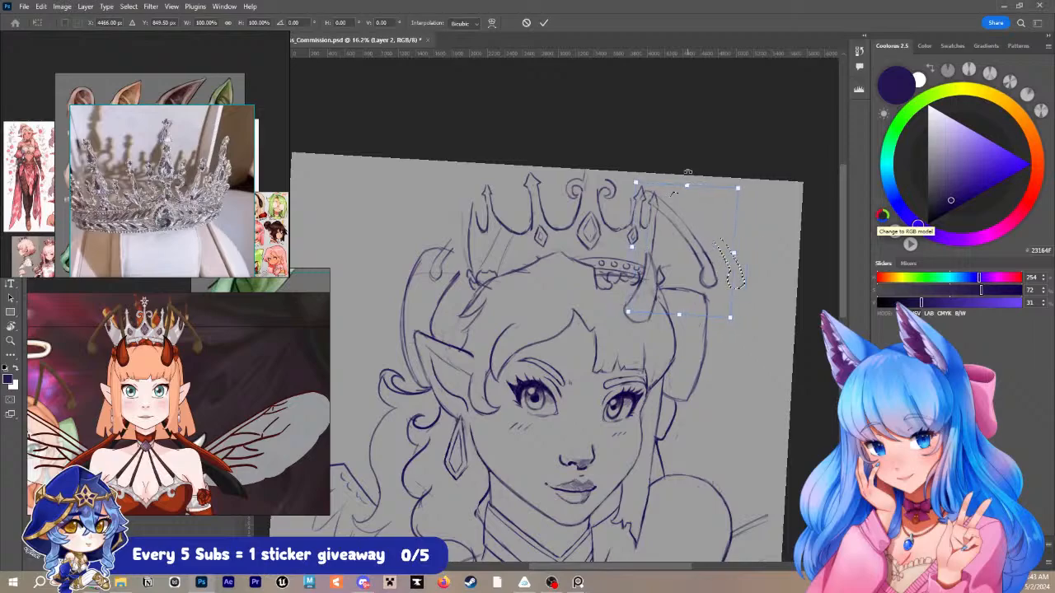
pyautogui.hotkey('shift', 'Left')
pyautogui.hotkey('shift', 'Up')
pyautogui.hotkey('shift', 'Up')
pyautogui.hotkey('shift', 'Up')
pyautogui.hotkey('shift', 'Up')
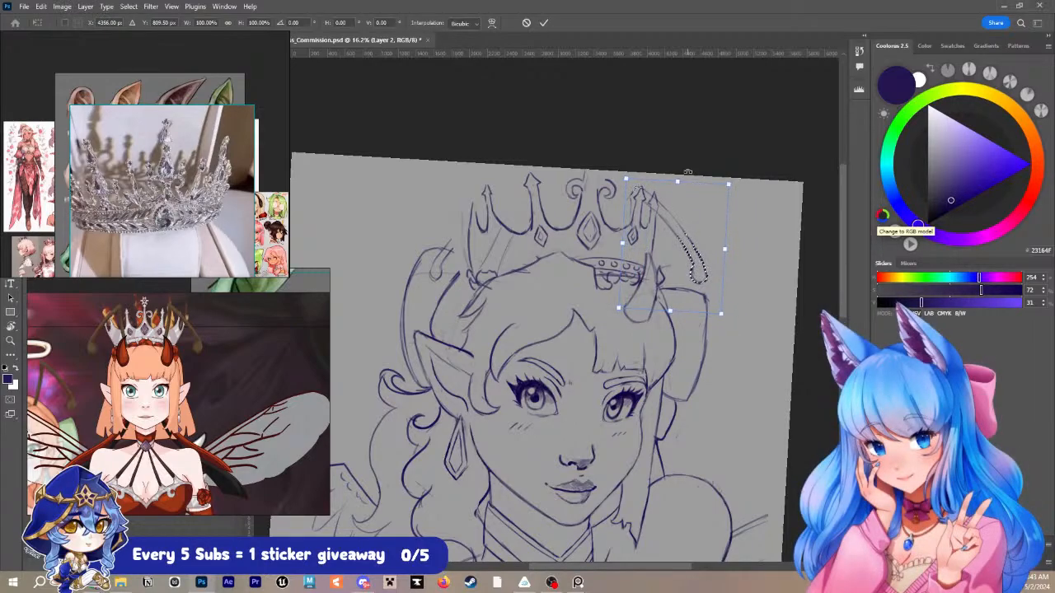
pyautogui.press('Return')
pyautogui.hotkey('ctrl', 'd')
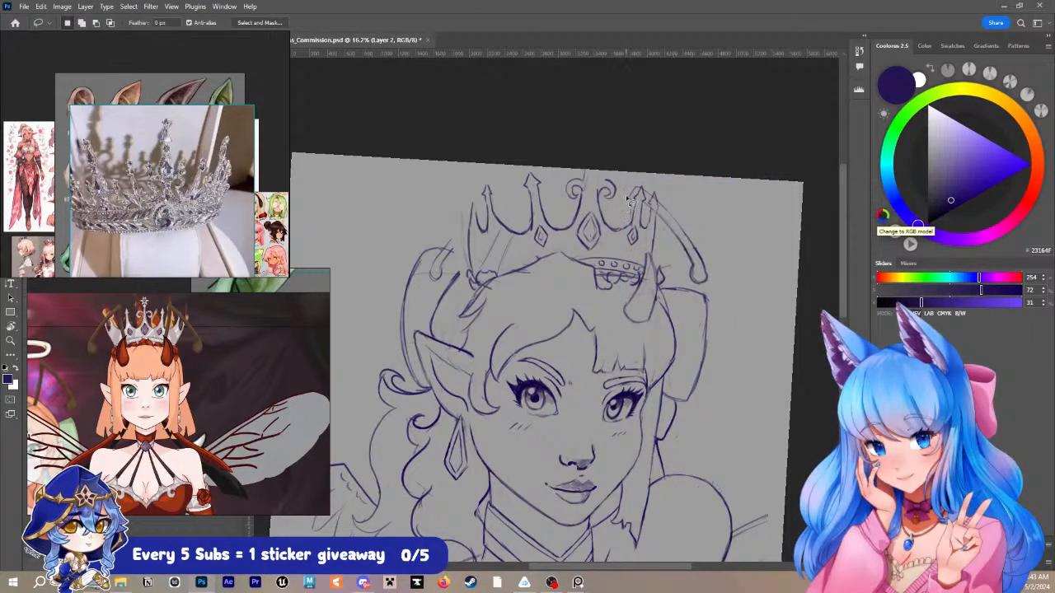
# - Draw the far-side antenna's stem from its bend down to the jewelled band and shift the whole antenna slightly outward
pyautogui.press('b')
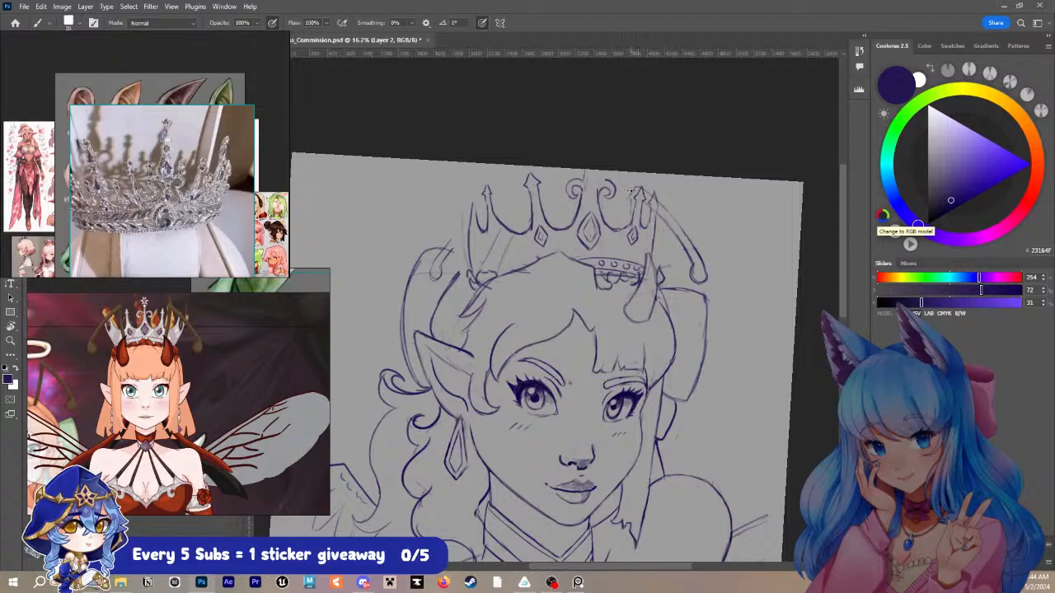
pyautogui.moveTo(632, 191)
pyautogui.mouseDown()
pyautogui.moveTo(604, 280)
pyautogui.moveTo(633, 202)
pyautogui.moveTo(651, 208)
pyautogui.moveTo(685, 259)
pyautogui.mouseUp()
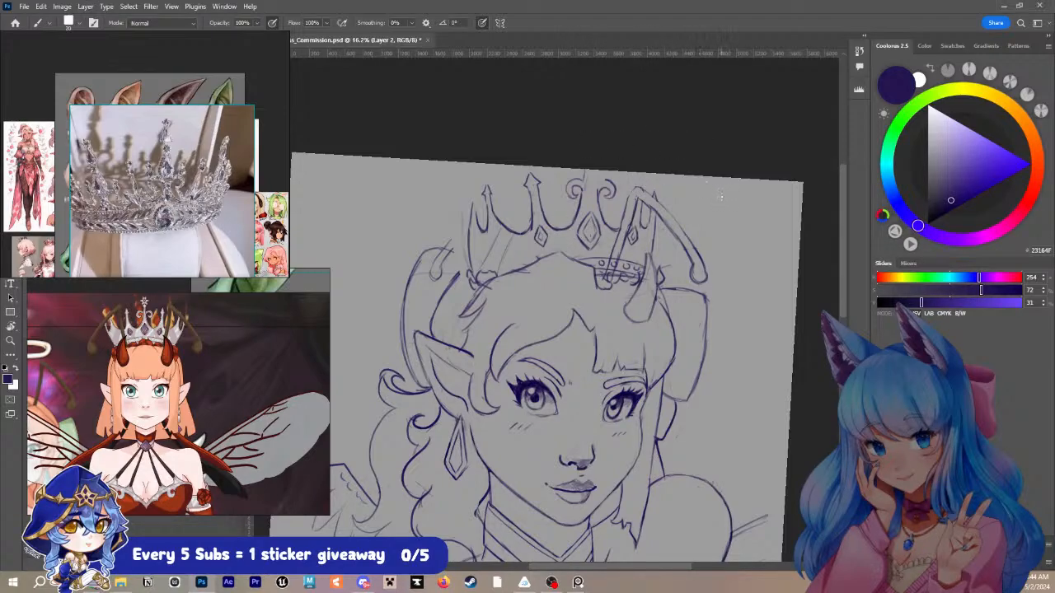
pyautogui.press('l')
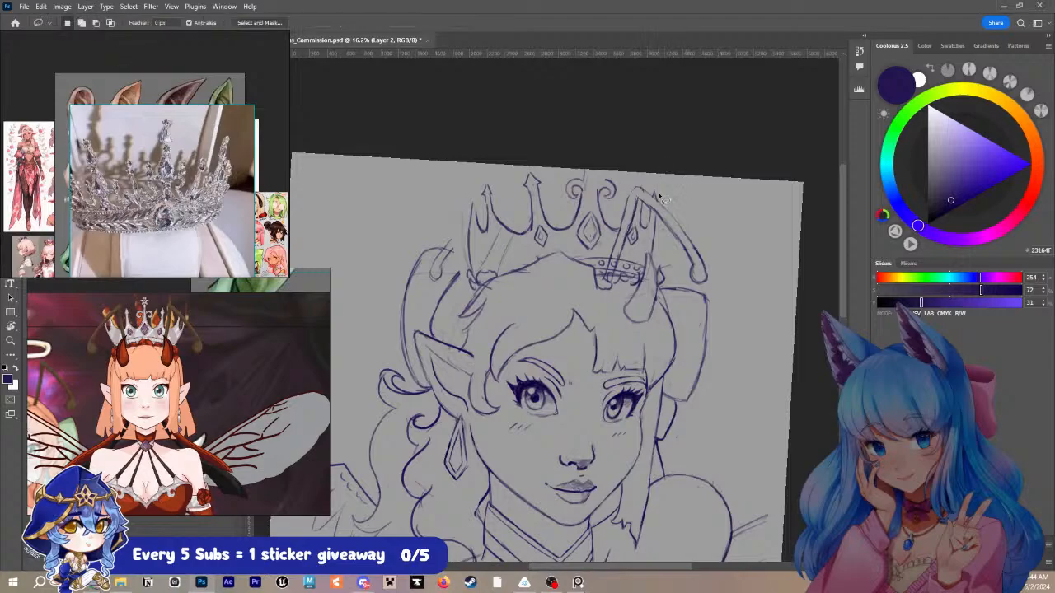
pyautogui.moveTo(610, 274)
pyautogui.mouseDown()
pyautogui.moveTo(631, 259)
pyautogui.moveTo(649, 206)
pyautogui.moveTo(680, 262)
pyautogui.moveTo(721, 251)
pyautogui.moveTo(628, 178)
pyautogui.moveTo(610, 273)
pyautogui.mouseUp()
pyautogui.hotkey('ctrl', 't')
pyautogui.hotkey('shift', 'Right')
pyautogui.hotkey('shift', 'Right')
pyautogui.hotkey('shift', 'Right')
pyautogui.hotkey('shift', 'Right')
pyautogui.hotkey('shift', 'Right')
pyautogui.hotkey('shift', 'Right')
pyautogui.hotkey('shift', 'Right')
pyautogui.hotkey('shift', 'Right')
pyautogui.hotkey('shift', 'Right')
pyautogui.hotkey('shift', 'Right')
pyautogui.hotkey('shift', 'Right')
pyautogui.hotkey('shift', 'Right')
pyautogui.hotkey('shift', 'Right')
pyautogui.hotkey('shift', 'Right')
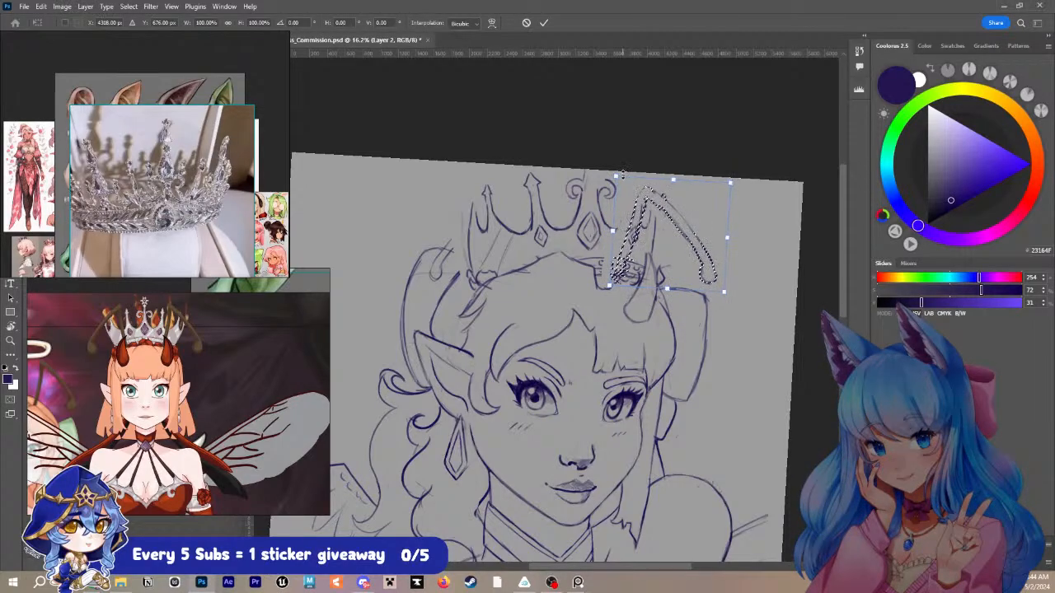
pyautogui.press('Return')
pyautogui.hotkey('ctrl', 'd')
# - Try to sketch a matching near-side antenna with its bend above the shortest arrow-tipped spike, then undo its strokes
pyautogui.press('b')
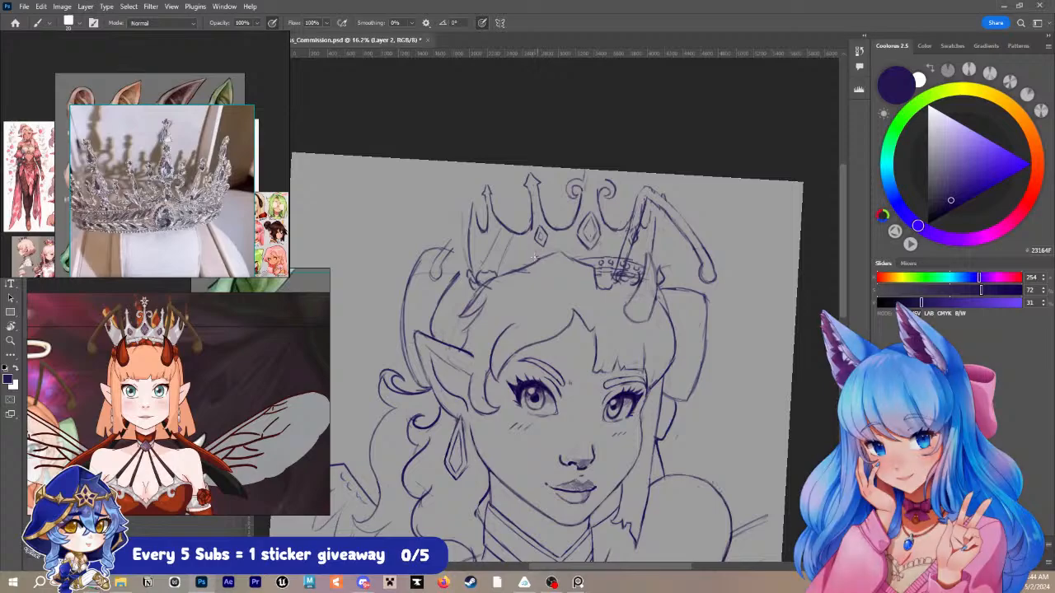
pyautogui.moveTo(537, 260); pyautogui.dragTo(494, 179)
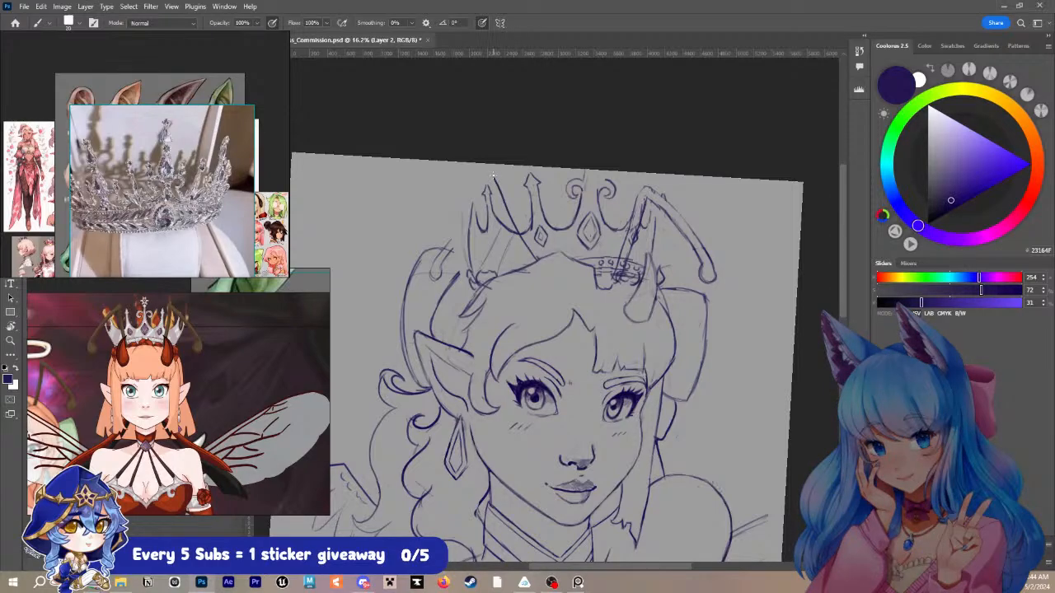
pyautogui.moveTo(492, 175); pyautogui.dragTo(437, 257)
pyautogui.moveTo(496, 187); pyautogui.dragTo(439, 266)
pyautogui.hotkey('ctrl', 'z')
pyautogui.moveTo(492, 191)
pyautogui.mouseDown()
pyautogui.moveTo(464, 230)
pyautogui.moveTo(471, 212)
pyautogui.moveTo(448, 265)
pyautogui.mouseUp()
pyautogui.moveTo(491, 191)
pyautogui.mouseDown()
pyautogui.moveTo(507, 238)
pyautogui.moveTo(533, 266)
pyautogui.mouseUp()
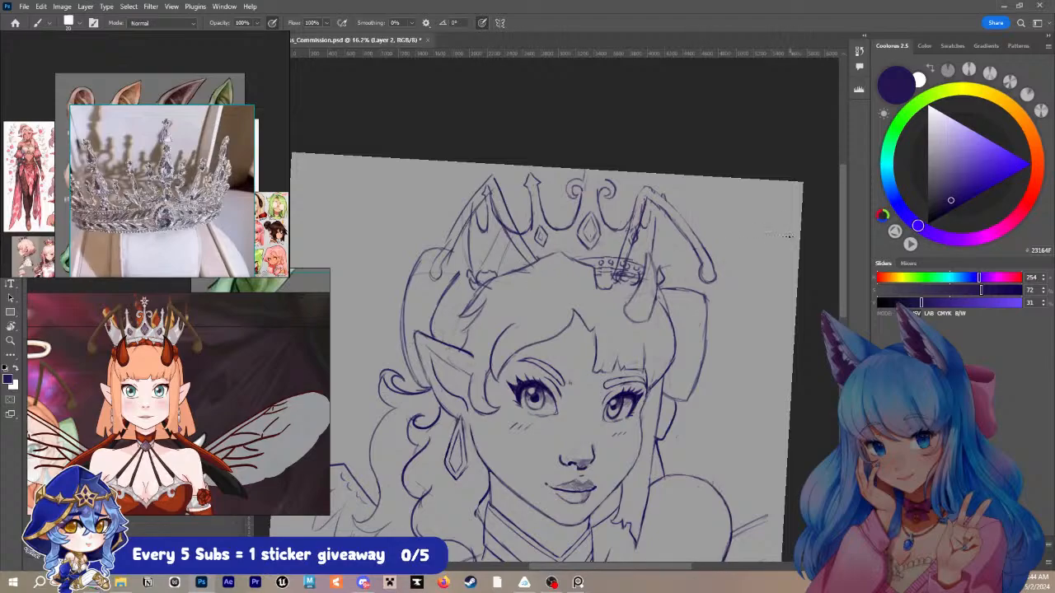
pyautogui.hotkey('ctrl', 'z')
pyautogui.moveTo(505, 228); pyautogui.dragTo(528, 259)
pyautogui.hotkey('ctrl', 'z')
pyautogui.hotkey('ctrl', 'z')
pyautogui.hotkey('ctrl', 'z')
pyautogui.hotkey('ctrl', 'z')
pyautogui.hotkey('ctrl', 'z')
pyautogui.hotkey('ctrl', 'z')
pyautogui.hotkey('ctrl', 'z')
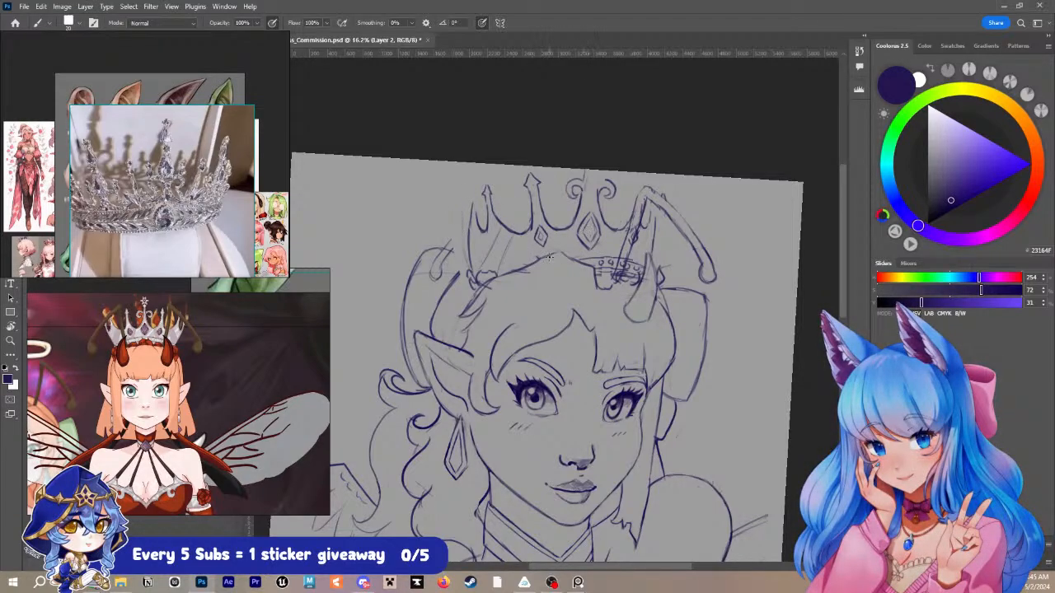
# - Draw the near-side antenna's stem rising beside the taller arrow-tipped spike and try a drooping outer arm
pyautogui.moveTo(540, 252)
pyautogui.mouseDown()
pyautogui.moveTo(521, 183)
pyautogui.moveTo(471, 232)
pyautogui.mouseUp()
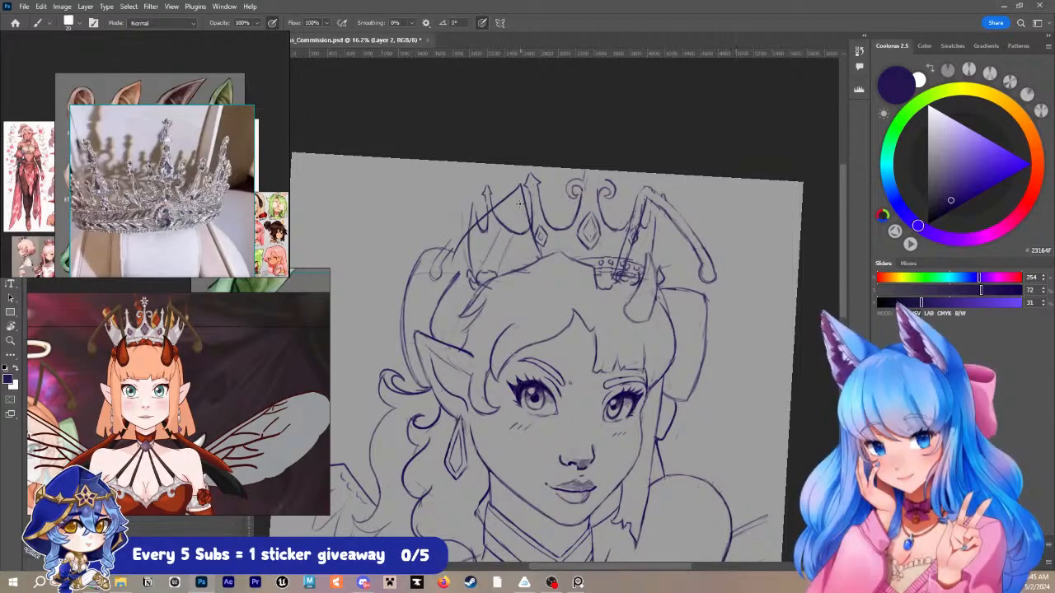
pyautogui.moveTo(509, 211)
pyautogui.mouseDown()
pyautogui.moveTo(462, 253)
pyautogui.moveTo(461, 292)
pyautogui.moveTo(464, 258)
pyautogui.moveTo(442, 279)
pyautogui.mouseUp()
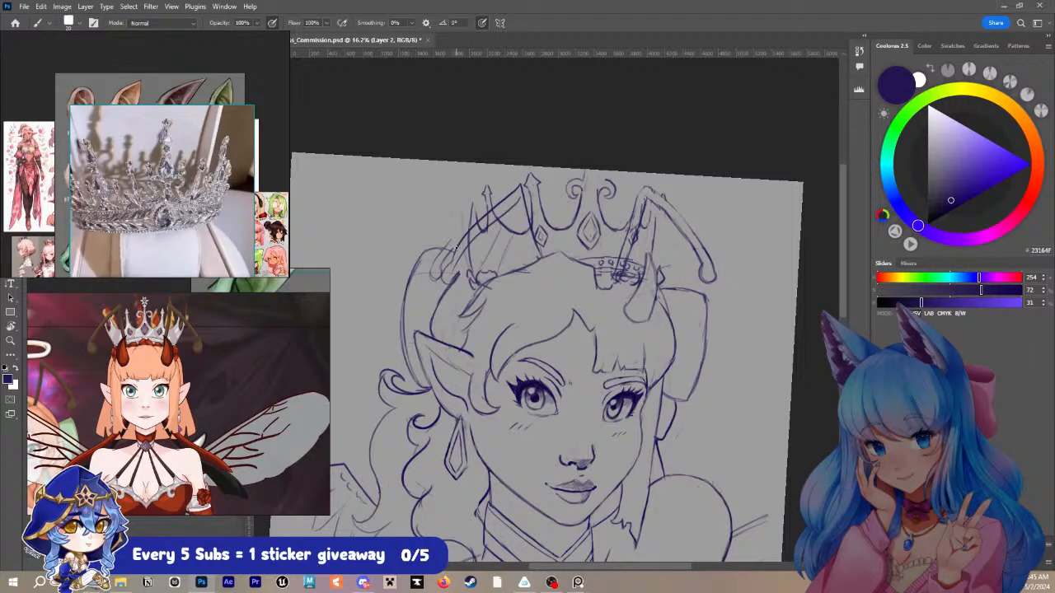
pyautogui.hotkey('ctrl', 'z')
pyautogui.hotkey('ctrl', 'z')
pyautogui.hotkey('ctrl', 'z')
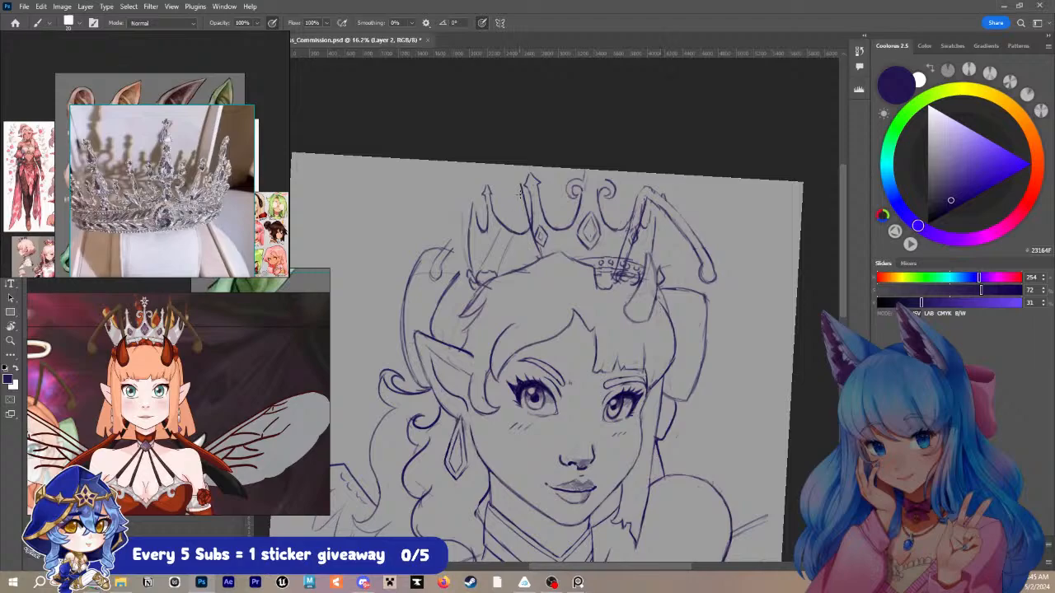
# - Redraw the near-side antenna's outer arm curving down from the stem's top toward the crown's near base, and reinforce the stem
pyautogui.moveTo(518, 186); pyautogui.dragTo(466, 262)
pyautogui.hotkey('ctrl', 'z')
pyautogui.hotkey('ctrl', 'z')
pyautogui.hotkey('ctrl', 'z')
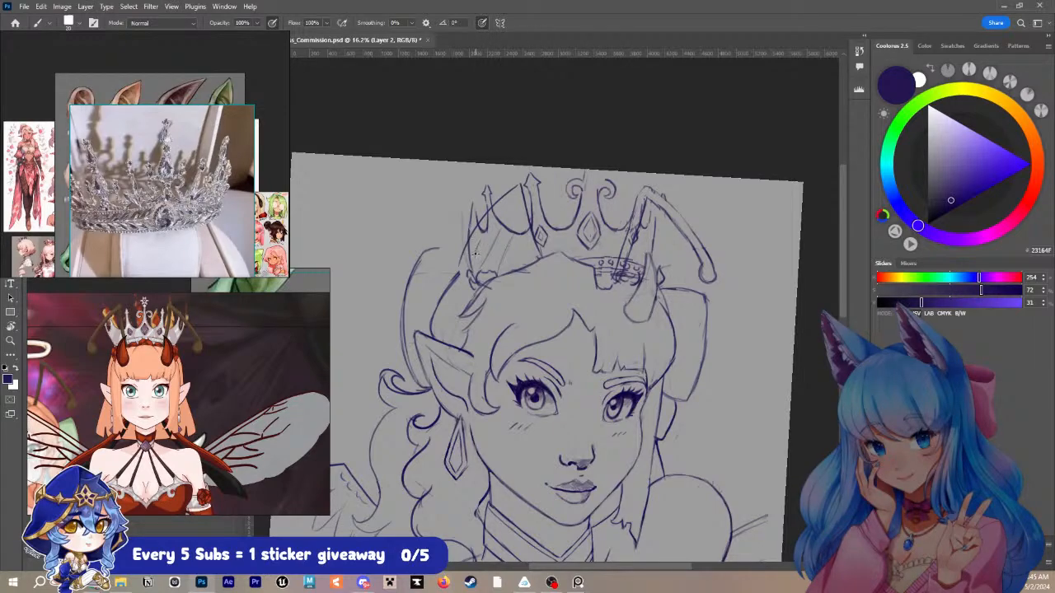
pyautogui.moveTo(516, 195); pyautogui.dragTo(471, 258)
pyautogui.moveTo(516, 202); pyautogui.dragTo(535, 261)
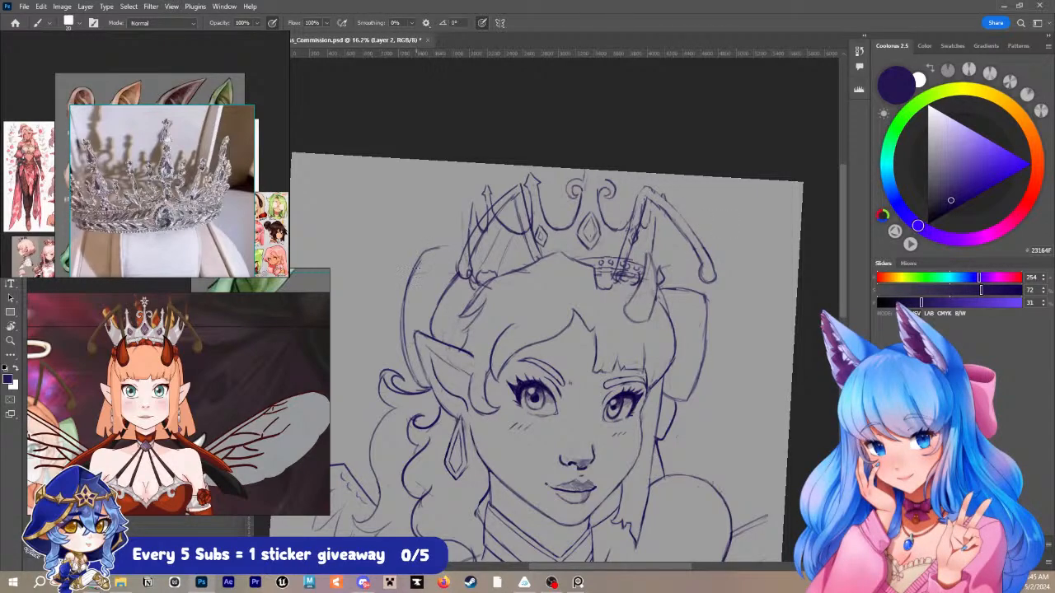
# - Redraw the upper outline of the large shape behind the near-side ear where the old antenna was removed
pyautogui.moveTo(424, 257); pyautogui.dragTo(460, 261)
pyautogui.moveTo(412, 272); pyautogui.dragTo(456, 264)
pyautogui.scroll(-2, 716, 338)
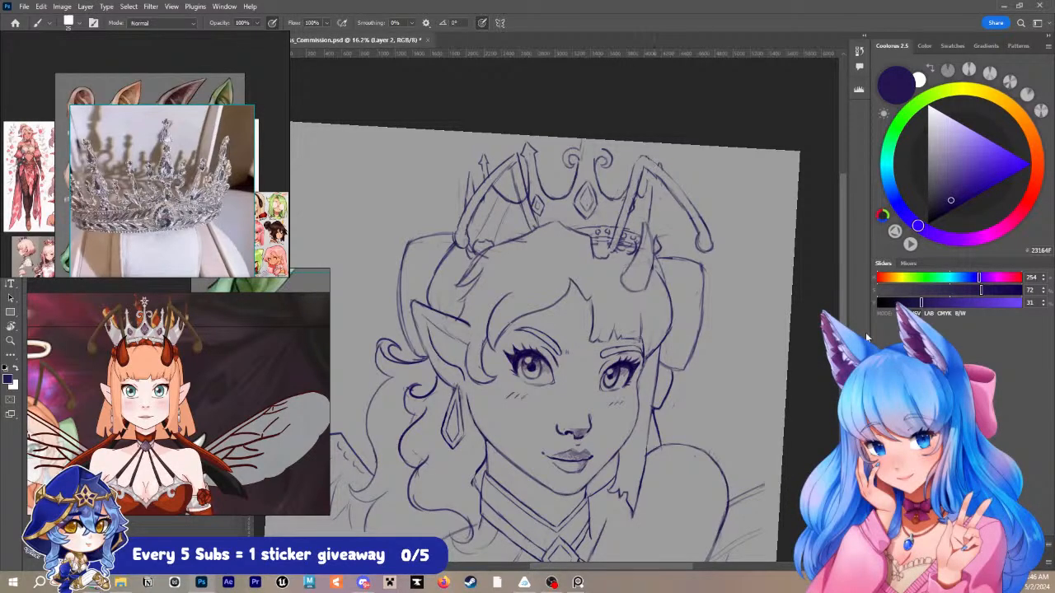
# - Try to select the far-side antenna and shift it slightly farther outward
pyautogui.press('l')
pyautogui.moveTo(696, 183)
pyautogui.mouseDown()
pyautogui.moveTo(722, 243)
pyautogui.moveTo(684, 239)
pyautogui.moveTo(643, 213)
pyautogui.moveTo(611, 239)
pyautogui.moveTo(697, 189)
pyautogui.mouseUp()
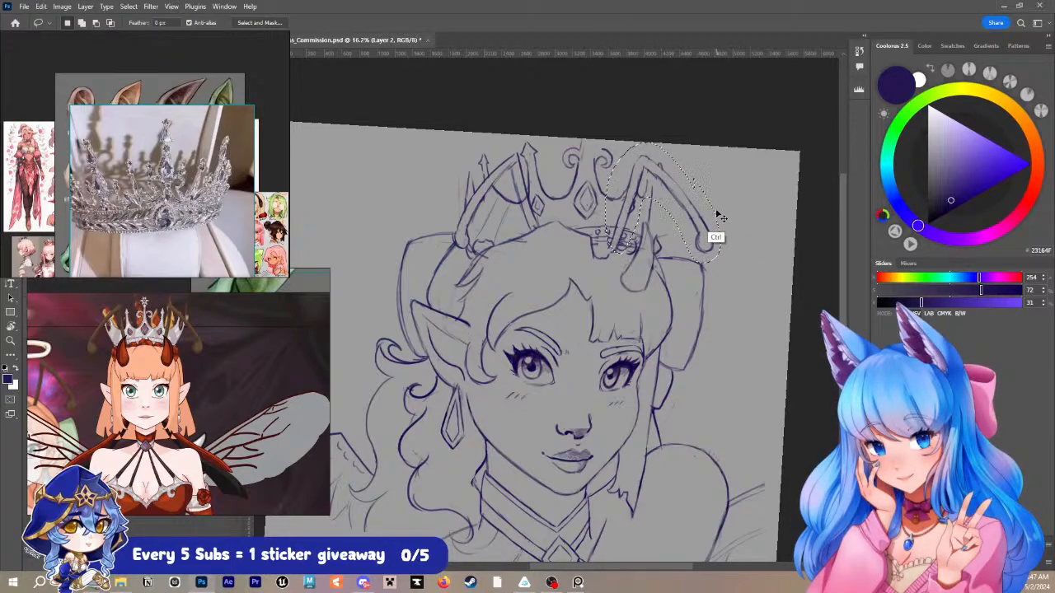
pyautogui.hotkey('ctrl', 't')
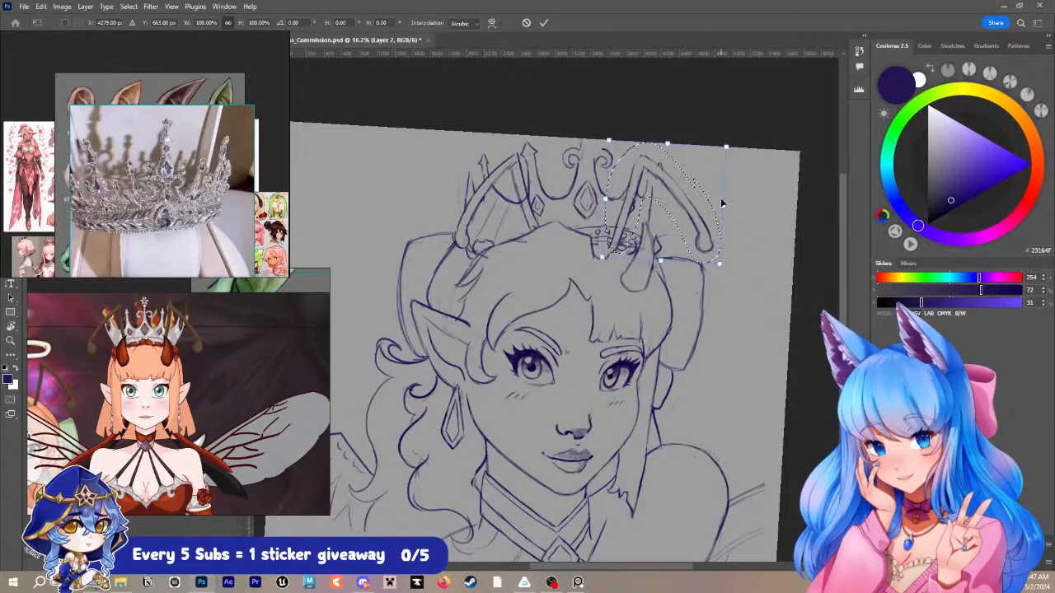
pyautogui.hotkey('shift', 'Right')
pyautogui.hotkey('shift', 'Right')
pyautogui.hotkey('shift', 'Right')
pyautogui.hotkey('shift', 'Right')
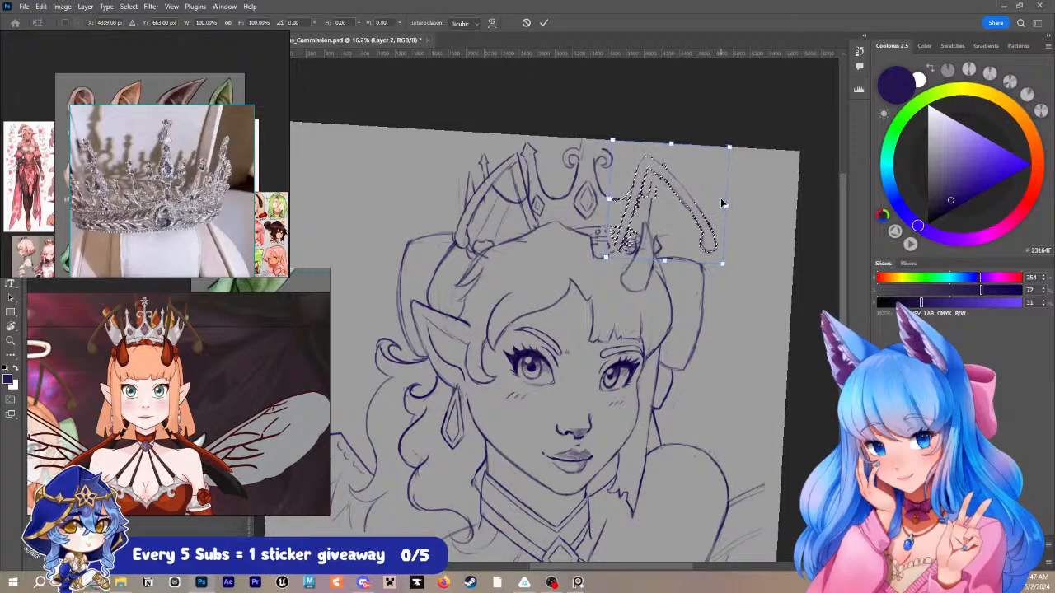
pyautogui.press('Return')
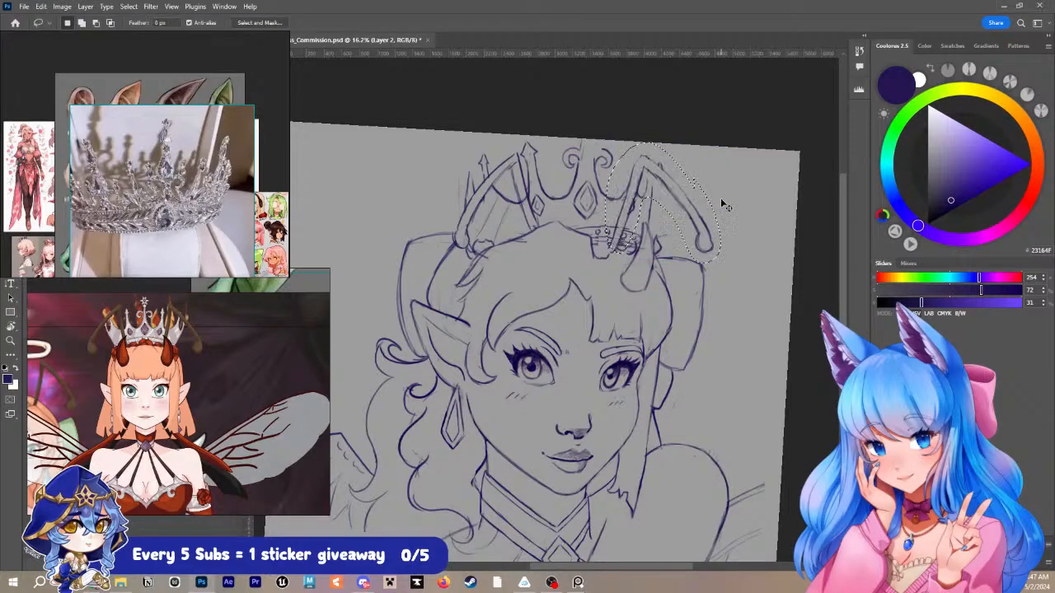
pyautogui.hotkey('ctrl', 'd')
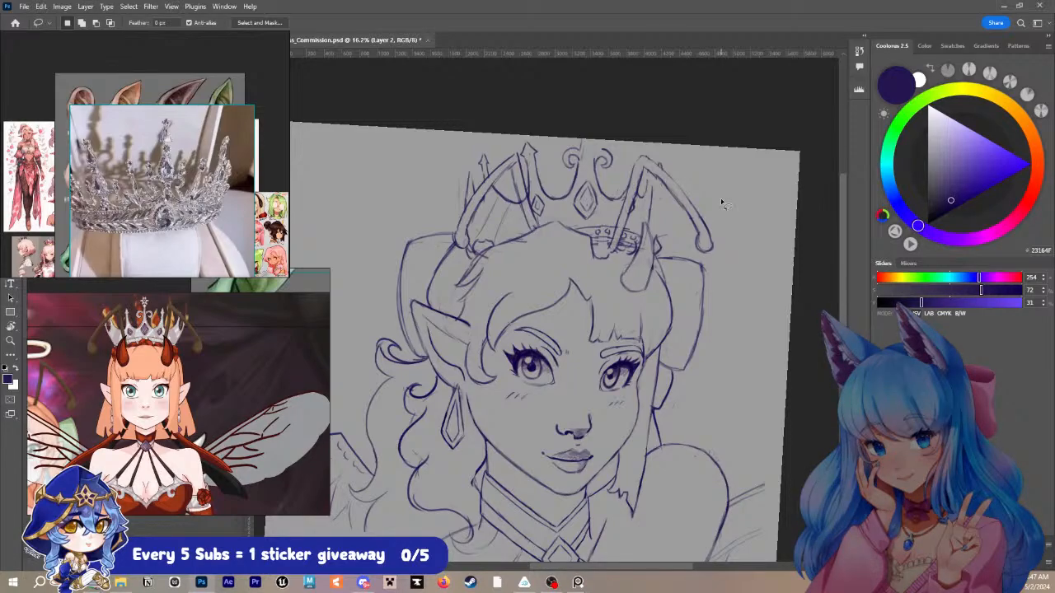
# - Refine the crown's far-side spike and valley lines and outline the tall central spike between the two scrolls
pyautogui.press('b')
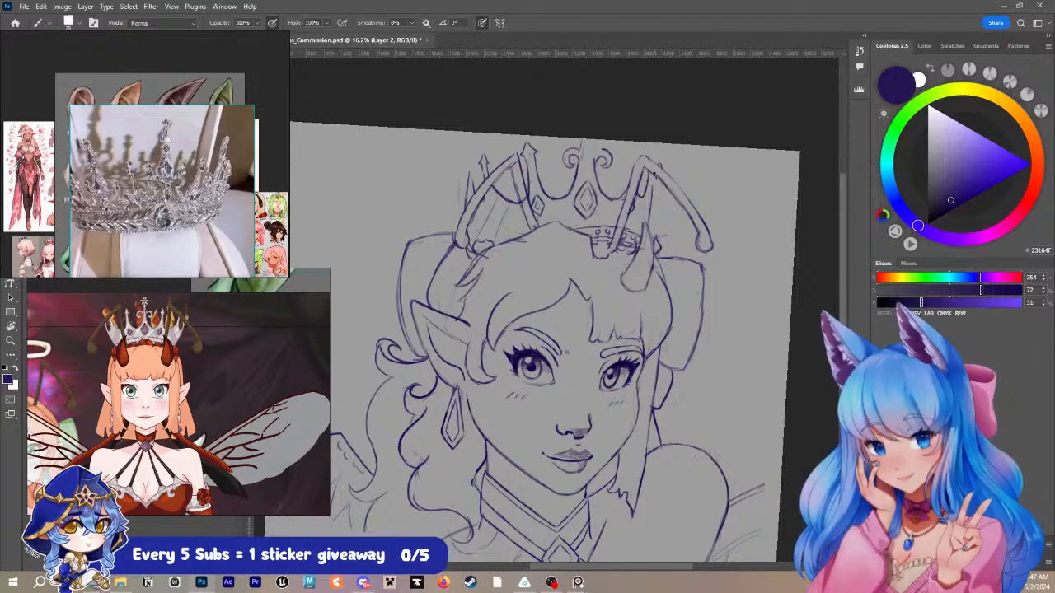
pyautogui.moveTo(653, 173); pyautogui.dragTo(648, 222)
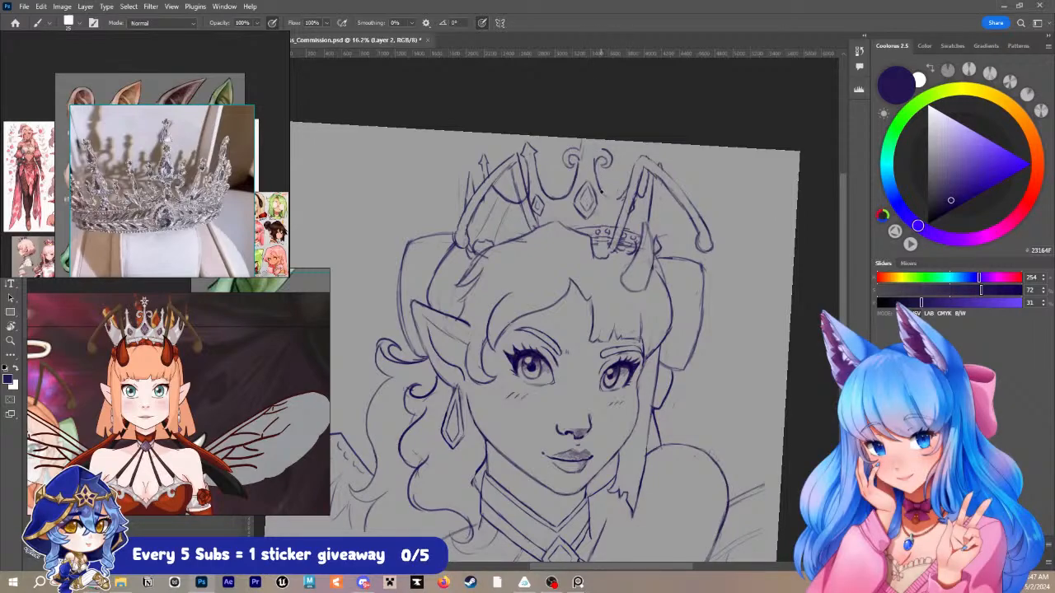
pyautogui.moveTo(601, 186); pyautogui.dragTo(612, 198)
pyautogui.moveTo(592, 141); pyautogui.dragTo(594, 160)
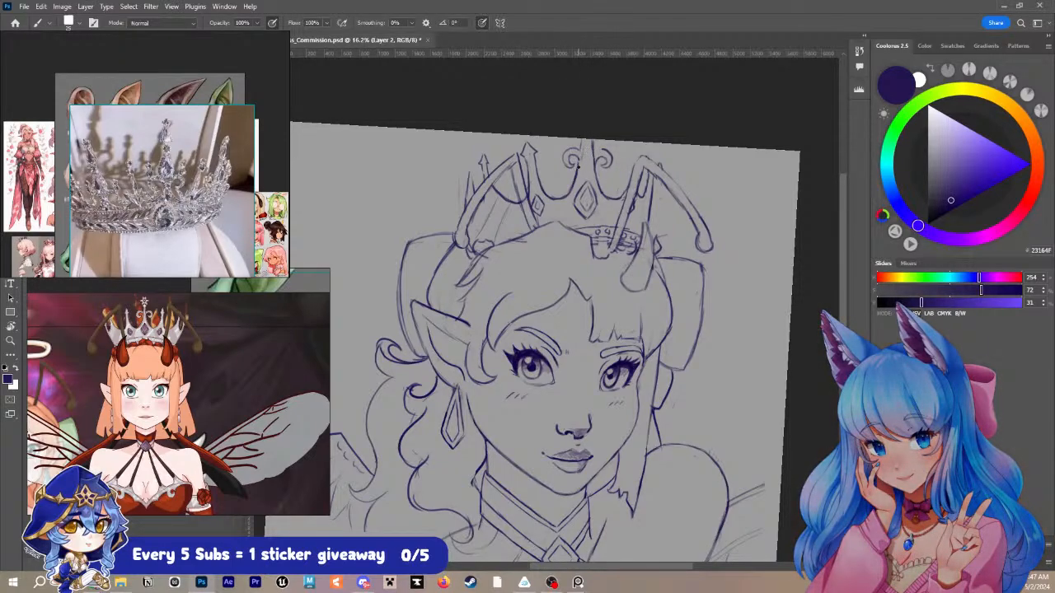
pyautogui.moveTo(577, 171)
pyautogui.mouseDown()
pyautogui.moveTo(589, 137)
pyautogui.moveTo(596, 163)
pyautogui.mouseUp()
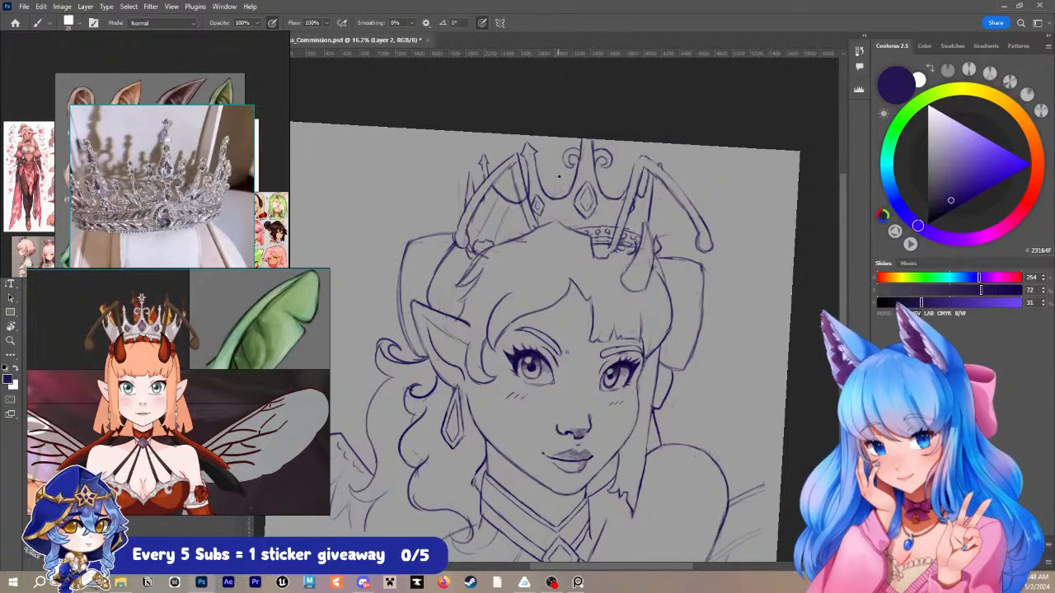
# - Sketch light filigree curls around the crown's valleys and among the near-side spikes
pyautogui.moveTo(559, 187)
pyautogui.mouseDown()
pyautogui.moveTo(539, 158)
pyautogui.moveTo(547, 193)
pyautogui.moveTo(506, 192)
pyautogui.mouseUp()
pyautogui.moveTo(510, 192); pyautogui.dragTo(483, 147)
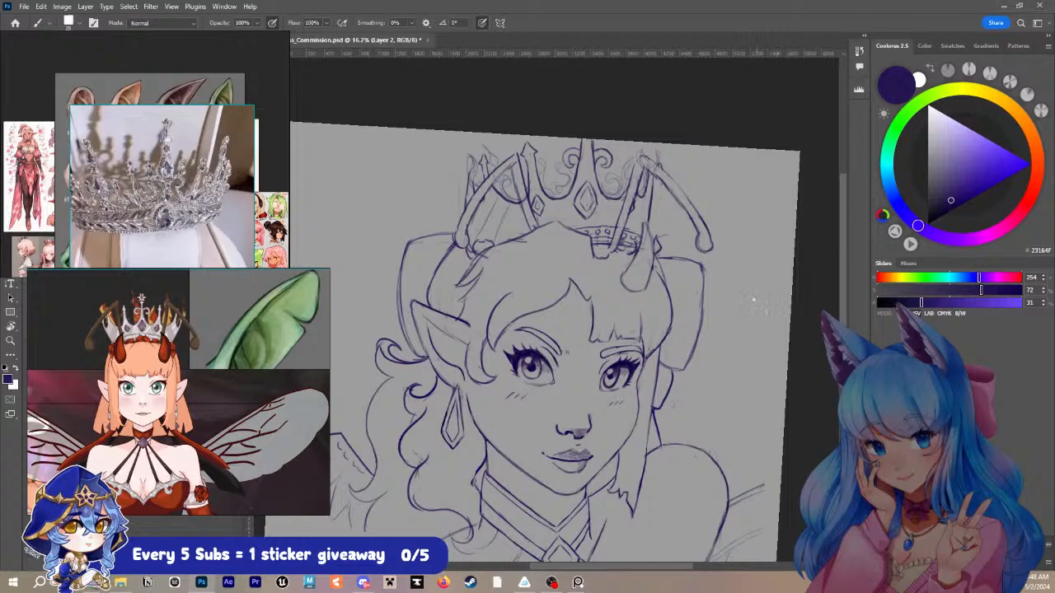
pyautogui.press('z')
pyautogui.moveTo(724, 297)
pyautogui.mouseDown()
pyautogui.moveTo(694, 300)
pyautogui.moveTo(728, 240)
pyautogui.mouseUp()
pyautogui.press('b')
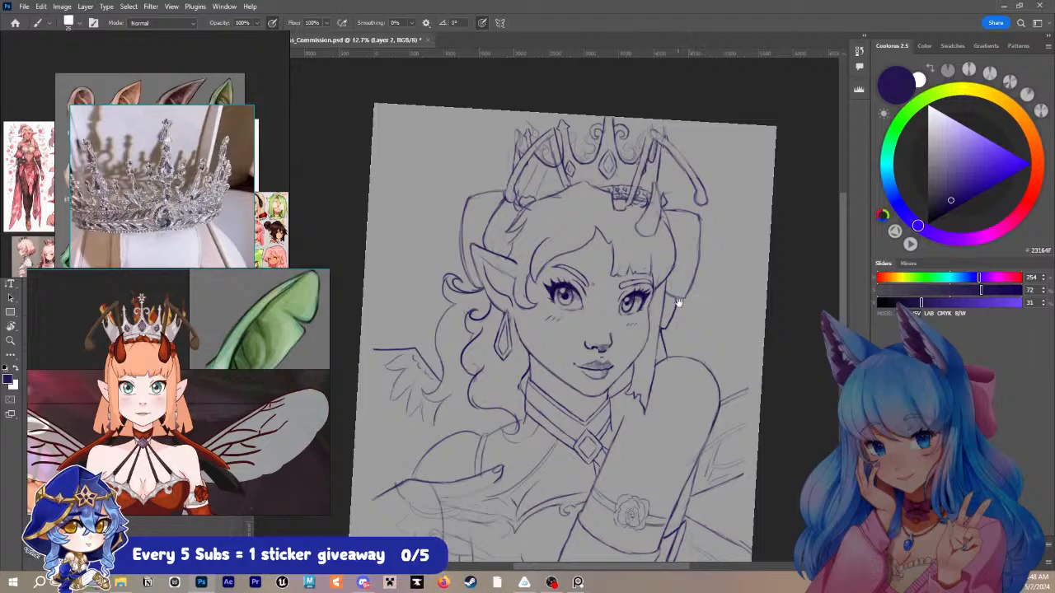
# - Redraw the neck-to-shoulder line below the hair on the near side and define the shoulder strap over it
pyautogui.scroll(-3, 679, 303)
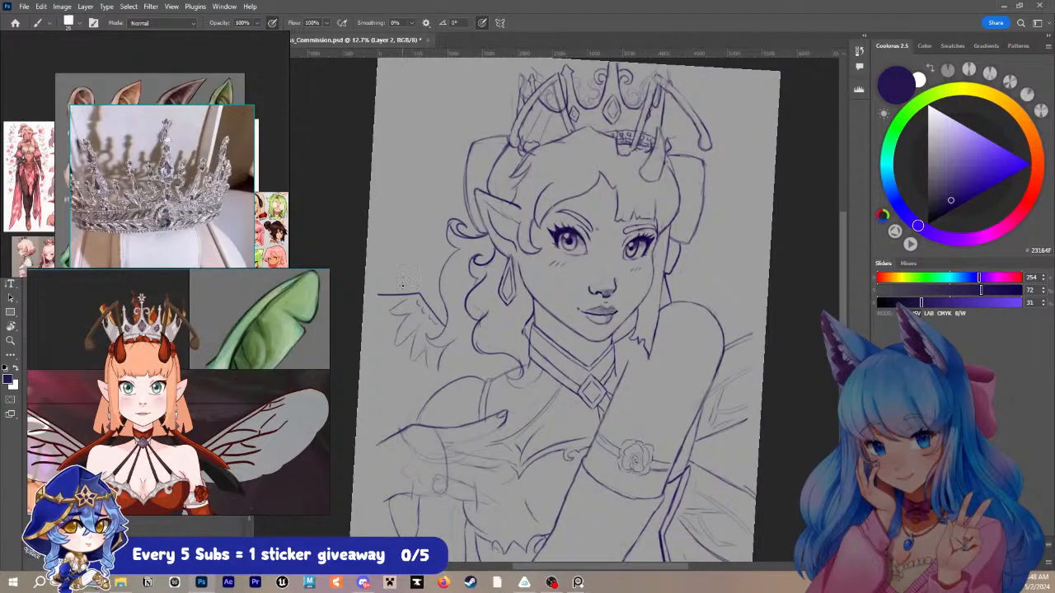
pyautogui.scroll(-3, 208, 227)
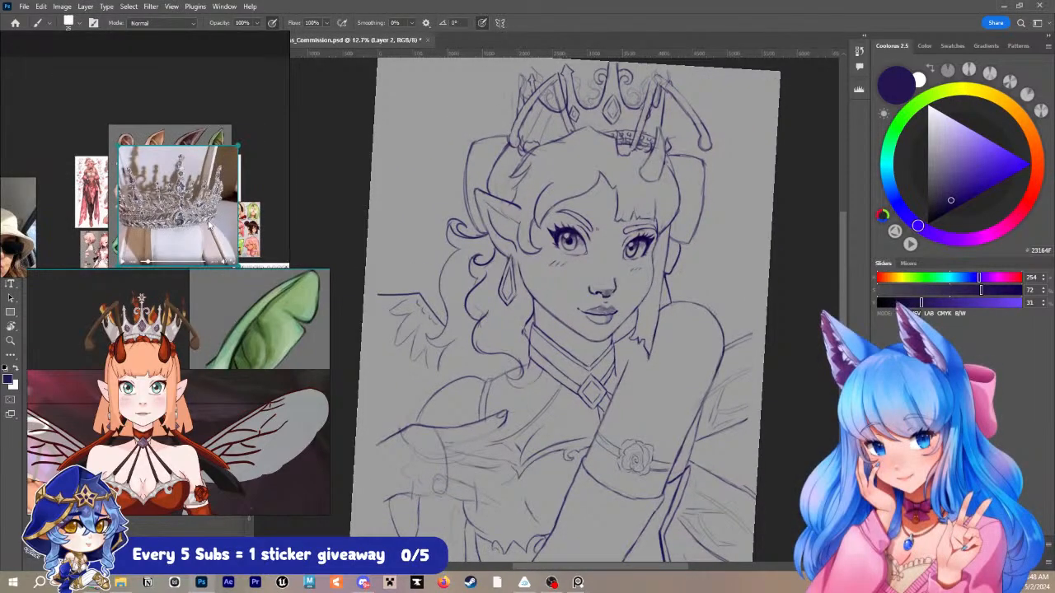
pyautogui.scroll(-2, 204, 225)
pyautogui.scroll(2, 190, 225)
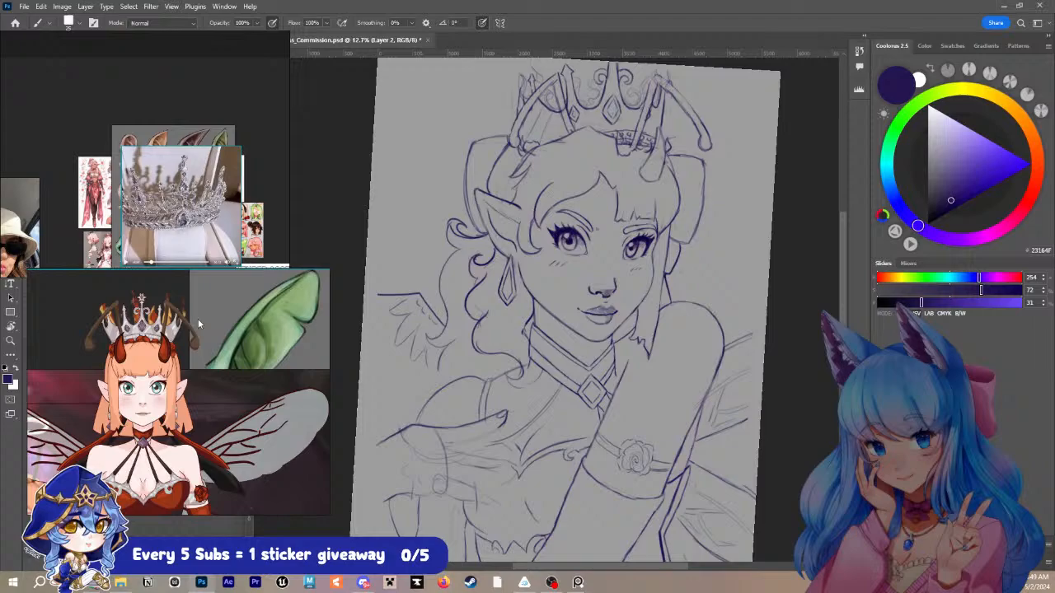
pyautogui.scroll(-3, 198, 319)
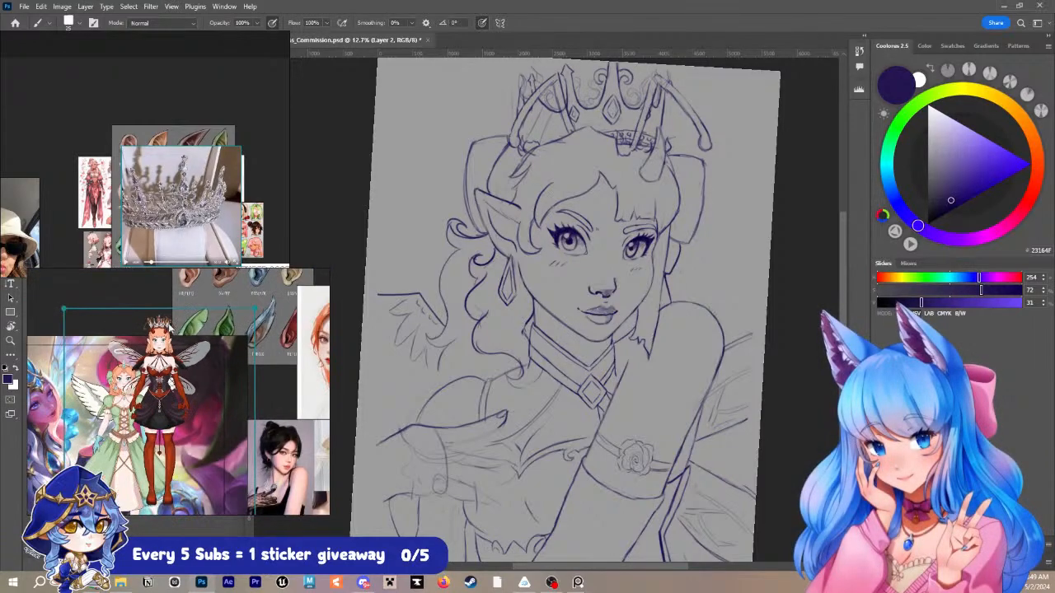
pyautogui.scroll(4, 230, 383)
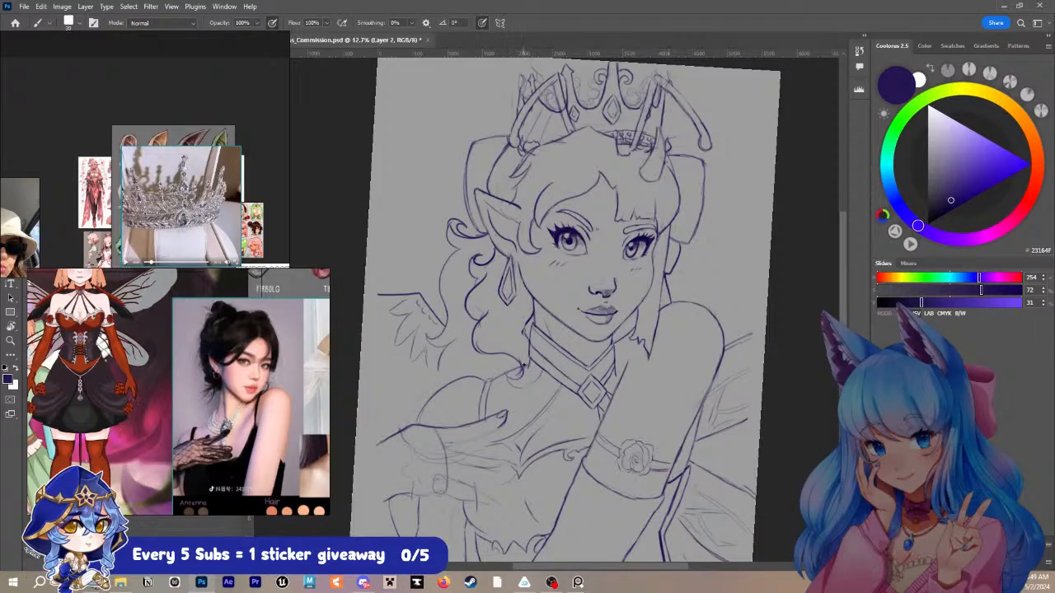
pyautogui.moveTo(524, 363); pyautogui.dragTo(495, 387)
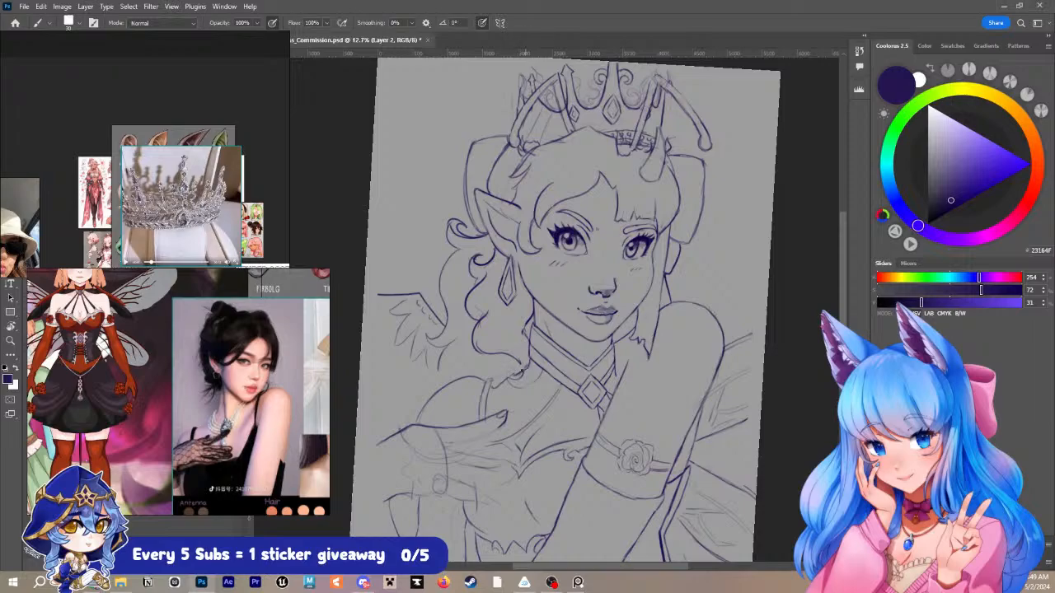
pyautogui.moveTo(522, 372); pyautogui.dragTo(513, 378)
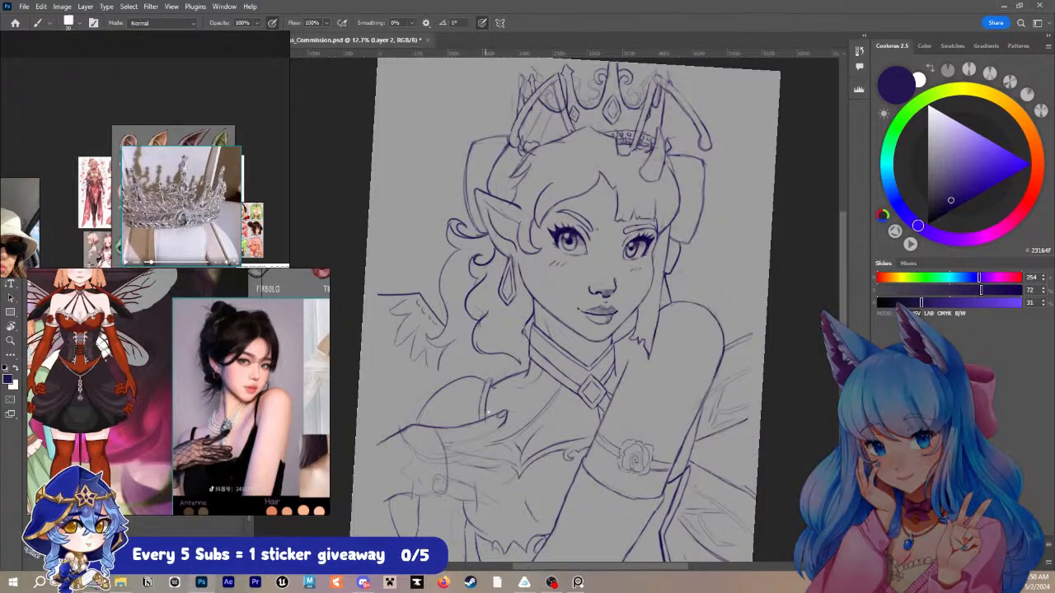
pyautogui.moveTo(493, 379); pyautogui.dragTo(482, 419)
# - Rearrange the reference board so the red-outfit character and the green-dress angel are both visible at close range
pyautogui.moveTo(146, 405); pyautogui.dragTo(352, 360)
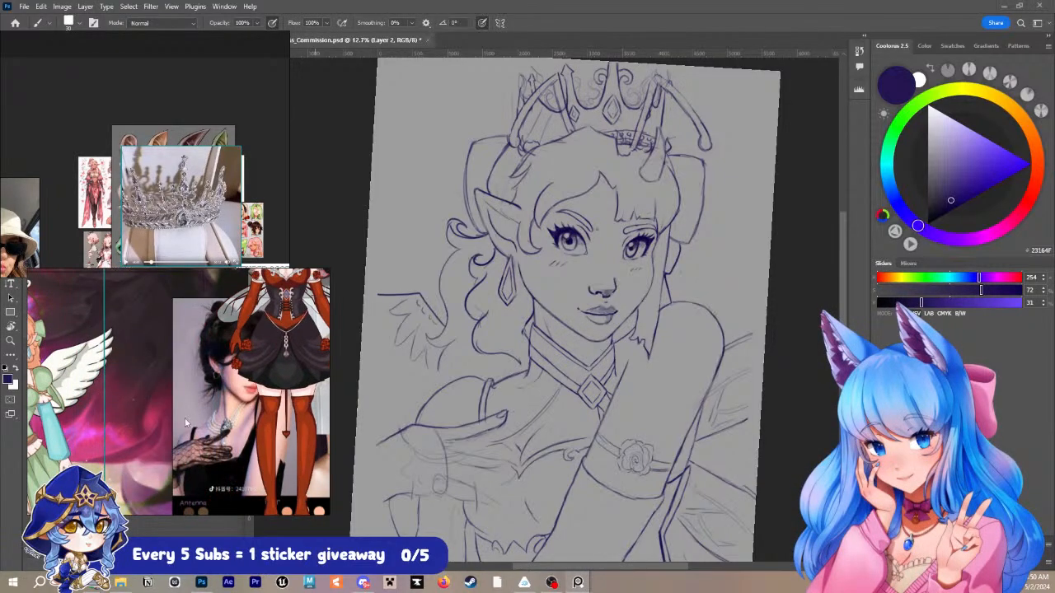
pyautogui.moveTo(55, 425); pyautogui.dragTo(109, 401)
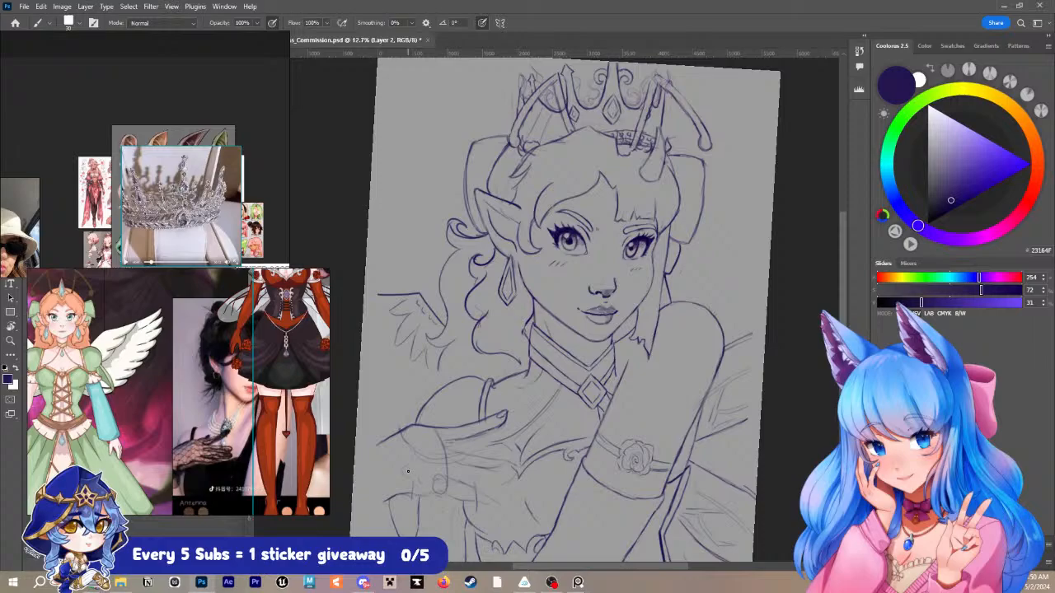
pyautogui.moveTo(108, 427); pyautogui.dragTo(178, 402)
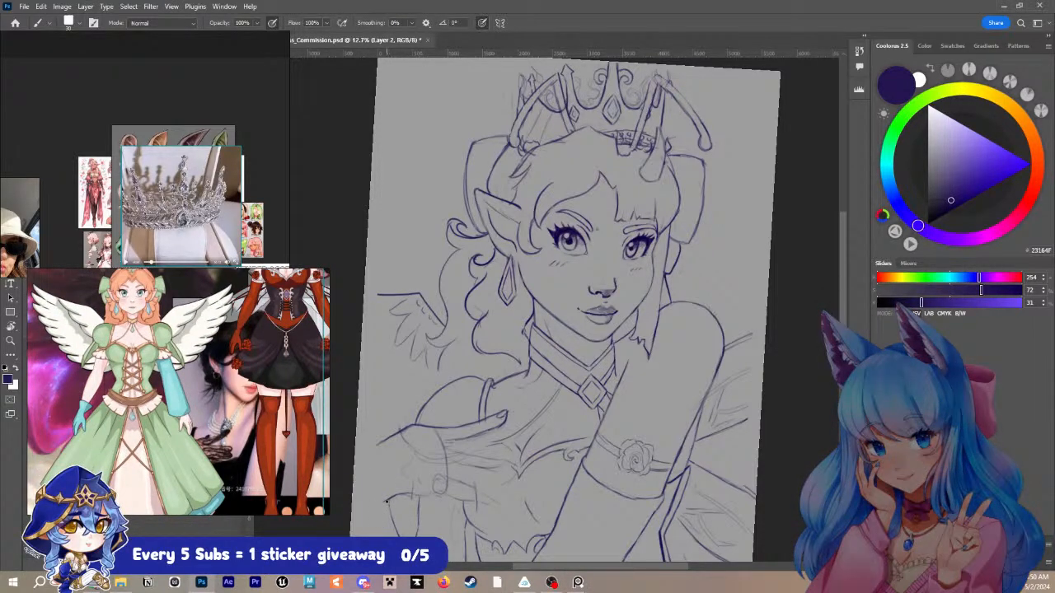
# - Define the fingers and lower edge of the hand resting on the chest and extend the forearm line to the canvas edge
pyautogui.moveTo(386, 502); pyautogui.dragTo(404, 530)
pyautogui.moveTo(446, 462)
pyautogui.mouseDown()
pyautogui.moveTo(498, 465)
pyautogui.moveTo(489, 462)
pyautogui.moveTo(511, 406)
pyautogui.moveTo(491, 431)
pyautogui.moveTo(449, 445)
pyautogui.moveTo(491, 459)
pyautogui.moveTo(445, 460)
pyautogui.moveTo(502, 461)
pyautogui.mouseUp()
pyautogui.hotkey('ctrl', 'z')
pyautogui.hotkey('ctrl', 'z')
pyautogui.hotkey('ctrl', 'z')
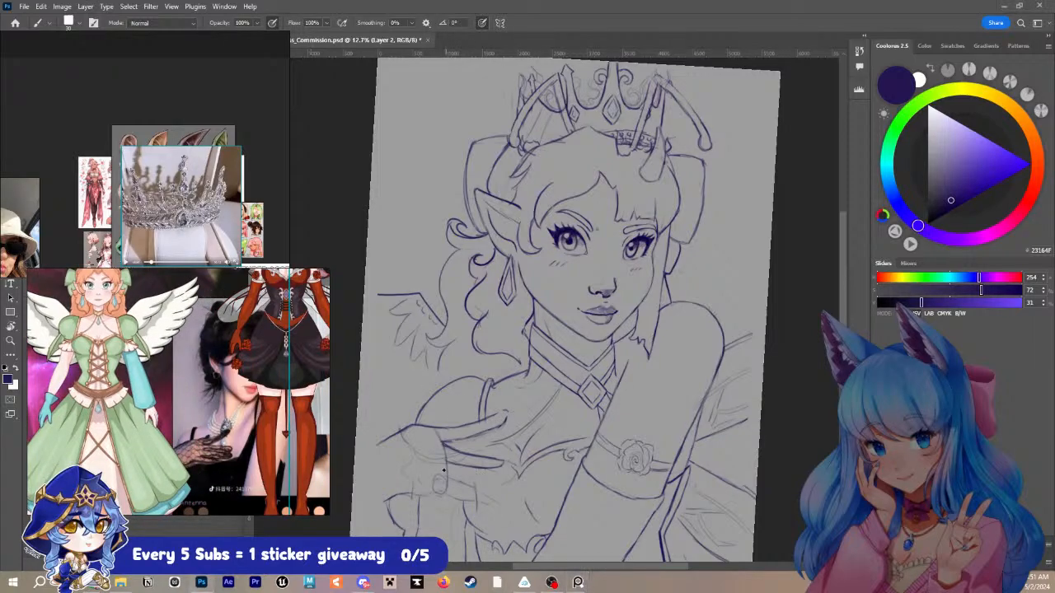
pyautogui.moveTo(443, 473); pyautogui.dragTo(505, 474)
pyautogui.moveTo(444, 483)
pyautogui.mouseDown()
pyautogui.moveTo(479, 500)
pyautogui.moveTo(483, 508)
pyautogui.moveTo(461, 503)
pyautogui.moveTo(493, 514)
pyautogui.mouseUp()
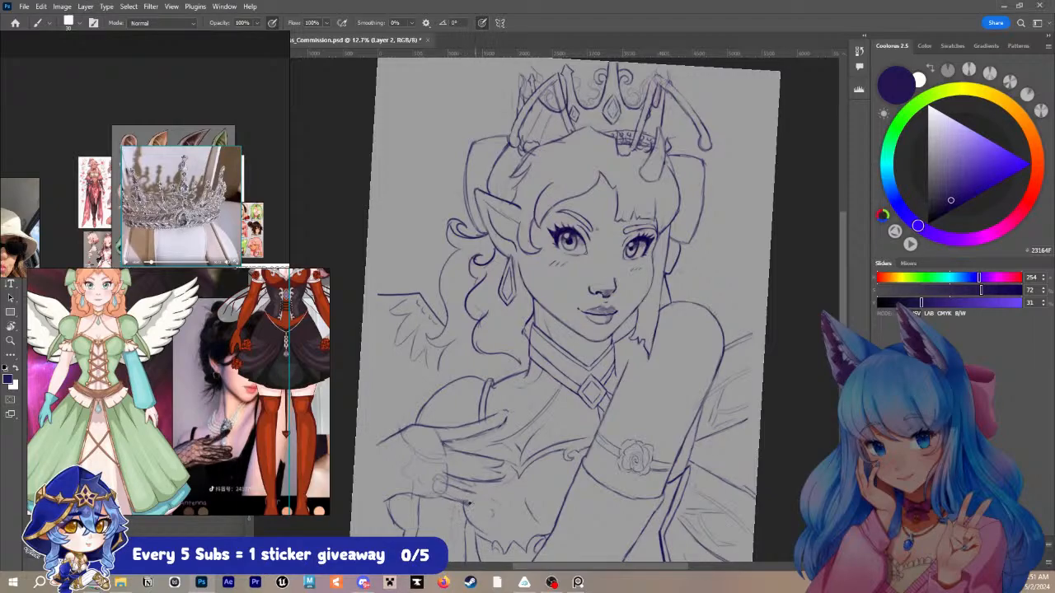
pyautogui.moveTo(473, 495); pyautogui.dragTo(492, 504)
pyautogui.moveTo(355, 459); pyautogui.dragTo(379, 443)
pyautogui.moveTo(404, 498); pyautogui.dragTo(436, 497)
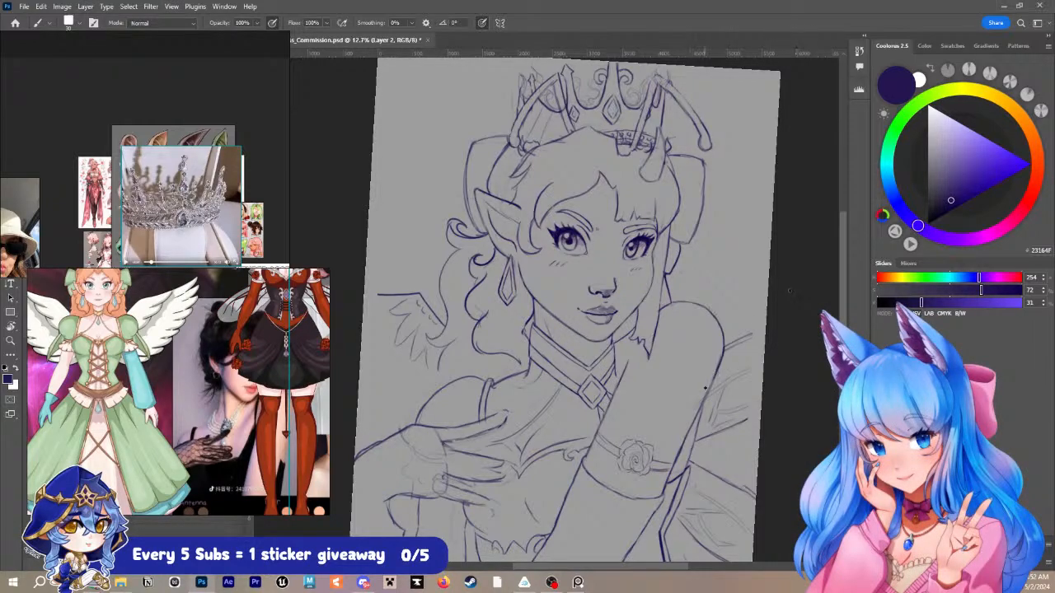
# - Strengthen the outlines of the upper and lower far-side wings behind the raised arm
pyautogui.moveTo(715, 376)
pyautogui.mouseDown()
pyautogui.moveTo(676, 469)
pyautogui.moveTo(750, 417)
pyautogui.mouseUp()
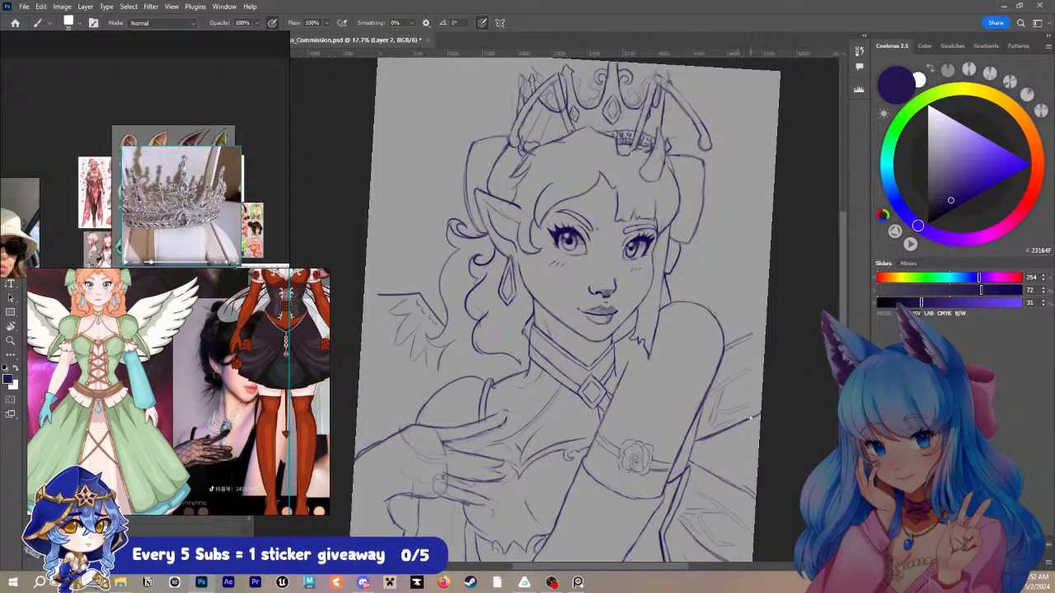
pyautogui.moveTo(733, 346); pyautogui.dragTo(767, 324)
pyautogui.moveTo(700, 413)
pyautogui.mouseDown()
pyautogui.moveTo(686, 464)
pyautogui.moveTo(755, 506)
pyautogui.mouseUp()
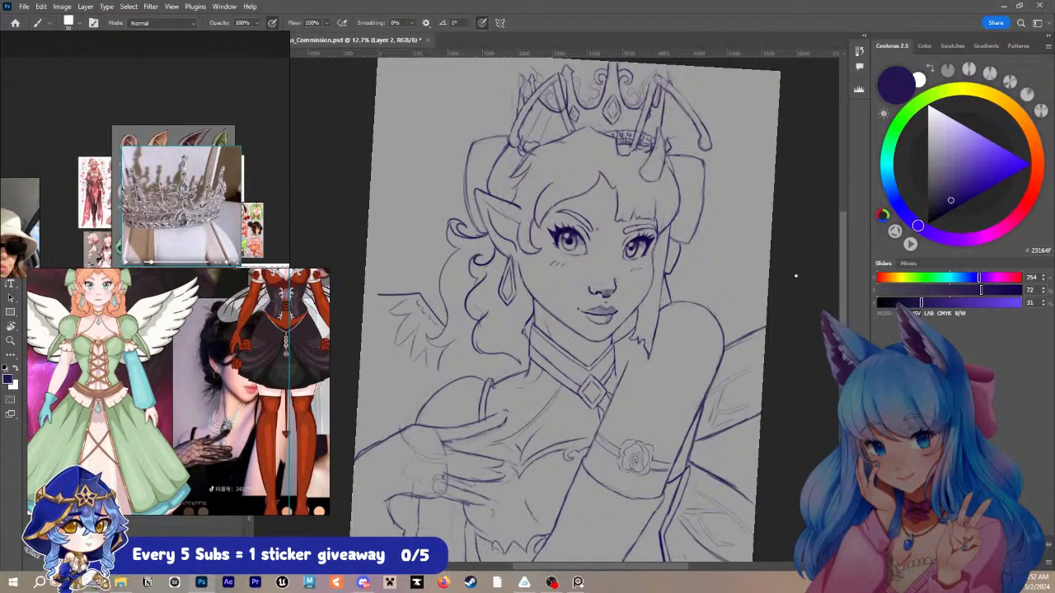
pyautogui.scroll(-3, 713, 412)
pyautogui.moveTo(664, 442); pyautogui.dragTo(742, 504)
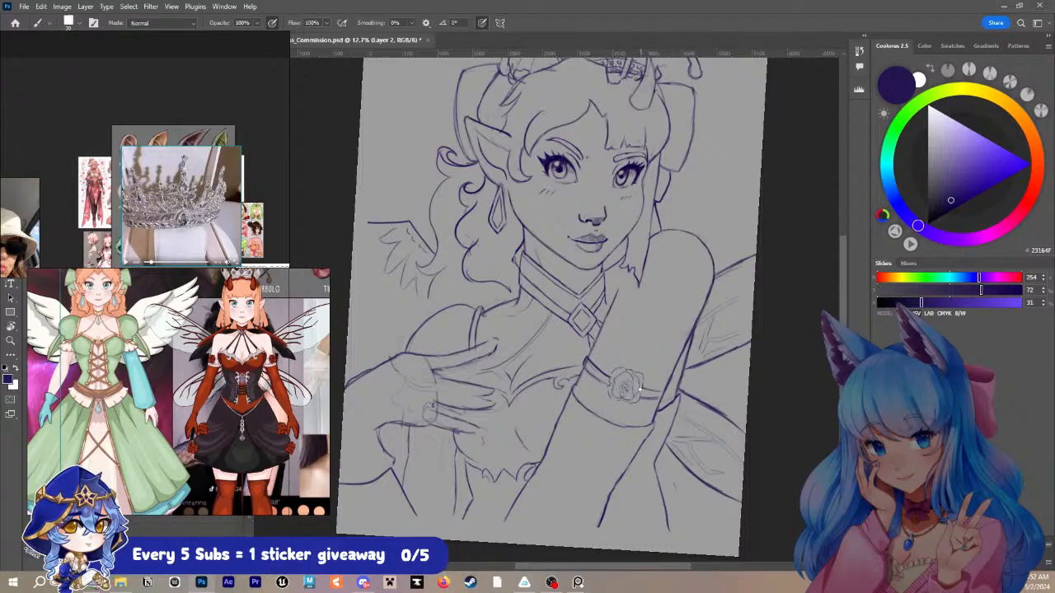
# - Draw the armband's remaining edge lines beside and beneath the rose on the raised arm
pyautogui.moveTo(641, 387)
pyautogui.mouseDown()
pyautogui.moveTo(669, 395)
pyautogui.moveTo(660, 403)
pyautogui.mouseUp()
pyautogui.moveTo(577, 386); pyautogui.dragTo(656, 425)
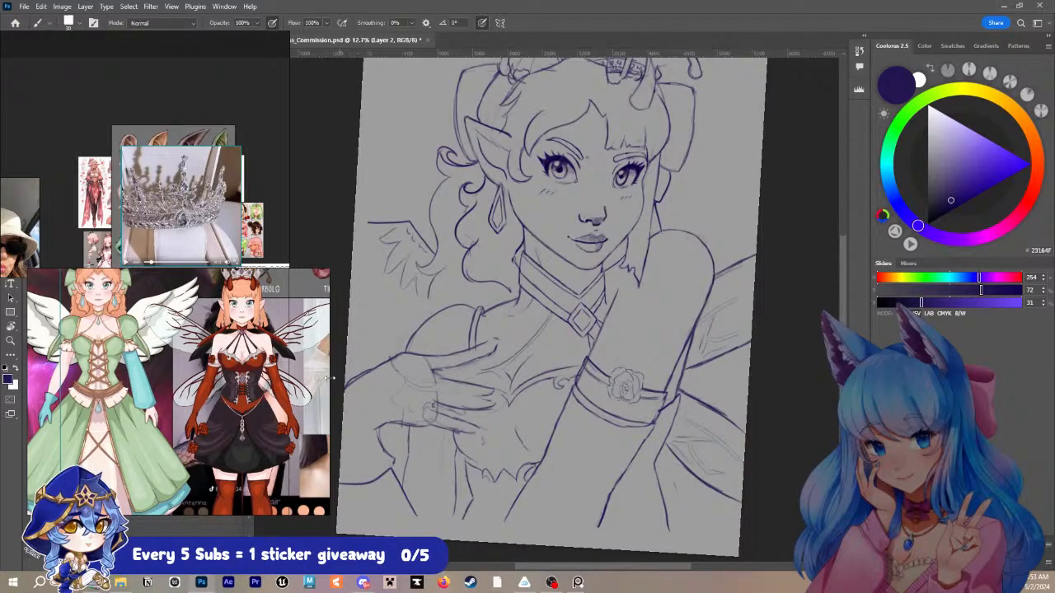
# - Select the choker's central diamond with its adjoining straps, shift it toward the near side and slightly up, and rotate it about 7 degrees
pyautogui.scroll(-5, 221, 356)
pyautogui.scroll(5, 224, 357)
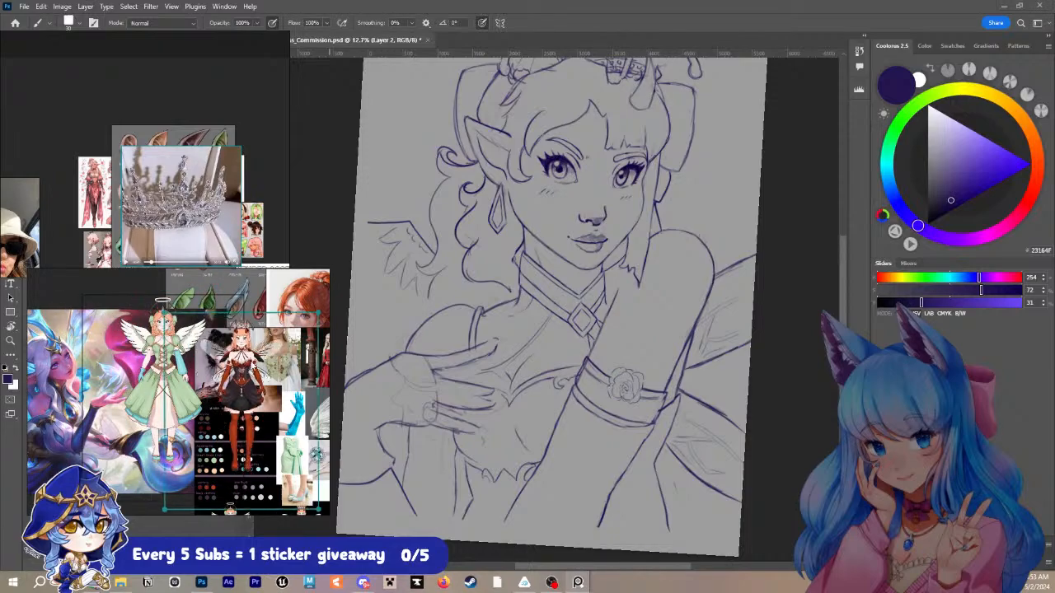
pyautogui.scroll(3, 224, 357)
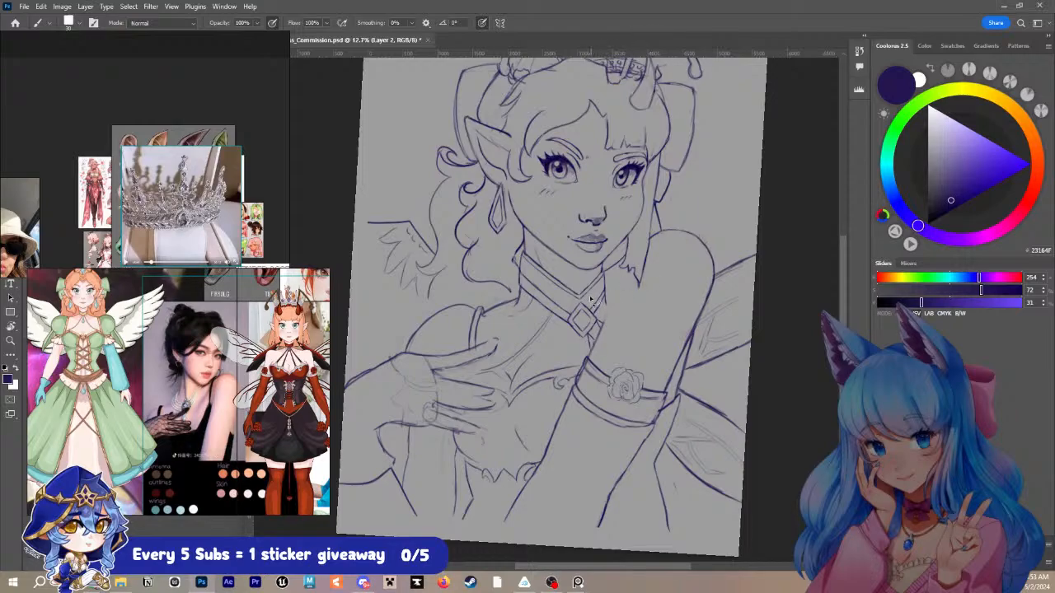
pyautogui.press('l')
pyautogui.moveTo(587, 299)
pyautogui.mouseDown()
pyautogui.moveTo(574, 286)
pyautogui.moveTo(562, 342)
pyautogui.moveTo(603, 331)
pyautogui.moveTo(602, 318)
pyautogui.mouseUp()
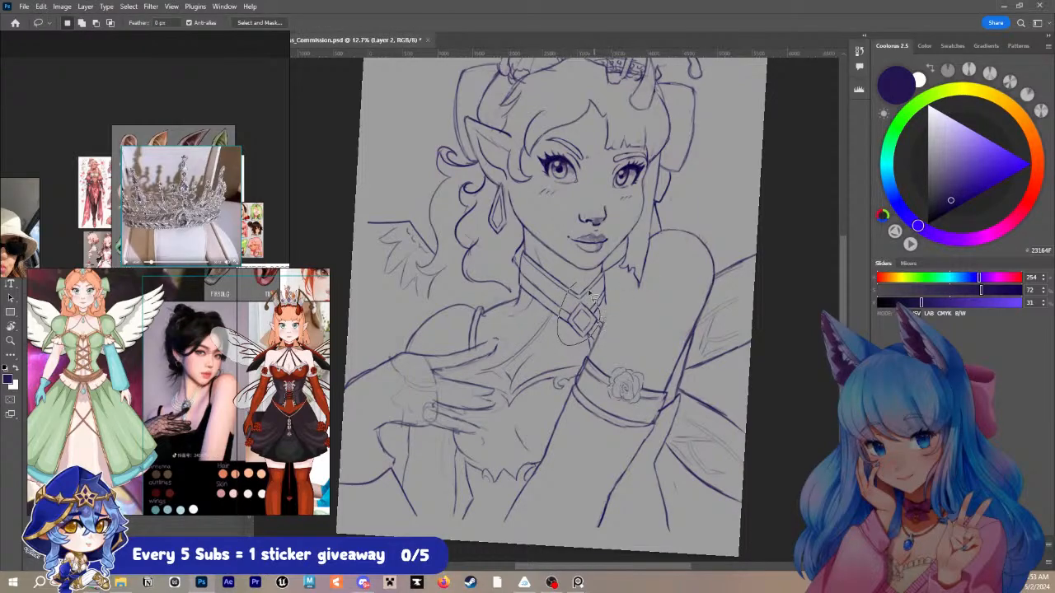
pyautogui.hotkey('ctrl', 't')
pyautogui.press('Left')
pyautogui.press('Left')
pyautogui.press('Left')
pyautogui.press('Left')
pyautogui.press('Left')
pyautogui.press('Left')
pyautogui.press('Left')
pyautogui.press('Left')
pyautogui.press('Left')
pyautogui.press('Left')
pyautogui.press('Left')
pyautogui.press('Left')
pyautogui.press('Left')
pyautogui.press('Left')
pyautogui.press('Left')
pyautogui.press('Left')
pyautogui.press('Left')
pyautogui.press('Left')
pyautogui.press('Left')
pyautogui.press('Left')
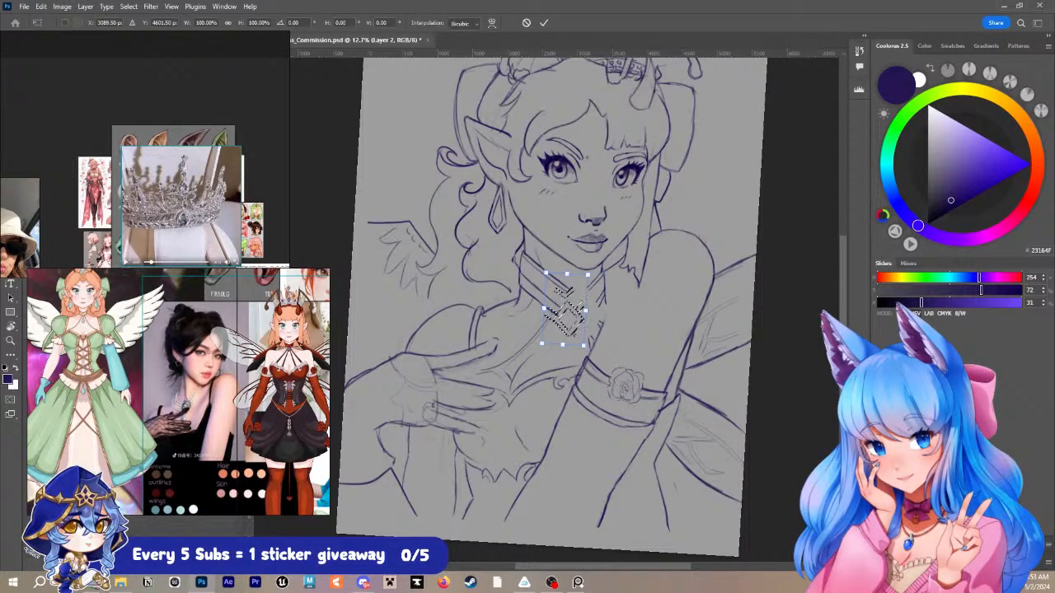
pyautogui.moveTo(682, 196); pyautogui.dragTo(635, 234)
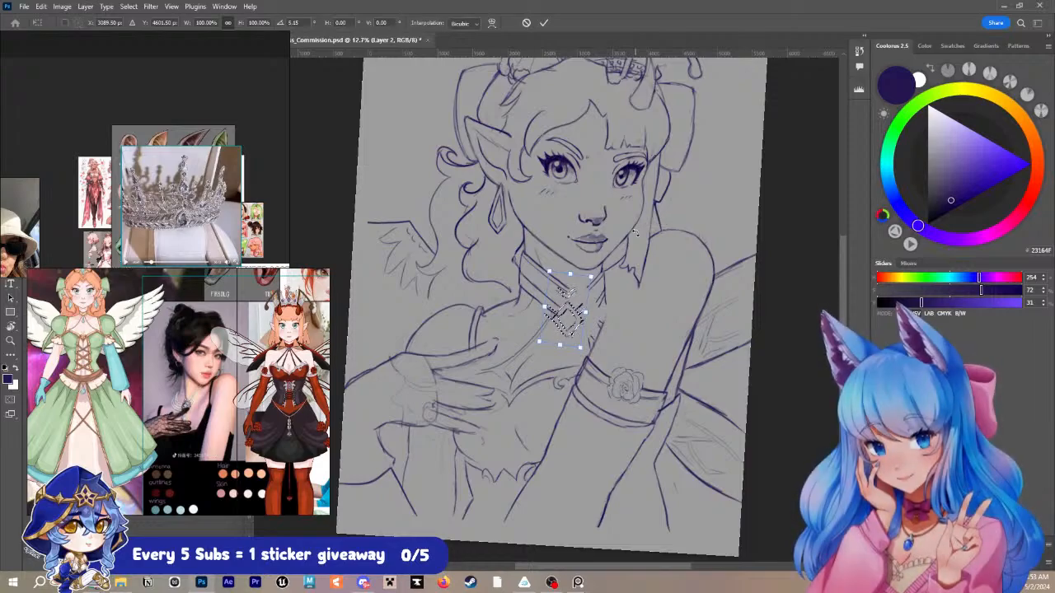
pyautogui.press('Up')
pyautogui.press('Up')
pyautogui.press('Up')
pyautogui.press('Up')
pyautogui.press('Up')
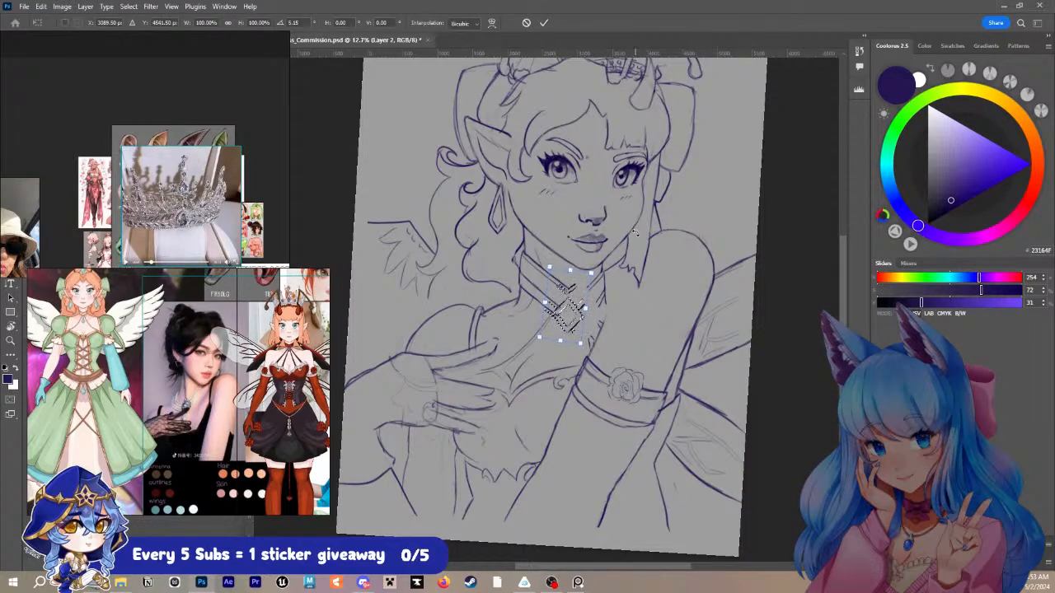
pyautogui.press('Left')
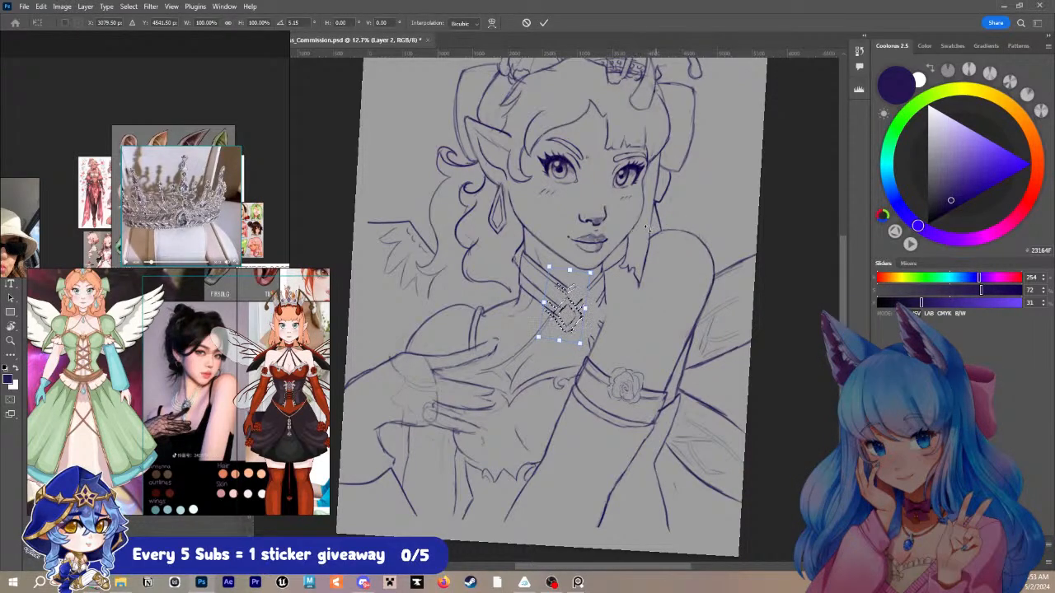
pyautogui.moveTo(648, 230); pyautogui.dragTo(641, 233)
pyautogui.press('Up')
pyautogui.press('Up')
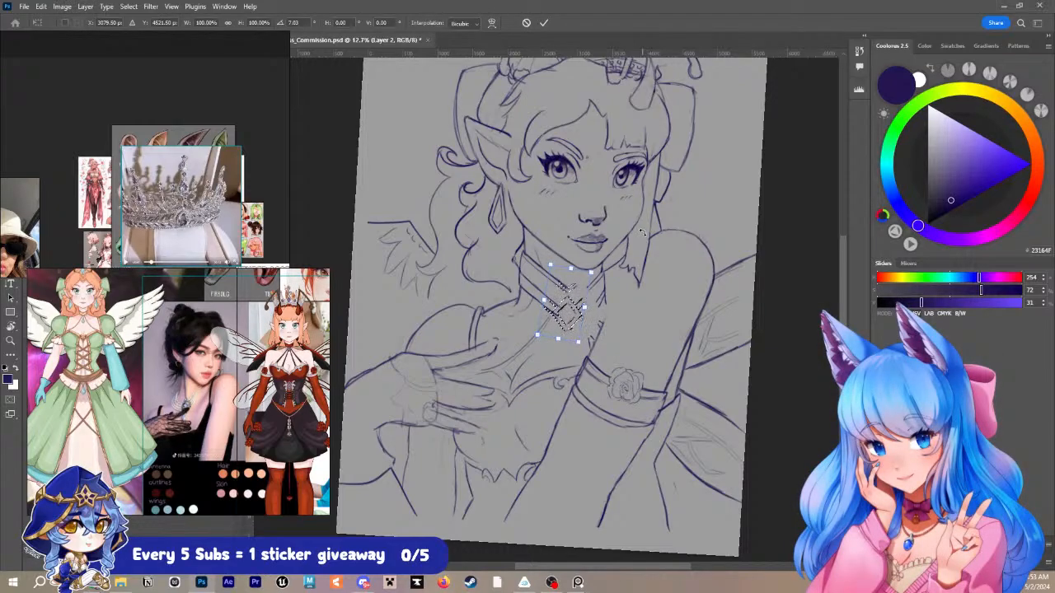
pyautogui.press('Return')
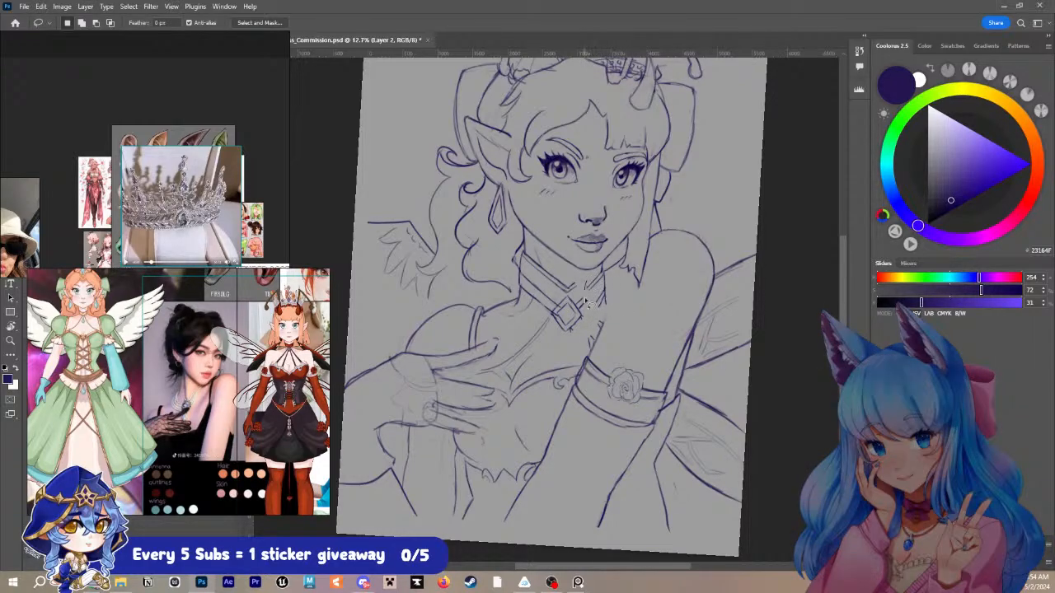
# - Rotate the choker's far-side strap piece about 11.7 degrees, shift it toward the diamond, and redraw the lines connecting them
pyautogui.moveTo(608, 290); pyautogui.dragTo(603, 269)
pyautogui.hotkey('ctrl', 't')
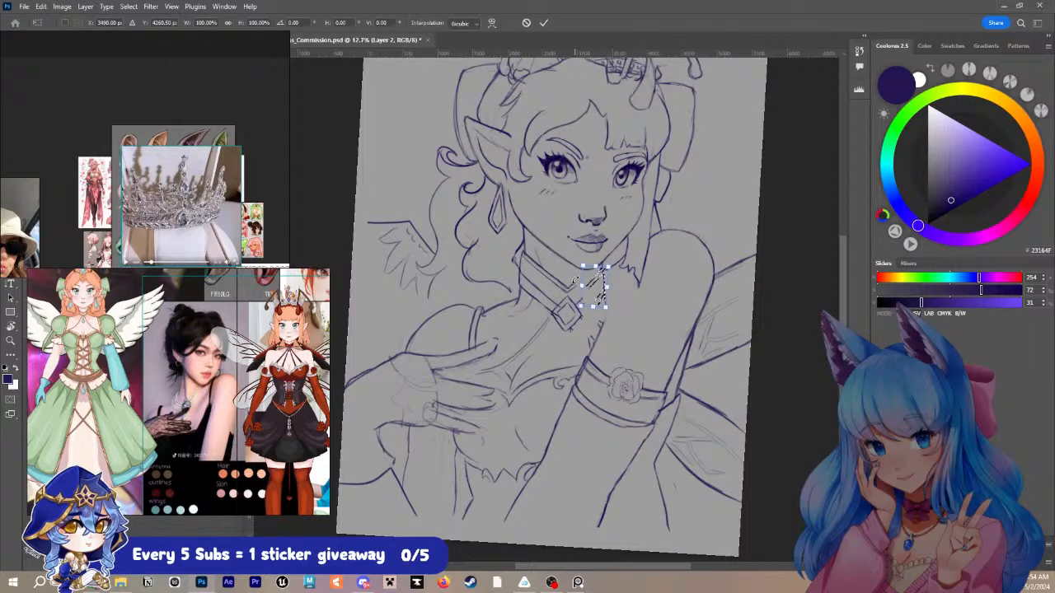
pyautogui.hotkey('shift', 'Left')
pyautogui.hotkey('shift', 'Left')
pyautogui.hotkey('shift', 'Left')
pyautogui.hotkey('shift', 'Left')
pyautogui.hotkey('shift', 'Left')
pyautogui.hotkey('shift', 'Left')
pyautogui.hotkey('shift', 'Left')
pyautogui.hotkey('shift', 'Left')
pyautogui.hotkey('shift', 'Left')
pyautogui.hotkey('shift', 'Left')
pyautogui.hotkey('shift', 'Left')
pyautogui.hotkey('shift', 'Up')
pyautogui.hotkey('shift', 'Up')
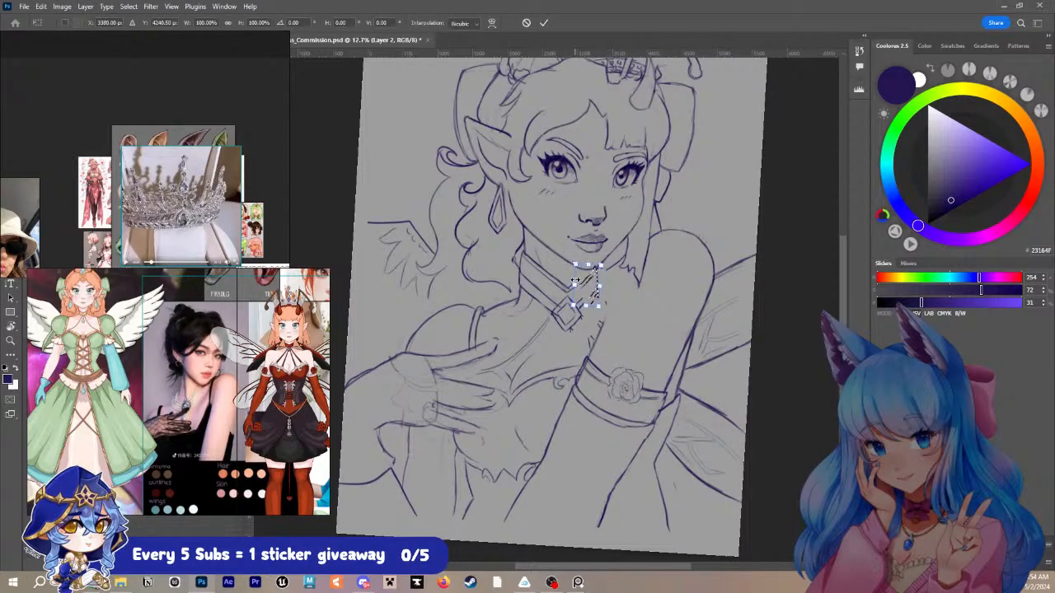
pyautogui.moveTo(625, 247)
pyautogui.mouseDown()
pyautogui.moveTo(646, 233)
pyautogui.moveTo(632, 254)
pyautogui.mouseUp()
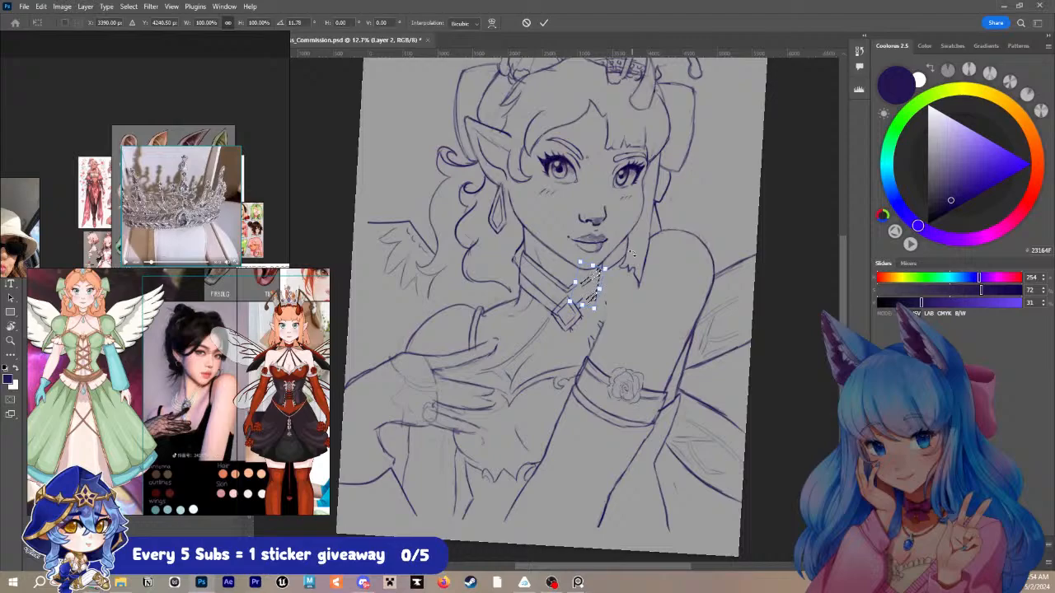
pyautogui.hotkey('shift', 'Right')
pyautogui.hotkey('shift', 'Right')
pyautogui.hotkey('shift', 'Right')
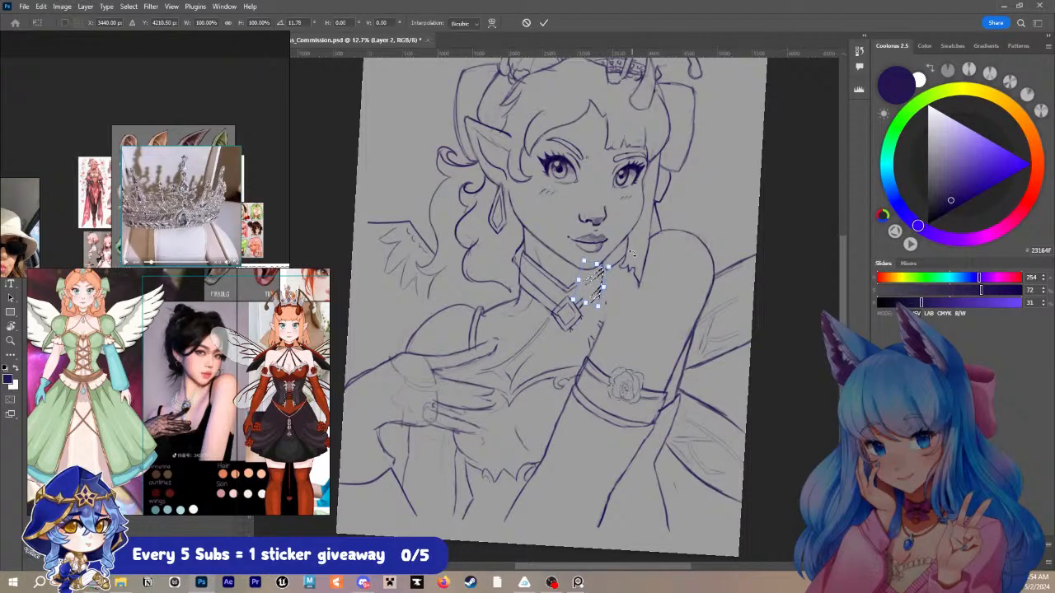
pyautogui.press('Return')
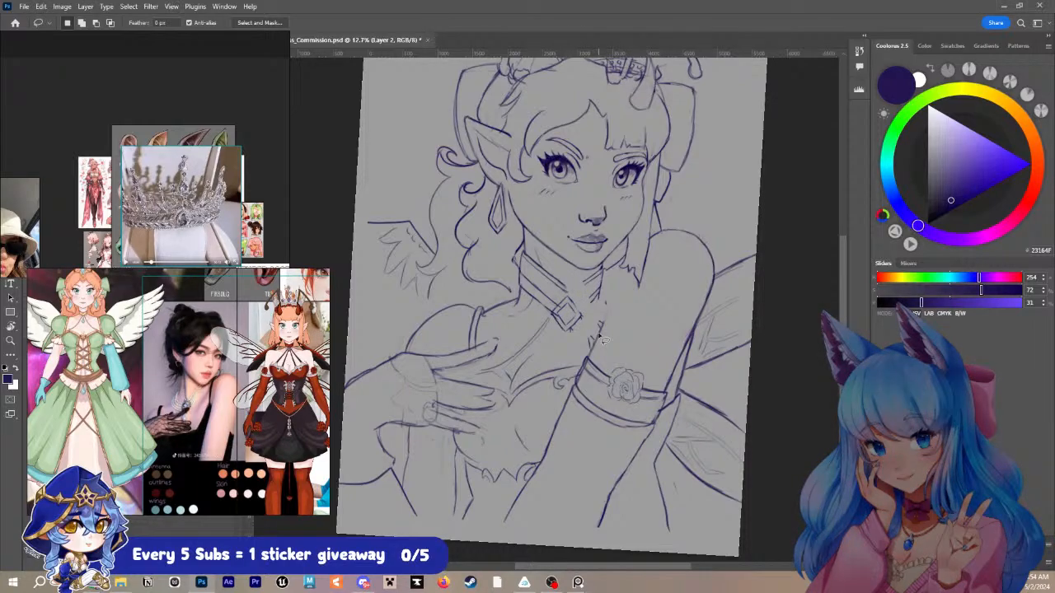
pyautogui.press('b')
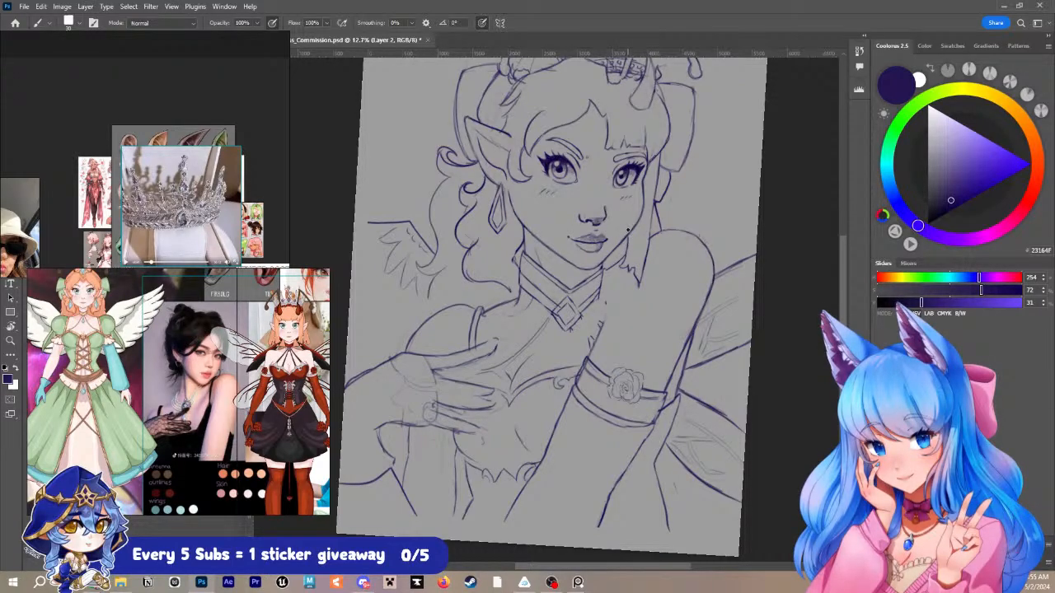
pyautogui.press('z')
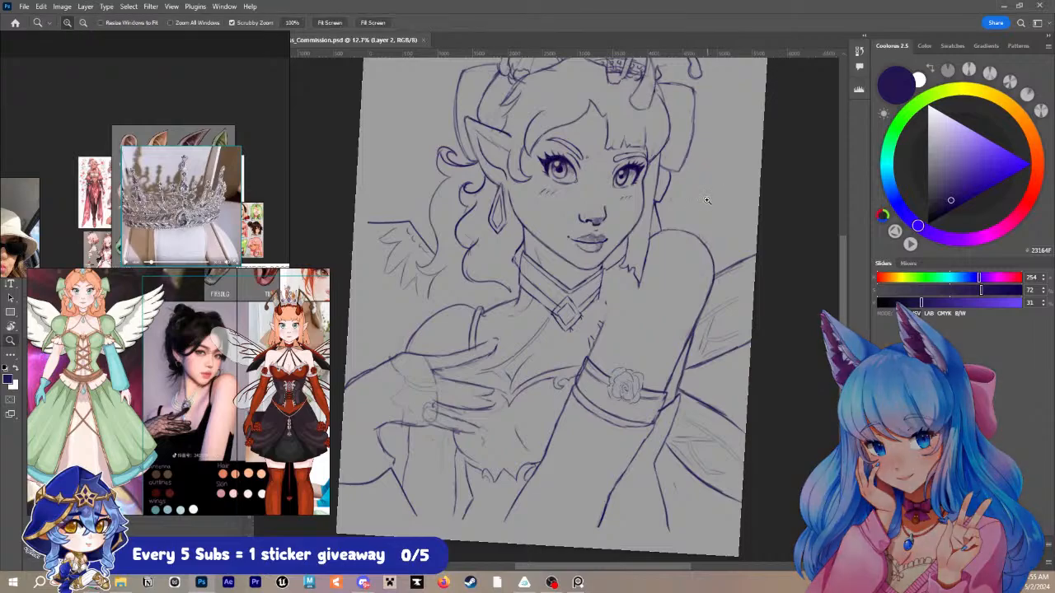
pyautogui.moveTo(701, 207)
pyautogui.mouseDown()
pyautogui.moveTo(700, 230)
pyautogui.moveTo(686, 241)
pyautogui.mouseUp()
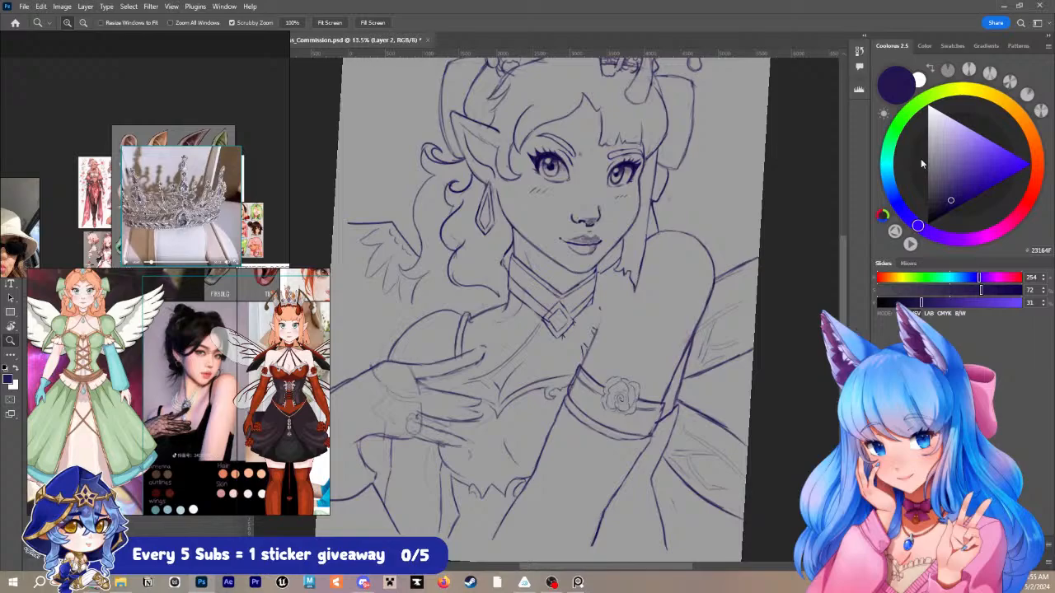
pyautogui.moveTo(507, 166); pyautogui.dragTo(576, 283)
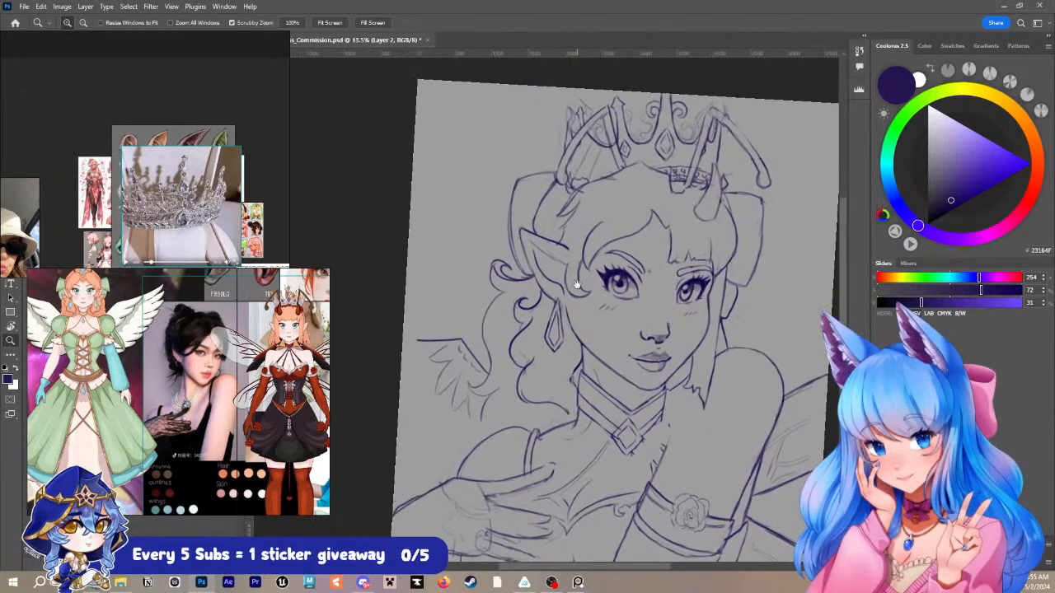
# - Draw a hair strand running down in front of the pointed ear
pyautogui.press('b')
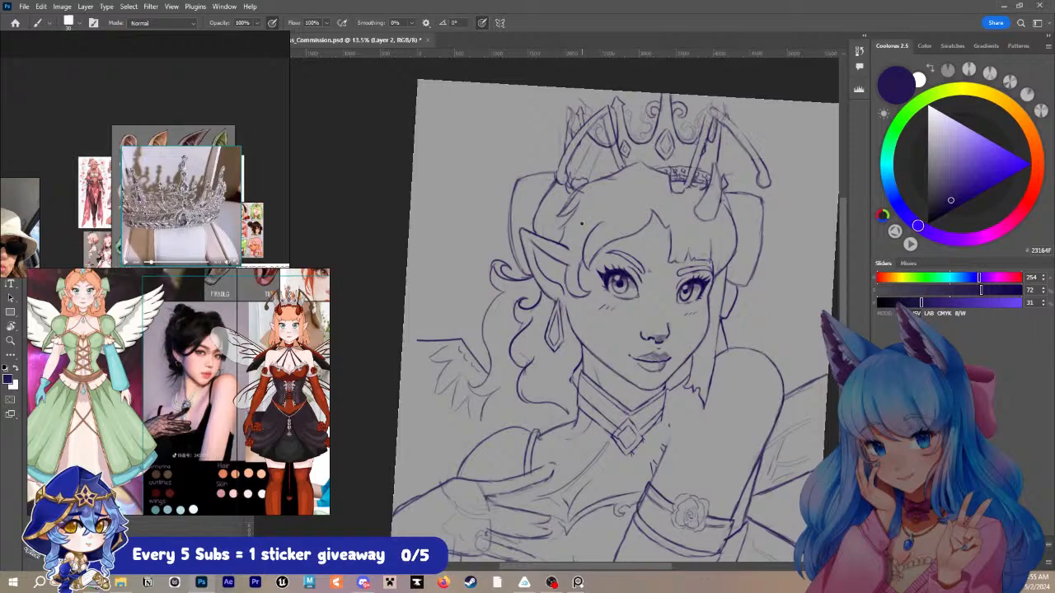
pyautogui.moveTo(578, 206)
pyautogui.mouseDown()
pyautogui.moveTo(550, 240)
pyautogui.moveTo(577, 253)
pyautogui.moveTo(577, 264)
pyautogui.mouseUp()
# - Redraw the upper edge of the feathered wing behind the curls as a slope running down to the canvas edge
pyautogui.press('z')
pyautogui.moveTo(722, 285)
pyautogui.mouseDown()
pyautogui.moveTo(692, 302)
pyautogui.moveTo(716, 278)
pyautogui.mouseUp()
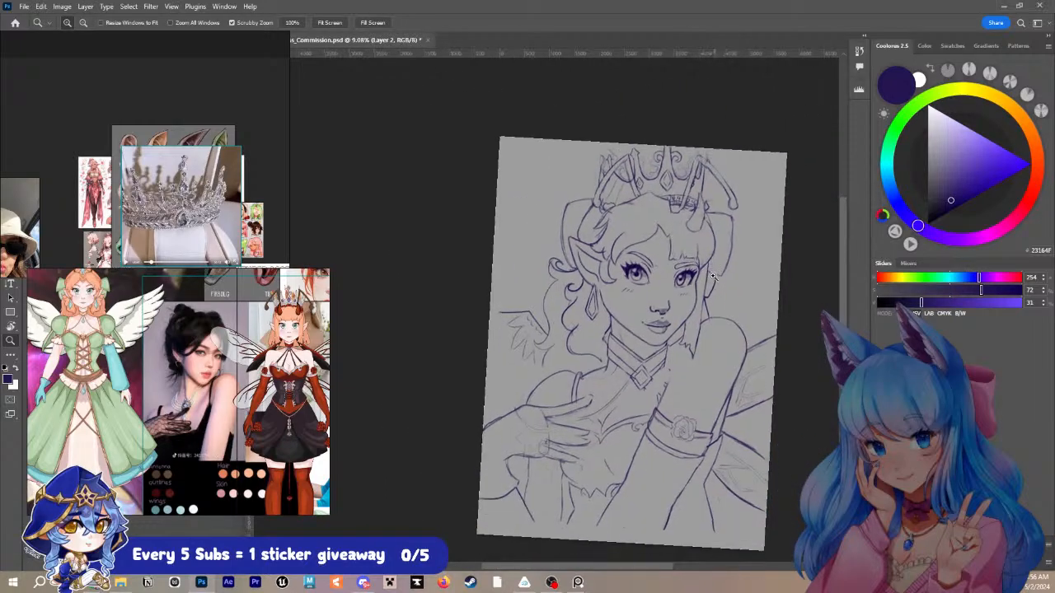
pyautogui.press('b')
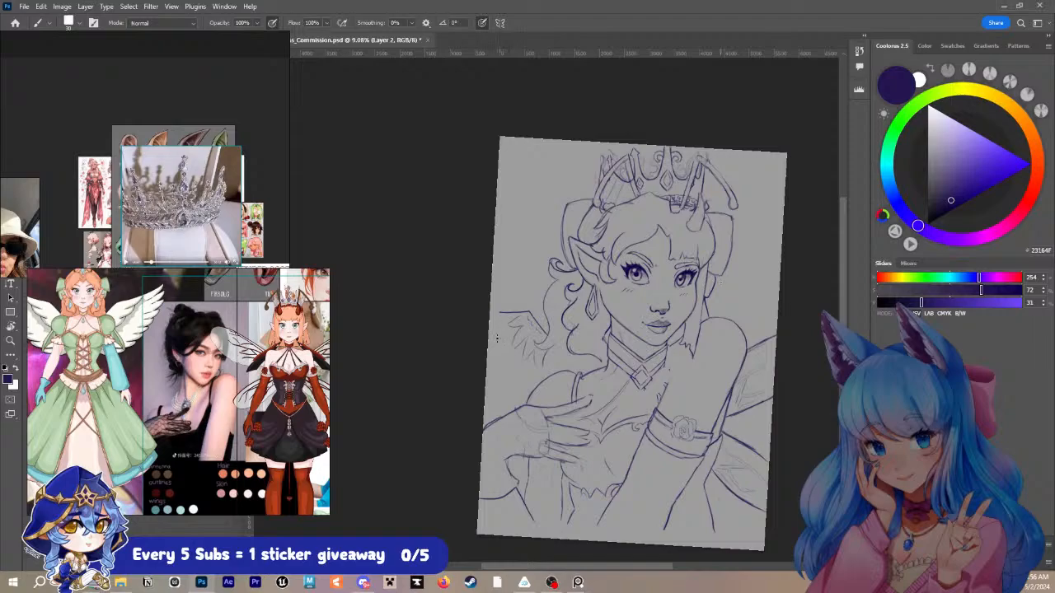
pyautogui.moveTo(506, 325)
pyautogui.mouseDown()
pyautogui.moveTo(488, 345)
pyautogui.moveTo(506, 343)
pyautogui.moveTo(496, 371)
pyautogui.moveTo(516, 362)
pyautogui.moveTo(512, 389)
pyautogui.mouseUp()
pyautogui.moveTo(511, 310)
pyautogui.mouseDown()
pyautogui.moveTo(498, 371)
pyautogui.moveTo(517, 391)
pyautogui.moveTo(519, 330)
pyautogui.moveTo(537, 322)
pyautogui.moveTo(531, 365)
pyautogui.moveTo(538, 360)
pyautogui.mouseUp()
pyautogui.moveTo(545, 322); pyautogui.dragTo(488, 352)
pyautogui.moveTo(532, 343)
pyautogui.mouseDown()
pyautogui.moveTo(522, 334)
pyautogui.moveTo(516, 353)
pyautogui.moveTo(538, 369)
pyautogui.moveTo(486, 392)
pyautogui.moveTo(496, 394)
pyautogui.mouseUp()
pyautogui.hotkey('ctrl', 'z')
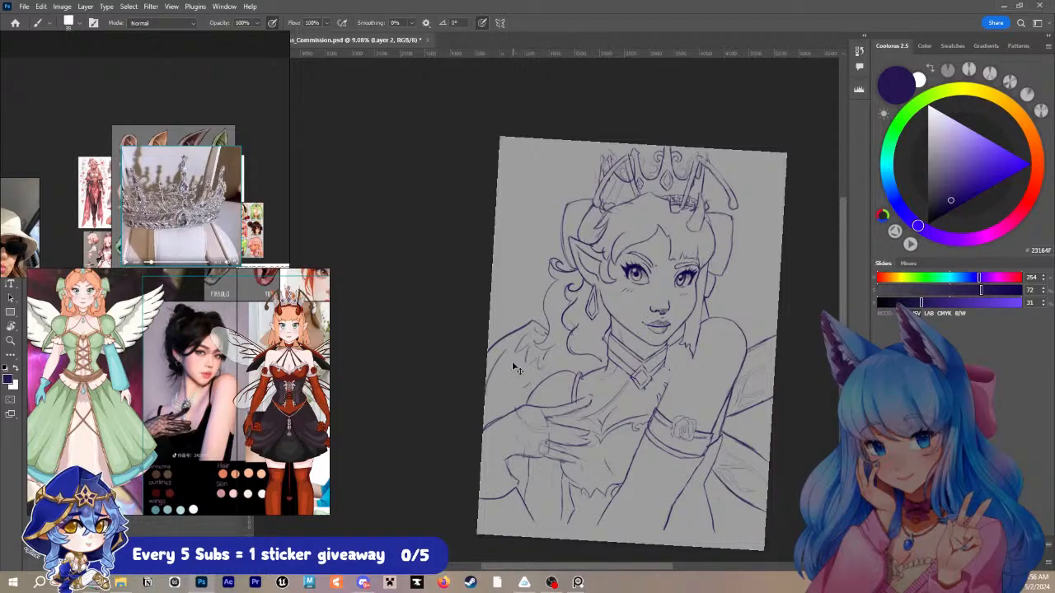
pyautogui.hotkey('ctrl', 'z')
# - Draw long feather lines beneath the wing's upper edge beside the curls, and extend the waist line to the canvas's lower edge
pyautogui.moveTo(510, 346)
pyautogui.mouseDown()
pyautogui.moveTo(495, 385)
pyautogui.moveTo(519, 361)
pyautogui.moveTo(512, 390)
pyautogui.mouseUp()
pyautogui.moveTo(514, 396); pyautogui.dragTo(531, 385)
pyautogui.moveTo(550, 350); pyautogui.dragTo(539, 385)
pyautogui.hotkey('ctrl', 'z')
pyautogui.moveTo(557, 283); pyautogui.dragTo(541, 349)
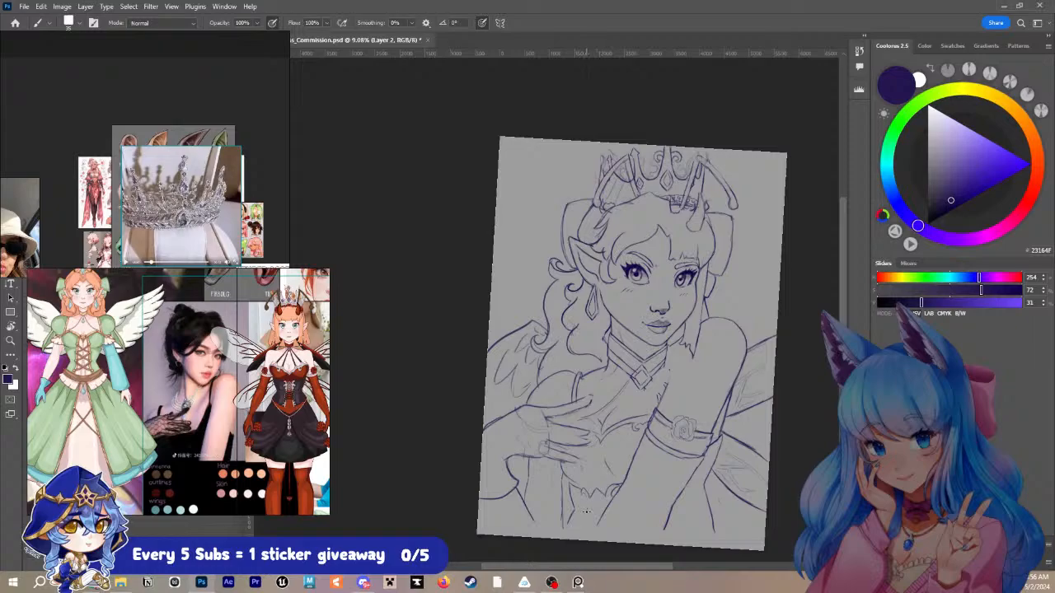
pyautogui.moveTo(572, 519); pyautogui.dragTo(563, 539)
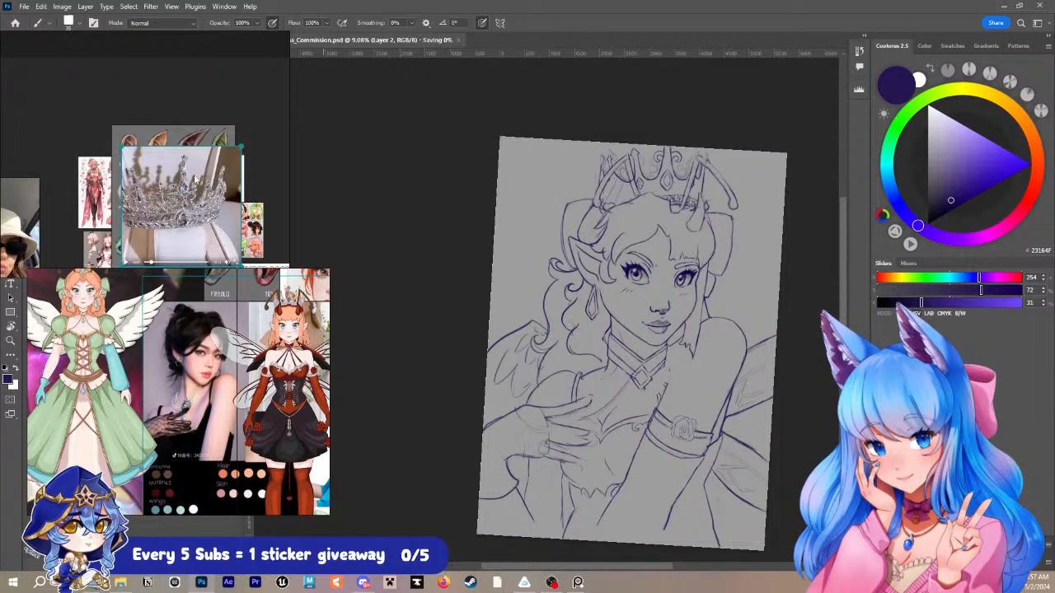
pyautogui.scroll(2, 701, 300)
pyautogui.moveTo(775, 308); pyautogui.dragTo(729, 279)
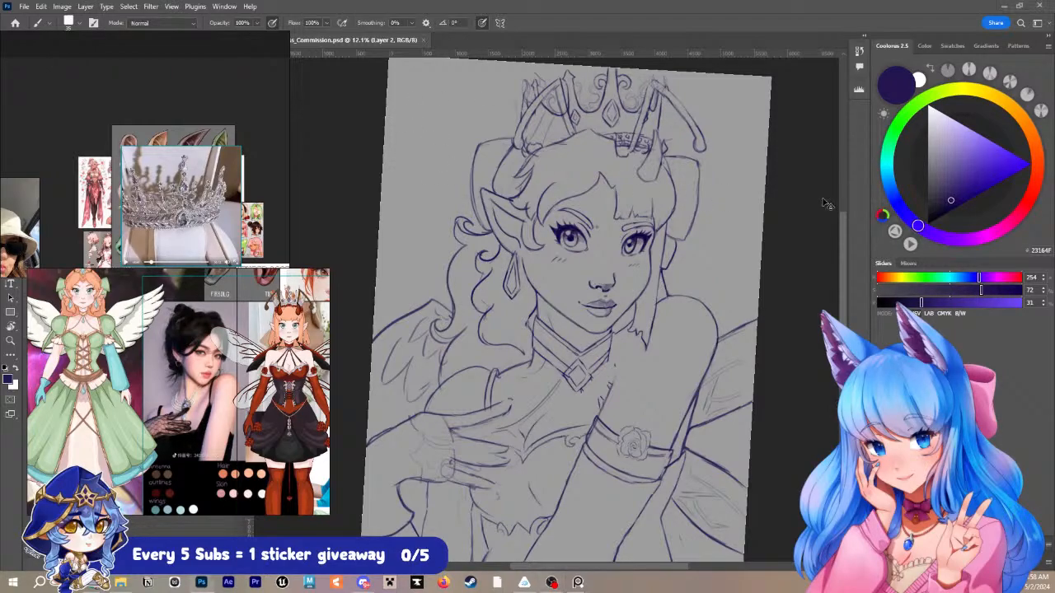
pyautogui.scroll(-2, 755, 152)
pyautogui.scroll(2, 755, 152)
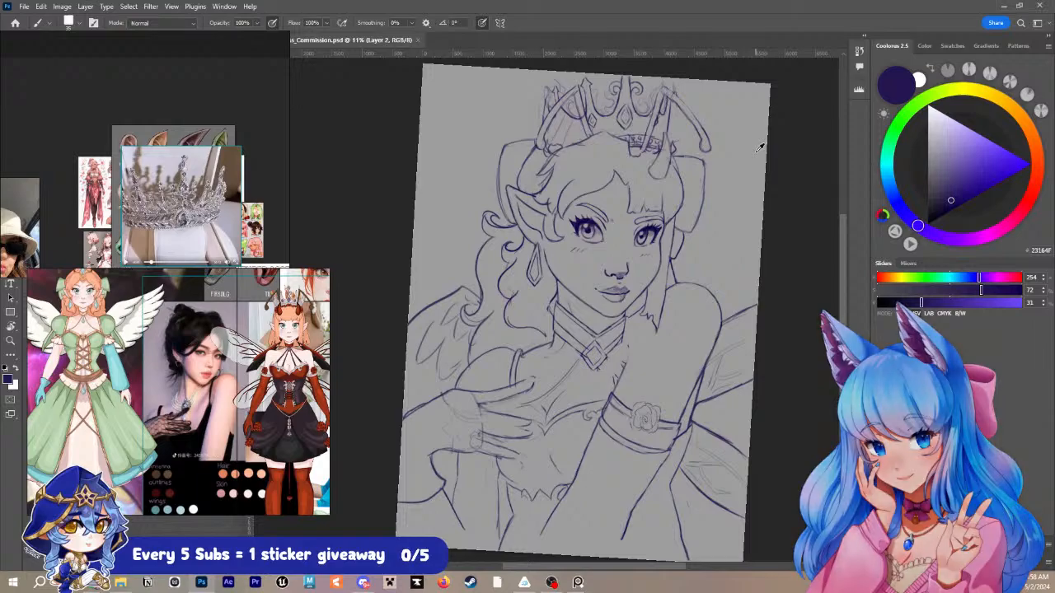
pyautogui.scroll(1, 760, 145)
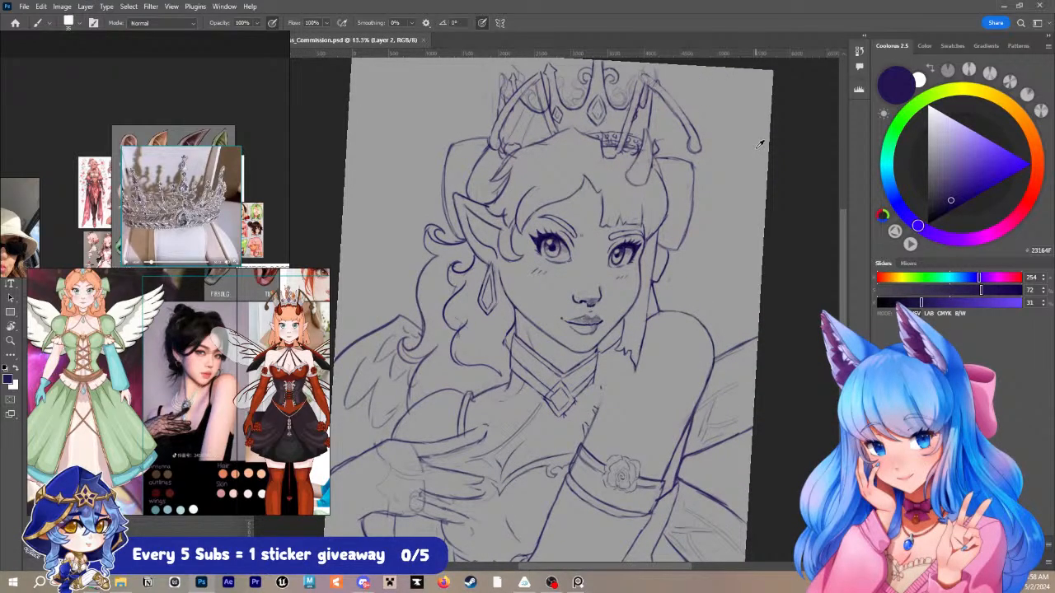
pyautogui.scroll(-2, 760, 145)
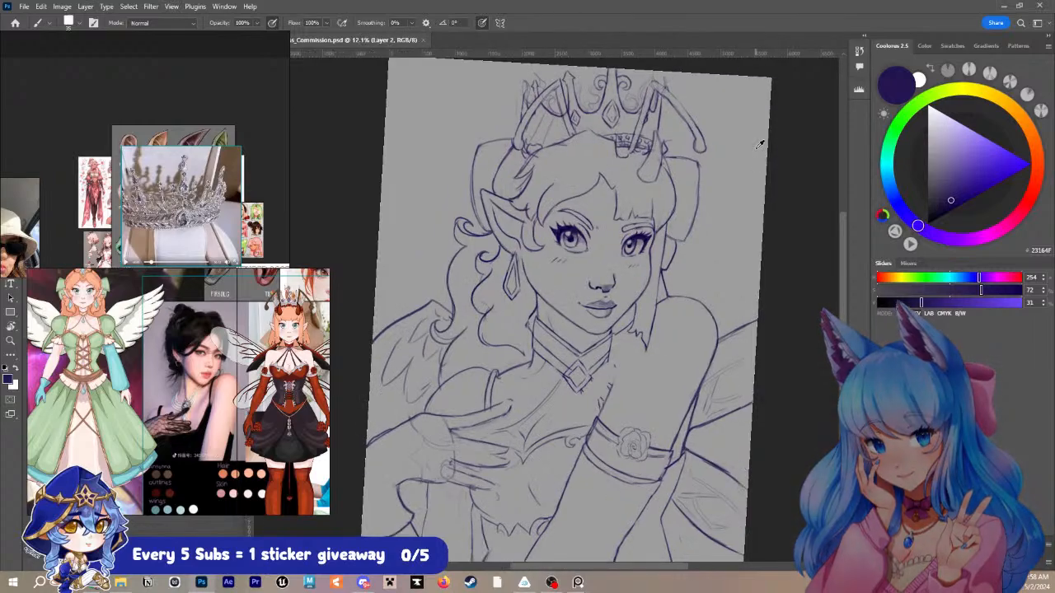